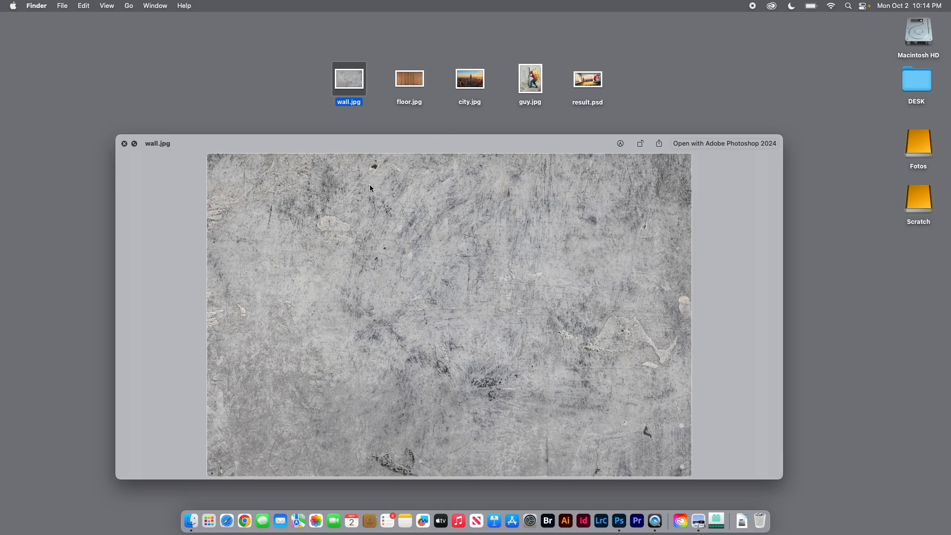
# Step: Preview floor.jpg, city.jpg, guy.jpg and result.psd from the desktop one after another
pyautogui.click(414, 84)
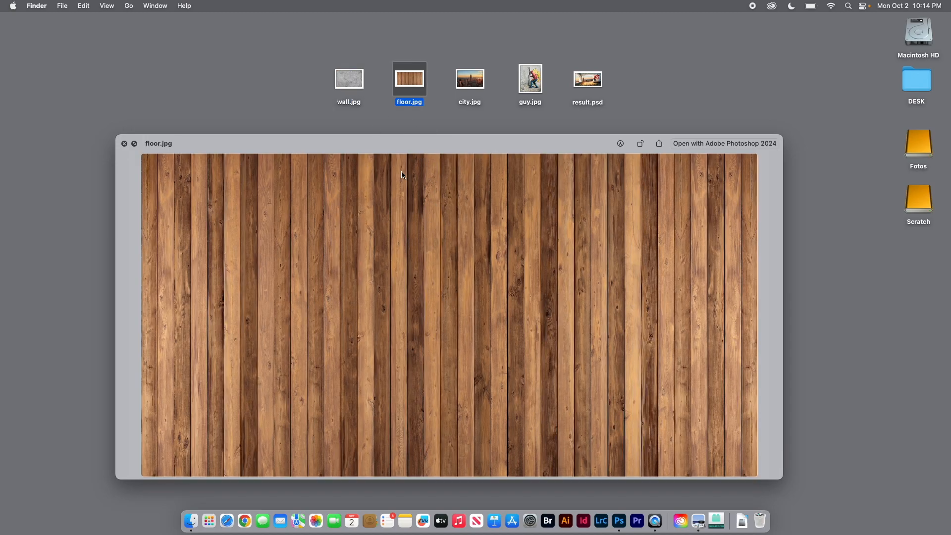
pyautogui.click(478, 85)
pyautogui.click(534, 89)
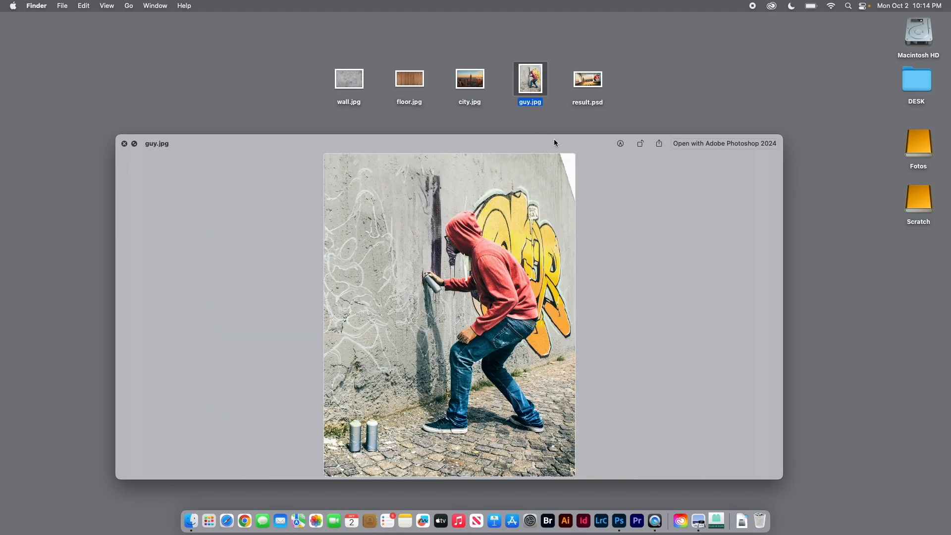
pyautogui.click(598, 90)
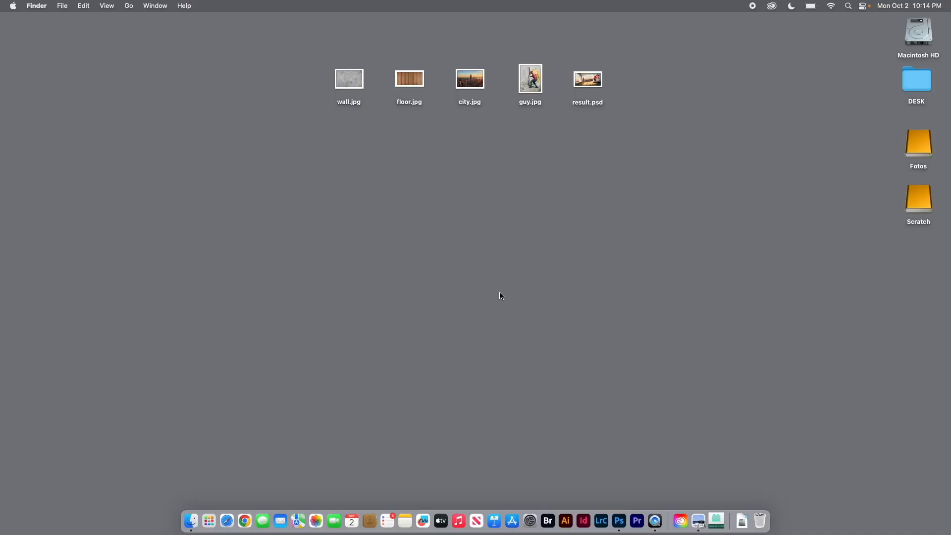
# Step: Switch to Photoshop and create a new Art & Illustration document 4000 pixels wide and 2000 pixels high
pyautogui.click(620, 522)
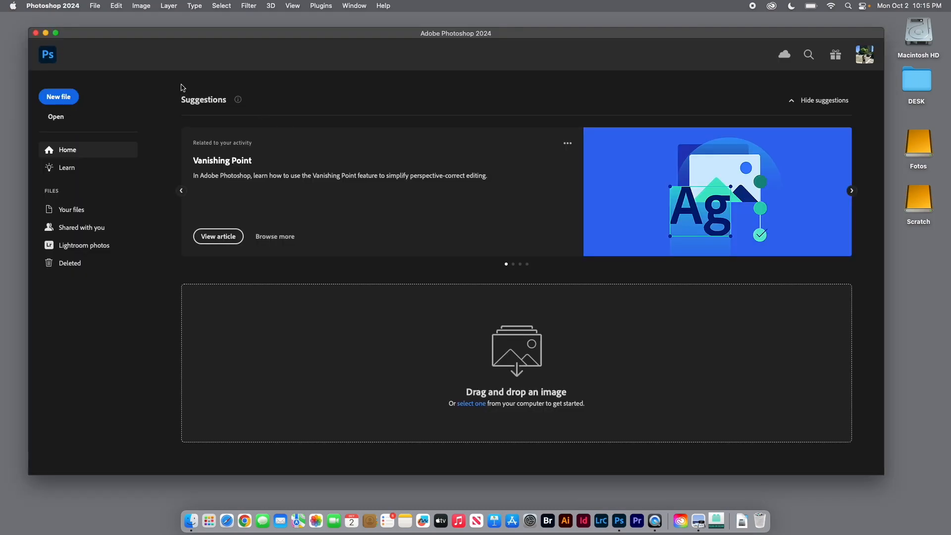
pyautogui.click(59, 97)
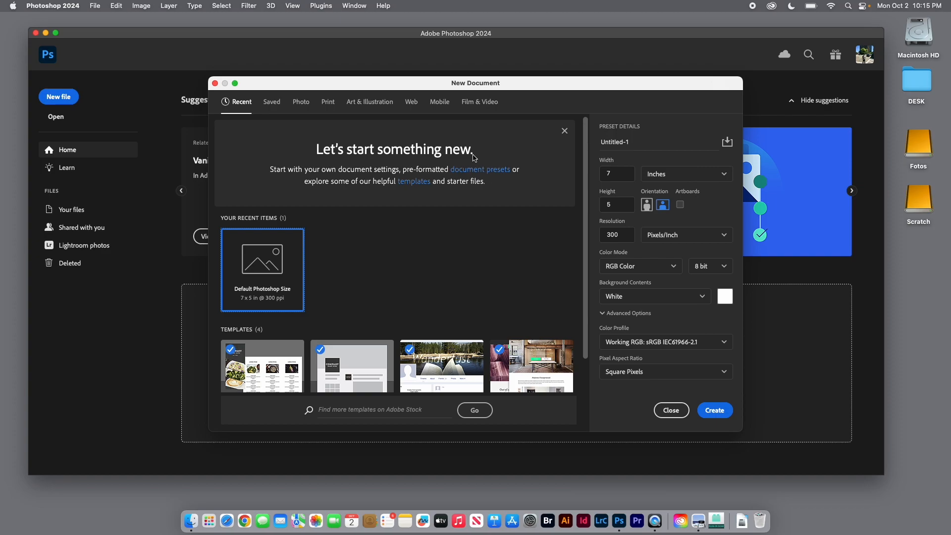
pyautogui.click(369, 105)
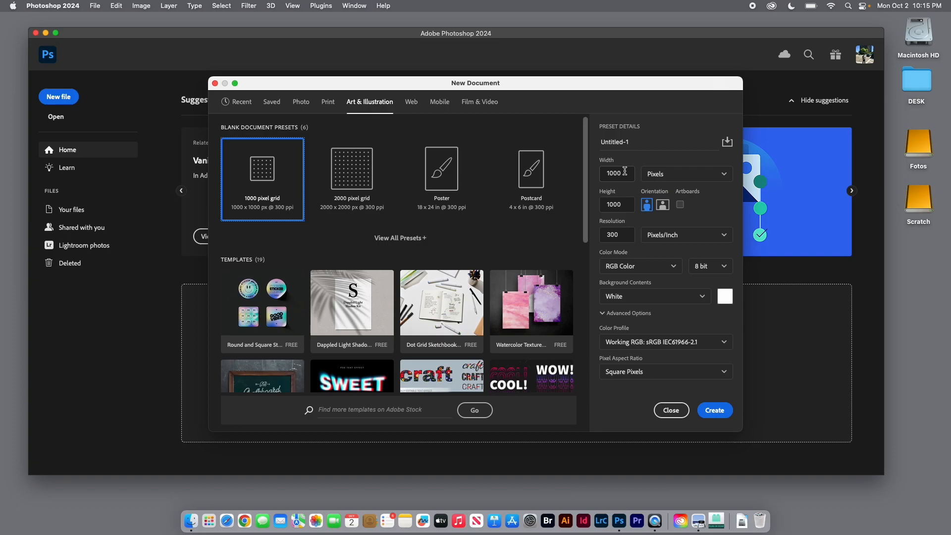
pyautogui.moveTo(623, 174); pyautogui.dragTo(586, 172)
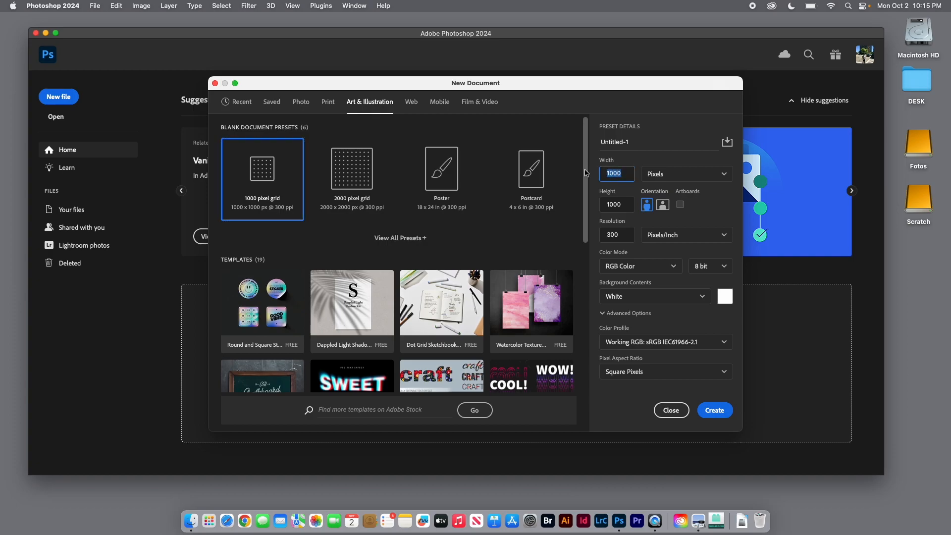
pyautogui.write('4000')
pyautogui.doubleClick(615, 206)
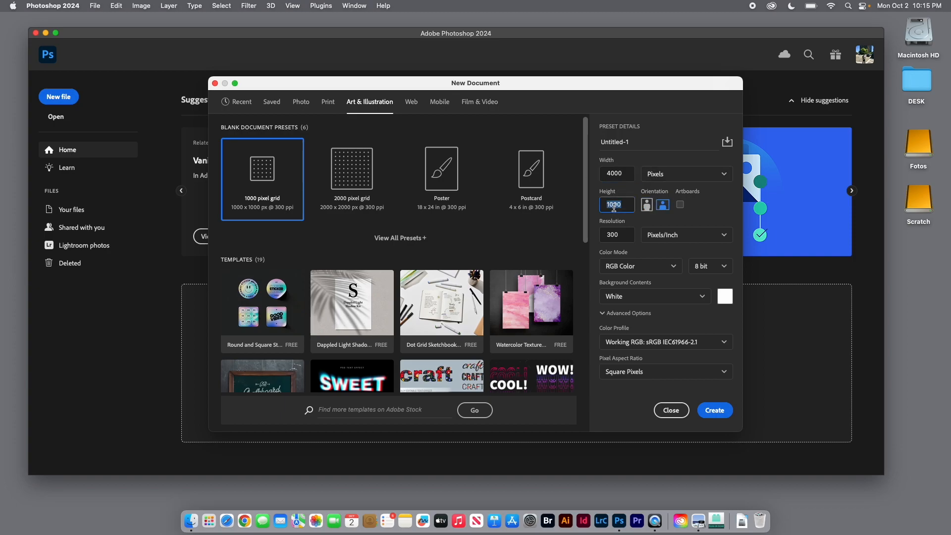
pyautogui.write('2000')
pyautogui.press('Tab')
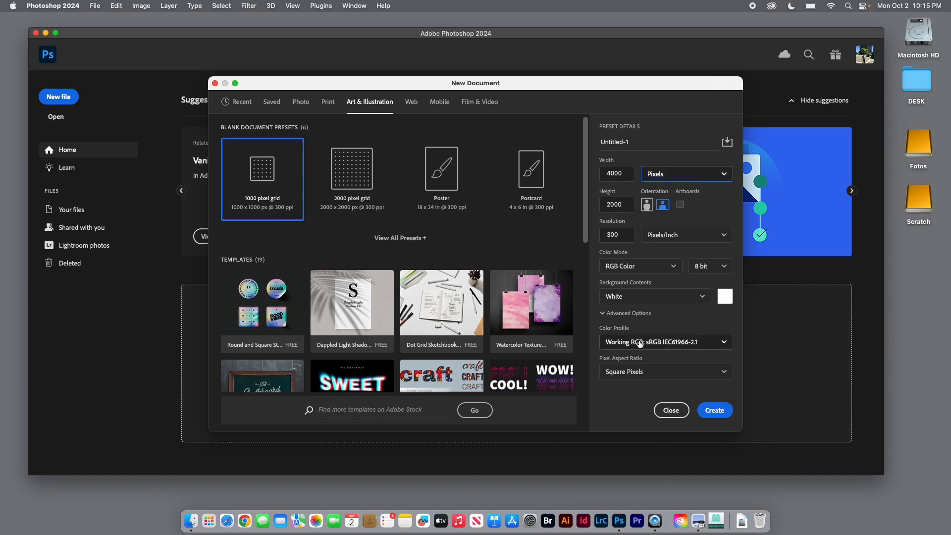
pyautogui.click(716, 411)
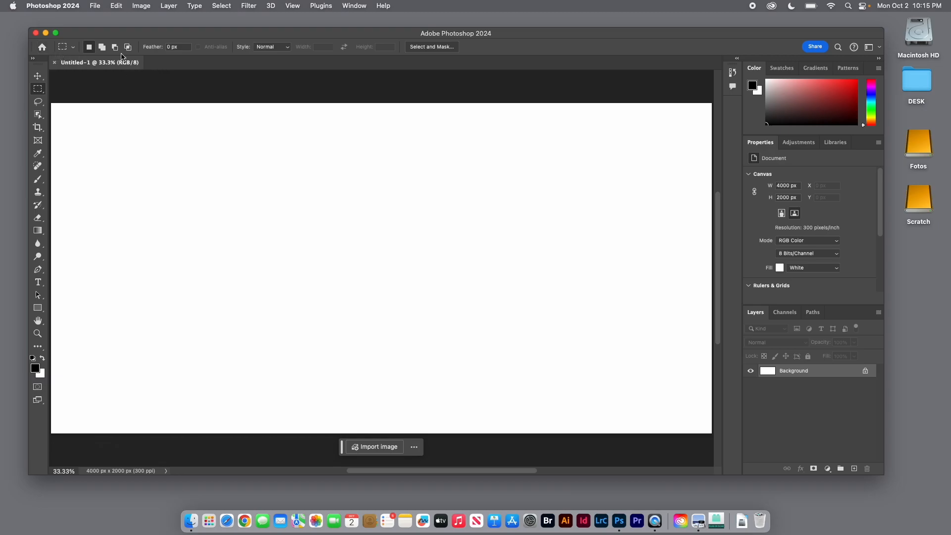
# Step: Open result.psd from the desktop as a reference and return to the blank Untitled-1 document
pyautogui.press('F11')
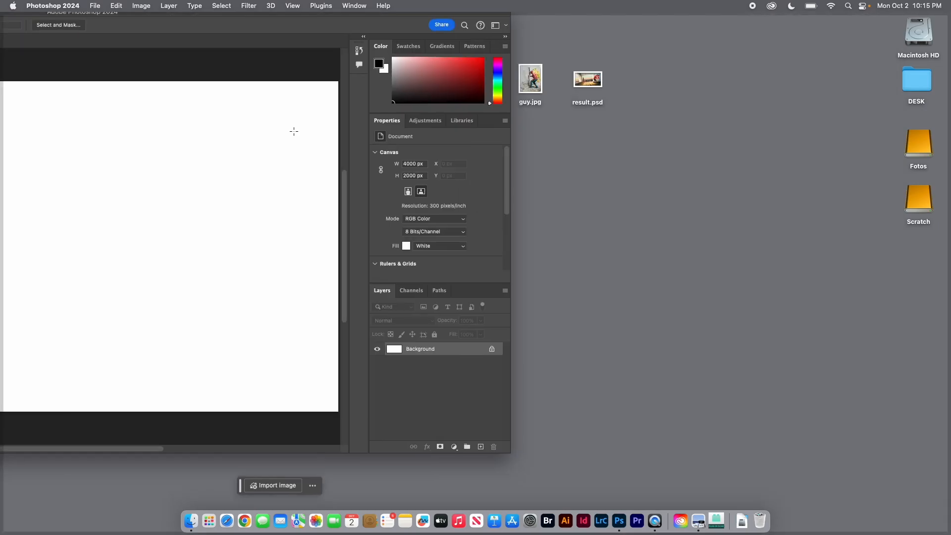
pyautogui.doubleClick(589, 79)
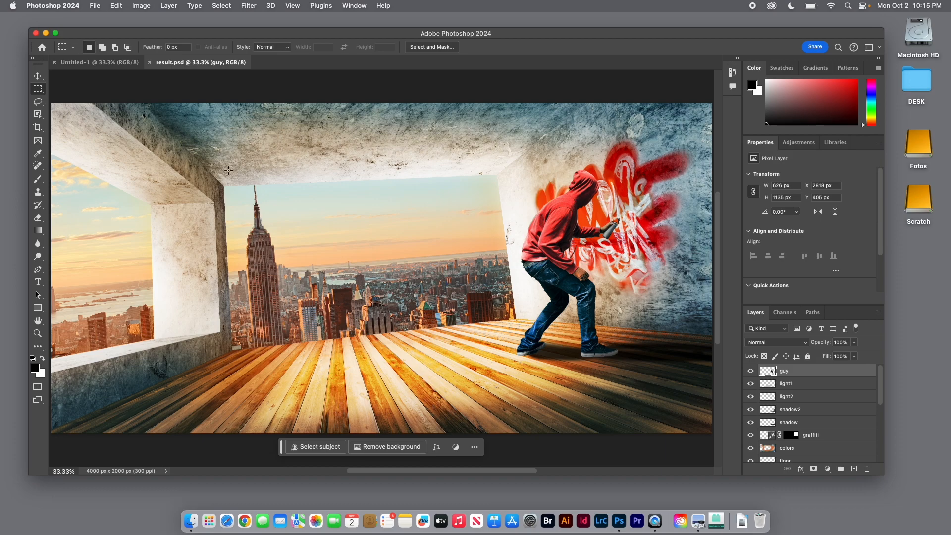
pyautogui.click(97, 62)
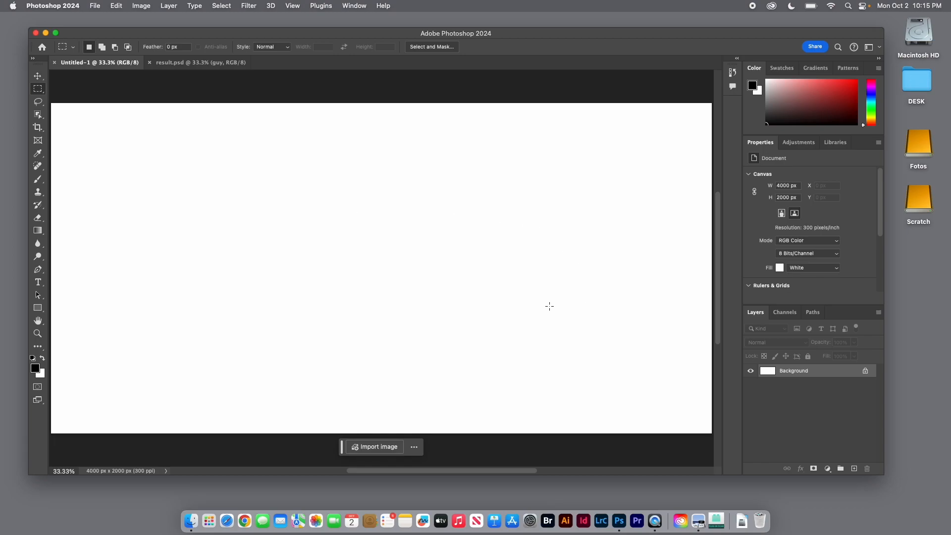
# Step: Start a new guide layout for the canvas with 4 columns and a column gutter of 0
pyautogui.click(296, 7)
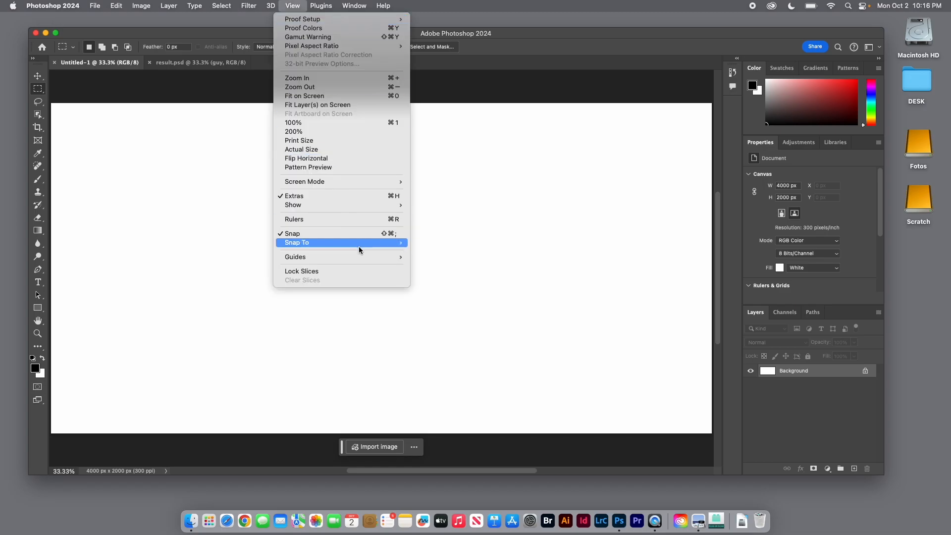
pyautogui.moveTo(361, 210)
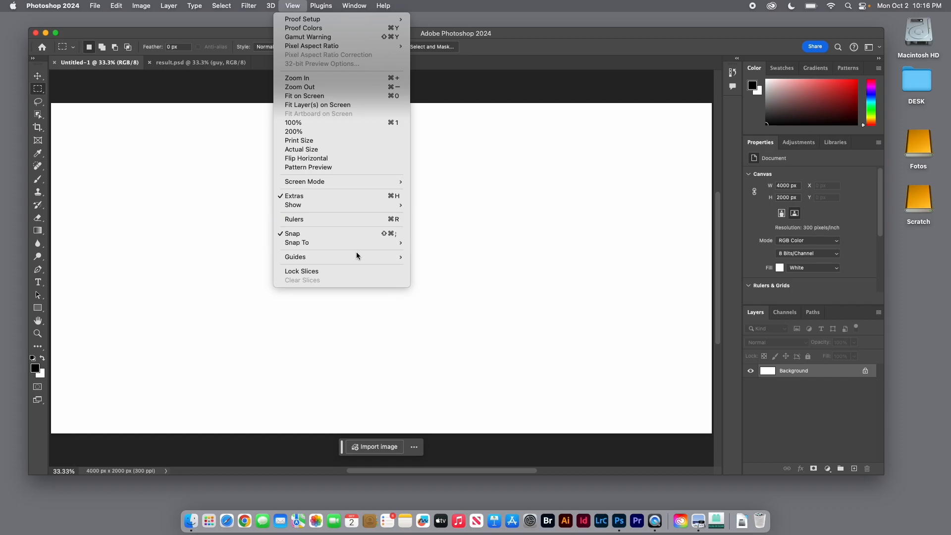
pyautogui.moveTo(378, 257)
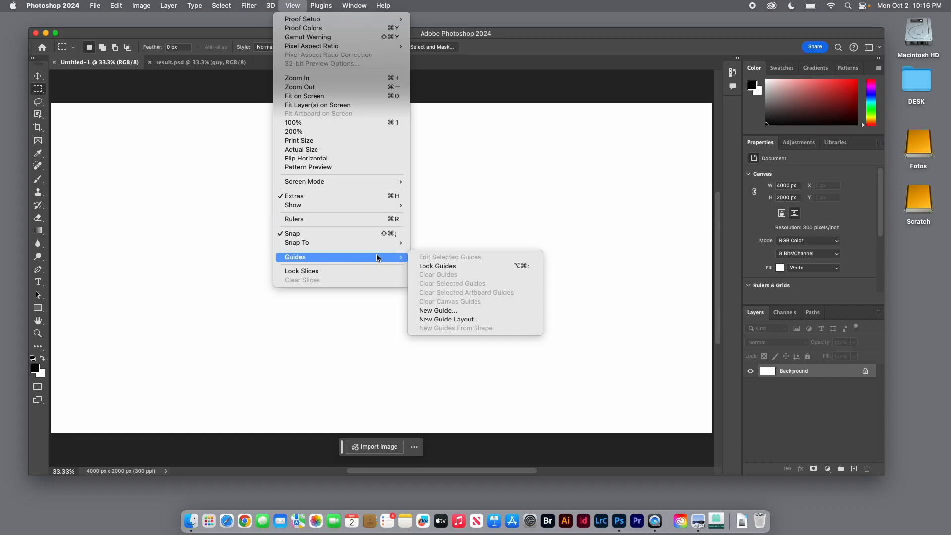
pyautogui.click(464, 320)
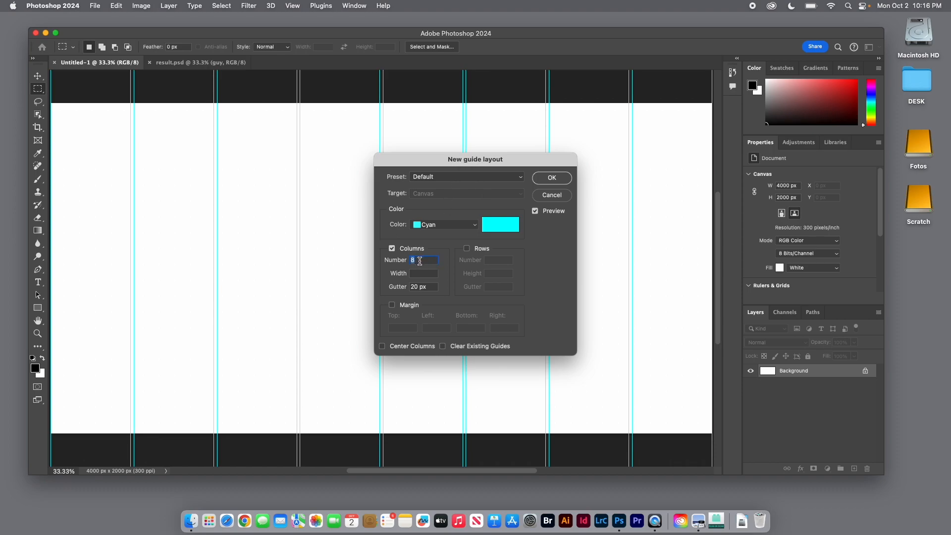
pyautogui.write('4')
pyautogui.press('super+a')
pyautogui.write('0')
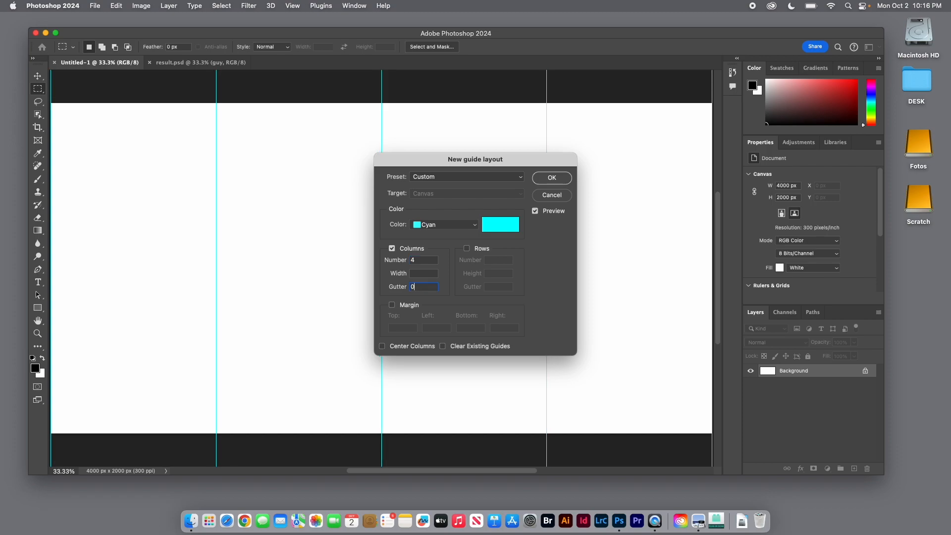
# Step: Add 4 rows with a gutter of 0 to the guide layout and apply it
pyautogui.click(466, 249)
pyautogui.press('Tab')
pyautogui.write('4')
pyautogui.press('Tab')
pyautogui.press('Tab')
pyautogui.write('0')
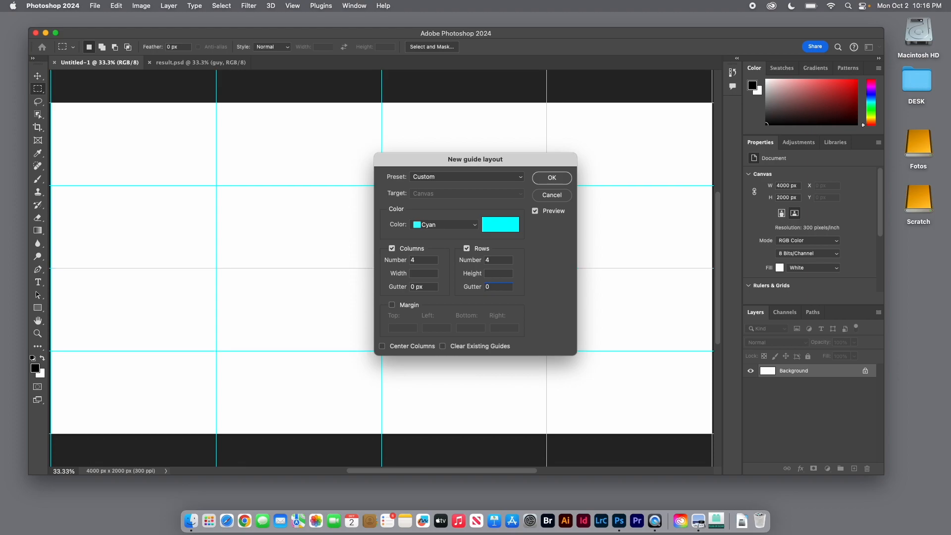
pyautogui.press('Return')
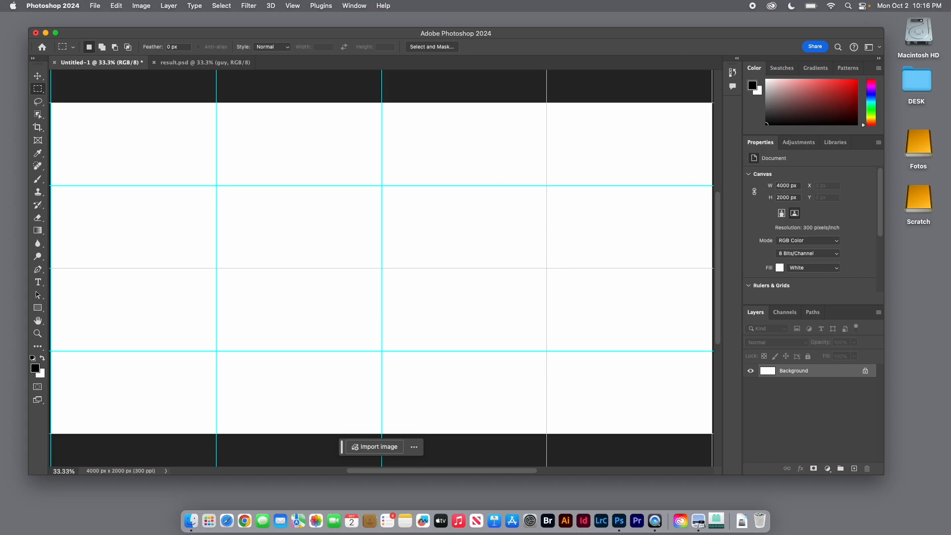
# Step: Paint a slightly skewed four-sided back-wall outline around the canvas centre with straight black strokes of a 44 px brush
pyautogui.click(38, 178)
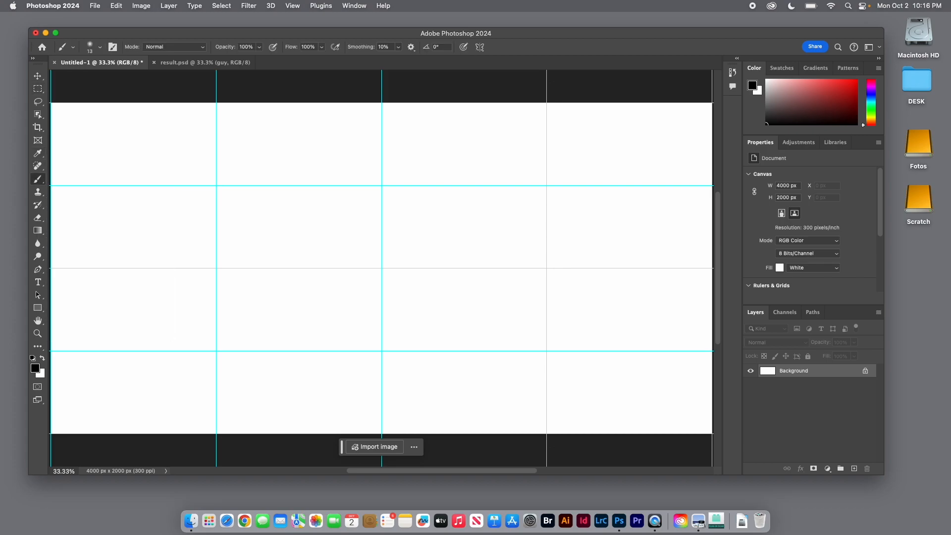
pyautogui.press(']')
pyautogui.press(']')
pyautogui.press(']')
pyautogui.click(223, 185)
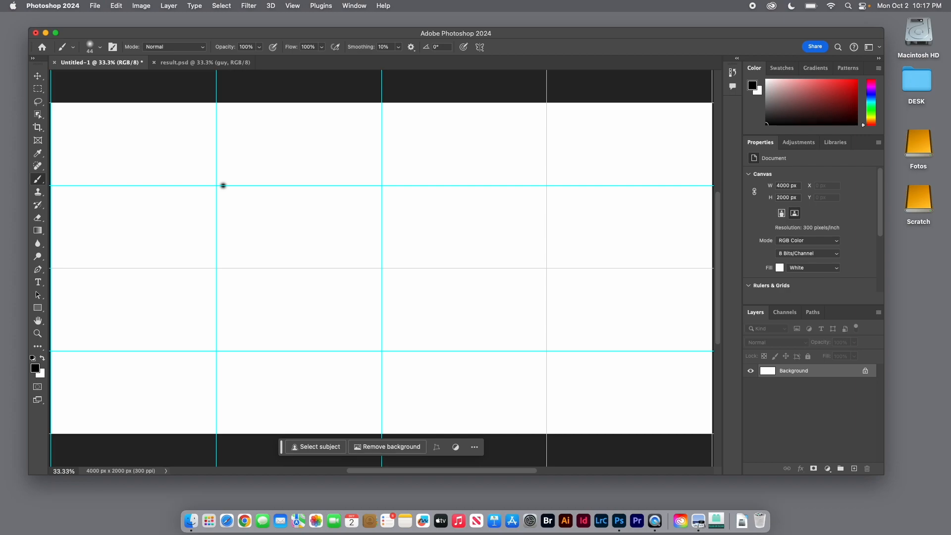
pyautogui.keyDown('shift'); pyautogui.click(231, 351); pyautogui.keyUp('shift')
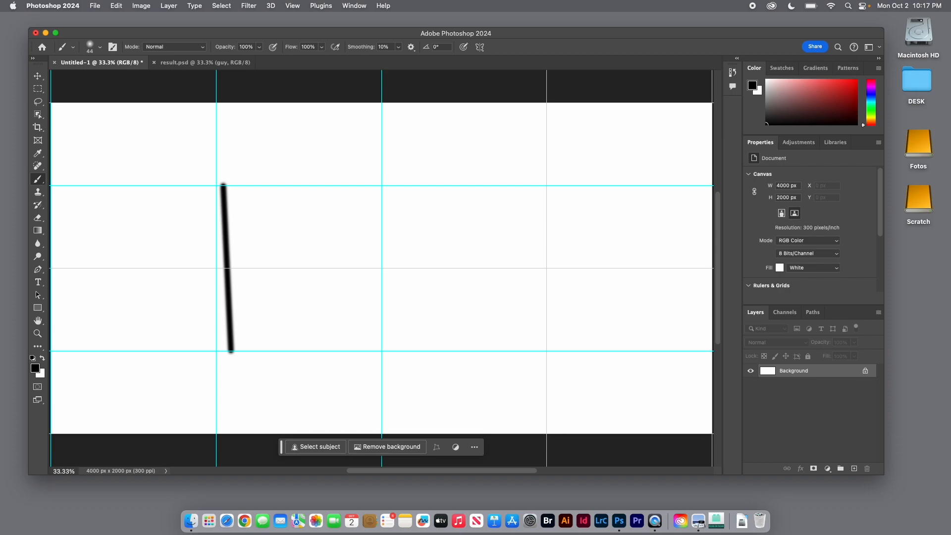
pyautogui.keyDown('shift'); pyautogui.click(523, 330); pyautogui.keyUp('shift')
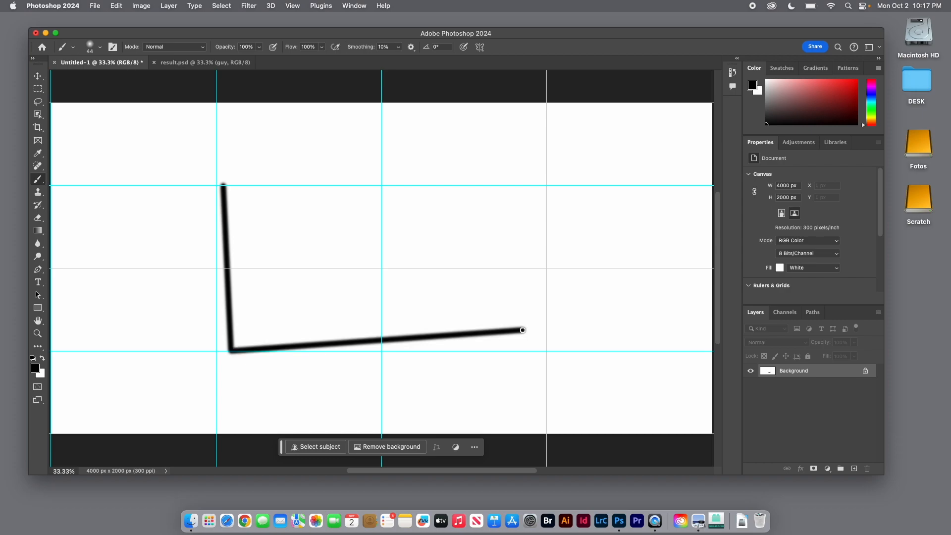
pyautogui.keyDown('shift'); pyautogui.click(508, 175); pyautogui.keyUp('shift')
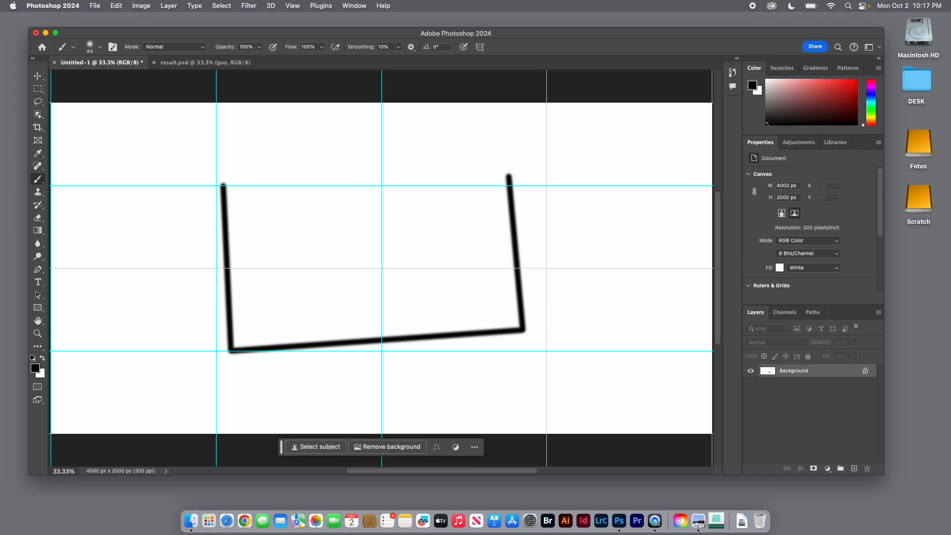
pyautogui.keyDown('shift'); pyautogui.click(223, 185); pyautogui.keyUp('shift')
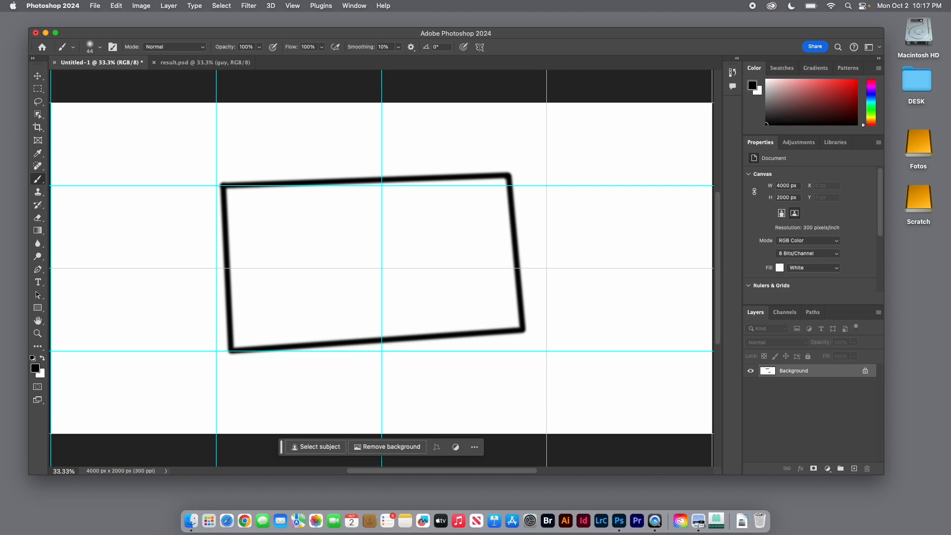
# Step: Paint straight perspective lines from the outline's four corners out to the canvas edges, ending the lower-left one in the canvas corner
pyautogui.keyDown('shift'); pyautogui.click(599, 104); pyautogui.keyUp('shift')
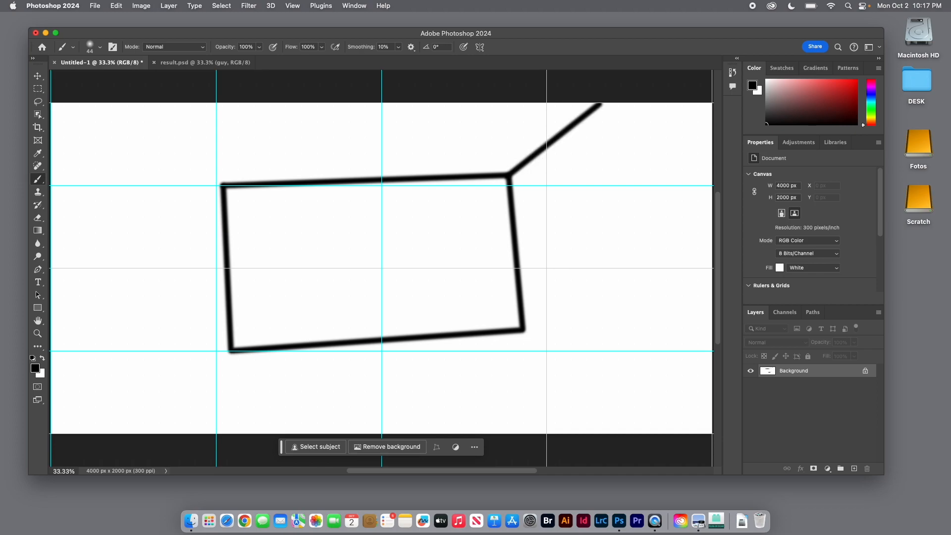
pyautogui.click(524, 331)
pyautogui.keyDown('shift'); pyautogui.click(712, 342); pyautogui.keyUp('shift')
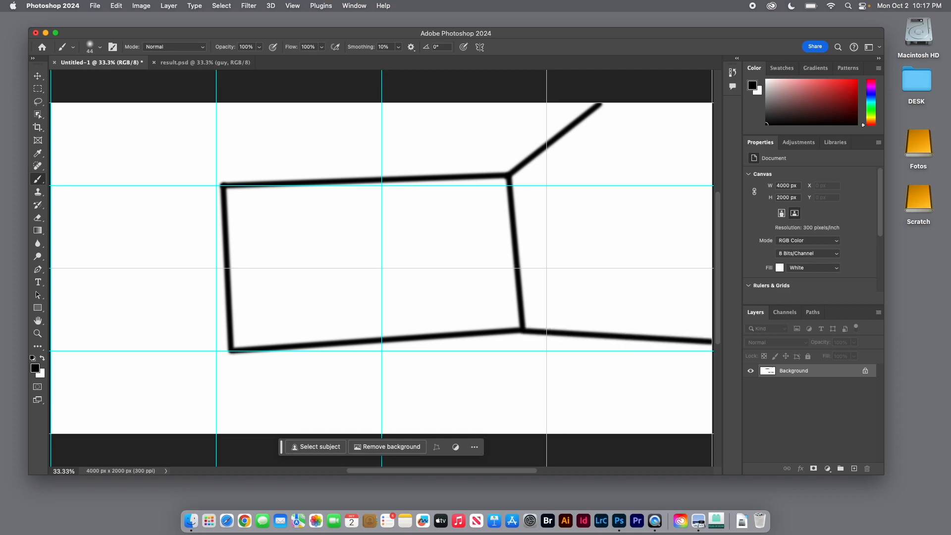
pyautogui.keyDown('shift'); pyautogui.click(137, 103); pyautogui.keyUp('shift')
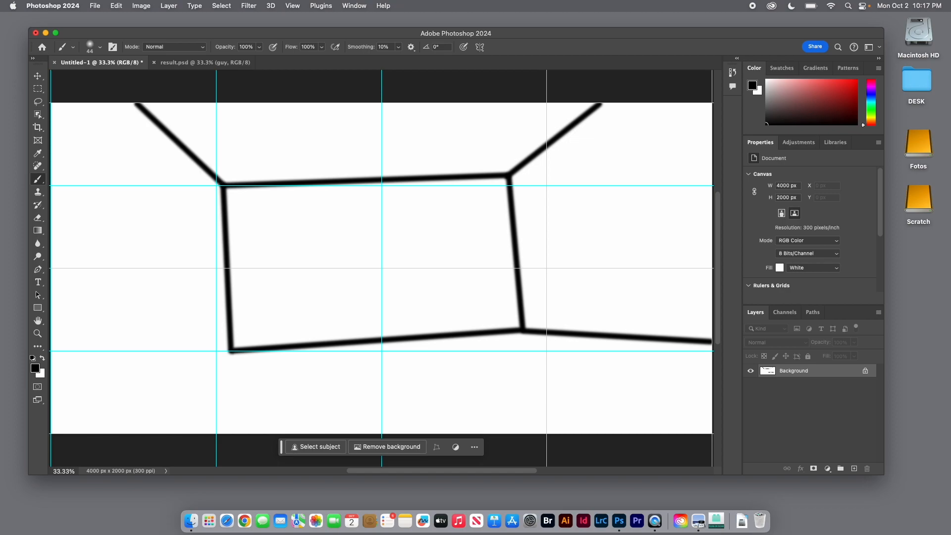
pyautogui.keyDown('shift'); pyautogui.click(51, 432); pyautogui.keyUp('shift')
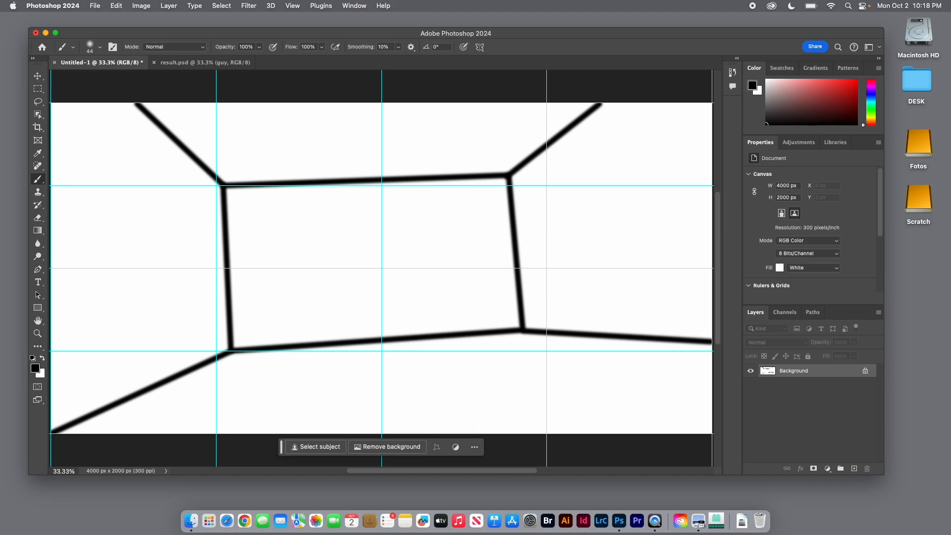
# Step: Clear all guides from the document
pyautogui.click(292, 6)
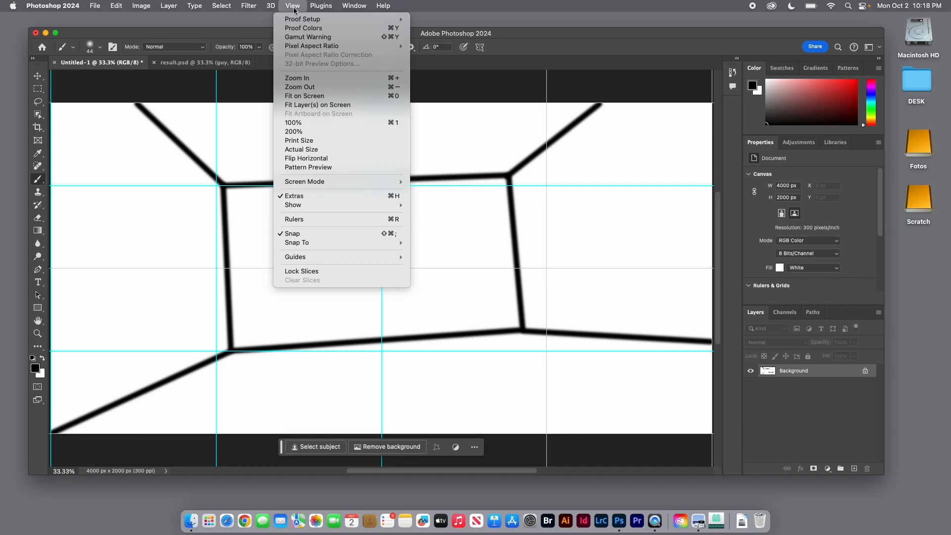
pyautogui.moveTo(347, 257)
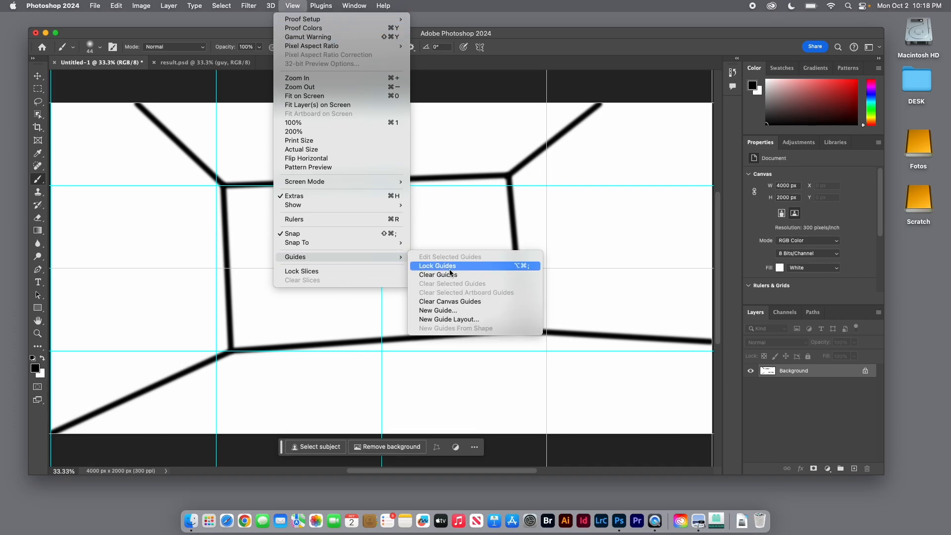
pyautogui.click(463, 276)
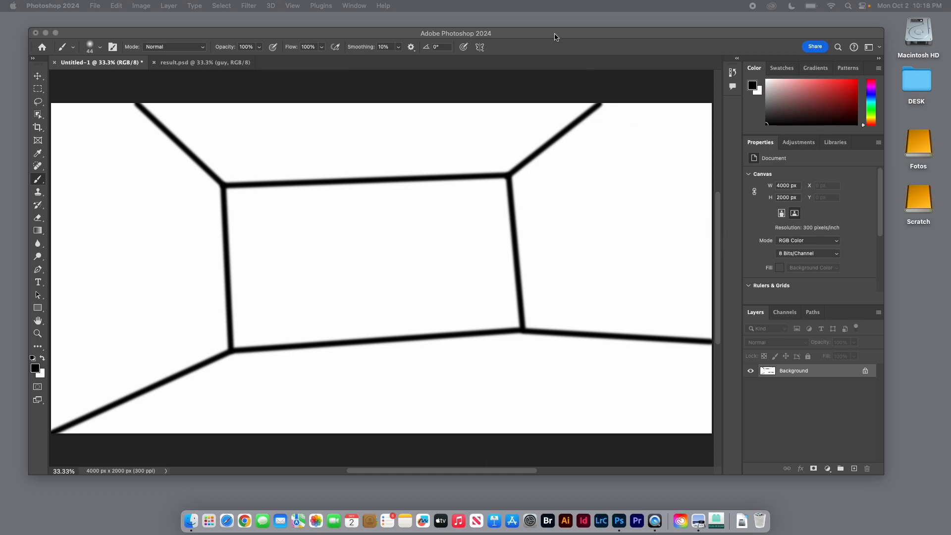
# Step: Open the Vanishing Point filter and create a four-corner plane on the left wall between its ceiling and floor lines
pyautogui.click(556, 41)
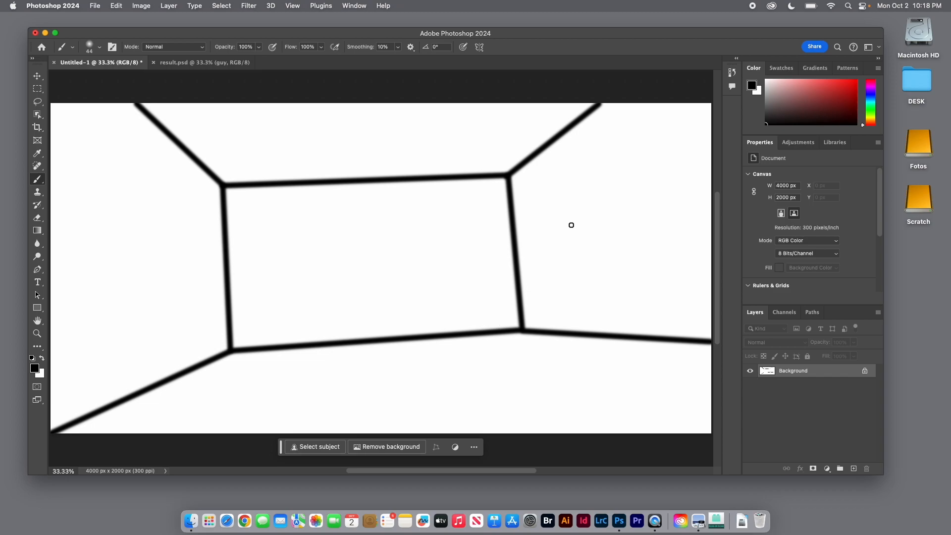
pyautogui.click(249, 7)
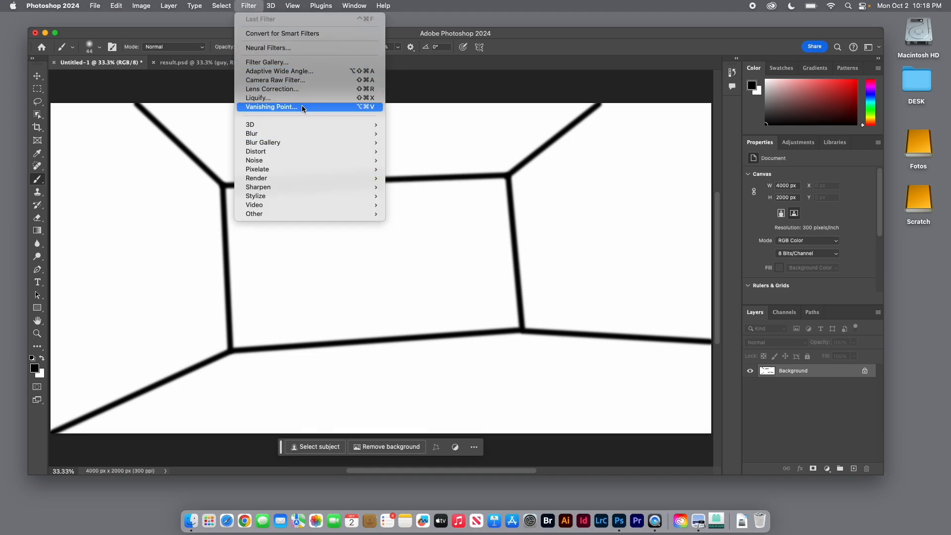
pyautogui.click(271, 107)
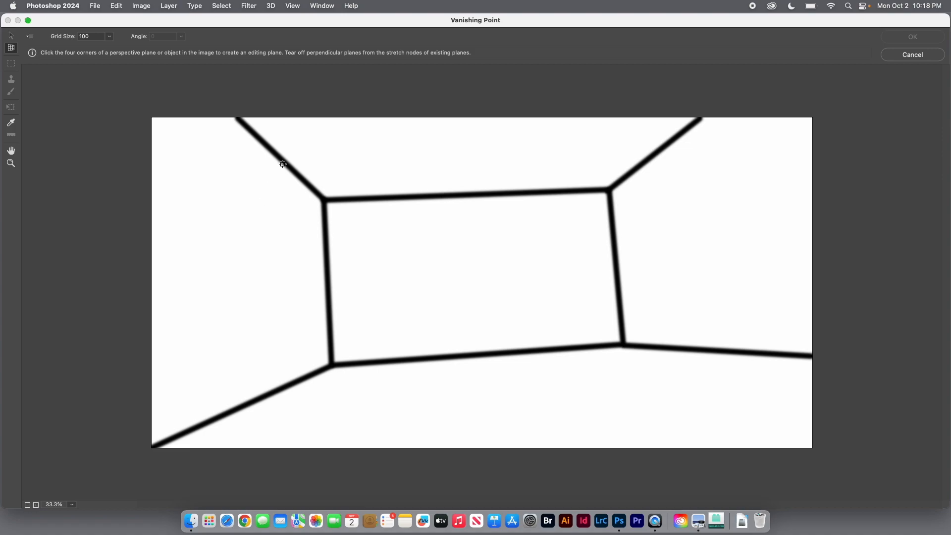
pyautogui.click(243, 126)
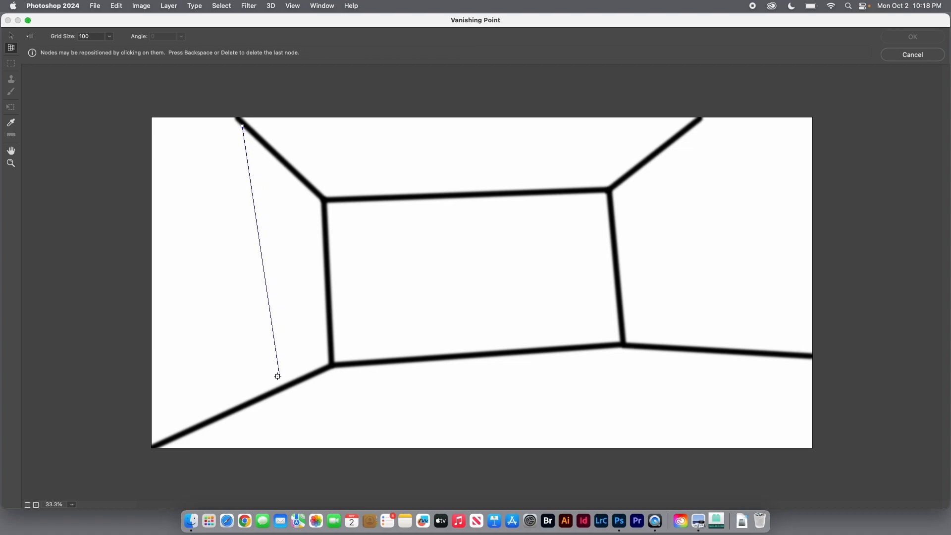
pyautogui.click(246, 407)
pyautogui.click(333, 365)
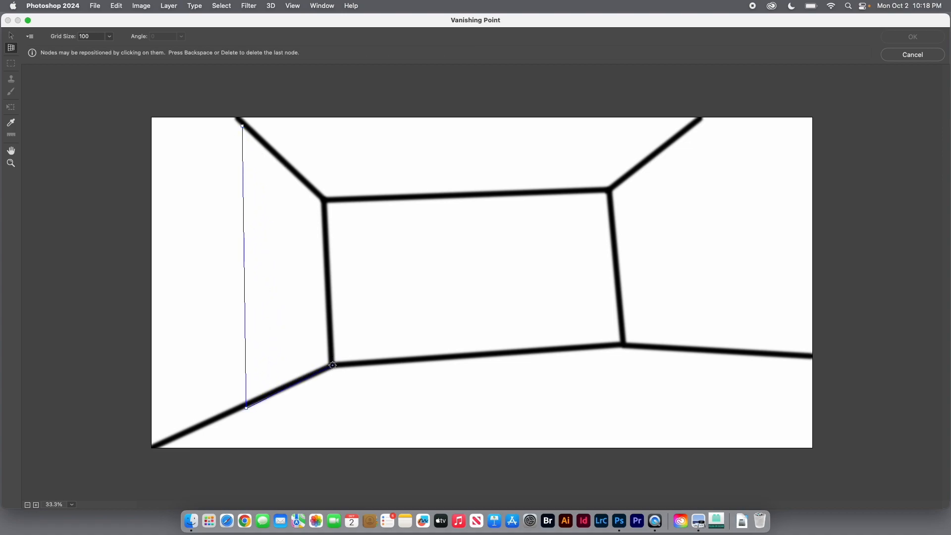
pyautogui.click(324, 196)
# Step: Extend the left wall plane past the canvas edge and fine-tune its corners to match the painted perspective lines
pyautogui.moveTo(248, 264); pyautogui.dragTo(135, 256)
pyautogui.press('super+minus')
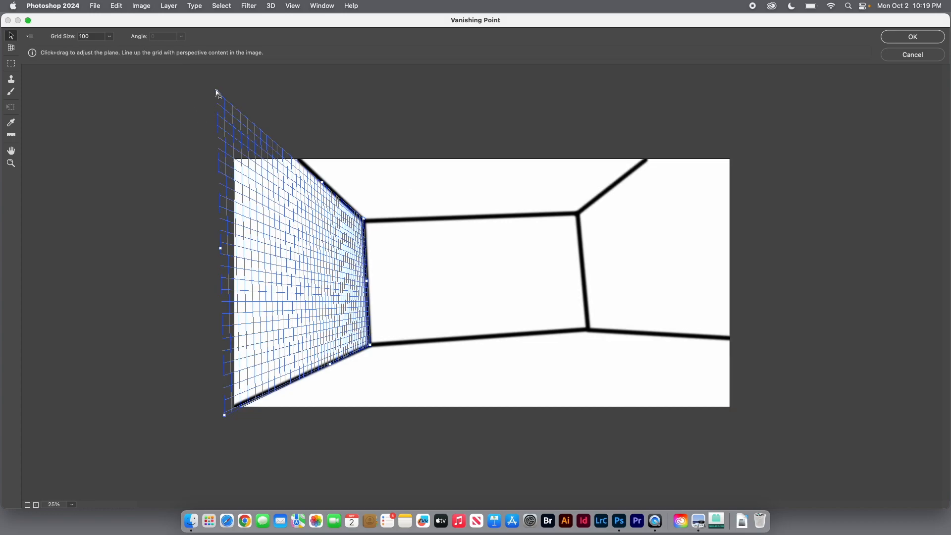
pyautogui.moveTo(216, 90); pyautogui.dragTo(217, 83)
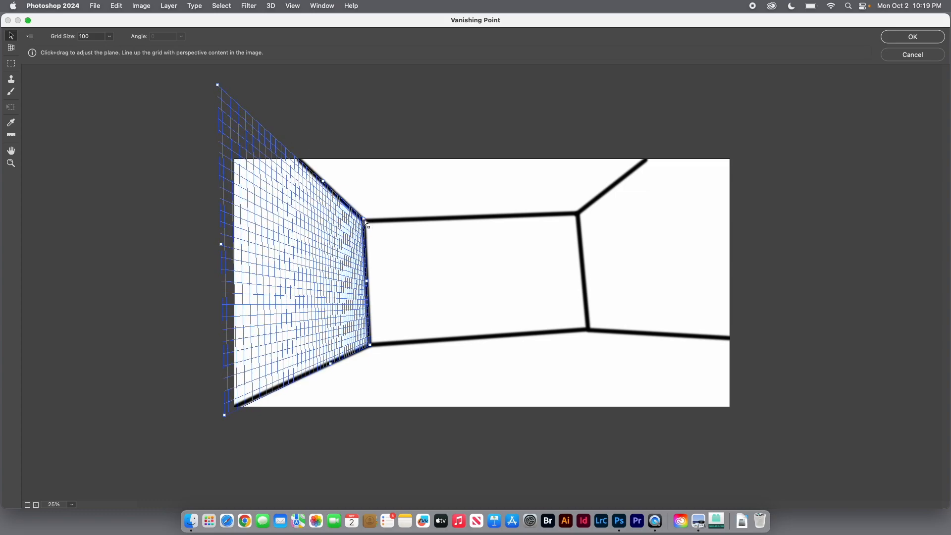
pyautogui.moveTo(364, 219); pyautogui.dragTo(363, 220)
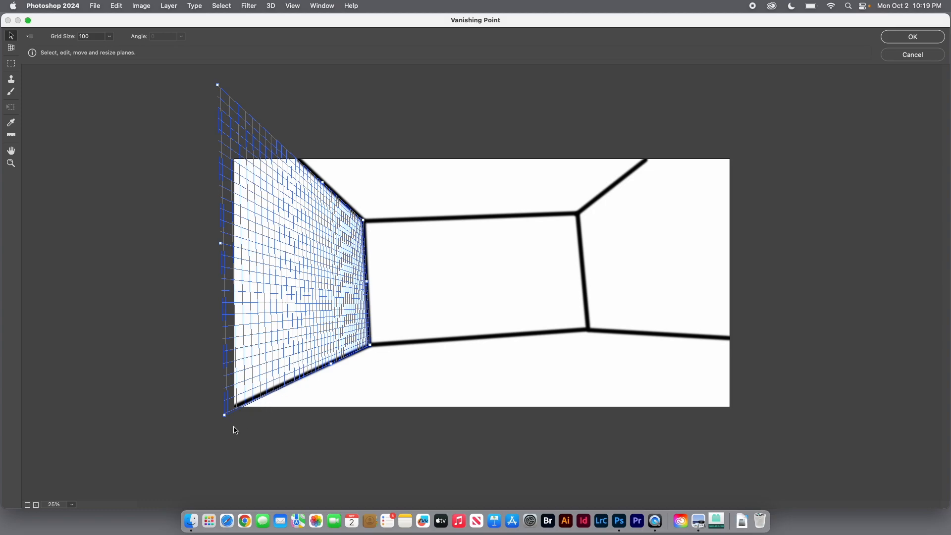
pyautogui.moveTo(226, 418); pyautogui.dragTo(224, 414)
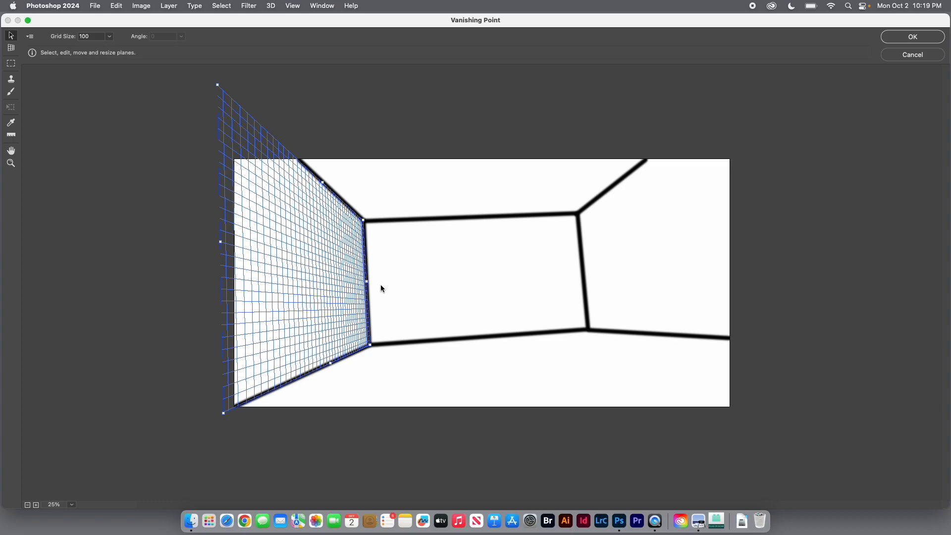
# Step: Tear off a perpendicular plane from the left wall plane's inner edge so it covers the back wall
pyautogui.press('alt')
pyautogui.press('alt')
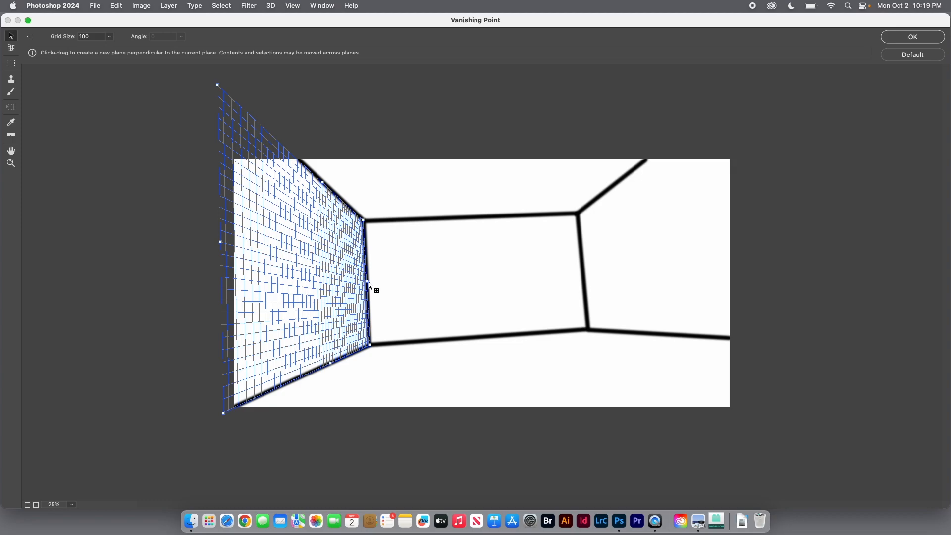
pyautogui.moveTo(368, 282); pyautogui.dragTo(585, 280)
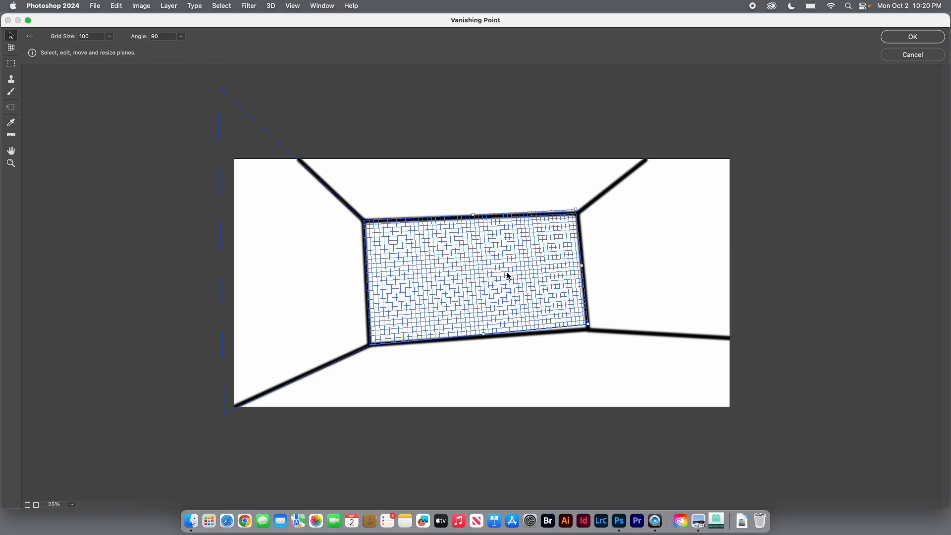
pyautogui.click(324, 295)
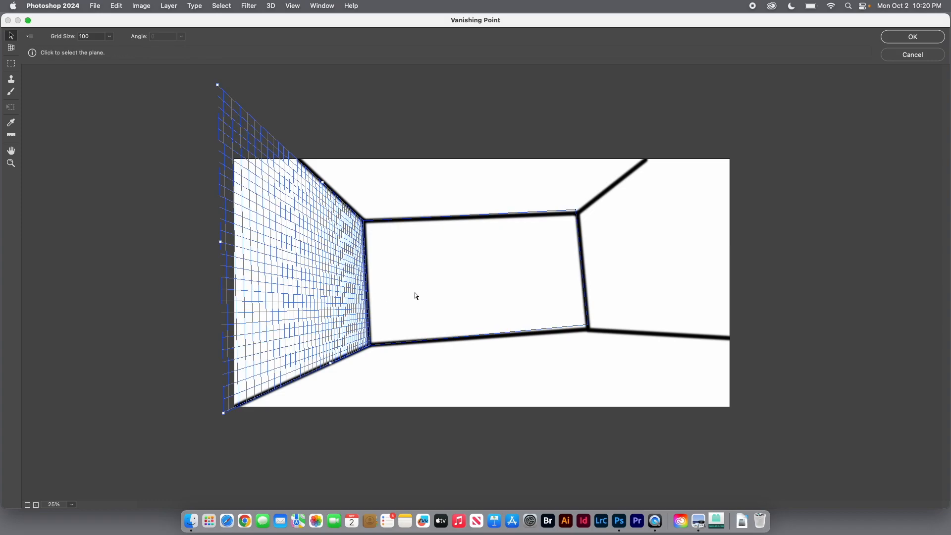
# Step: Tear off a perpendicular plane from the back wall plane's far edge, covering the right wall past the canvas edge
pyautogui.click(465, 284)
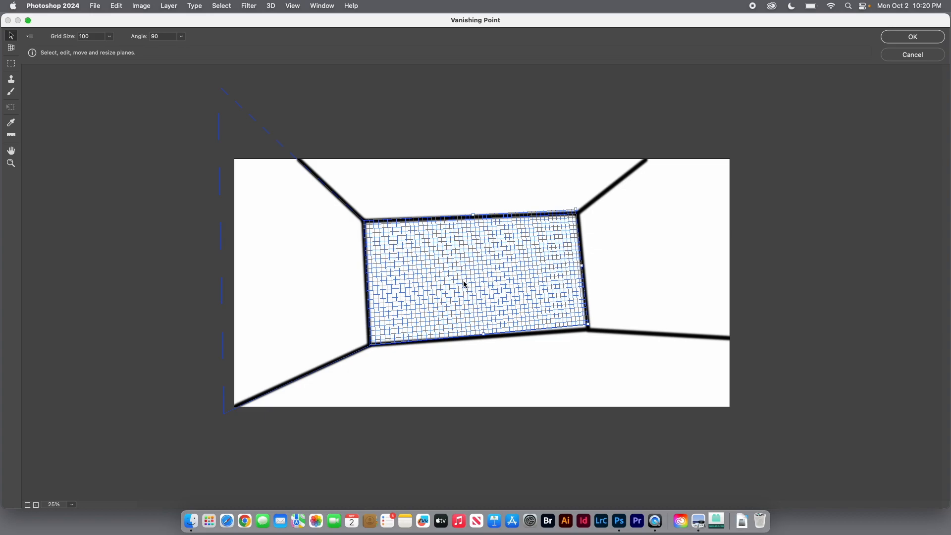
pyautogui.press('alt')
pyautogui.moveTo(583, 268); pyautogui.dragTo(810, 242)
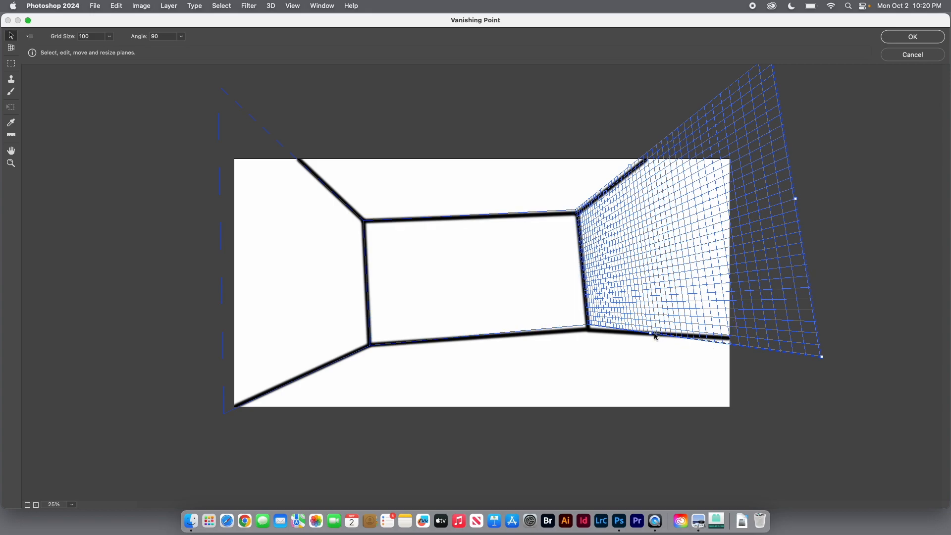
# Step: Tear off a perpendicular floor plane from the right wall's lower edge across to the left wall and extend its front edge beyond the canvas
pyautogui.press('super')
pyautogui.moveTo(652, 336); pyautogui.dragTo(324, 362)
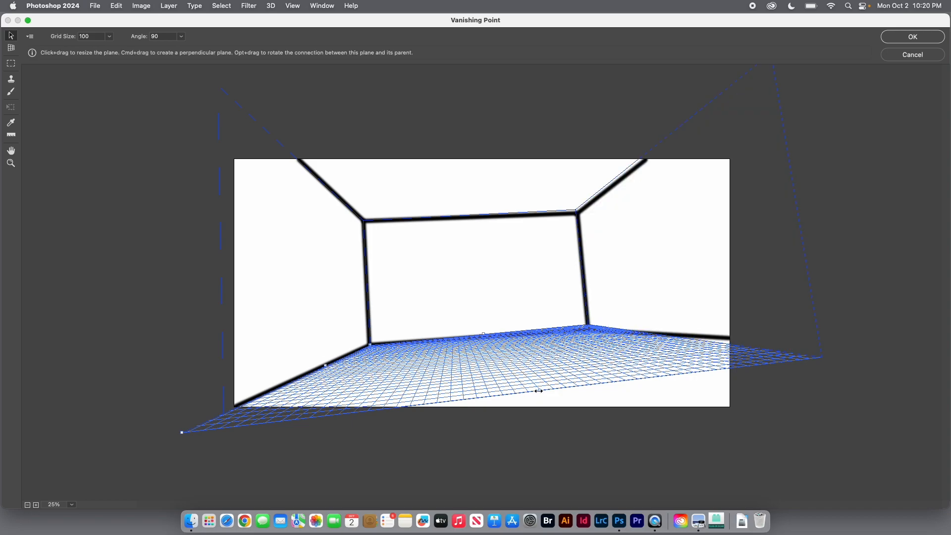
pyautogui.moveTo(539, 391); pyautogui.dragTo(587, 436)
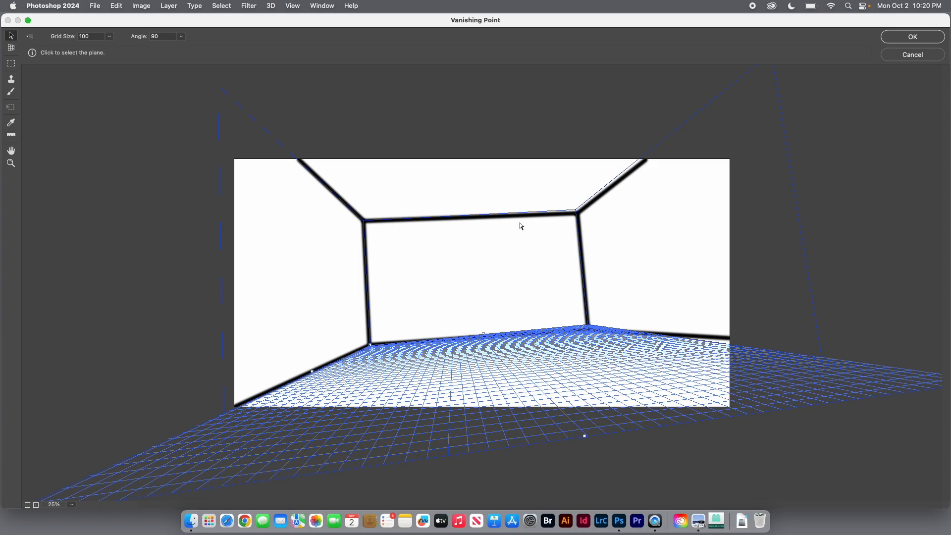
# Step: Tear off a perpendicular ceiling plane from the right wall plane's upper edge across to the left wall
pyautogui.click(504, 186)
pyautogui.click(638, 206)
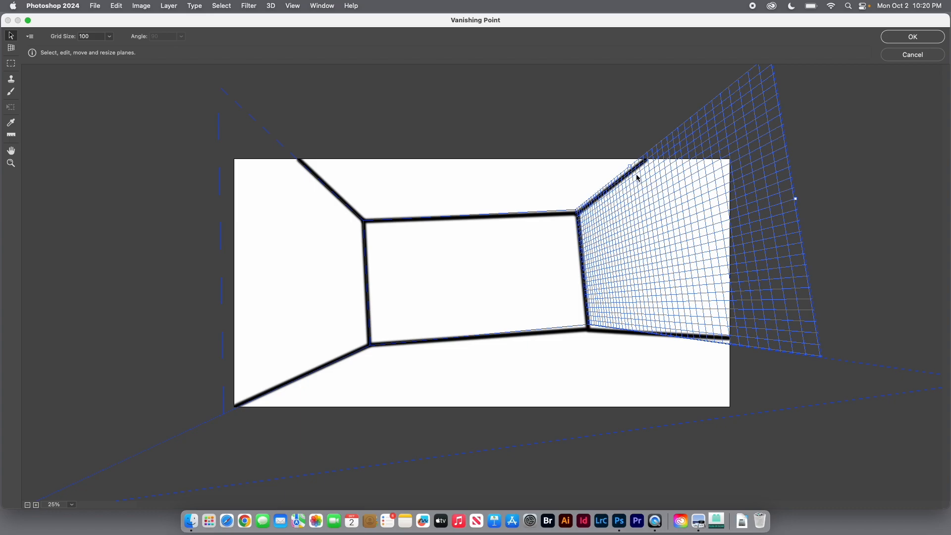
pyautogui.press('alt')
pyautogui.moveTo(632, 168); pyautogui.dragTo(318, 165)
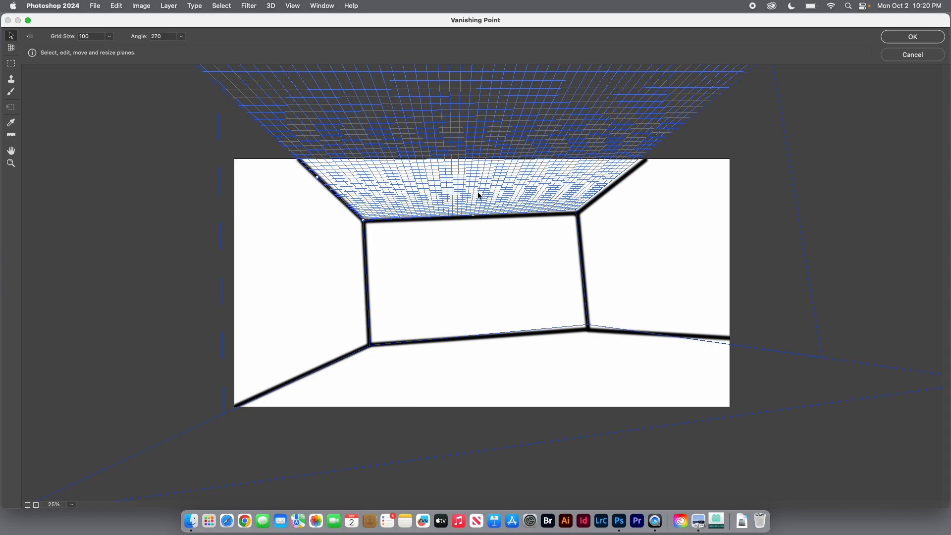
# Step: Select all five room planes together to inspect the complete grid, and deselect them
pyautogui.click(630, 231)
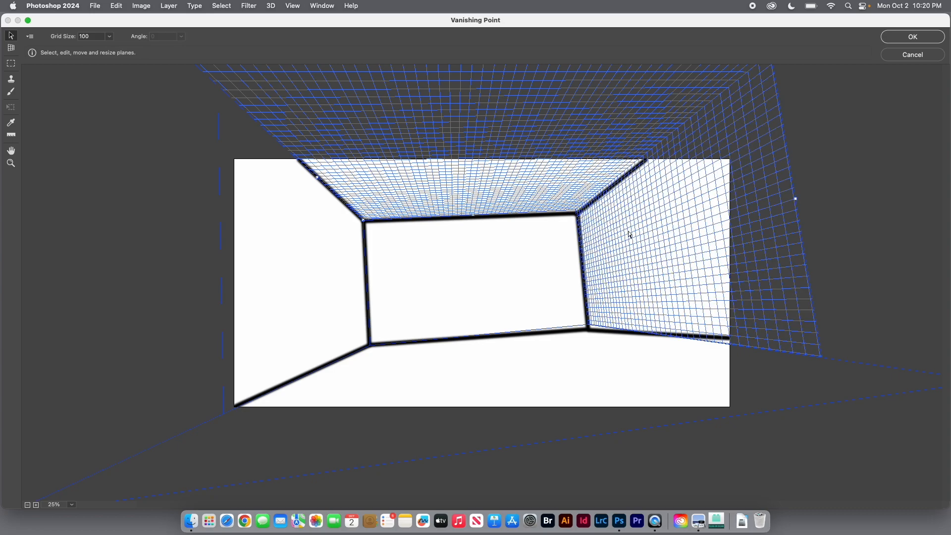
pyautogui.click(552, 361)
pyautogui.click(336, 284)
pyautogui.click(458, 274)
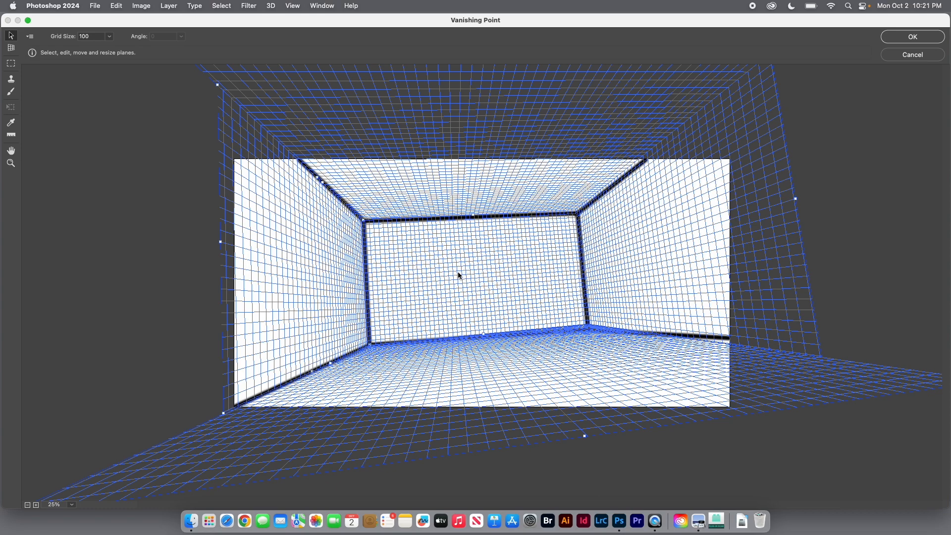
pyautogui.click(154, 277)
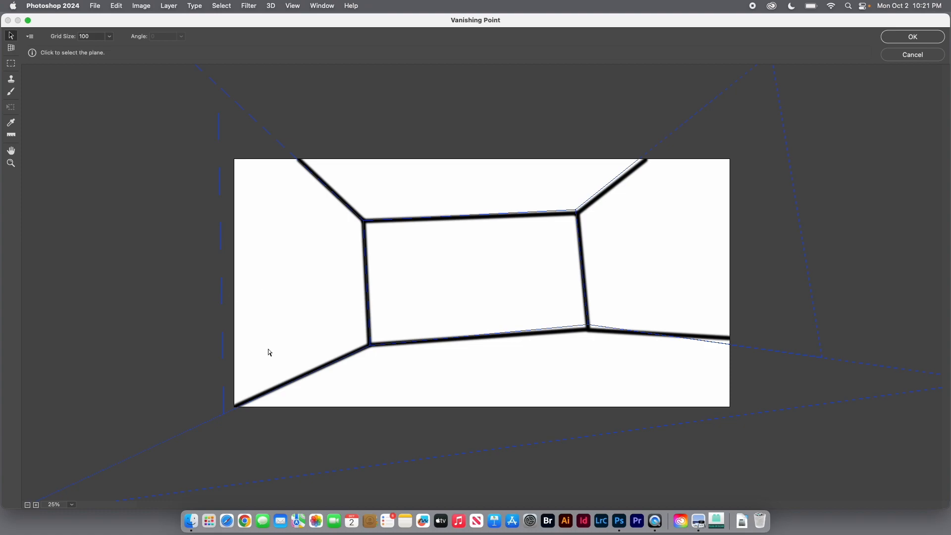
# Step: Shrink the left wall plane to a low strip along the floor and tear off a perpendicular ledge plane outward from its upper edge
pyautogui.click(298, 211)
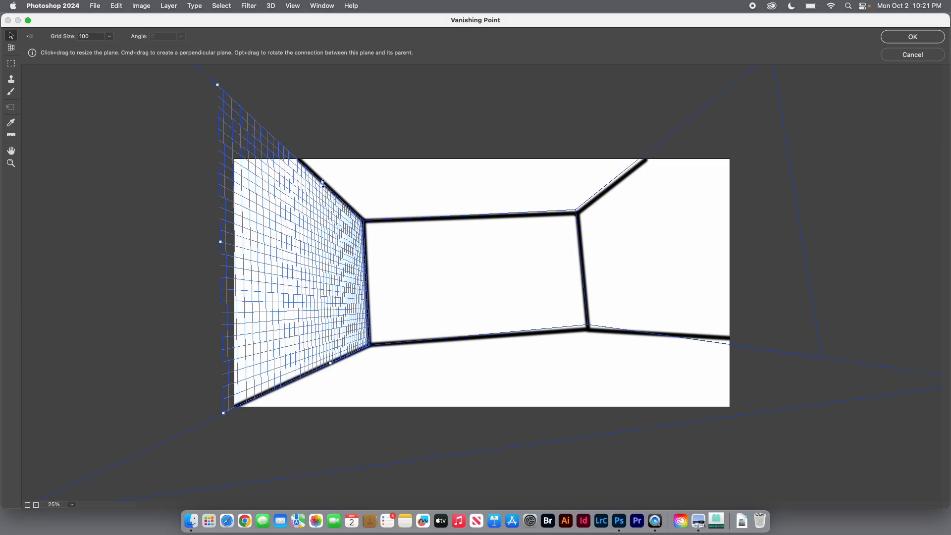
pyautogui.moveTo(324, 183); pyautogui.dragTo(310, 333)
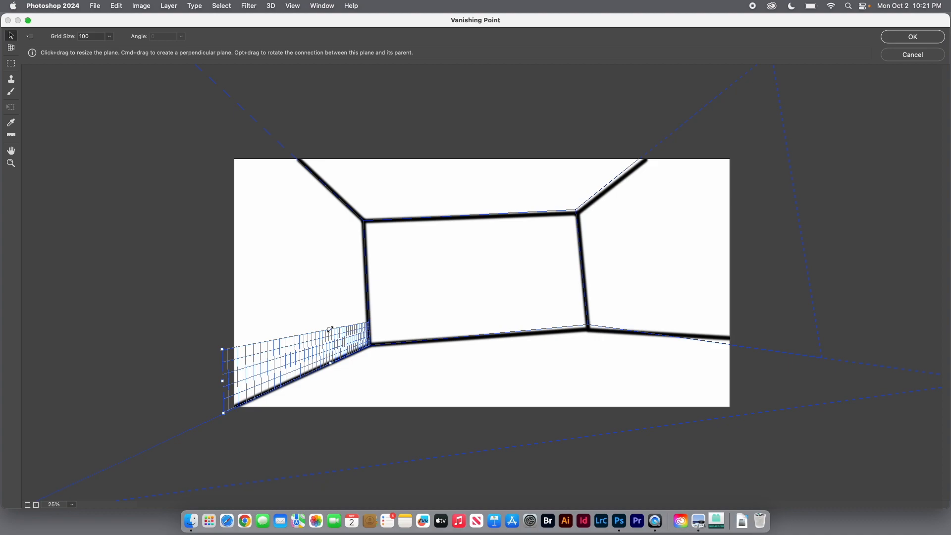
pyautogui.moveTo(330, 331); pyautogui.dragTo(295, 339)
pyautogui.press('super')
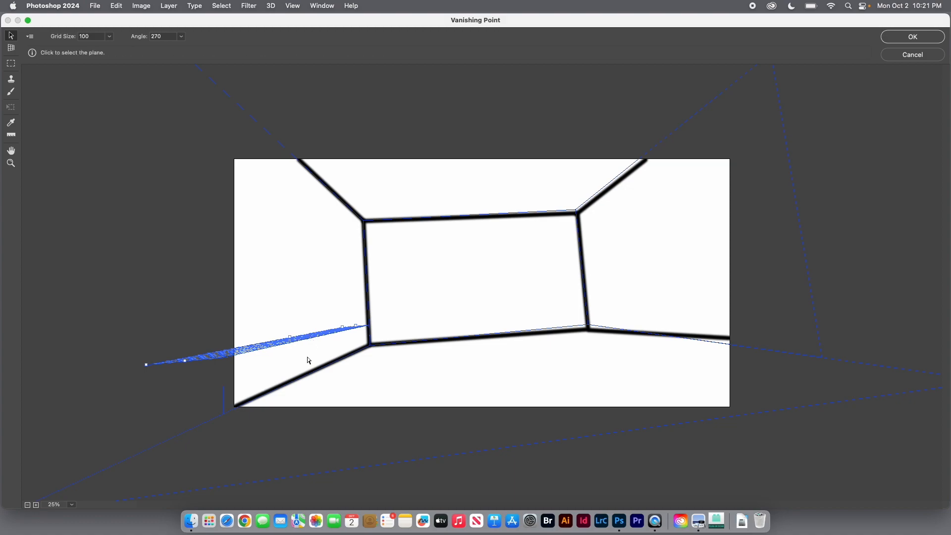
pyautogui.click(312, 350)
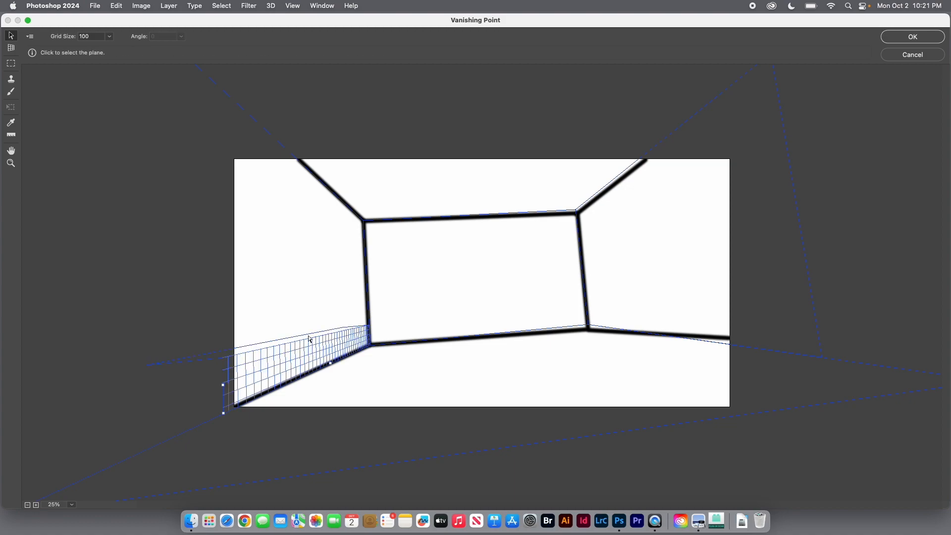
pyautogui.click(308, 336)
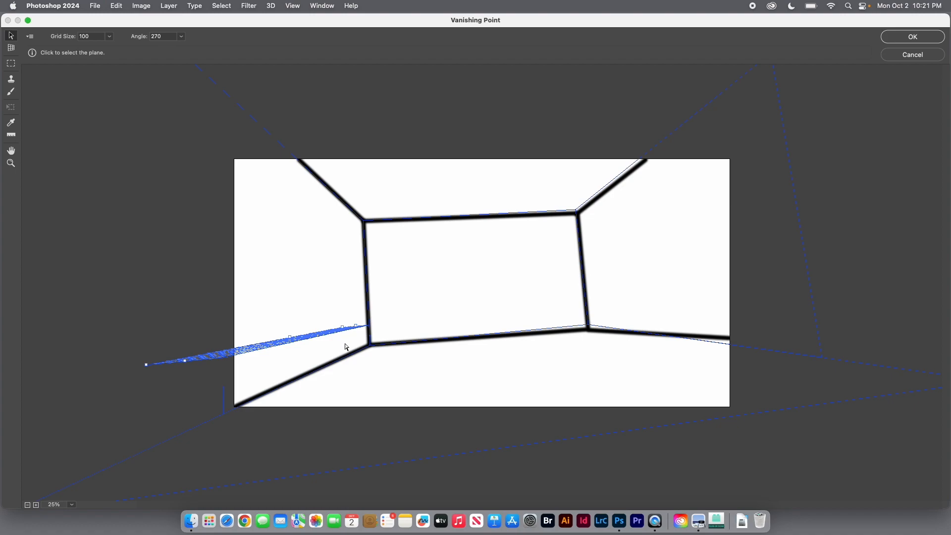
# Step: Pull the ledge plane's far end away from the back wall and raise a perpendicular upright plane from that end
pyautogui.press('super+plus')
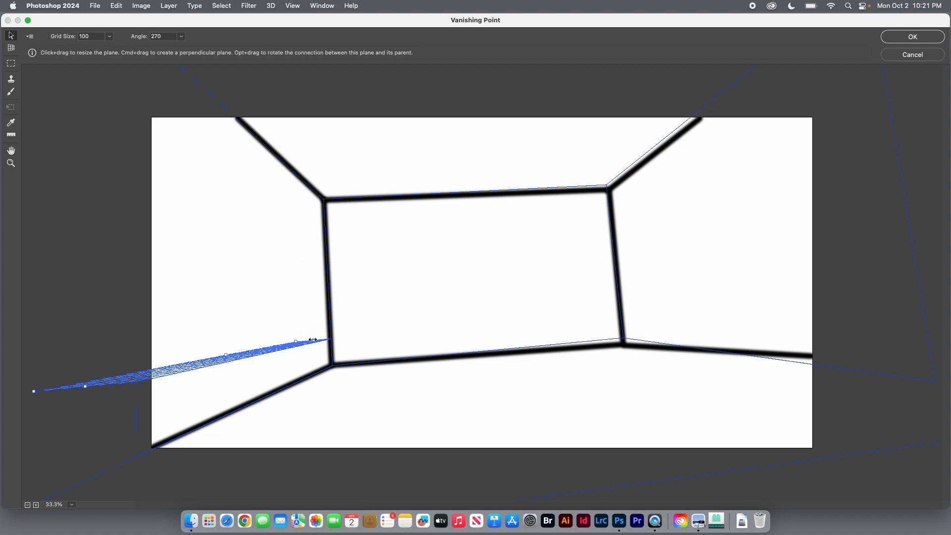
pyautogui.moveTo(313, 339); pyautogui.dragTo(276, 347)
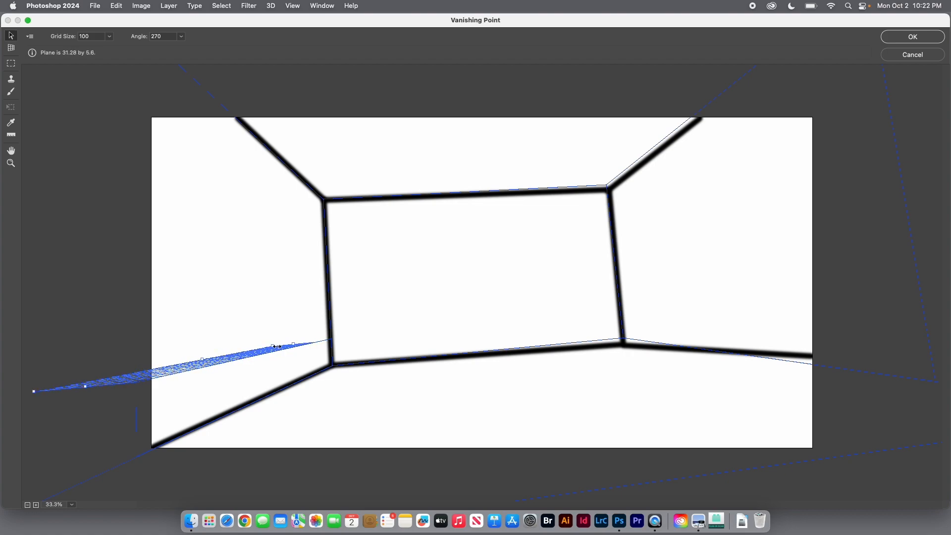
pyautogui.press('super')
pyautogui.moveTo(294, 346); pyautogui.dragTo(287, 222)
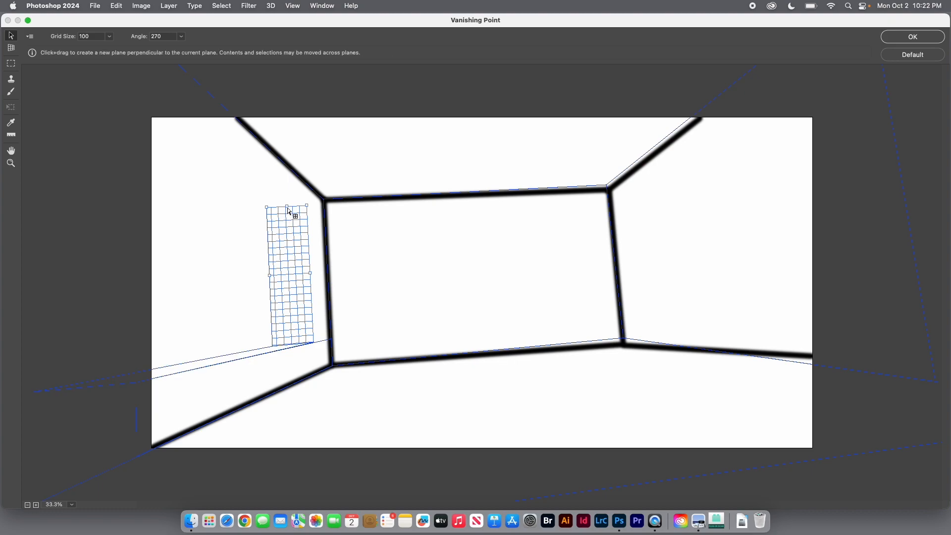
# Step: Tear off an overhead plane from the upright plane's top, and from it a wall strip up to the ceiling line, extended to the back-wall corner
pyautogui.moveTo(287, 210); pyautogui.dragTo(102, 83)
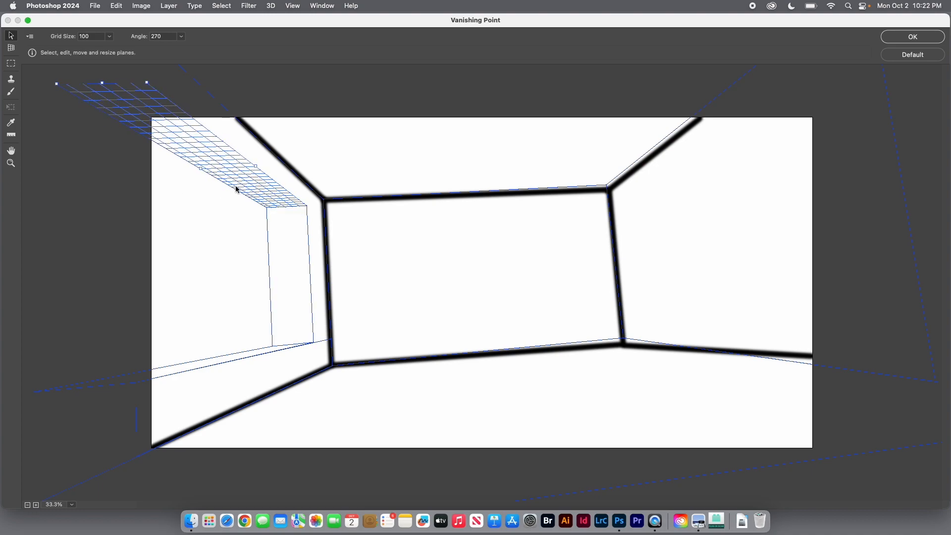
pyautogui.moveTo(256, 167); pyautogui.dragTo(262, 135)
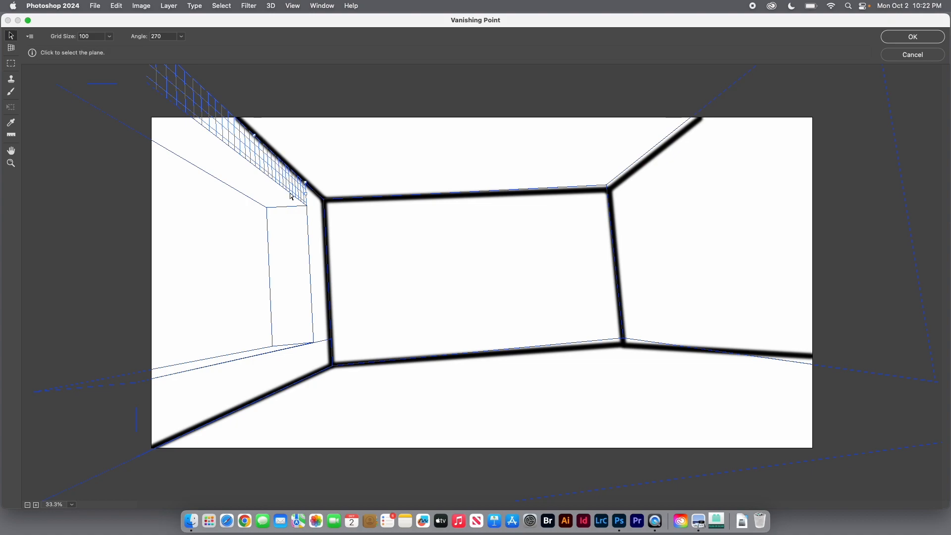
pyautogui.moveTo(306, 194); pyautogui.dragTo(324, 207)
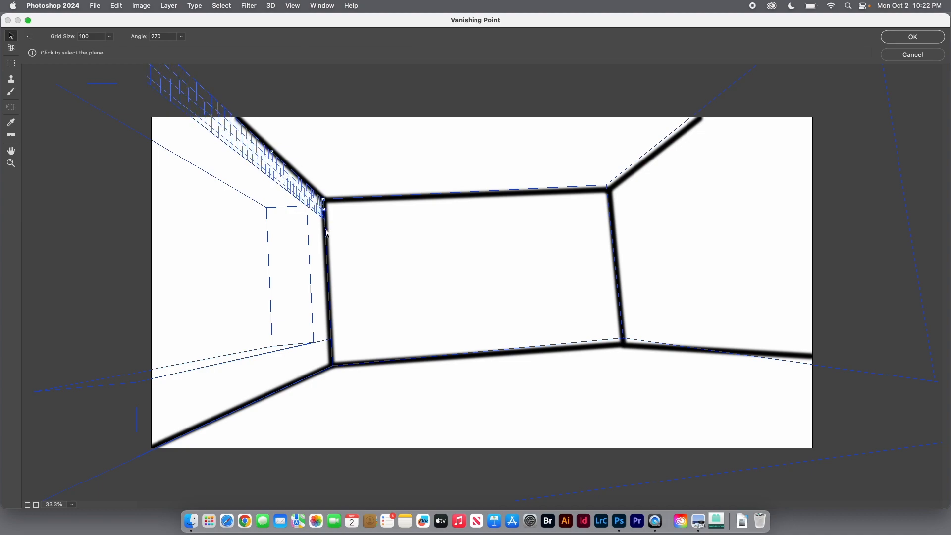
# Step: Tear off a perpendicular plane from the upright plane's inner edge, reaching the vertical corner of the back wall
pyautogui.click(276, 245)
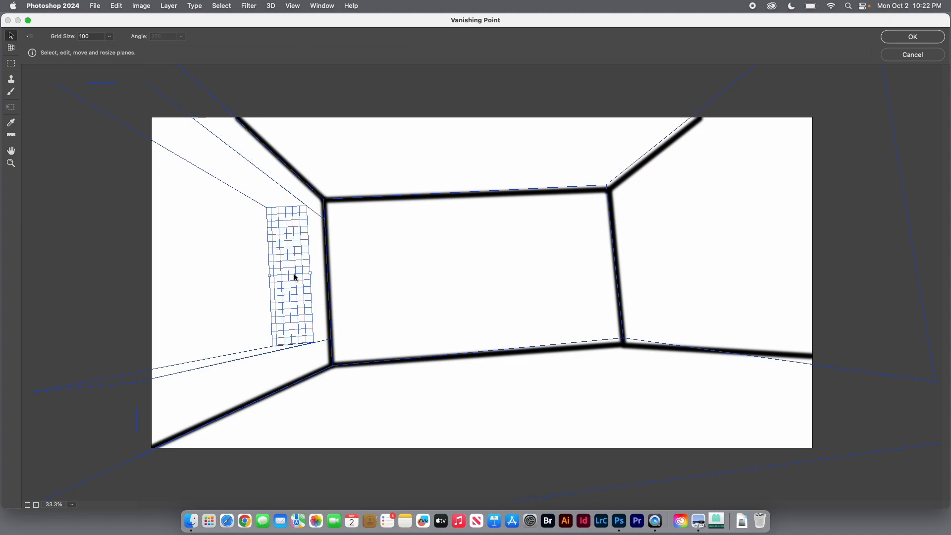
pyautogui.moveTo(310, 274); pyautogui.dragTo(328, 277)
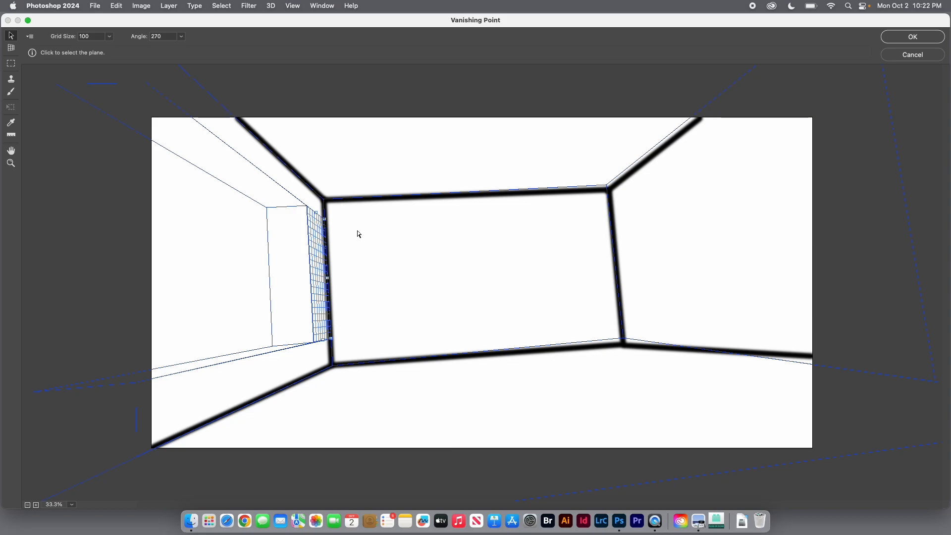
pyautogui.press('alt')
pyautogui.press('super+equal')
pyautogui.press('super+equal')
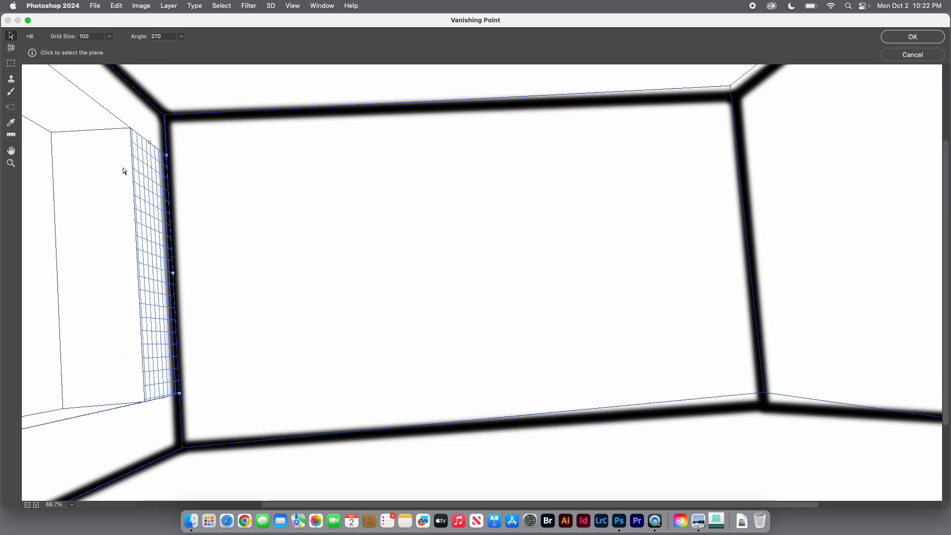
# Step: Select all planes of the room and the window recess together to display their grids, and accept the Vanishing Point setup
pyautogui.click(144, 127)
pyautogui.click(163, 403)
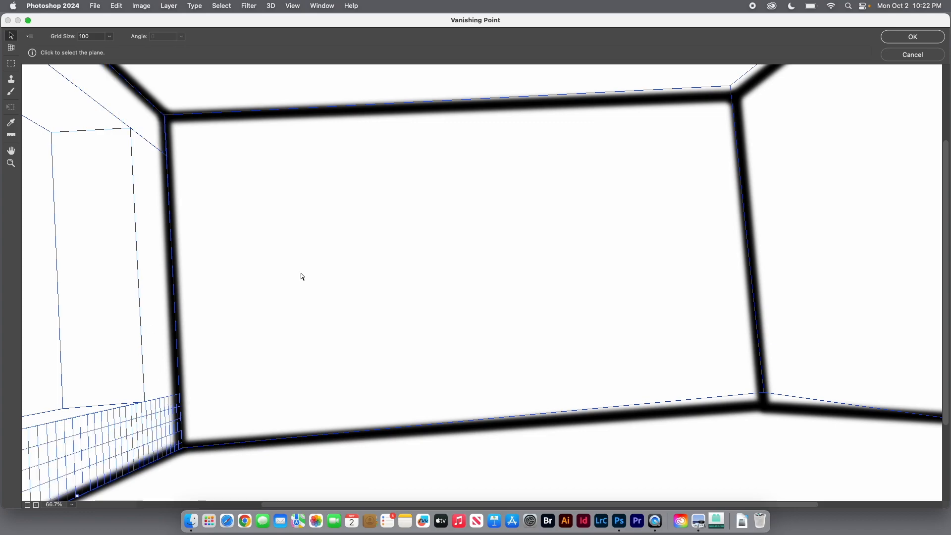
pyautogui.press('alt')
pyautogui.press('super+0')
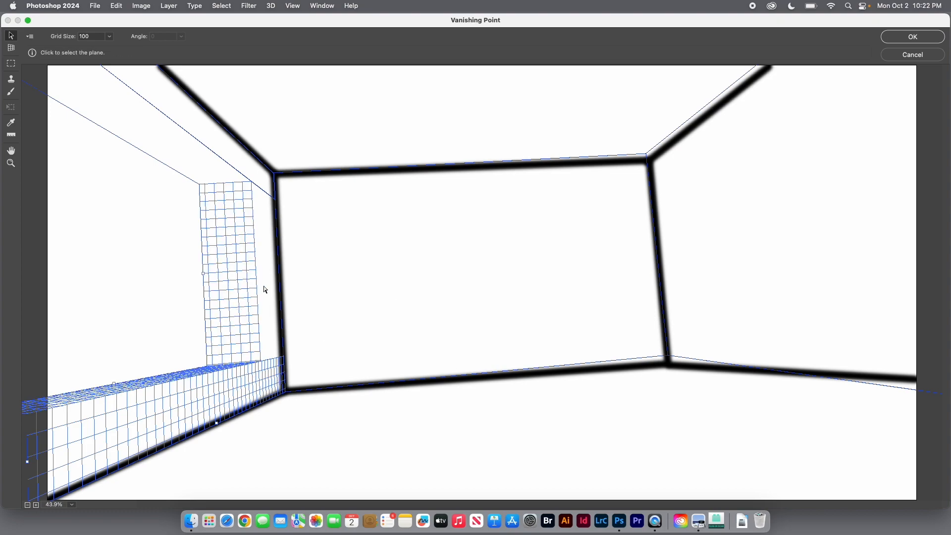
pyautogui.keyDown('shift'); pyautogui.click(207, 172); pyautogui.keyUp('shift')
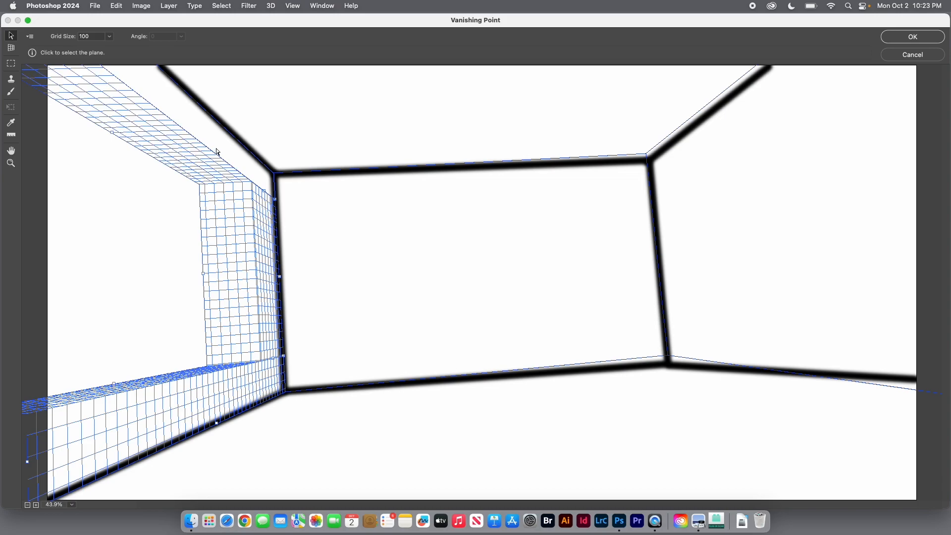
pyautogui.keyDown('shift'); pyautogui.click(217, 150); pyautogui.keyUp('shift')
pyautogui.keyDown('shift'); pyautogui.click(335, 142); pyautogui.keyUp('shift')
pyautogui.keyDown('shift'); pyautogui.click(754, 197); pyautogui.keyUp('shift')
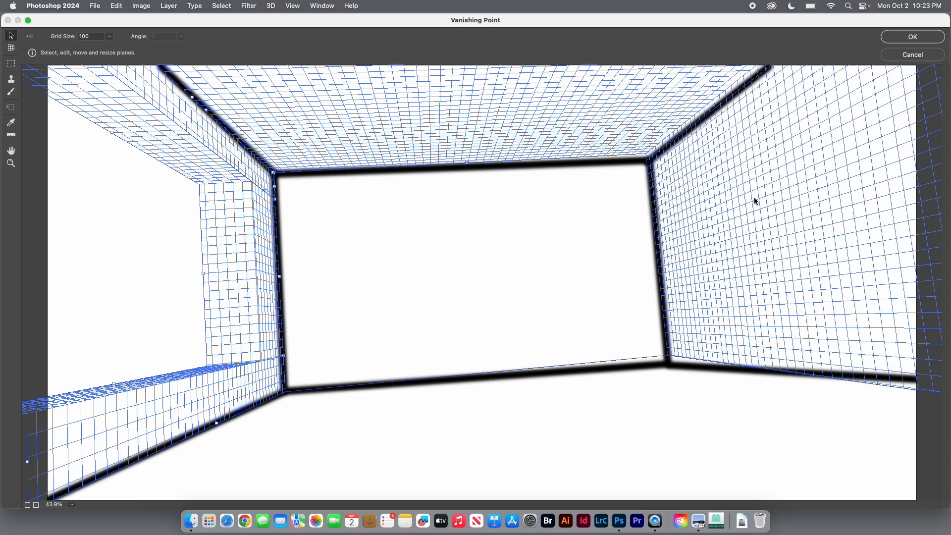
pyautogui.keyDown('shift'); pyautogui.click(623, 393); pyautogui.keyUp('shift')
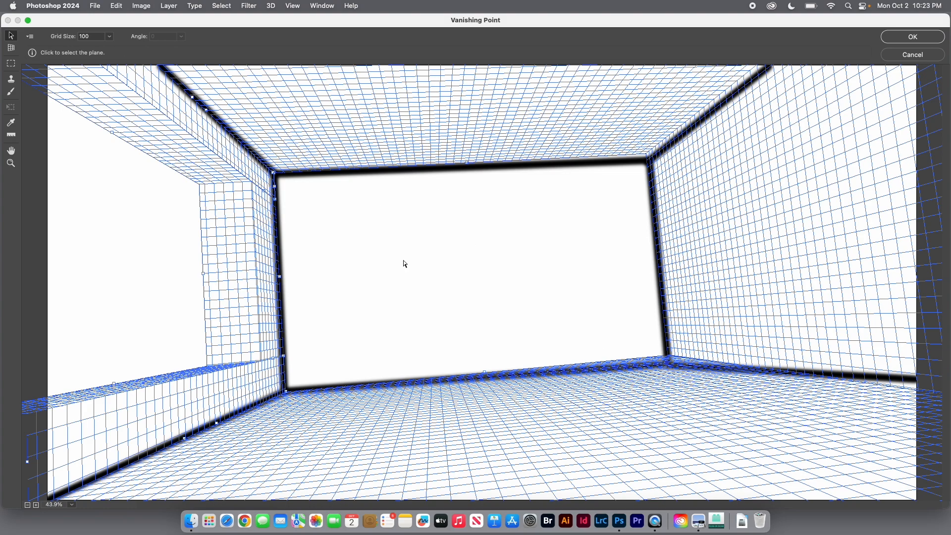
pyautogui.keyDown('shift'); pyautogui.click(396, 229); pyautogui.keyUp('shift')
pyautogui.keyDown('shift'); pyautogui.click(431, 247); pyautogui.keyUp('shift')
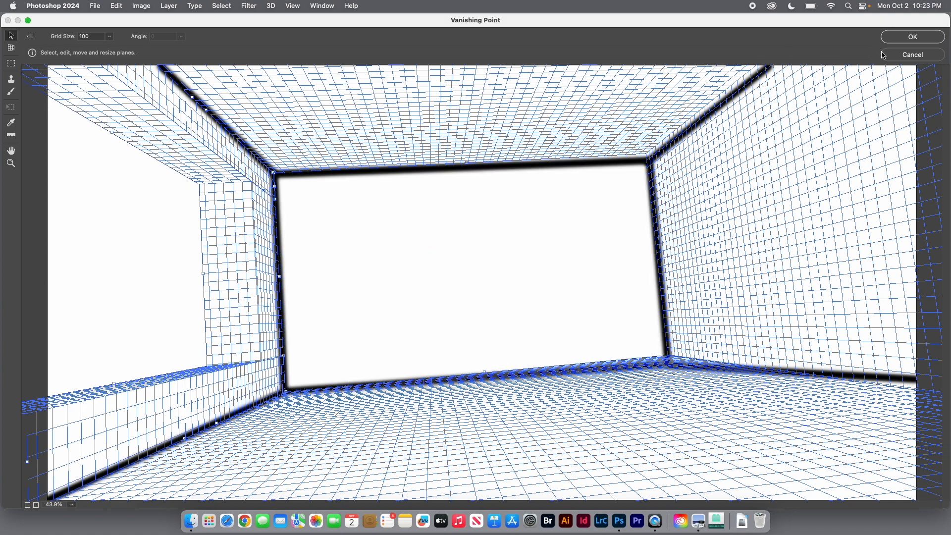
pyautogui.click(907, 40)
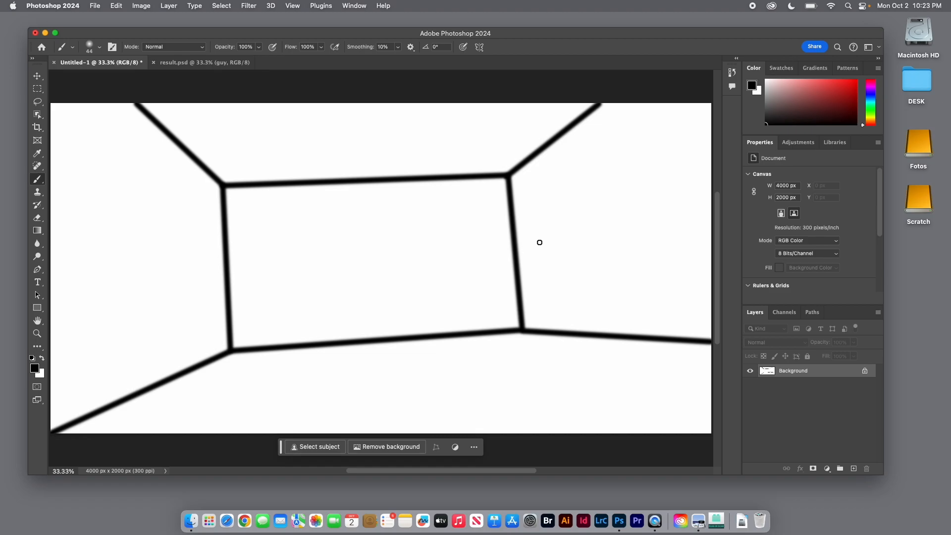
# Step: Open wall.jpg from the desktop in Photoshop 2024
pyautogui.press('F11')
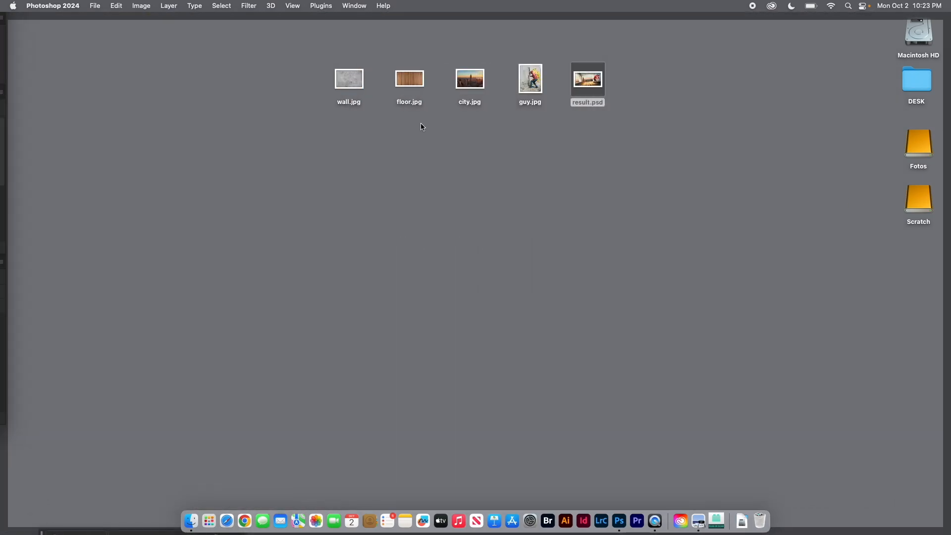
pyautogui.click(351, 79)
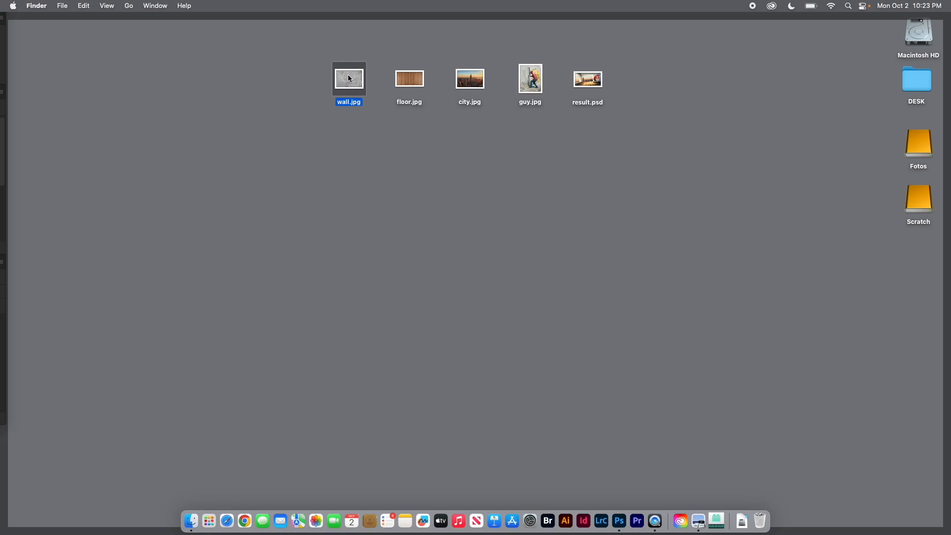
pyautogui.rightClick(345, 79)
pyautogui.moveTo(427, 94)
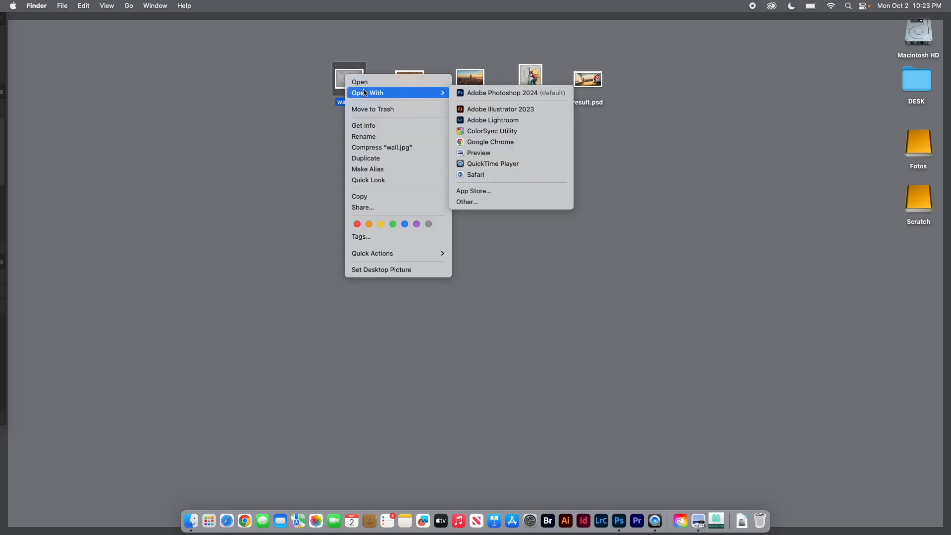
pyautogui.click(463, 94)
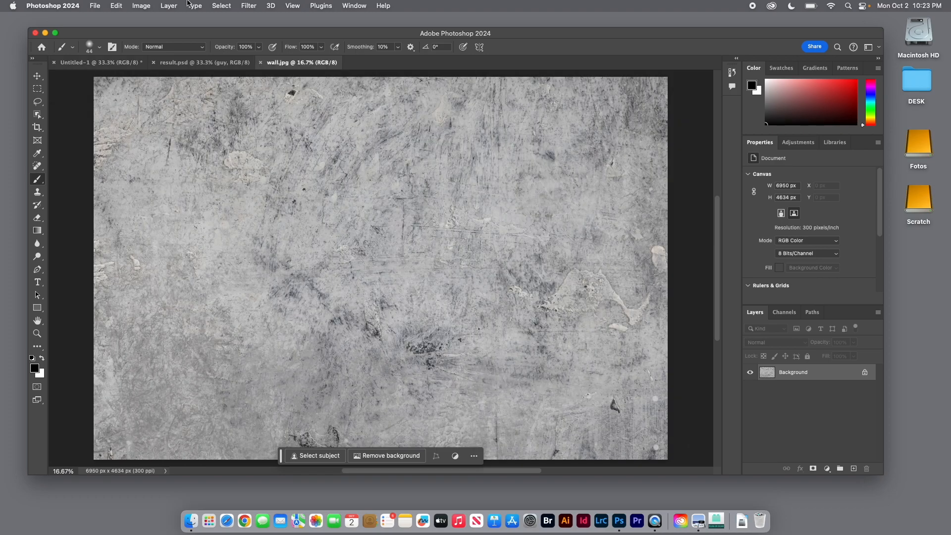
# Step: Select the whole wall.jpg image and copy it
pyautogui.click(222, 6)
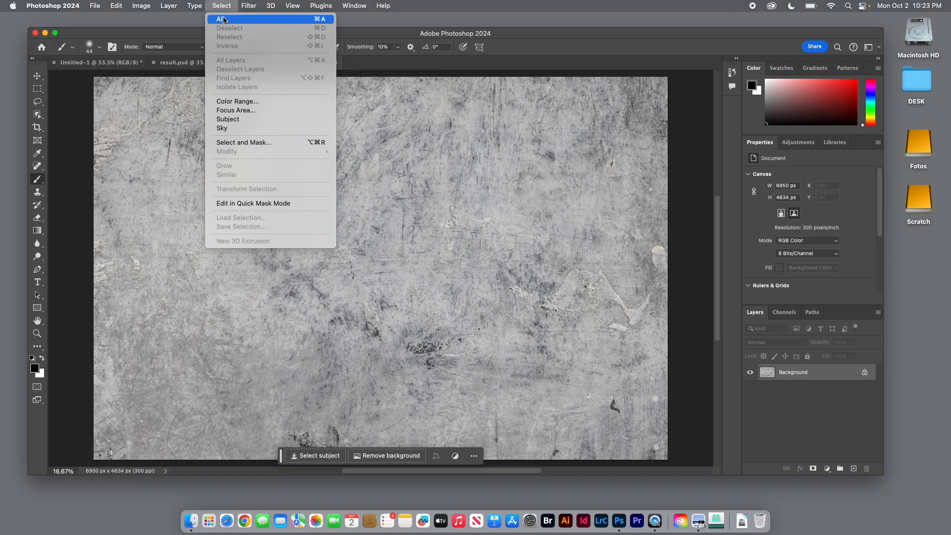
pyautogui.click(224, 19)
pyautogui.click(115, 6)
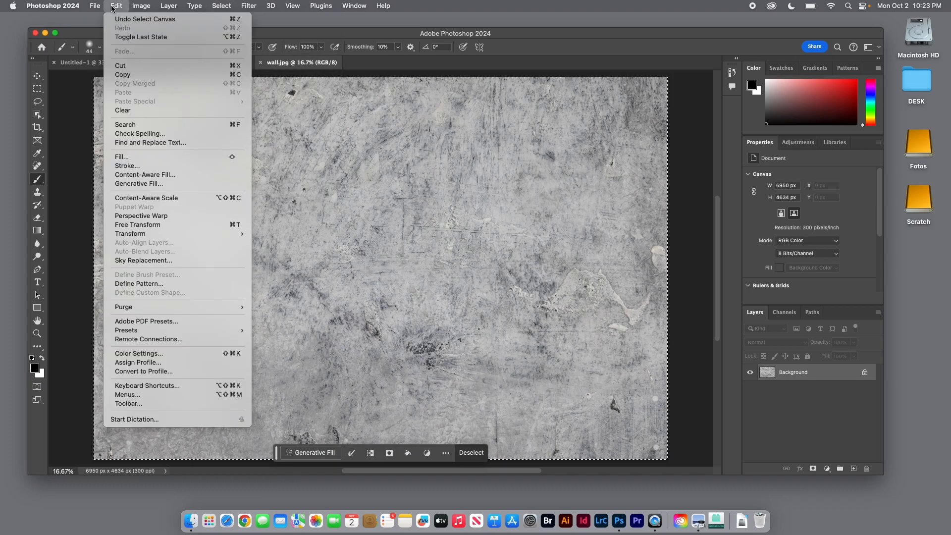
pyautogui.click(119, 79)
# Step: Return to the Untitled-1 room document and add a new layer named "right wall" above the background
pyautogui.click(112, 65)
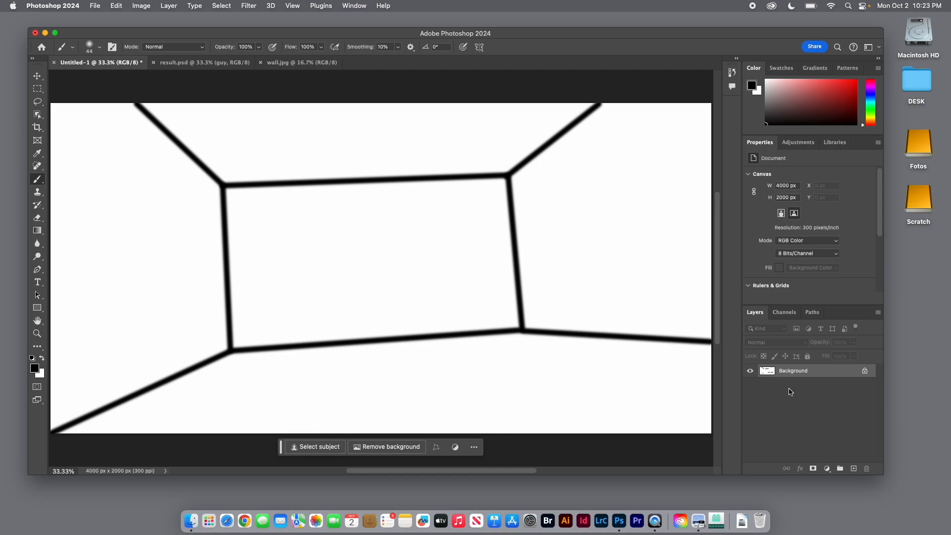
pyautogui.click(854, 468)
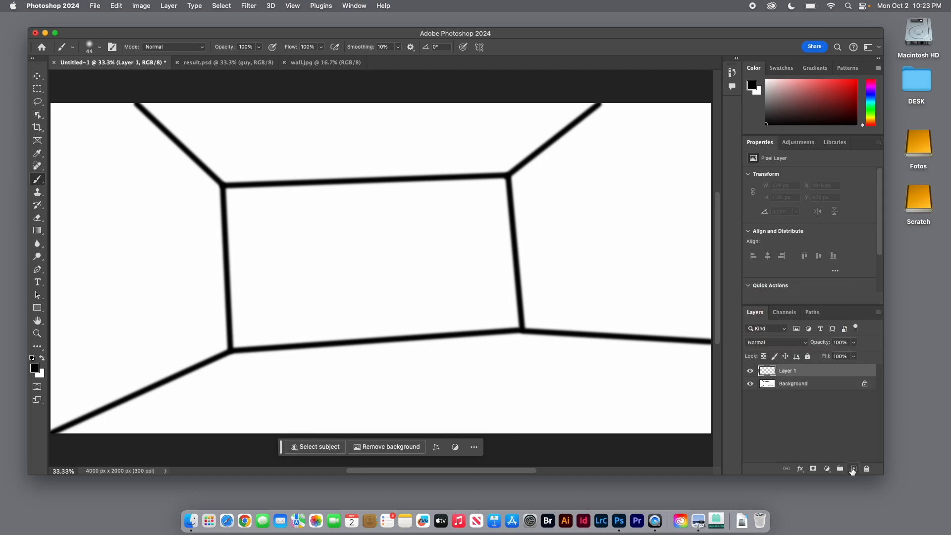
pyautogui.doubleClick(787, 371)
pyautogui.write('right wall')
pyautogui.press('Return')
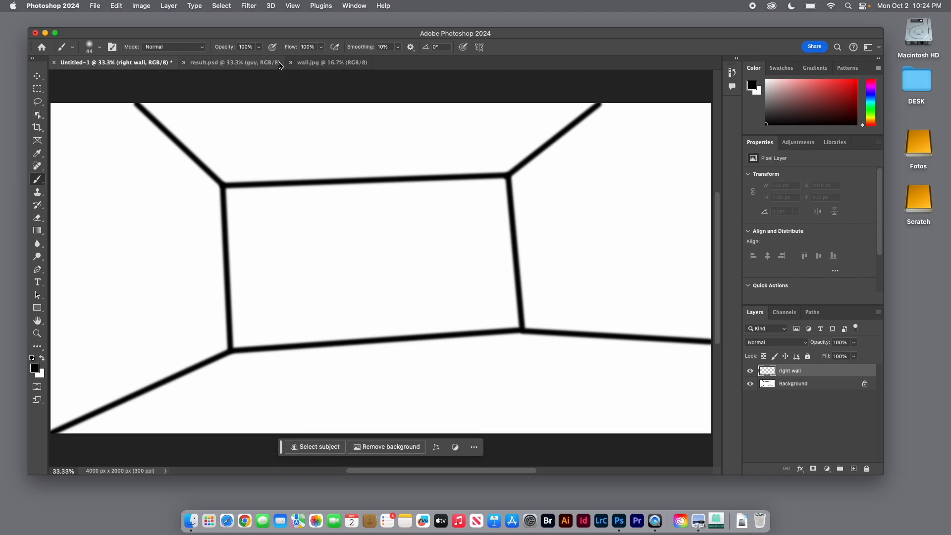
# Step: Reopen Vanishing Point on the right wall layer and paste the copied wall texture into it
pyautogui.click(249, 6)
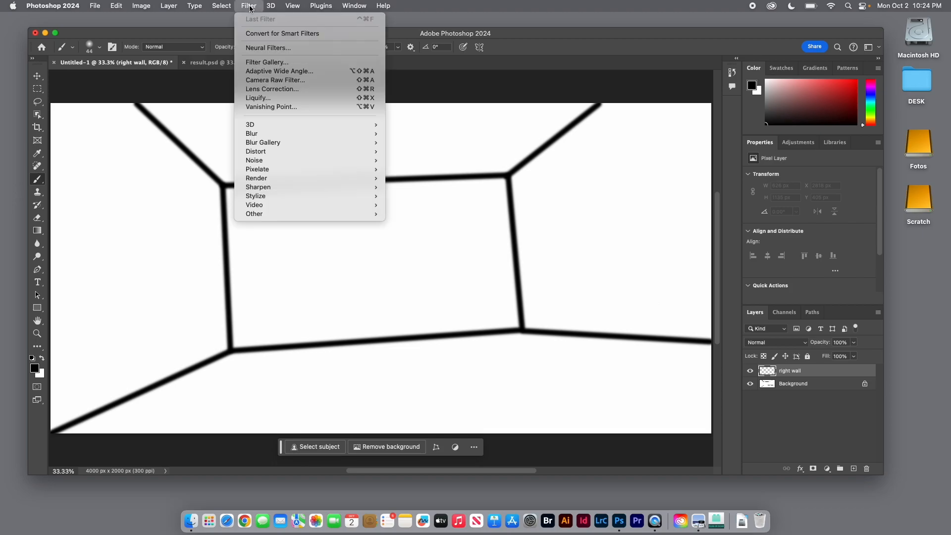
pyautogui.click(270, 107)
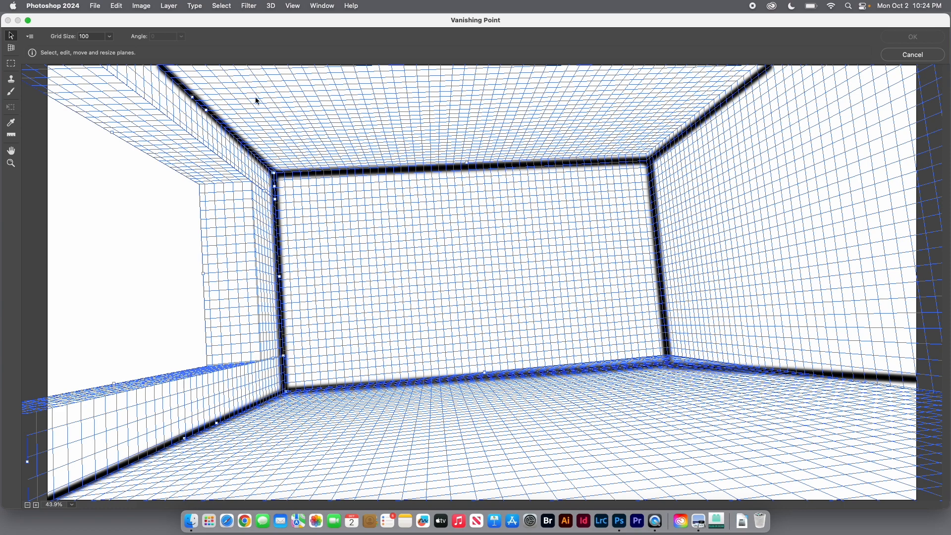
pyautogui.click(117, 6)
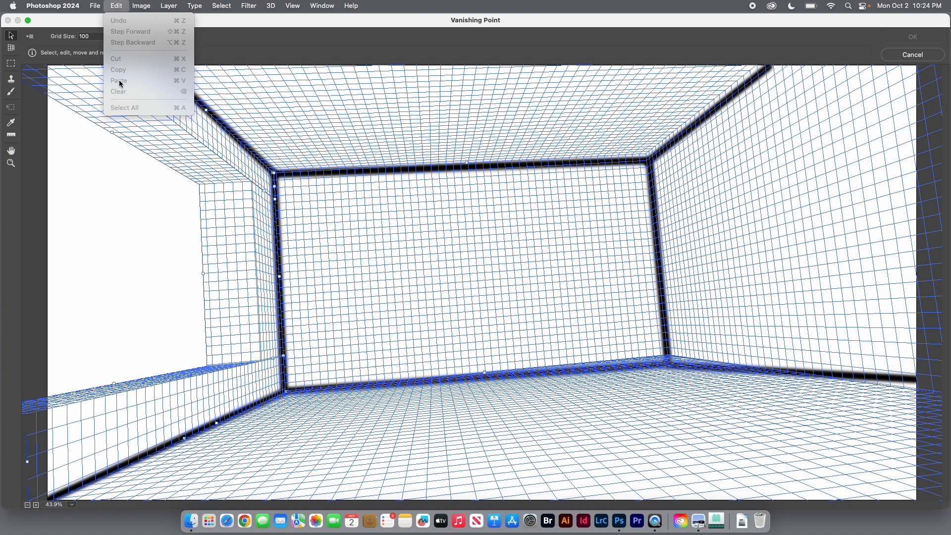
pyautogui.click(118, 6)
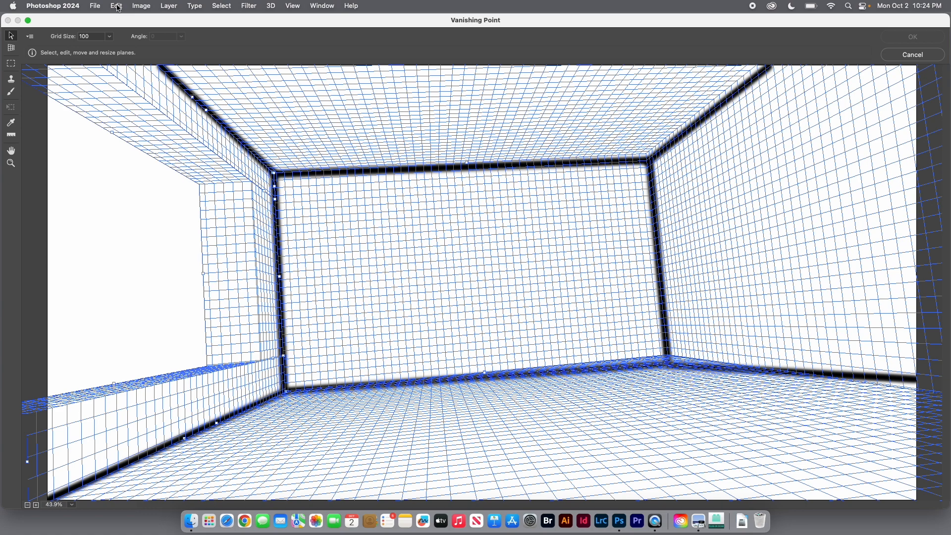
pyautogui.press('alt')
pyautogui.press('super+v')
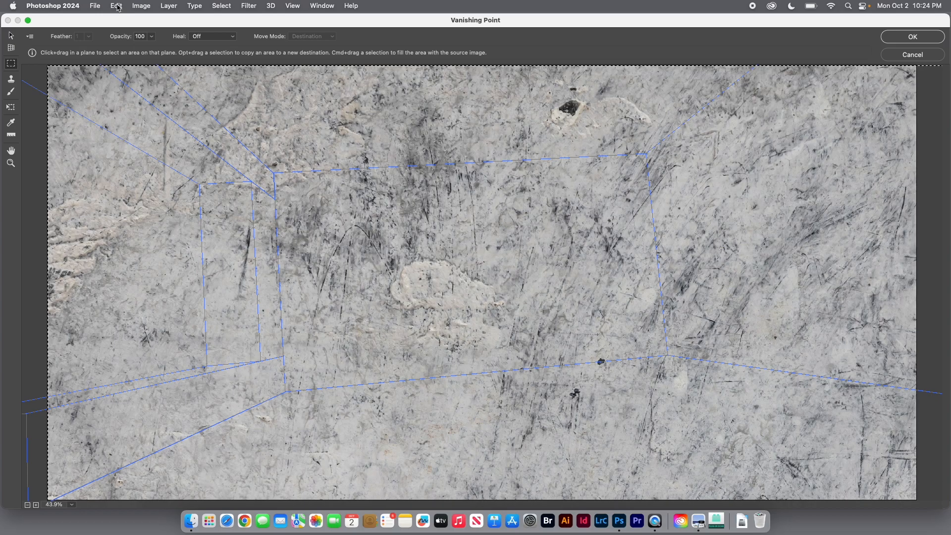
# Step: Scale the pasted wall texture down to slightly smaller than the canvas and move it onto the back wall plane
pyautogui.press('alt')
pyautogui.press('super+minus')
pyautogui.press('super+minus')
pyautogui.press('super+minus')
pyautogui.press('super+minus')
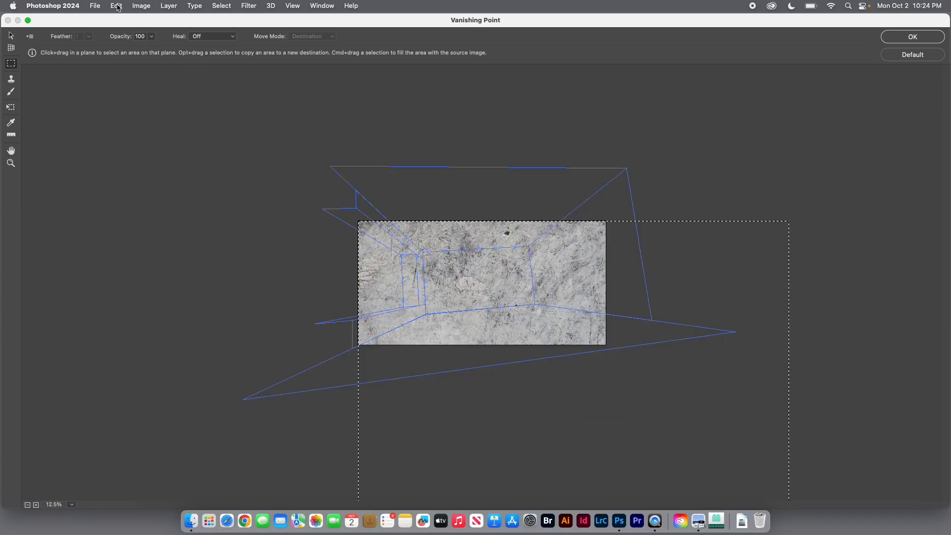
pyautogui.press('super+minus')
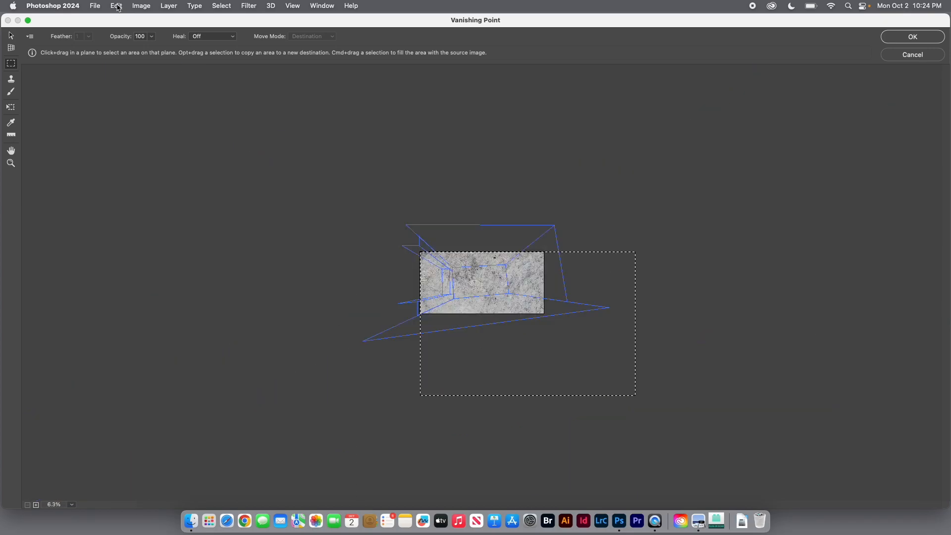
pyautogui.click(11, 107)
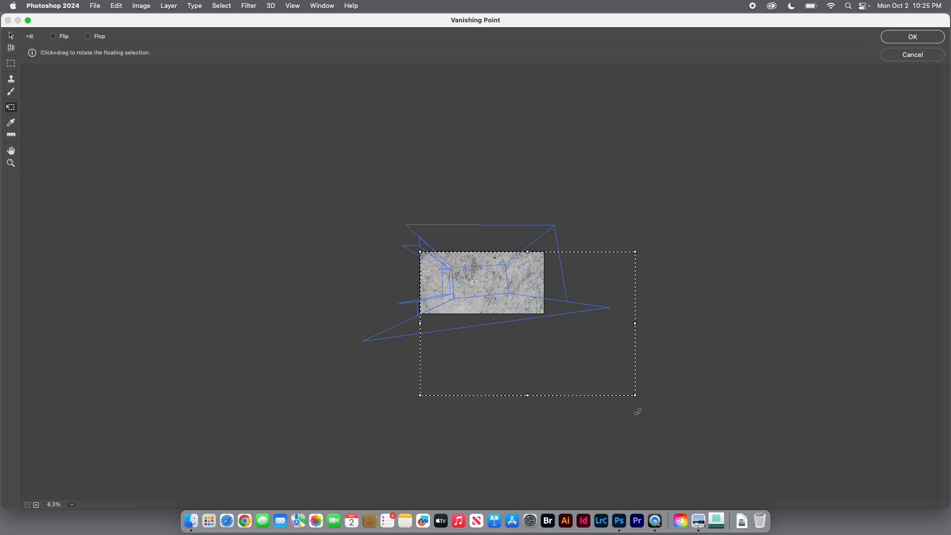
pyautogui.moveTo(634, 394); pyautogui.dragTo(534, 309)
pyautogui.press('super+equal')
pyautogui.press('super+equal')
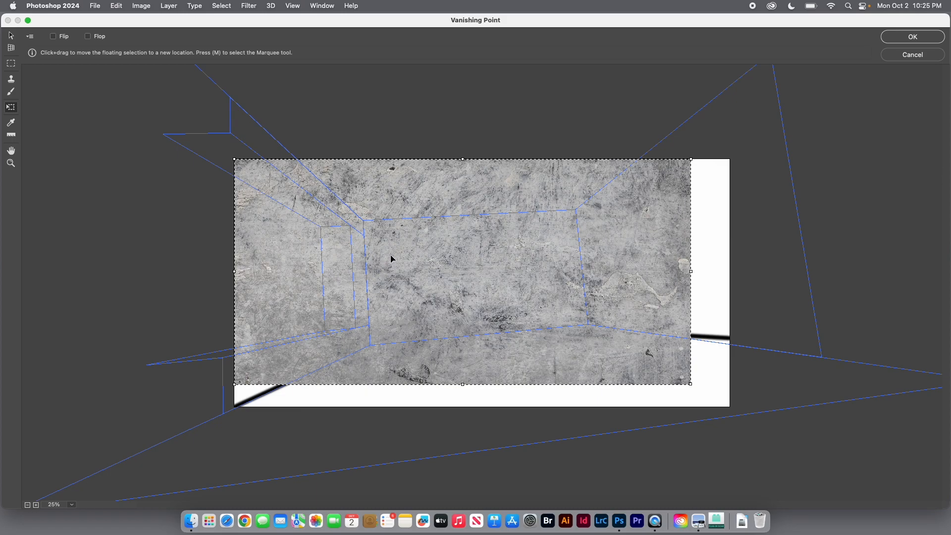
pyautogui.moveTo(383, 258); pyautogui.dragTo(405, 290)
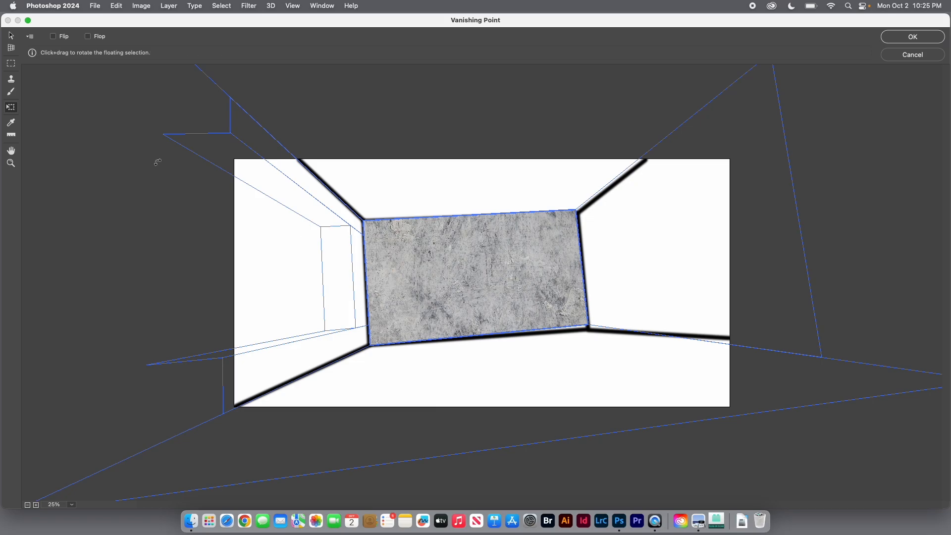
# Step: Allow multi-surface operations and move the texture past the back wall's right corner so it wraps onto the adjoining planes
pyautogui.click(30, 36)
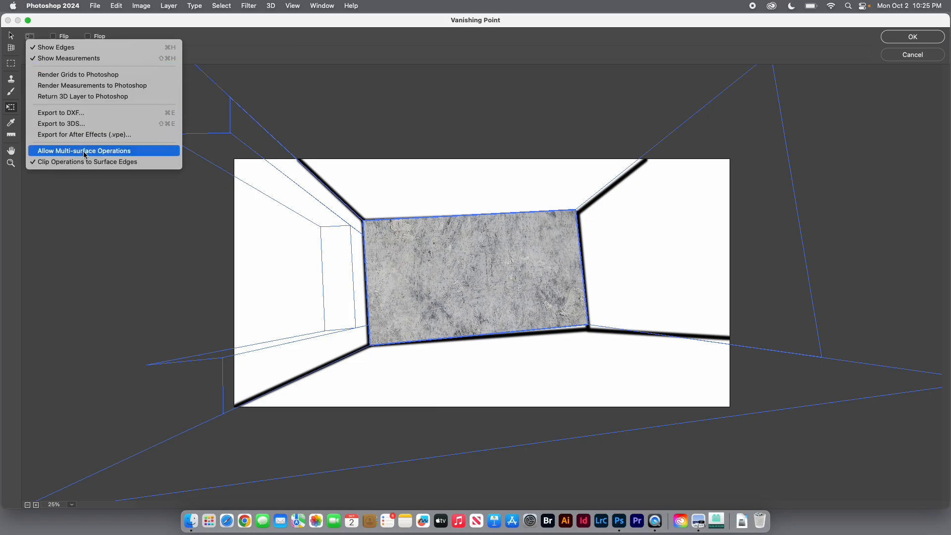
pyautogui.click(29, 37)
pyautogui.click(29, 37)
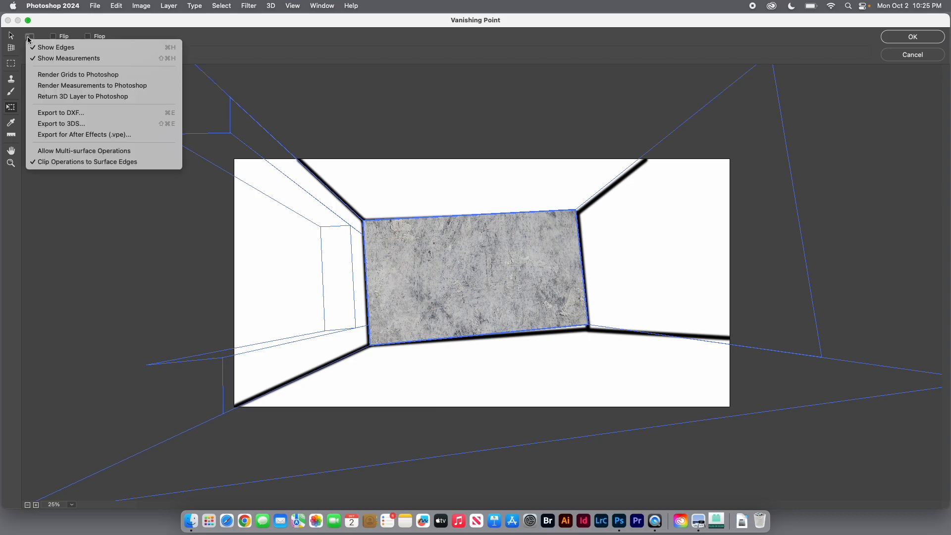
pyautogui.click(68, 155)
pyautogui.moveTo(452, 277); pyautogui.dragTo(497, 239)
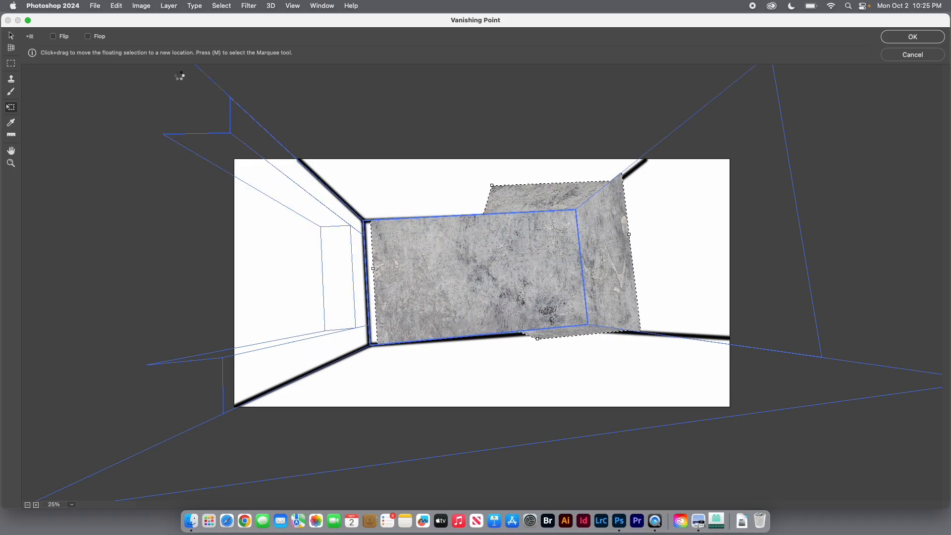
# Step: Turn off both multi-surface operations and the clipping of operations to surface edges
pyautogui.click(31, 37)
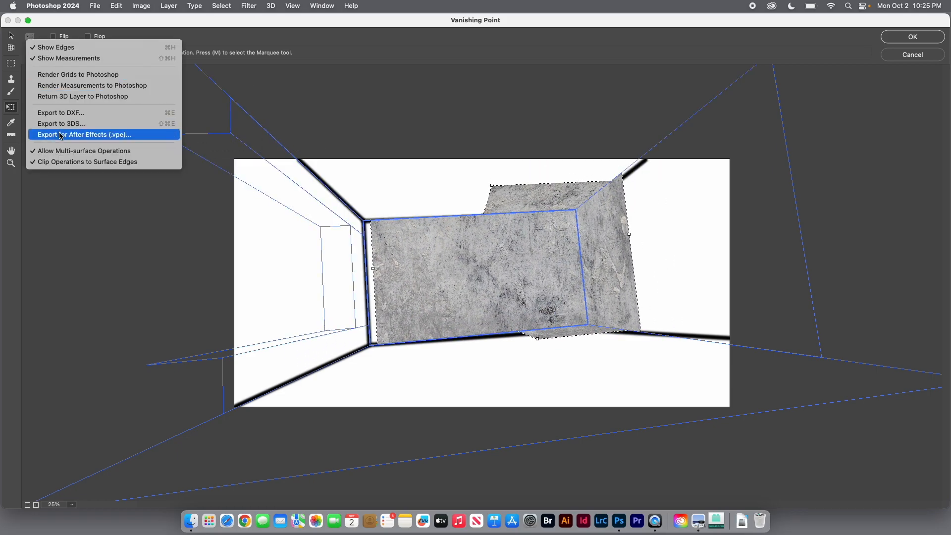
pyautogui.click(66, 151)
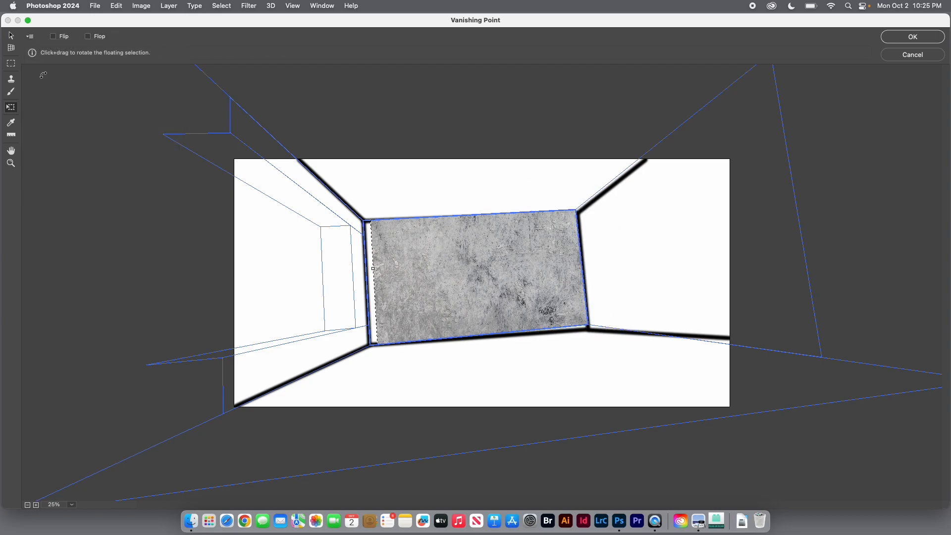
pyautogui.click(32, 38)
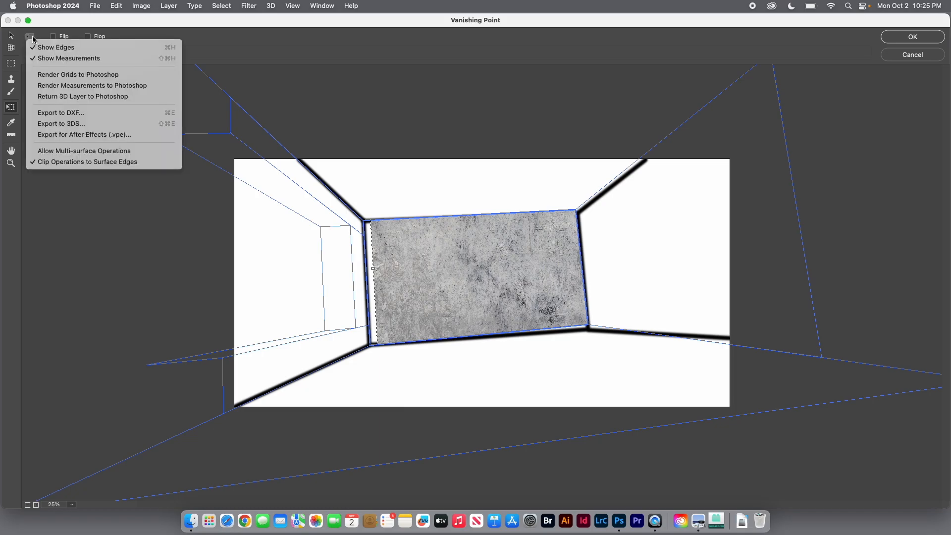
pyautogui.click(68, 162)
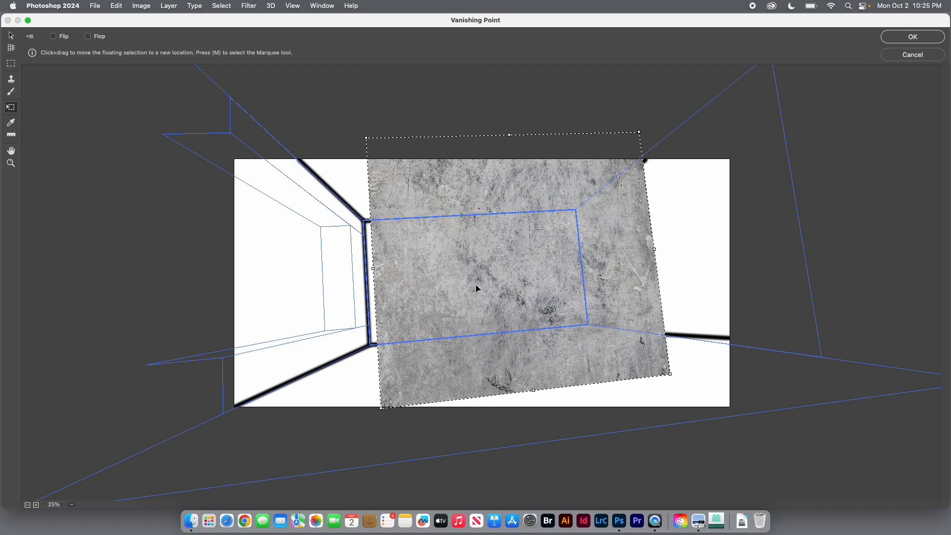
# Step: Scale the floating wall texture down to roughly the back wall's height and move it onto the right wall plane
pyautogui.moveTo(477, 288); pyautogui.dragTo(516, 288)
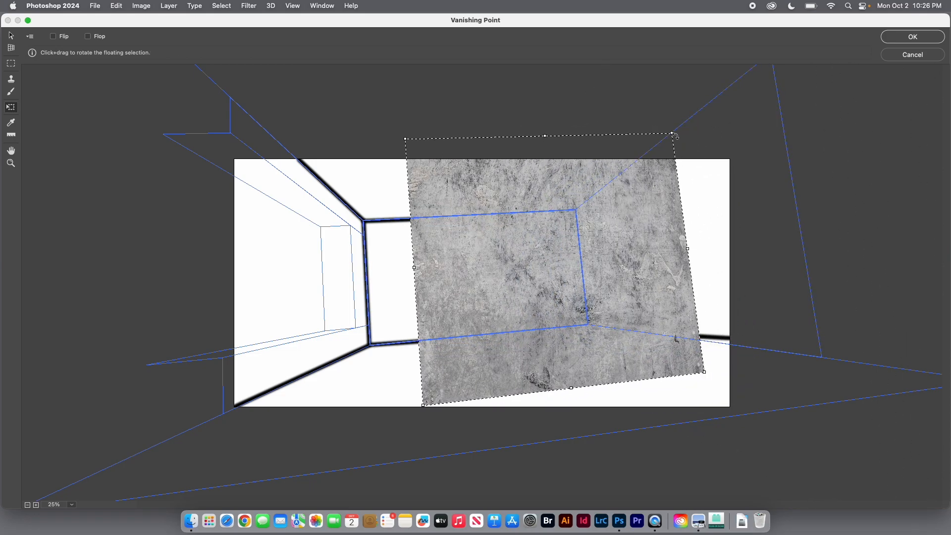
pyautogui.moveTo(671, 135); pyautogui.dragTo(580, 252)
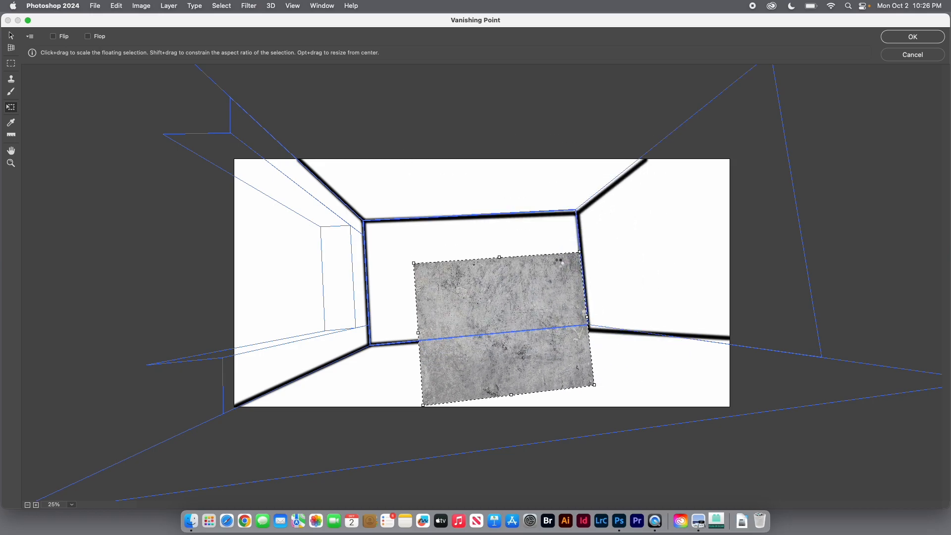
pyautogui.moveTo(508, 316); pyautogui.dragTo(636, 246)
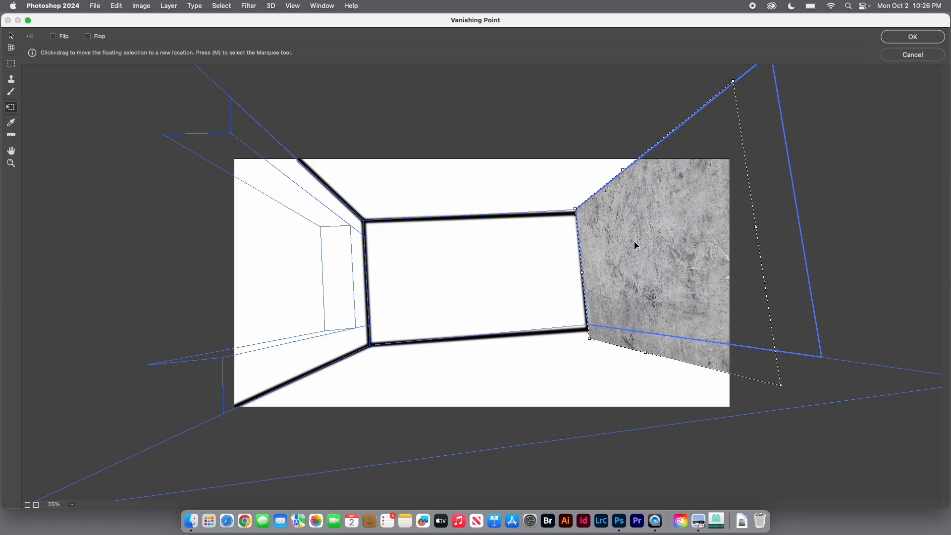
# Step: Fit the texture's lower edge to the right wall's floor line, pull in its outer edge slightly and apply Vanishing Point
pyautogui.moveTo(644, 350); pyautogui.dragTo(647, 332)
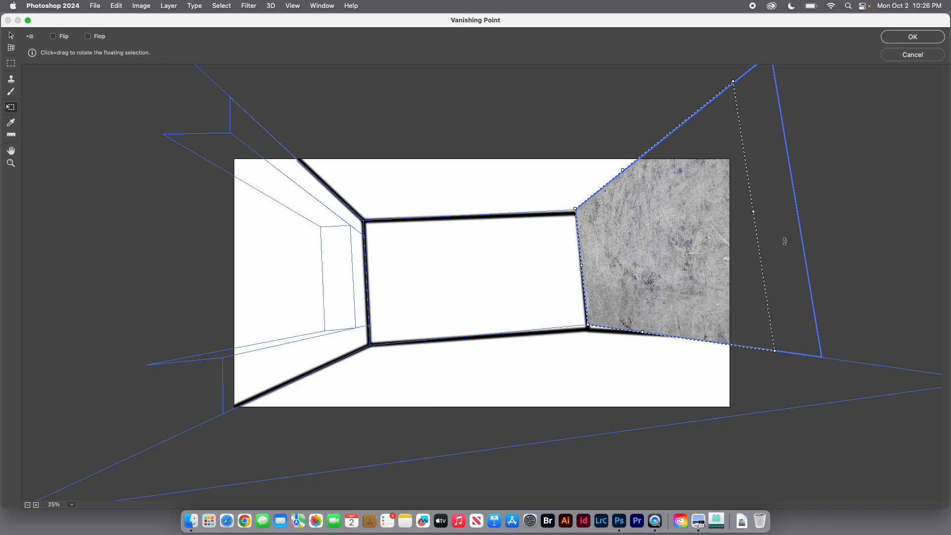
pyautogui.moveTo(753, 212)
pyautogui.mouseDown()
pyautogui.moveTo(741, 212)
pyautogui.moveTo(794, 198)
pyautogui.moveTo(742, 213)
pyautogui.mouseUp()
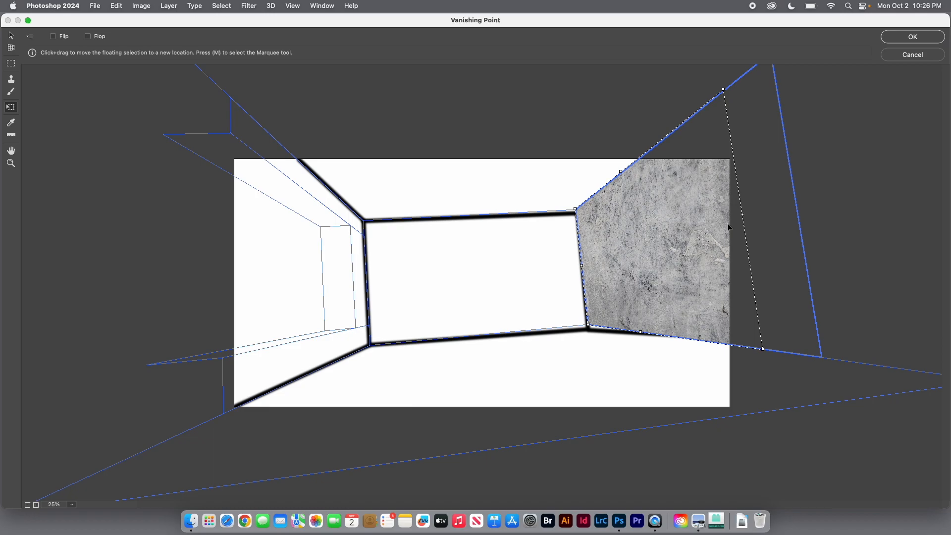
pyautogui.click(898, 38)
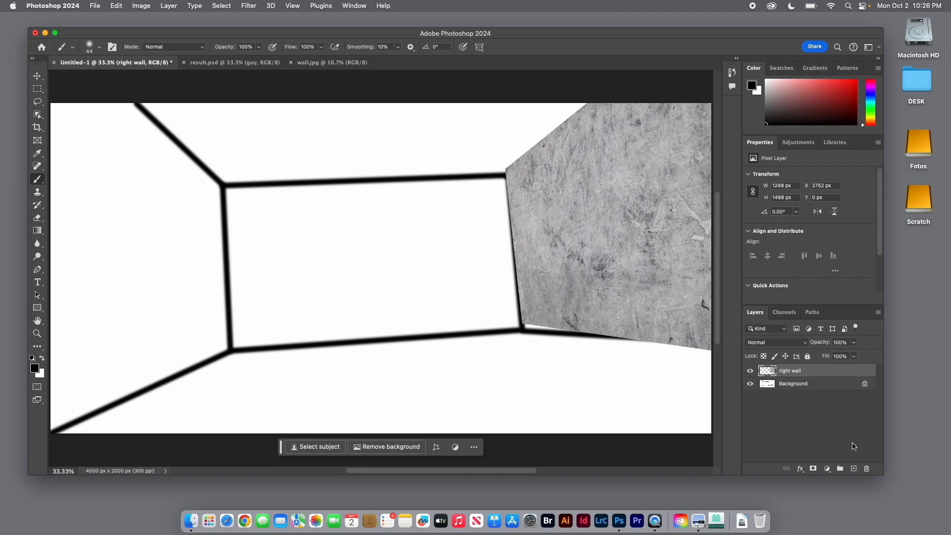
# Step: Add a new layer above the right wall layer and name it Top
pyautogui.click(853, 469)
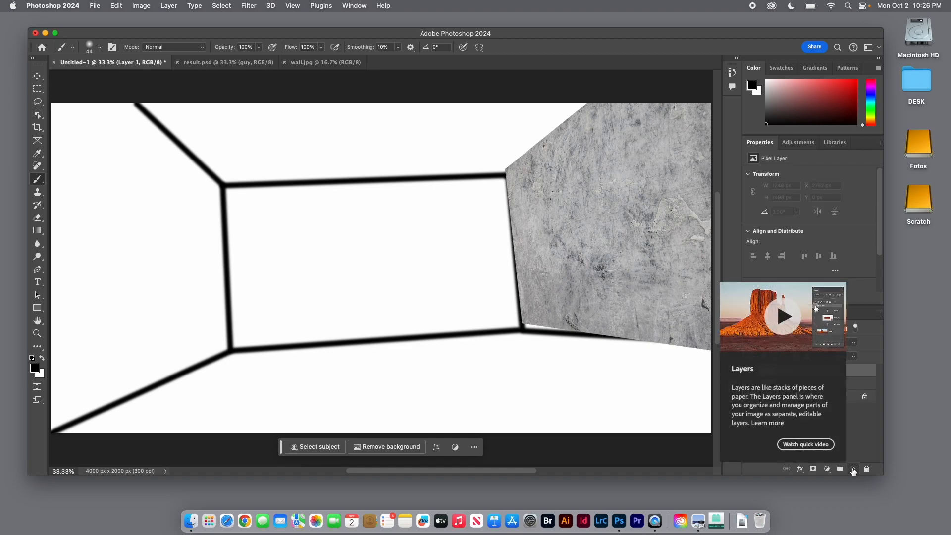
pyautogui.doubleClick(782, 371)
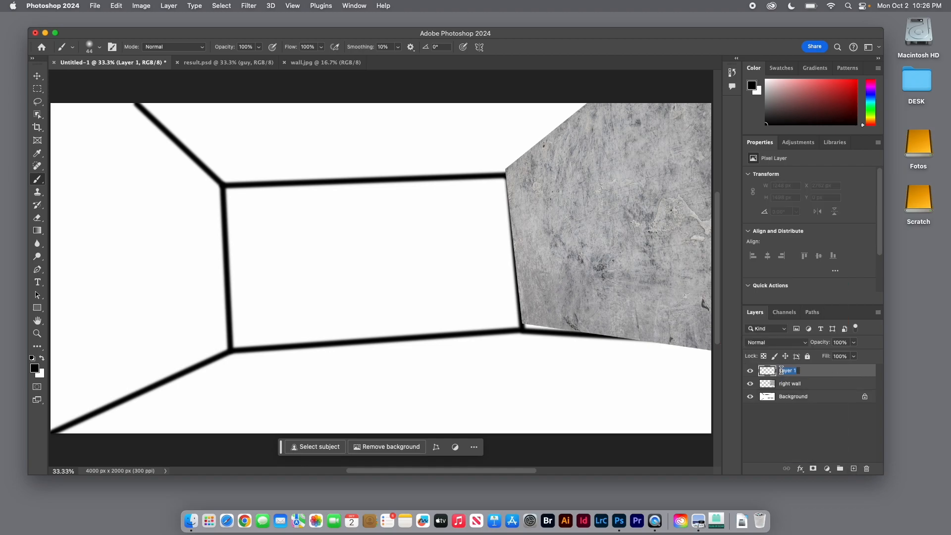
pyautogui.write('Top')
pyautogui.press('Return')
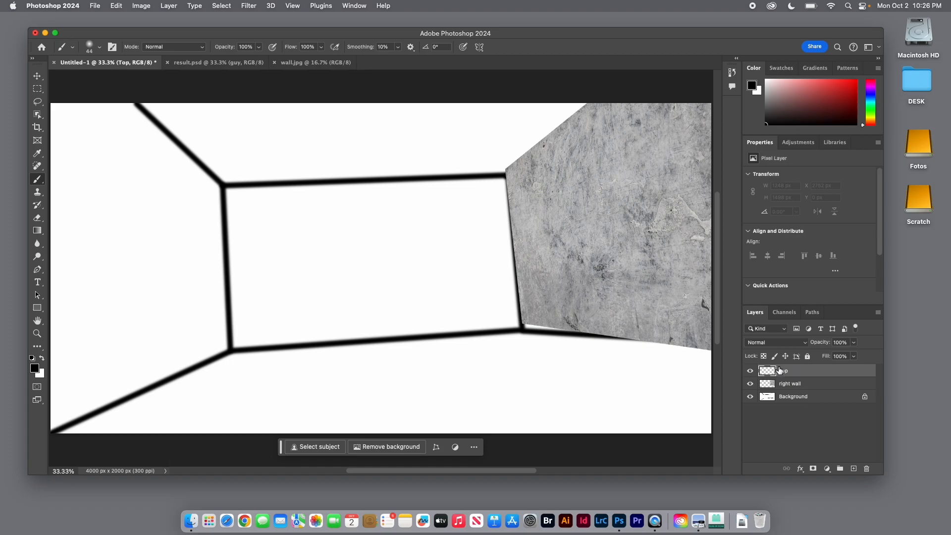
# Step: Open Vanishing Point on the Top layer and paste the copied wall texture
pyautogui.click(248, 6)
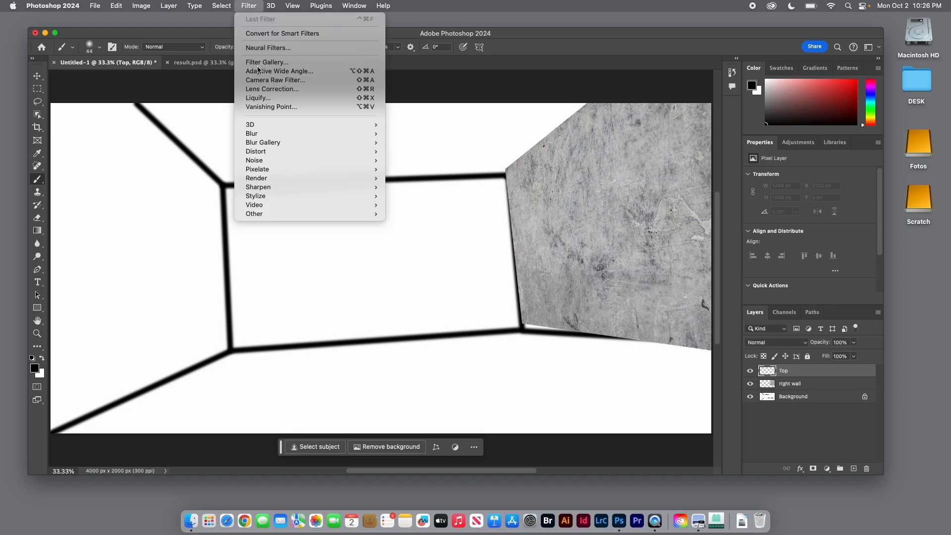
pyautogui.click(266, 108)
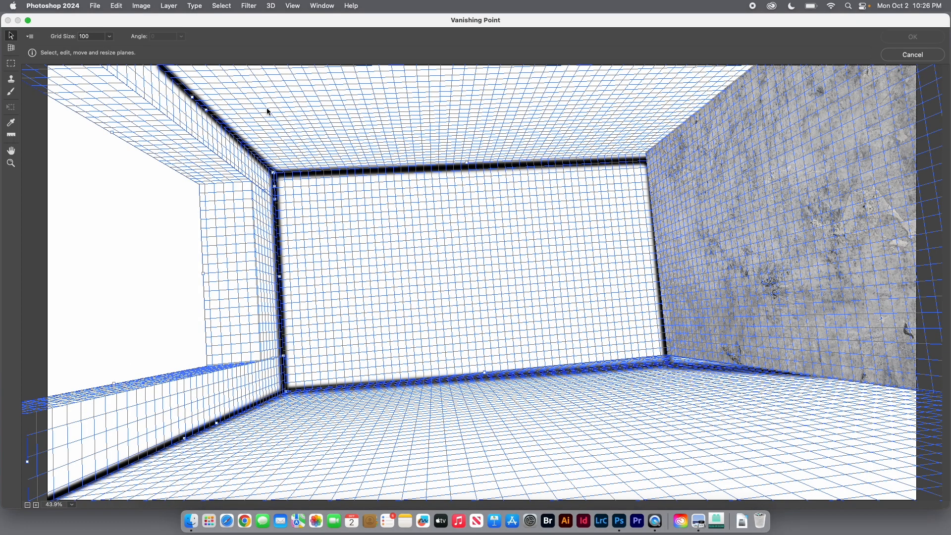
pyautogui.press('alt')
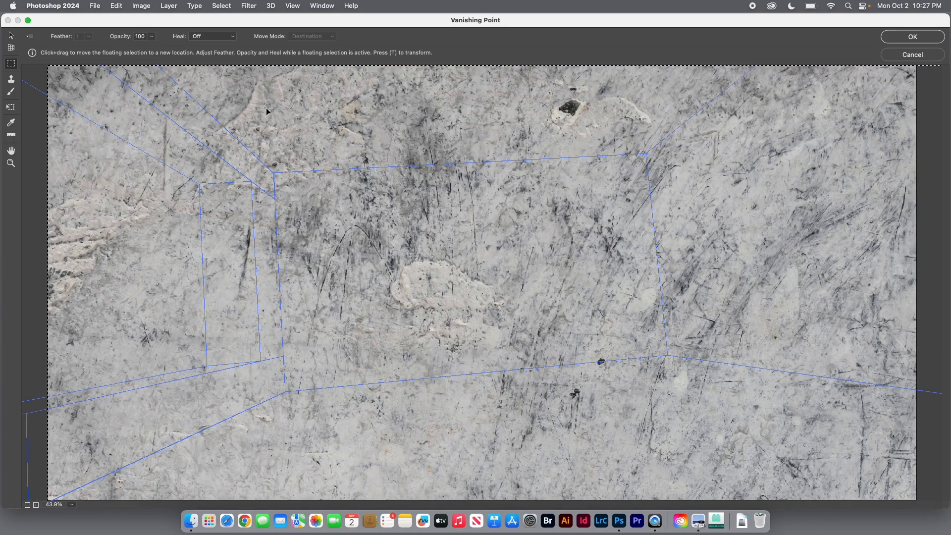
# Step: Scale the pasted texture down to about a fifth of the canvas width using the Transform tool
pyautogui.press('super+minus')
pyautogui.press('super+minus')
pyautogui.press('super+minus')
pyautogui.press('super+minus')
pyautogui.press('super+minus')
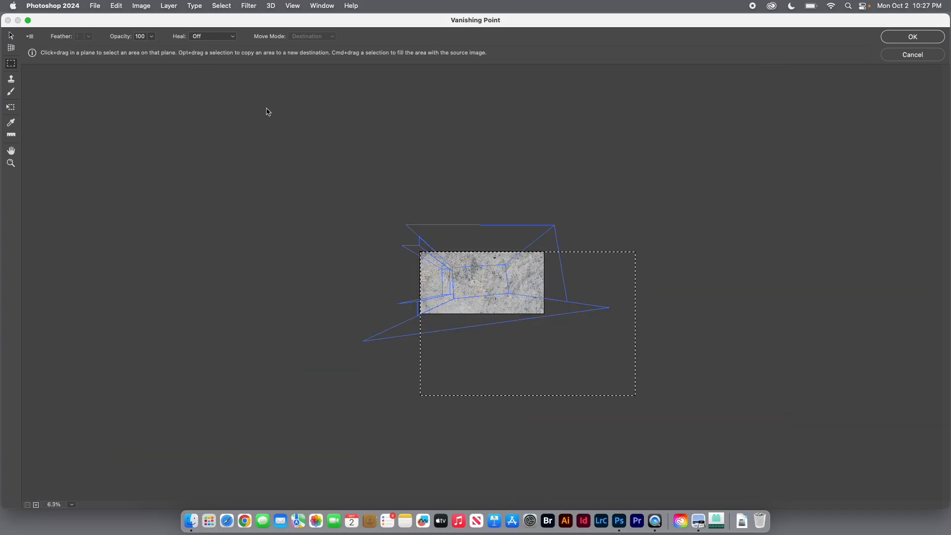
pyautogui.click(10, 108)
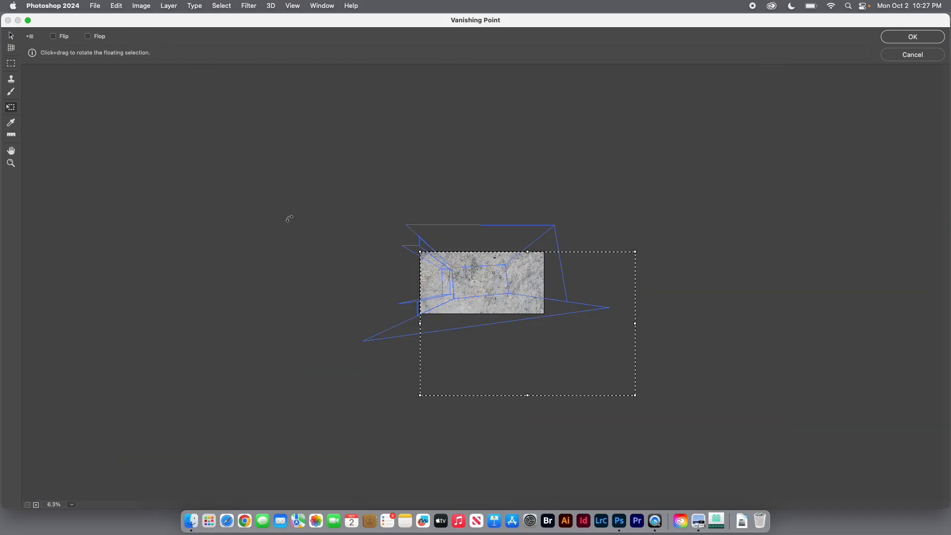
pyautogui.moveTo(632, 394); pyautogui.dragTo(447, 276)
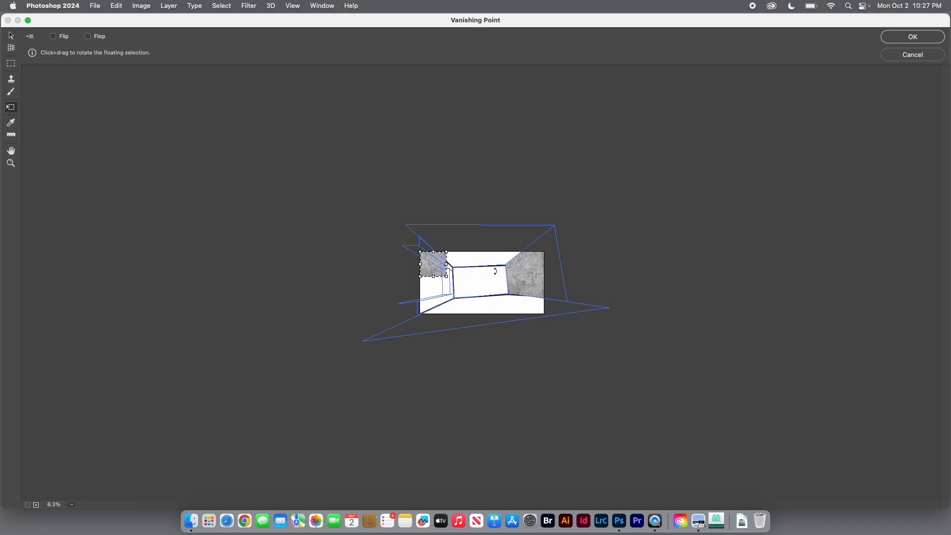
# Step: Move the reduced texture onto the ceiling plane above the back wall
pyautogui.press('super+equal')
pyautogui.press('super+equal')
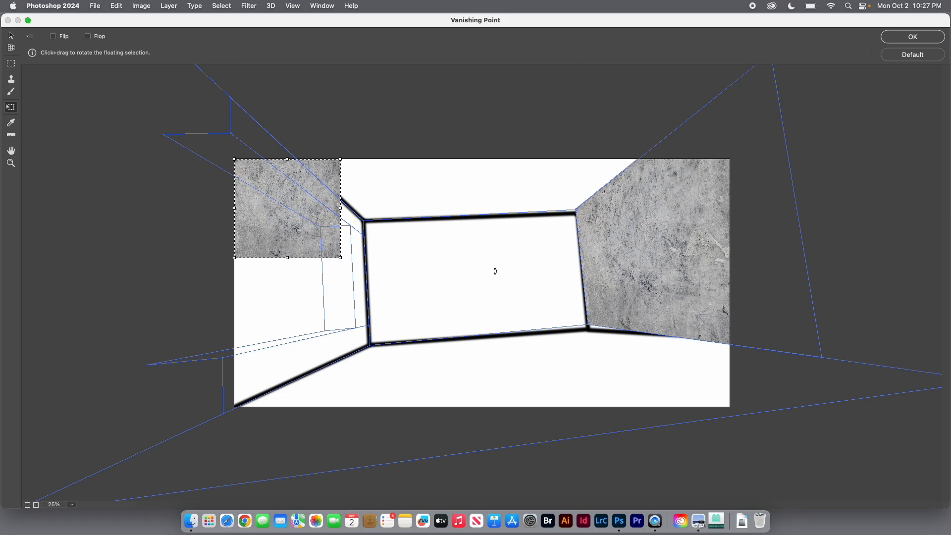
pyautogui.press('super+equal')
pyautogui.moveTo(224, 172); pyautogui.dragTo(467, 164)
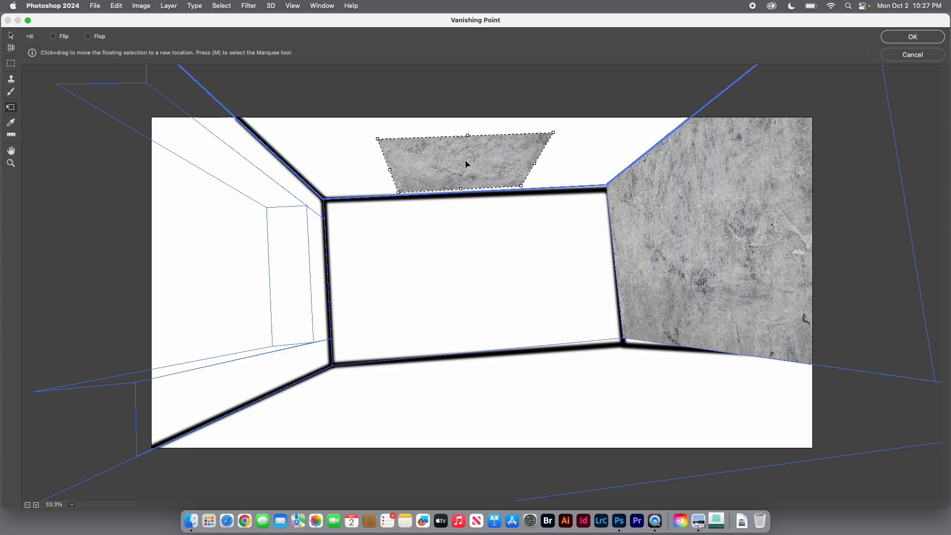
# Step: Stretch the texture on all four sides to fill the ceiling plane between both side walls, past the canvas edge
pyautogui.moveTo(535, 163); pyautogui.dragTo(633, 162)
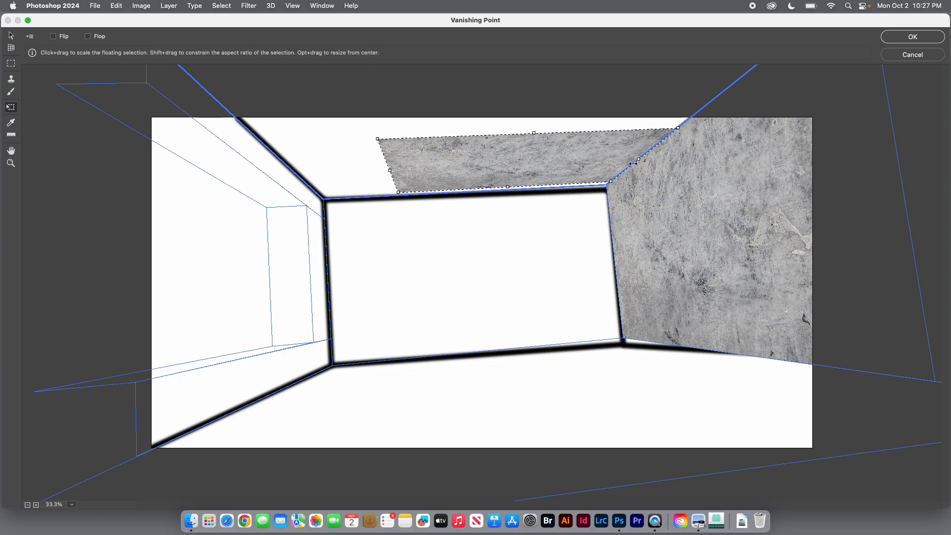
pyautogui.moveTo(534, 133); pyautogui.dragTo(539, 110)
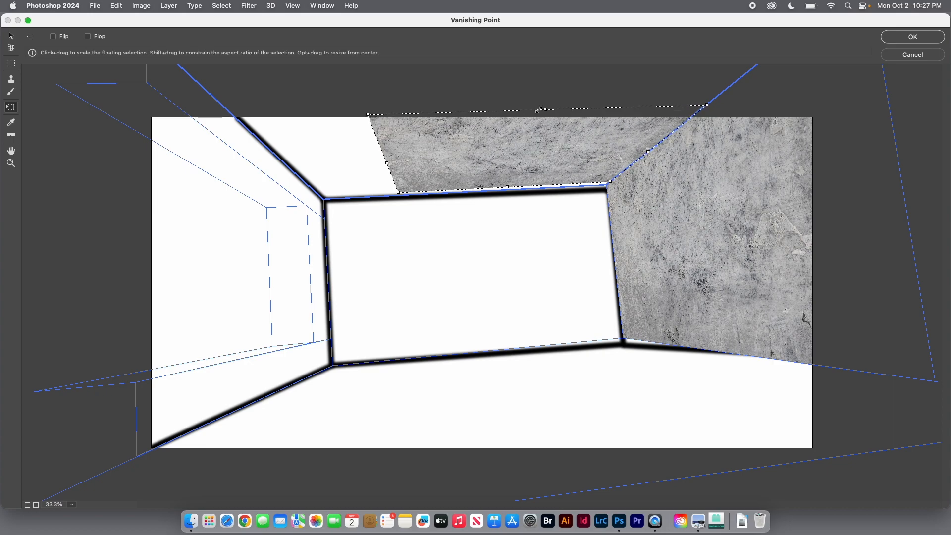
pyautogui.moveTo(387, 163); pyautogui.dragTo(281, 161)
pyautogui.moveTo(471, 189); pyautogui.dragTo(469, 193)
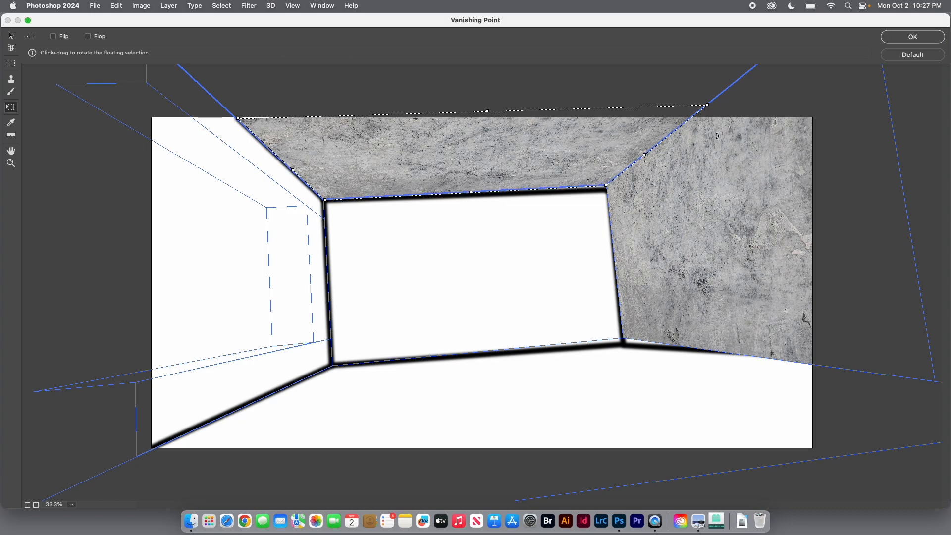
# Step: Fine-tune the ceiling texture's side edges to meet the right and left wall lines, and apply Vanishing Point
pyautogui.press('super+equal')
pyautogui.press('super+equal')
pyautogui.hscroll(5, 751, 103)
pyautogui.scroll(3, 752, 102)
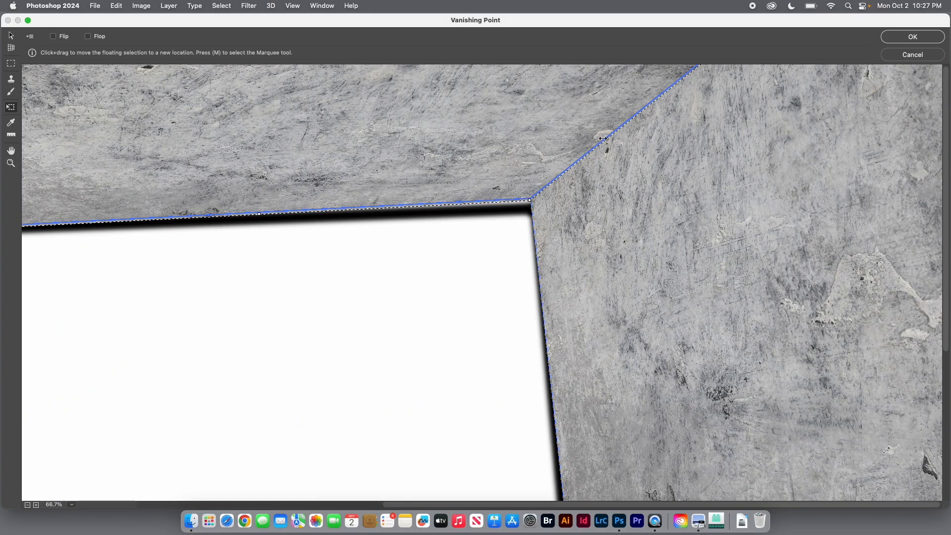
pyautogui.moveTo(602, 140); pyautogui.dragTo(608, 139)
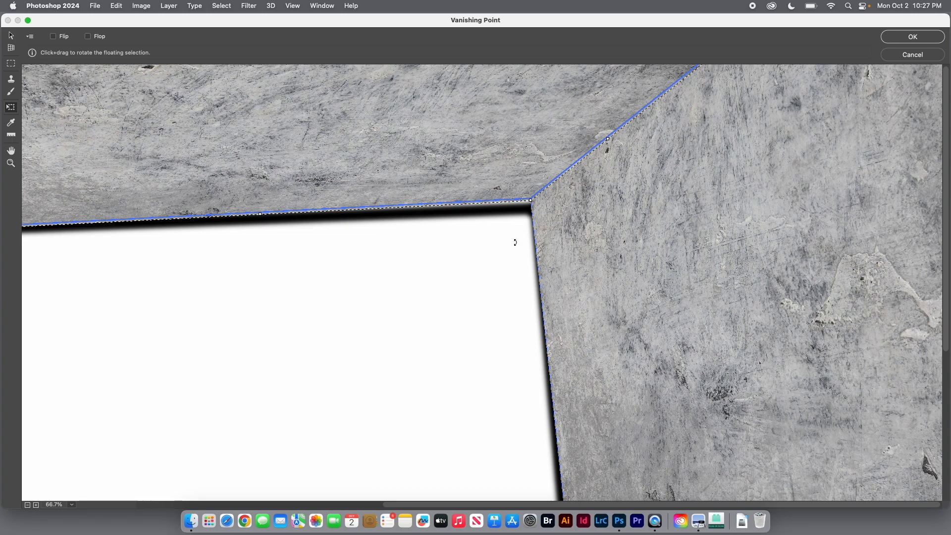
pyautogui.press('super+0')
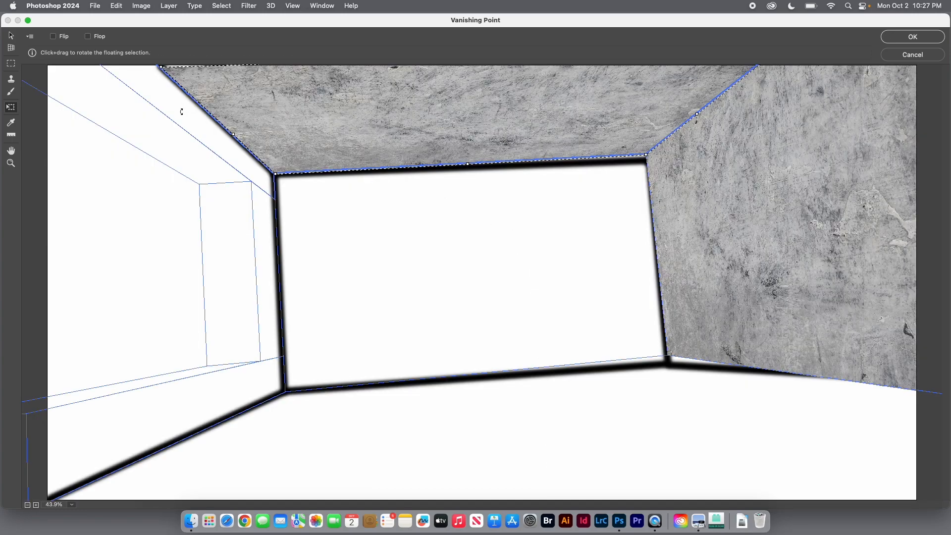
pyautogui.moveTo(232, 135); pyautogui.dragTo(231, 135)
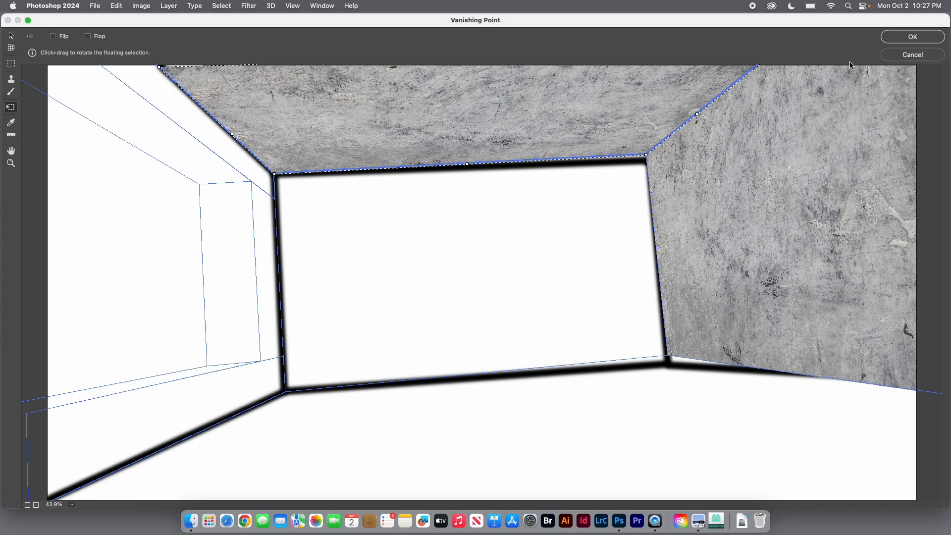
pyautogui.click(902, 37)
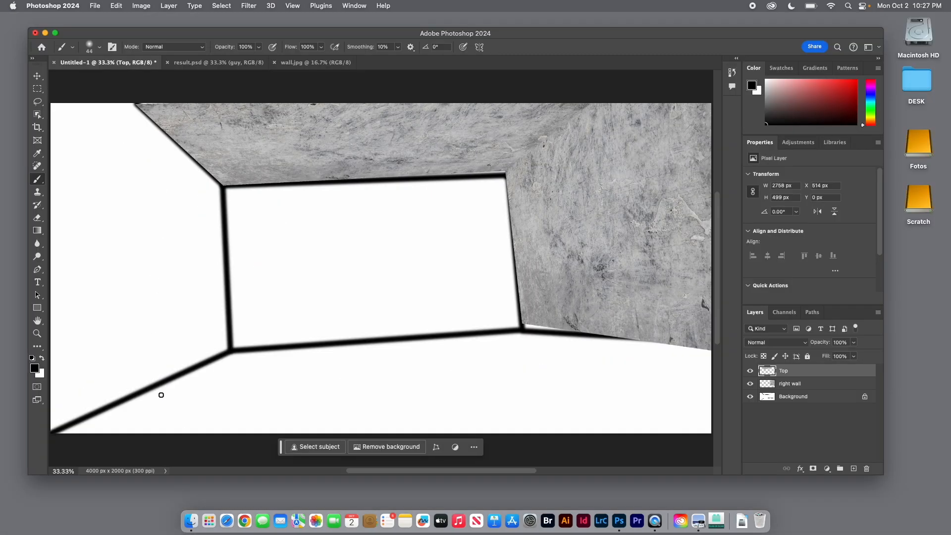
# Step: Add a new layer above Top and name it Left
pyautogui.click(854, 469)
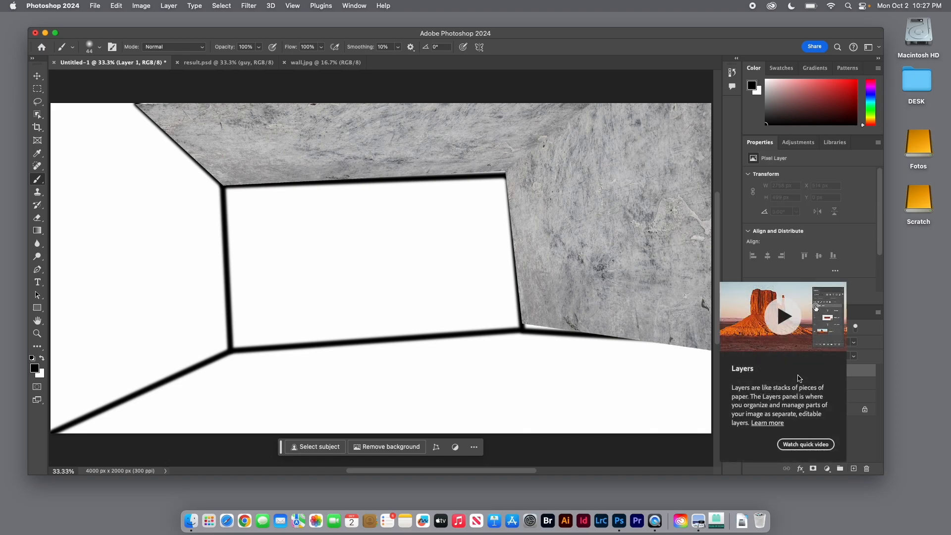
pyautogui.doubleClick(788, 371)
pyautogui.write('Le')
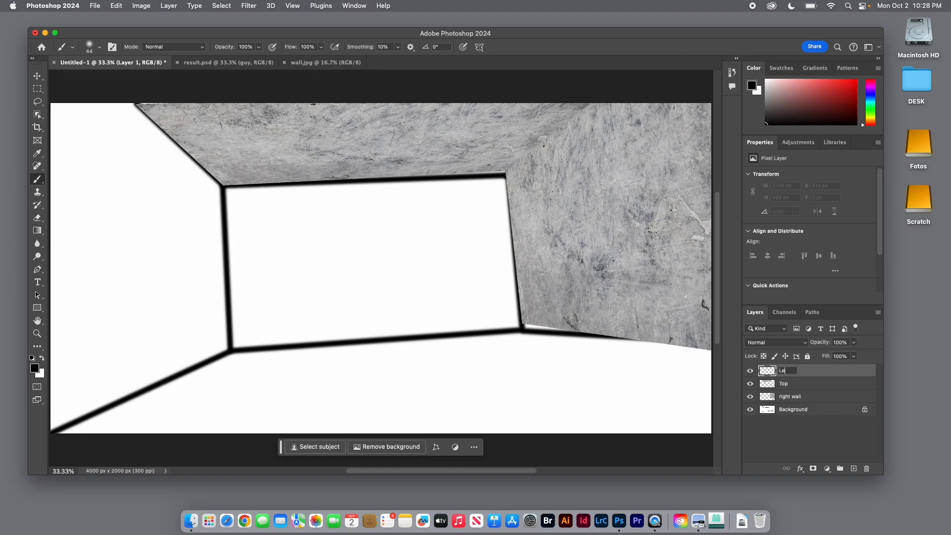
pyautogui.press('Return')
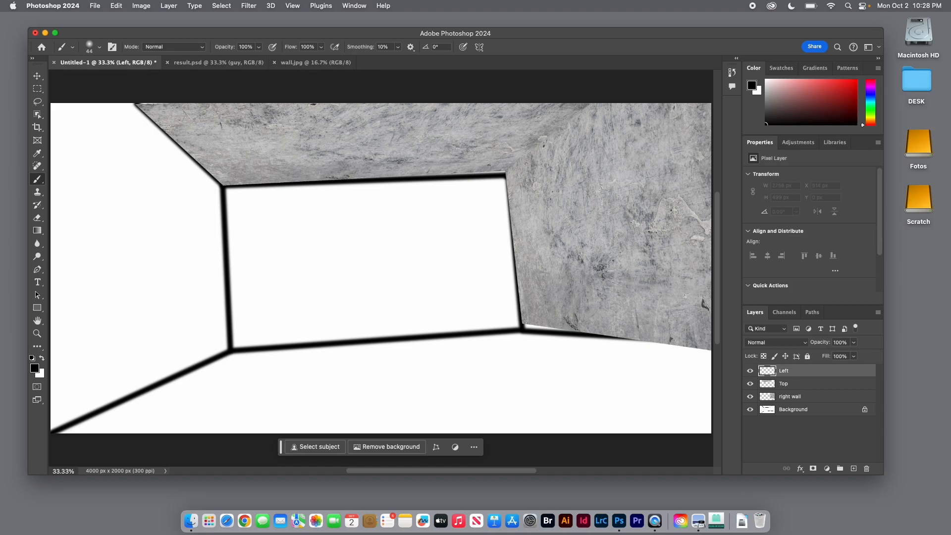
# Step: Open Vanishing Point on the Left layer and paste the copied wall texture
pyautogui.click(247, 6)
pyautogui.click(268, 105)
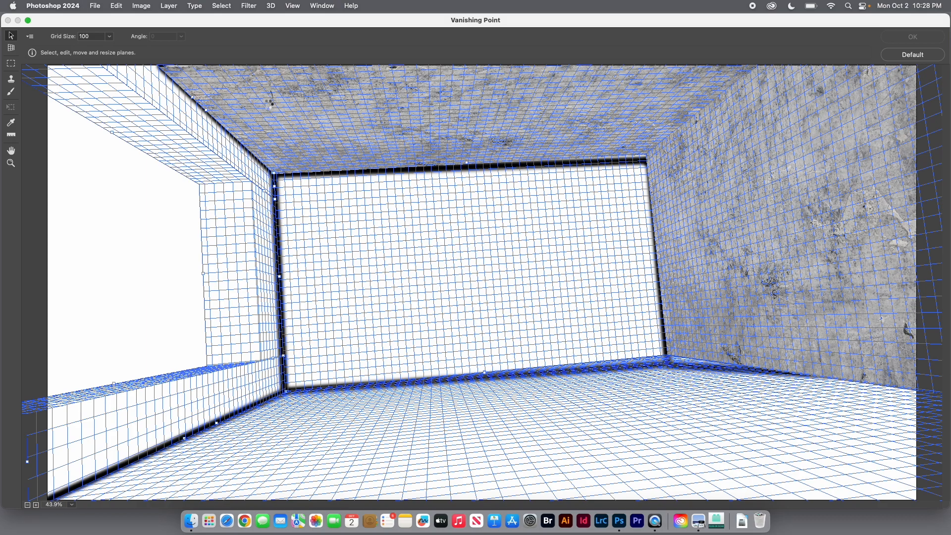
pyautogui.press('super+v')
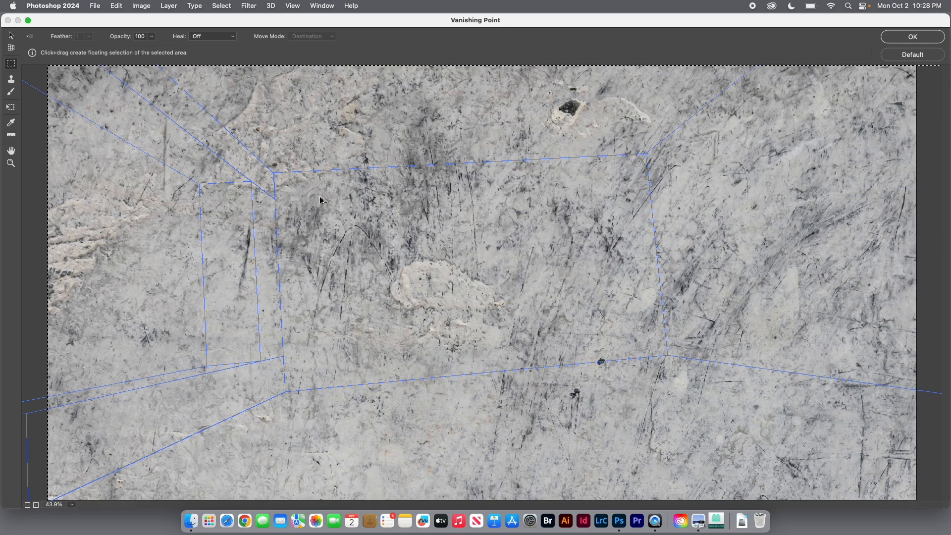
# Step: Scale the pasted texture down to a little over a third of the canvas width
pyautogui.press('super+minus')
pyautogui.press('super+minus')
pyautogui.press('super+minus')
pyautogui.press('super+minus')
pyautogui.press('super+minus')
pyautogui.press('t')
pyautogui.moveTo(634, 395); pyautogui.dragTo(465, 292)
pyautogui.press('super+0')
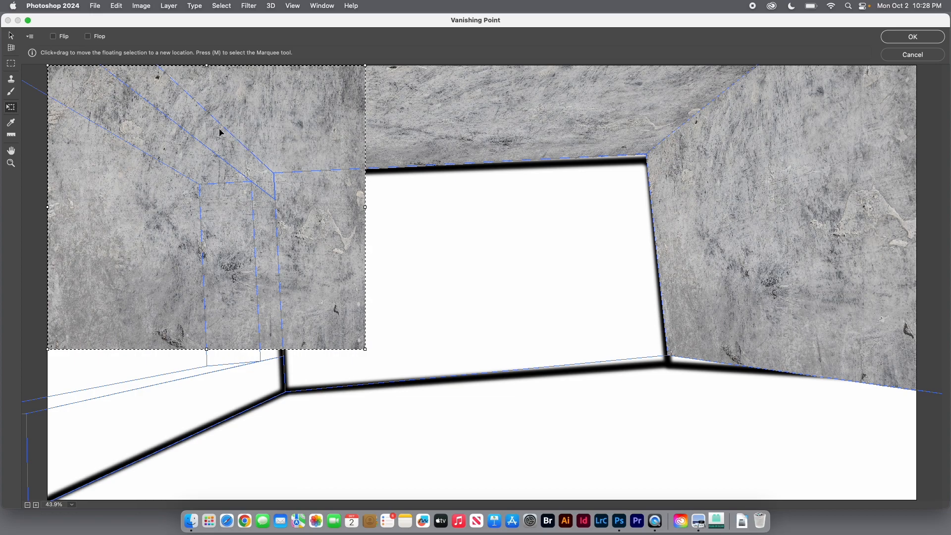
# Step: Place the pasted texture on the left wall plane, fit its edges to the ceiling and back wall lines and past the canvas edge, and apply Vanishing Point
pyautogui.moveTo(268, 195); pyautogui.dragTo(256, 241)
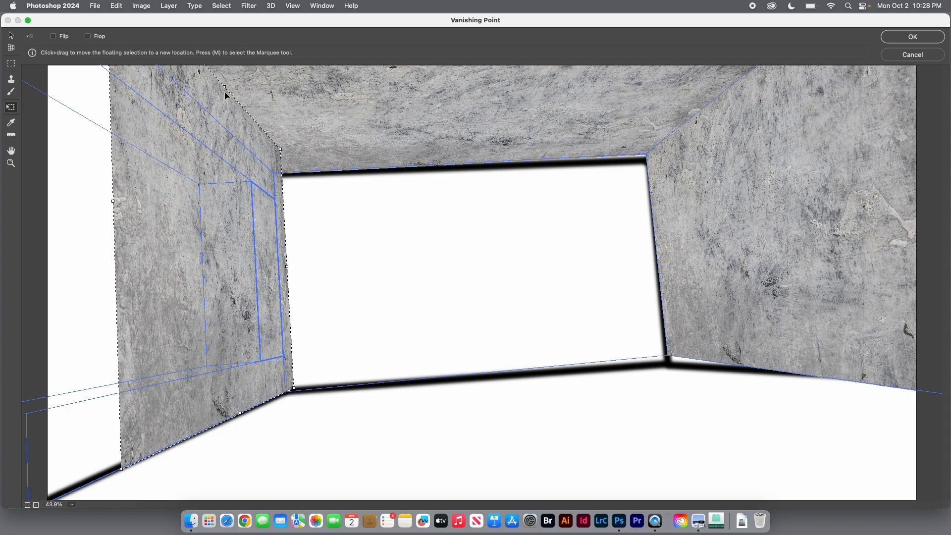
pyautogui.moveTo(224, 90); pyautogui.dragTo(221, 127)
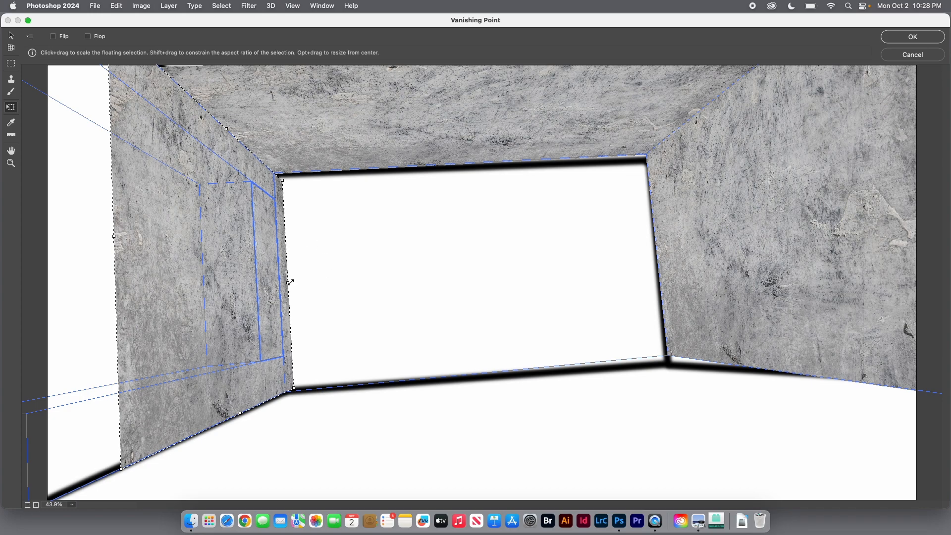
pyautogui.moveTo(288, 284); pyautogui.dragTo(281, 285)
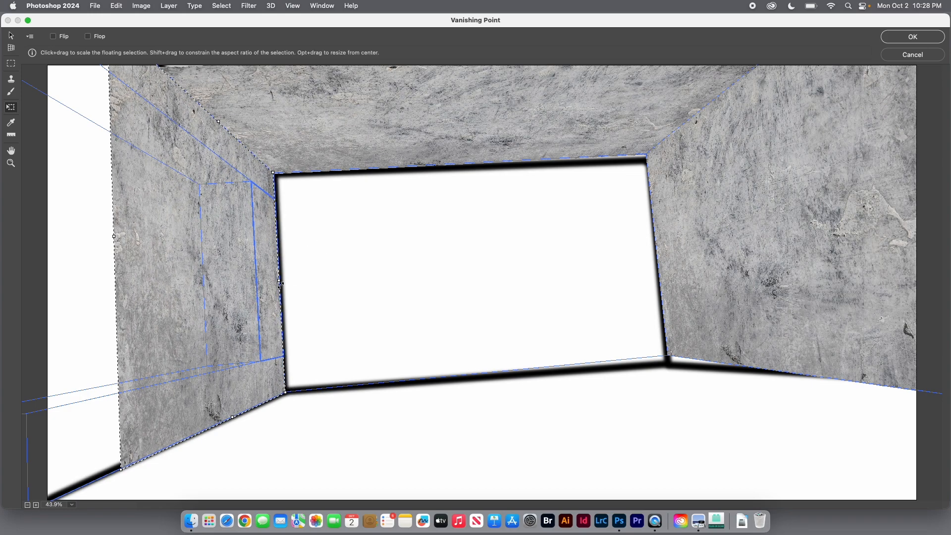
pyautogui.press('super+minus')
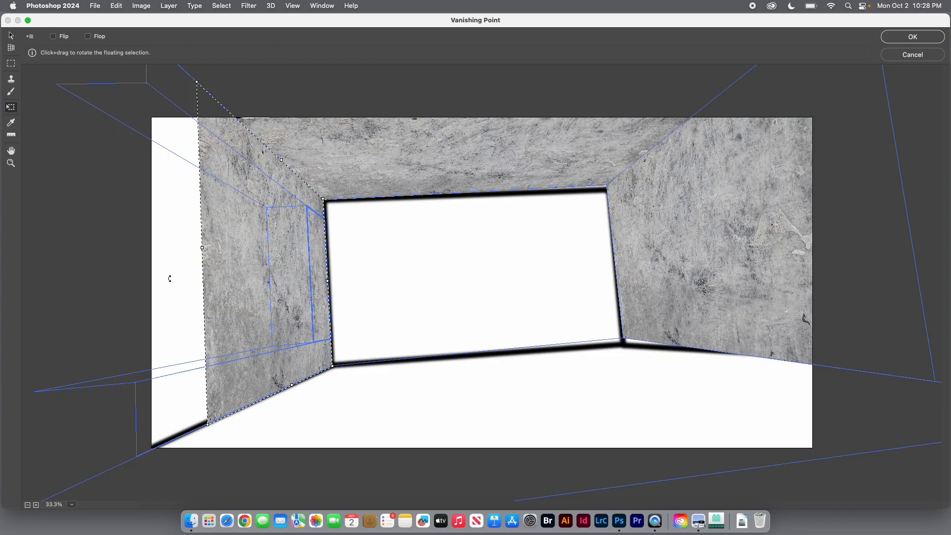
pyautogui.moveTo(187, 247); pyautogui.dragTo(140, 242)
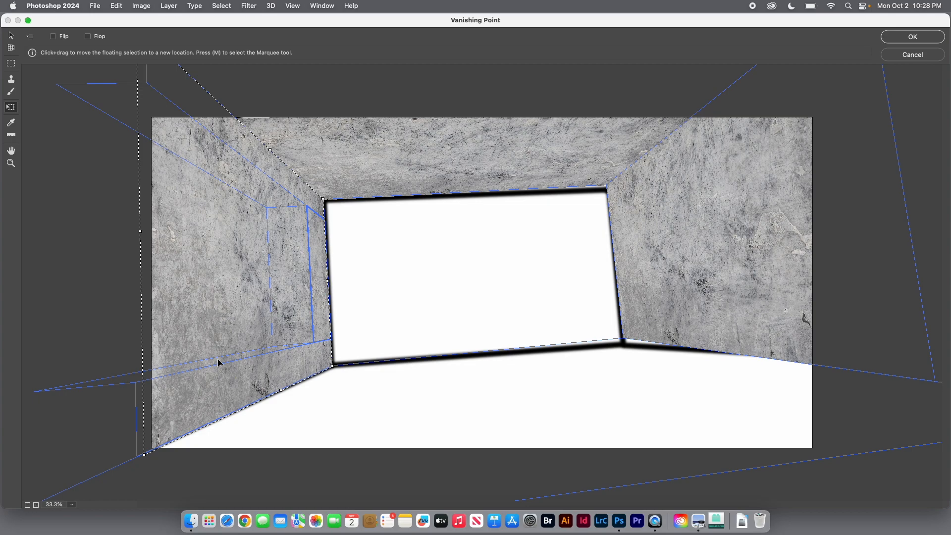
pyautogui.click(900, 40)
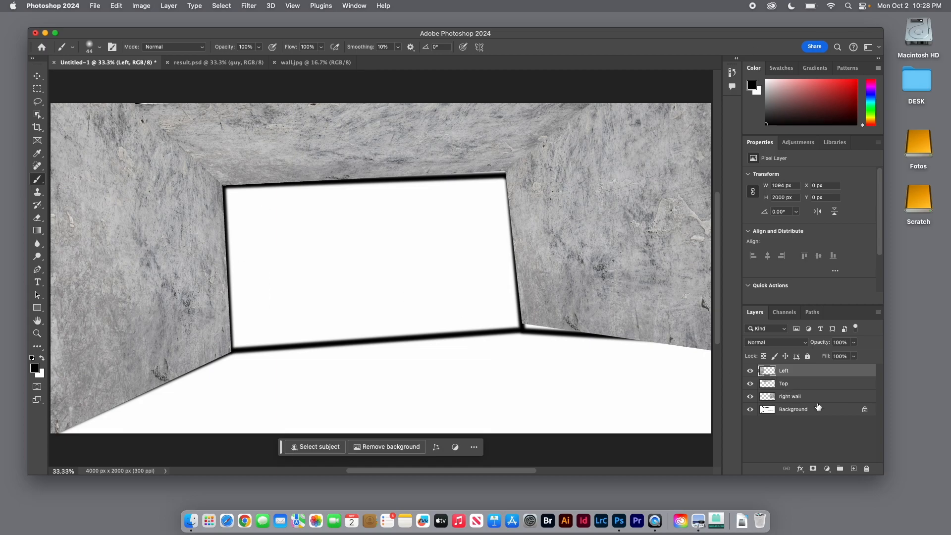
# Step: Add a new layer above Left and name it grid
pyautogui.click(853, 469)
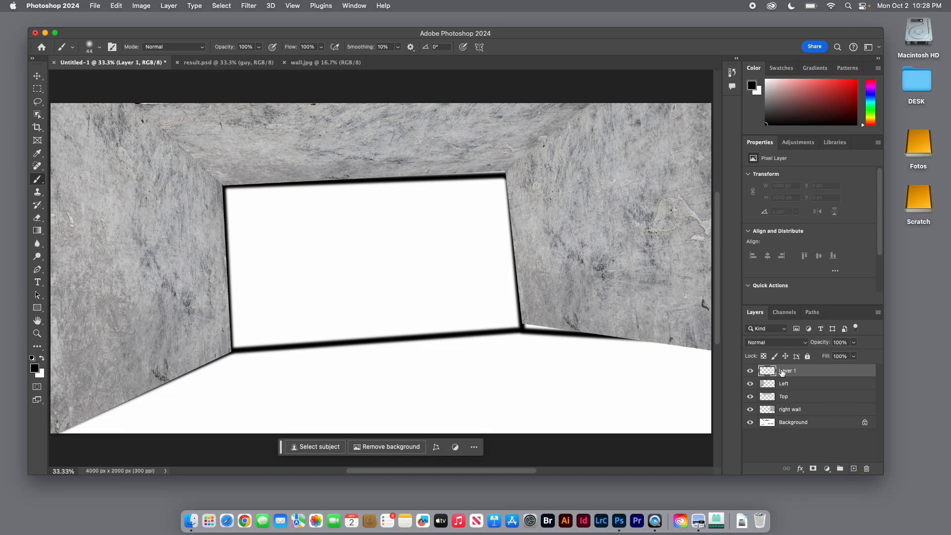
pyautogui.doubleClick(786, 372)
pyautogui.write('grid')
pyautogui.press('Return')
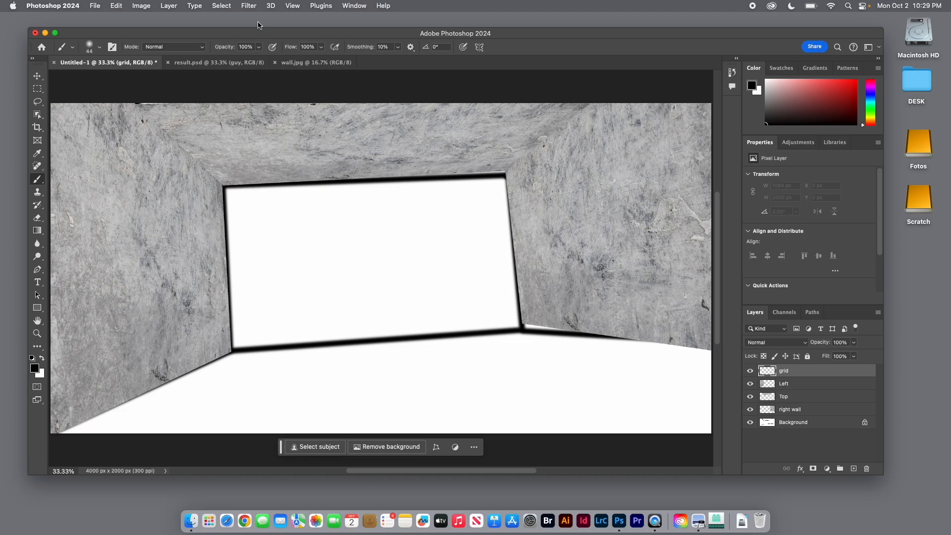
# Step: Render the Vanishing Point grids to Photoshop on the grid layer and apply the filter
pyautogui.click(248, 5)
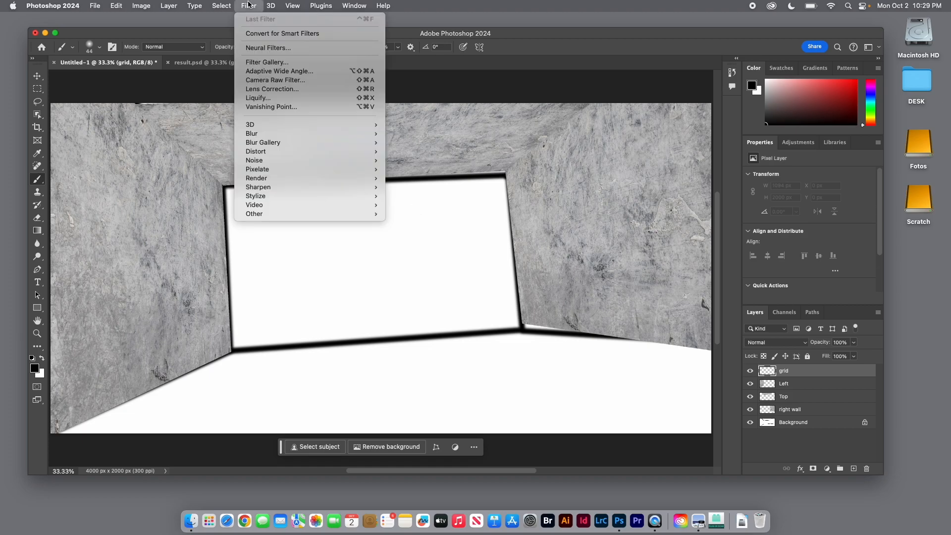
pyautogui.click(259, 106)
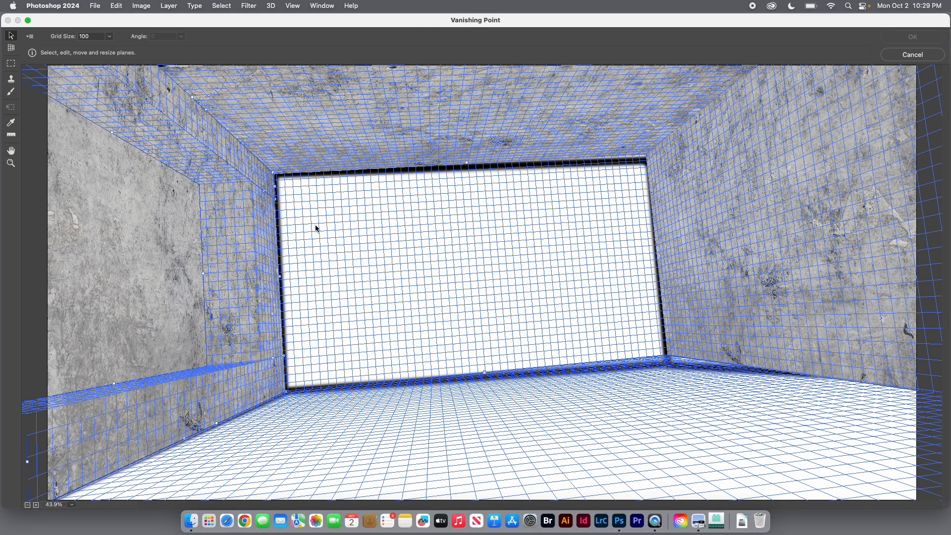
pyautogui.click(30, 38)
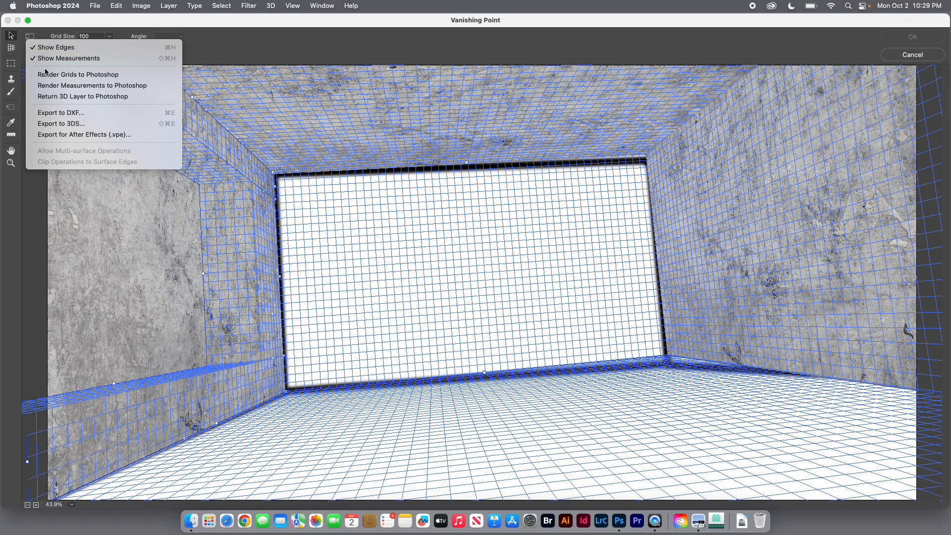
pyautogui.click(103, 74)
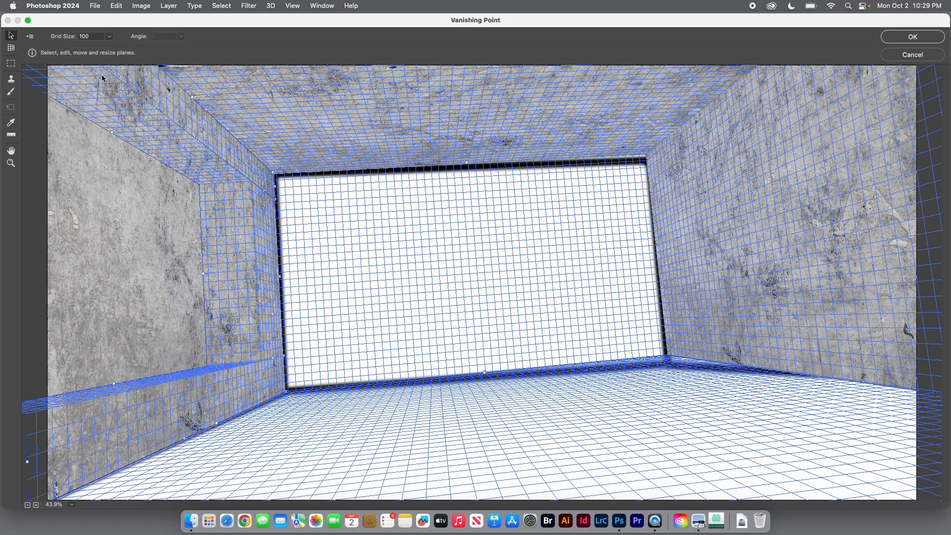
pyautogui.click(911, 36)
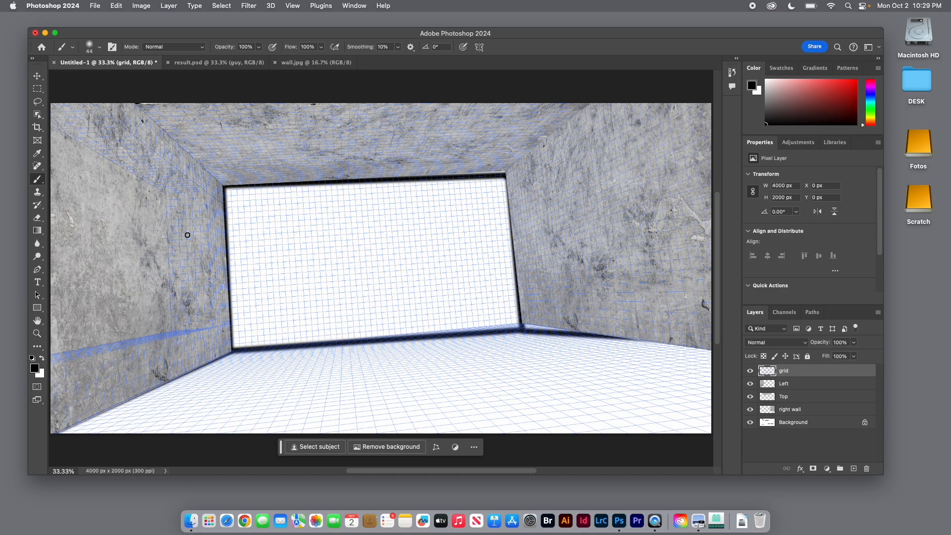
# Step: Hide the Left layer and outline the left wall's window opening along the grid edges with the Polygonal Lasso, closing the selection outside the canvas
pyautogui.hscroll(-5, 166, 195)
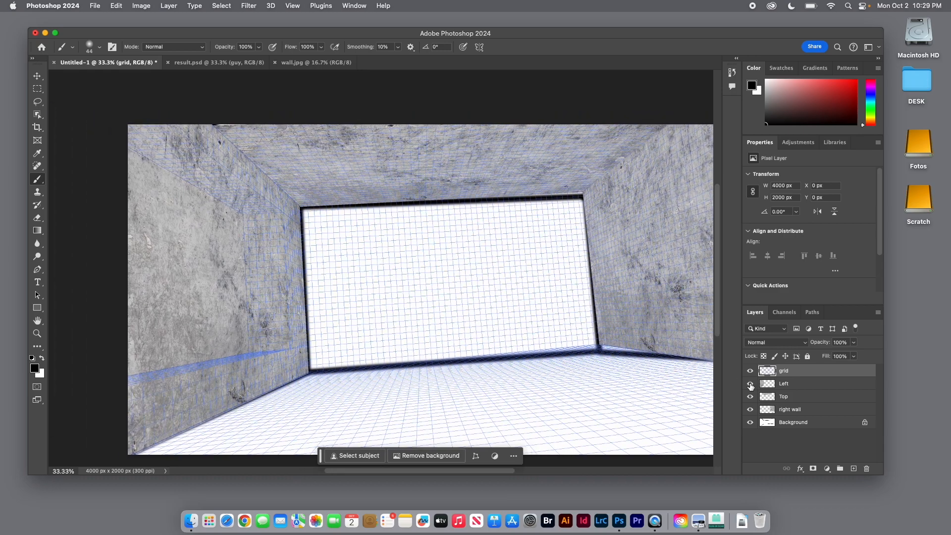
pyautogui.click(751, 385)
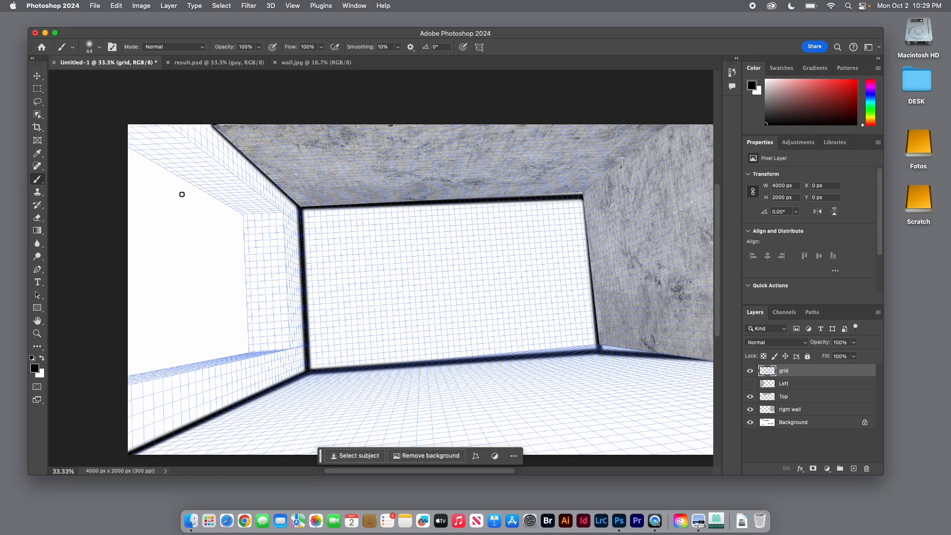
pyautogui.click(37, 102)
pyautogui.click(61, 110)
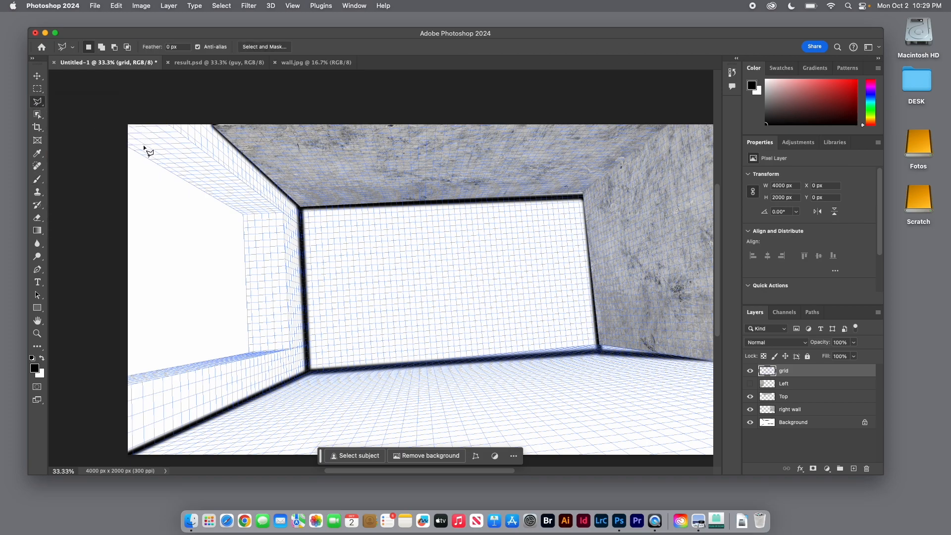
pyautogui.press('super+equal')
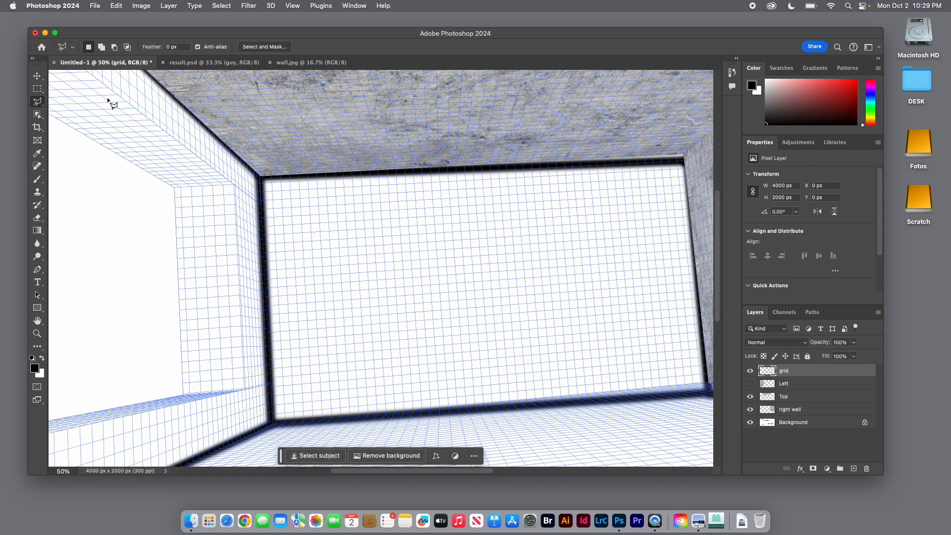
pyautogui.moveTo(115, 93); pyautogui.dragTo(184, 141)
pyautogui.click(138, 102)
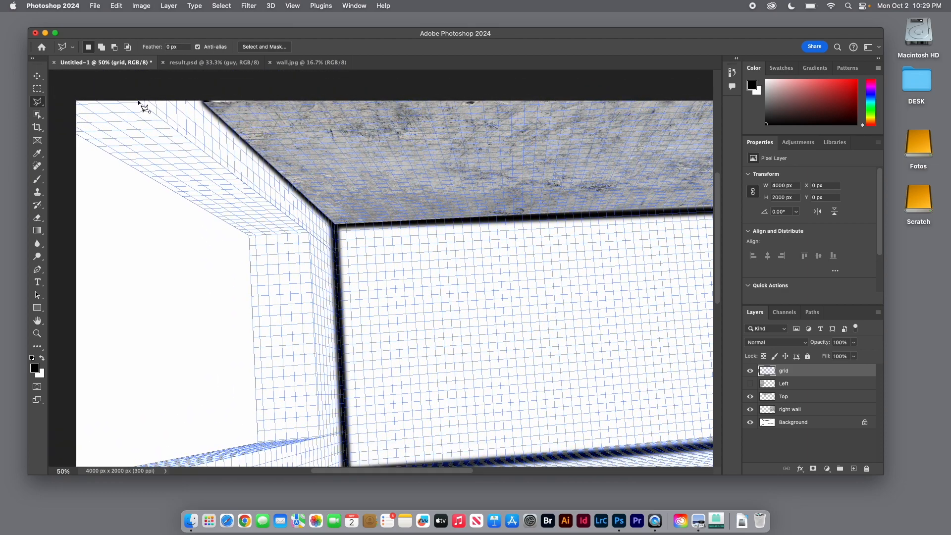
pyautogui.click(310, 234)
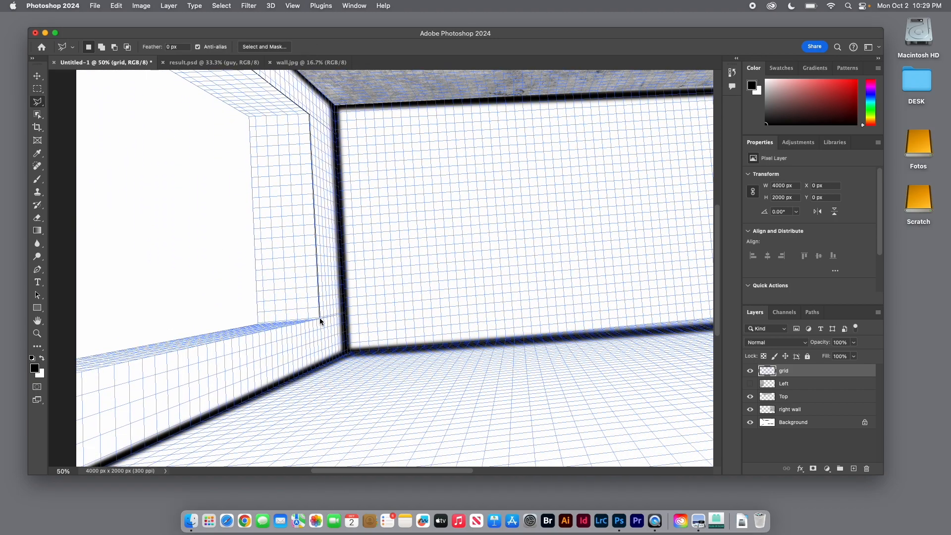
pyautogui.click(320, 319)
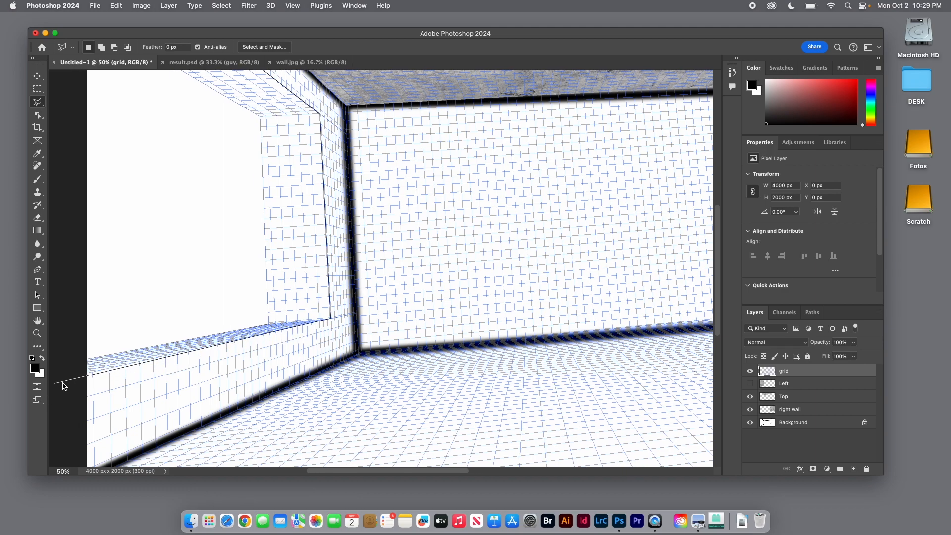
pyautogui.click(68, 381)
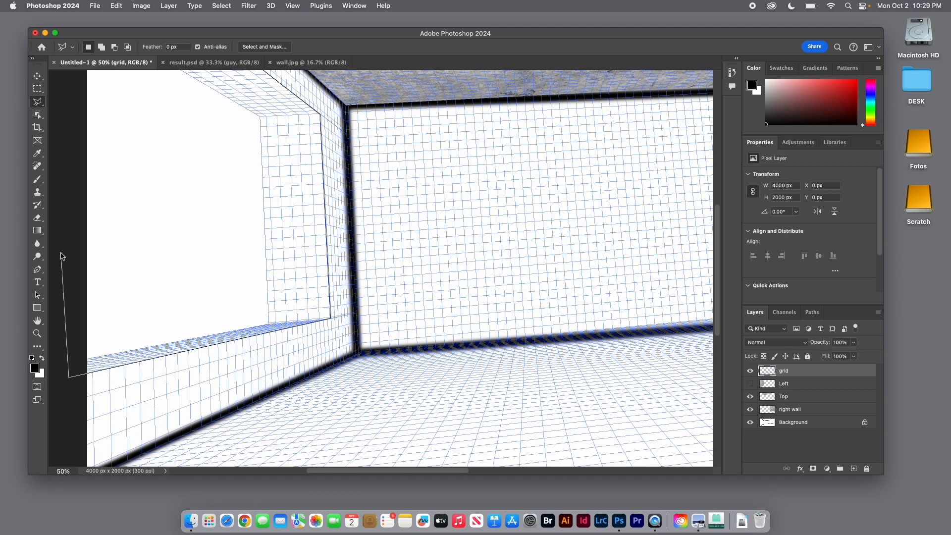
pyautogui.click(72, 140)
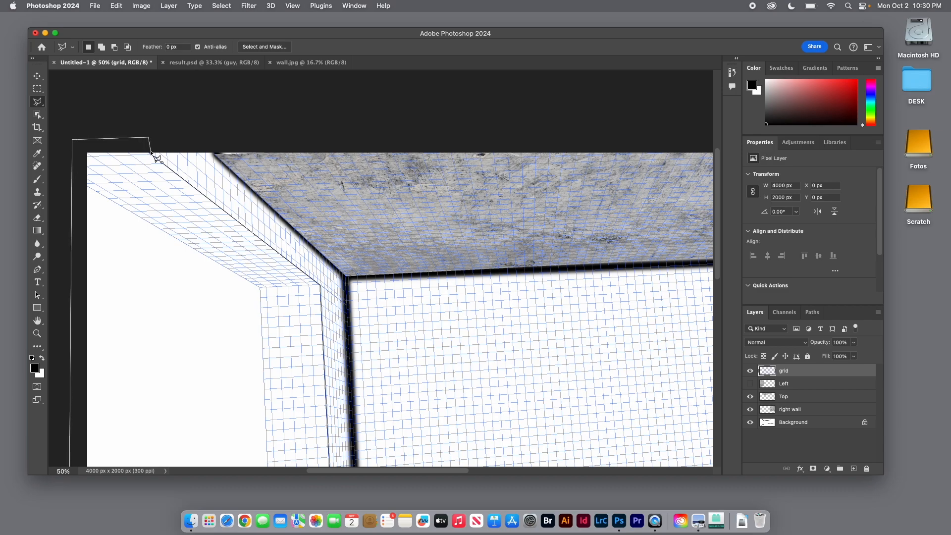
pyautogui.click(151, 154)
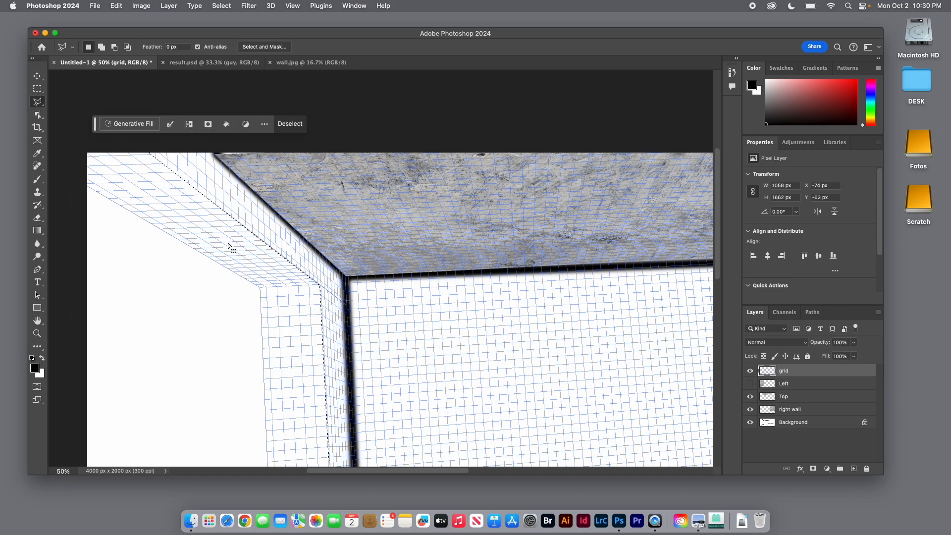
# Step: Hide the grid layer, show Left again, delete the selected window opening from the Left layer, and deselect
pyautogui.scroll(-5, 206, 254)
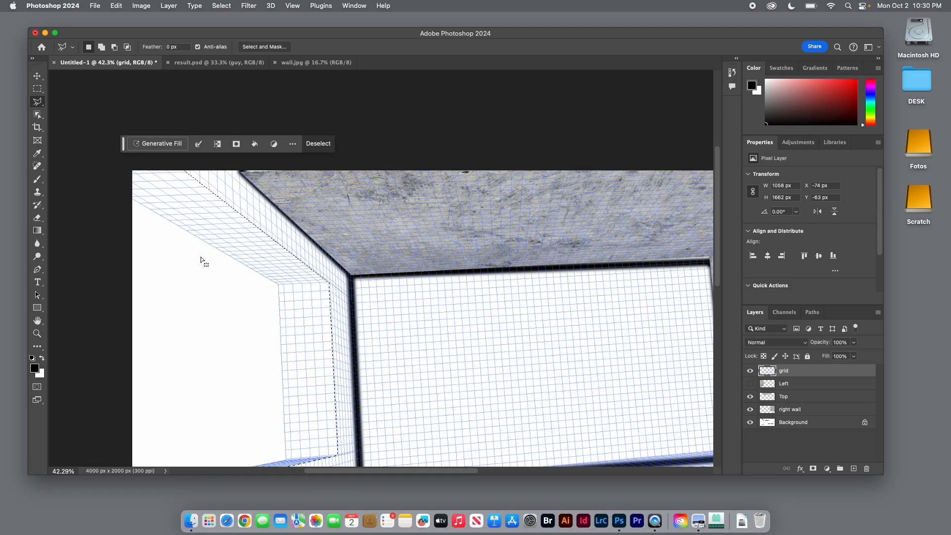
pyautogui.hscroll(3, 201, 260)
pyautogui.scroll(-2, 201, 260)
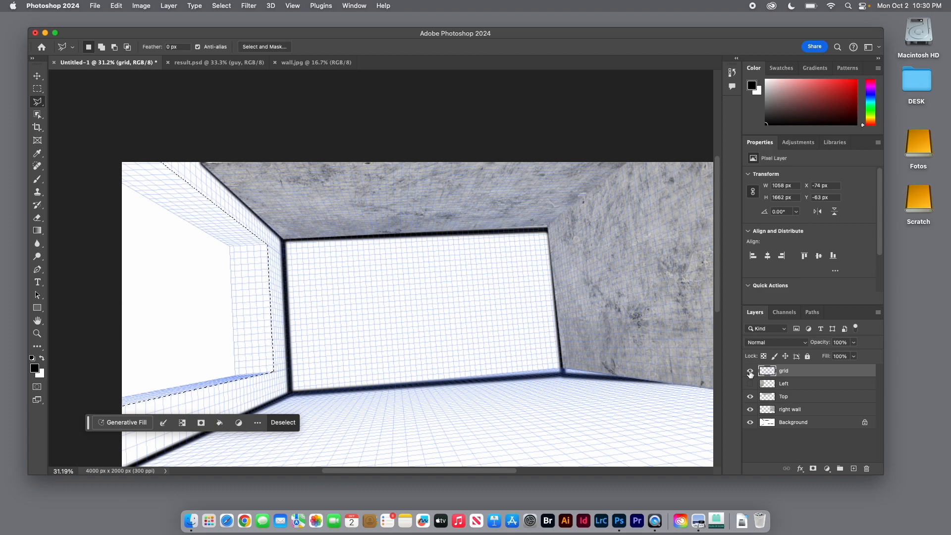
pyautogui.click(750, 371)
pyautogui.click(750, 384)
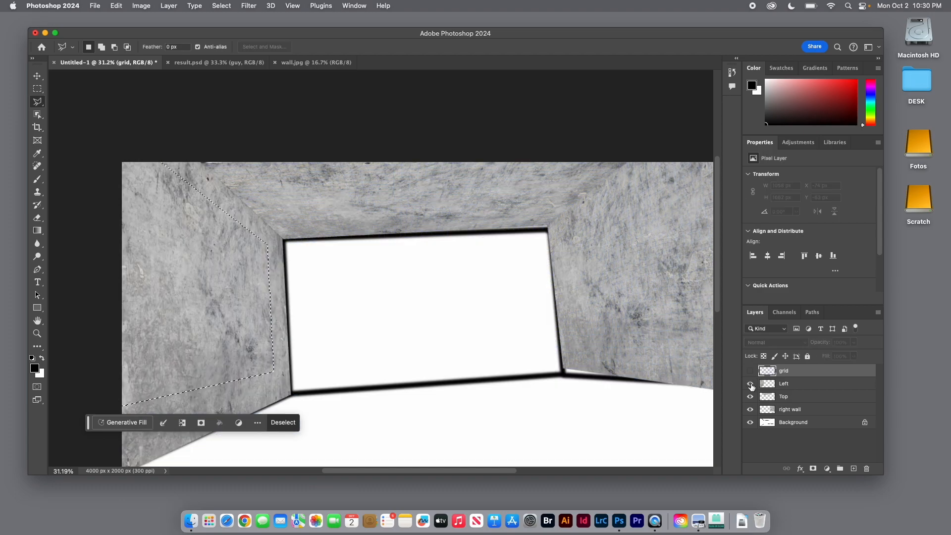
pyautogui.click(768, 387)
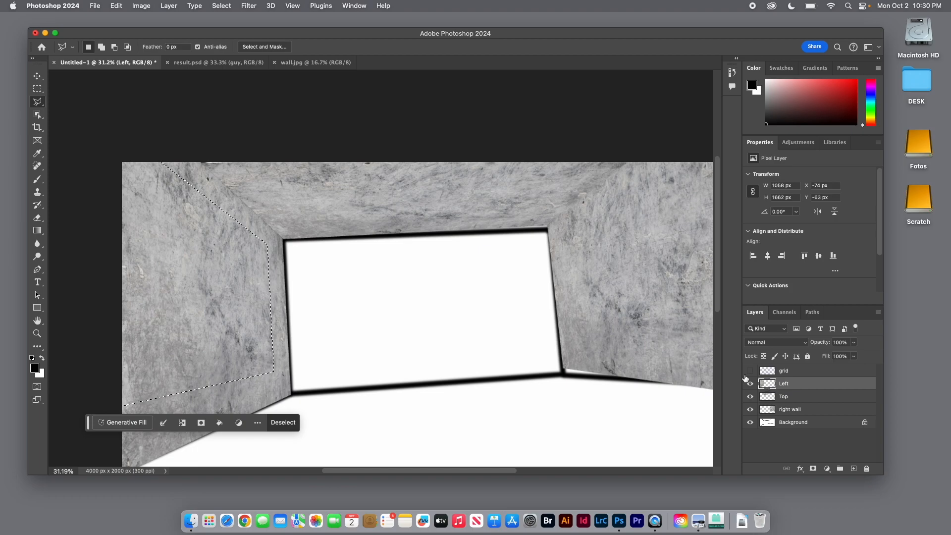
pyautogui.press('Delete')
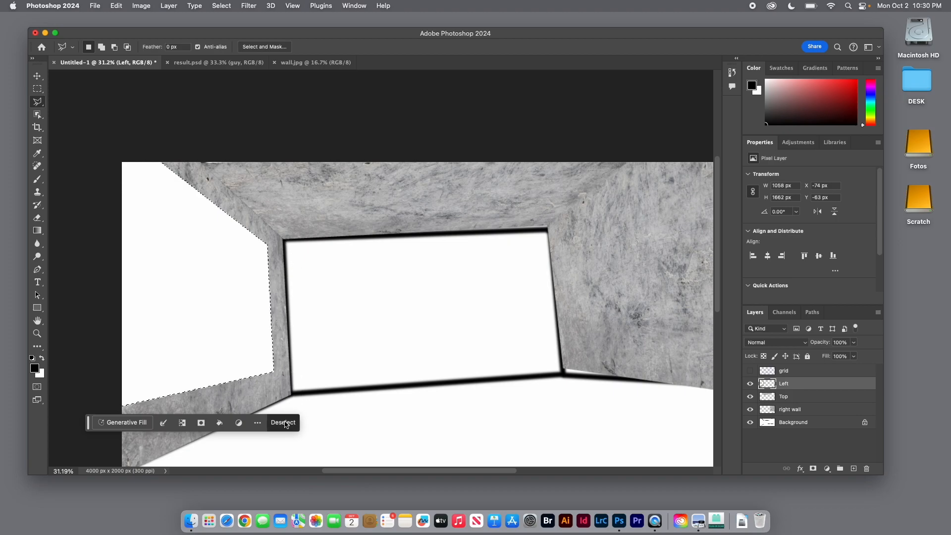
pyautogui.click(284, 427)
pyautogui.press('v')
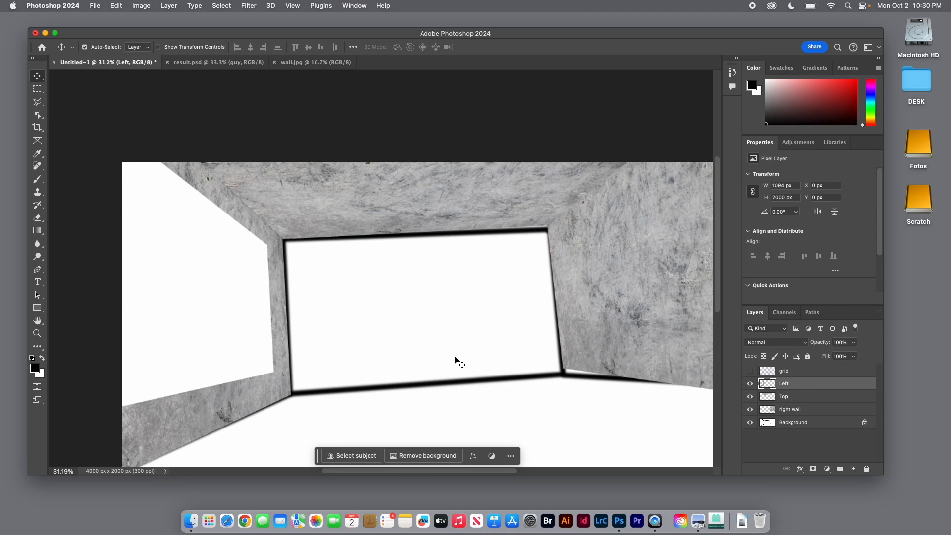
# Step: Add three new layers above Left and name them 1, 2 and 3 from top to bottom
pyautogui.click(856, 468)
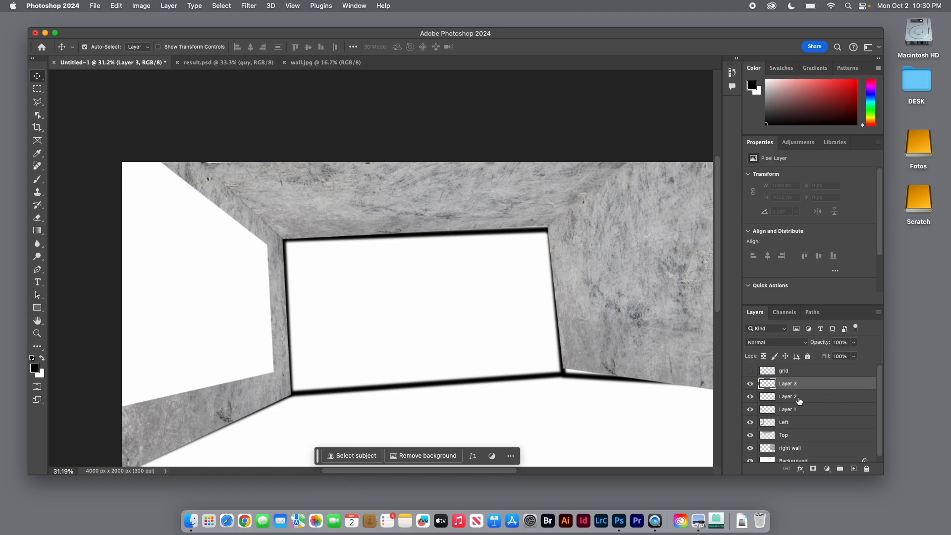
pyautogui.doubleClick(788, 384)
pyautogui.write('1')
pyautogui.press('Return')
pyautogui.click(786, 398)
pyautogui.doubleClick(787, 396)
pyautogui.write('2')
pyautogui.press('Return')
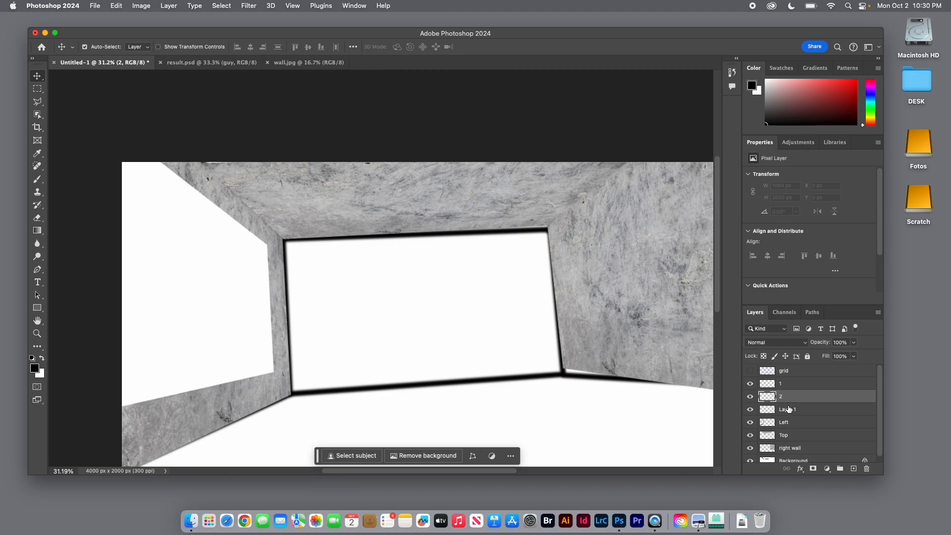
pyautogui.click(789, 410)
pyautogui.doubleClick(790, 409)
pyautogui.write('3')
pyautogui.press('Return')
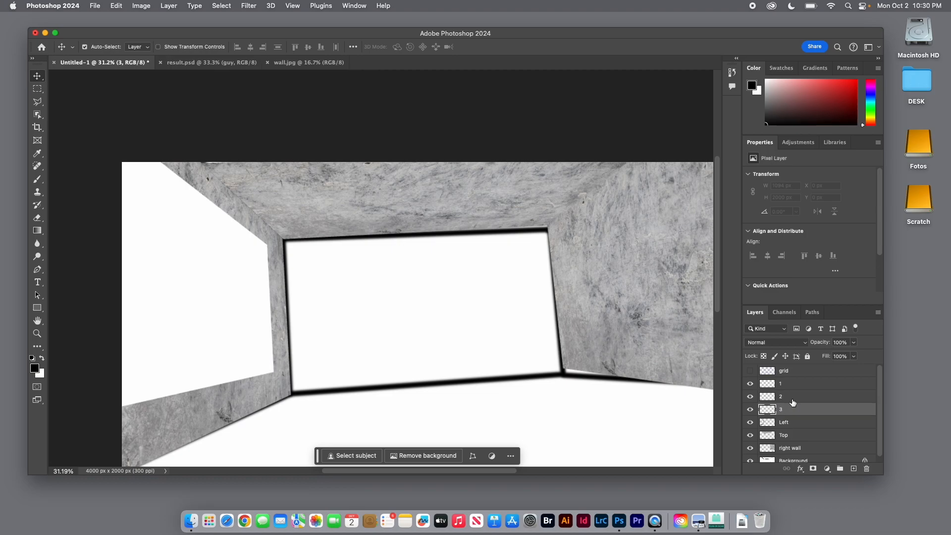
# Step: Open the Vanishing Point filter on layer 1 and paste the copied concrete wall texture into it
pyautogui.click(787, 384)
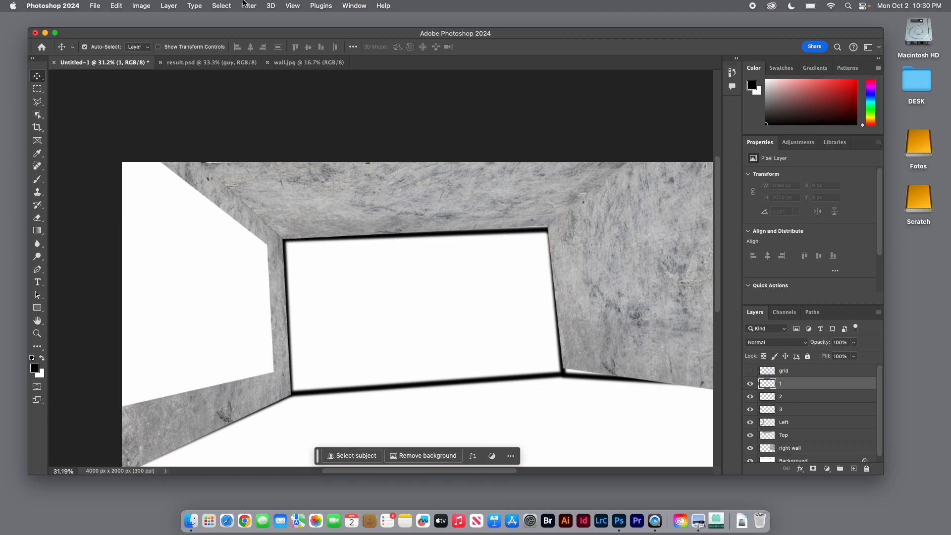
pyautogui.click(249, 6)
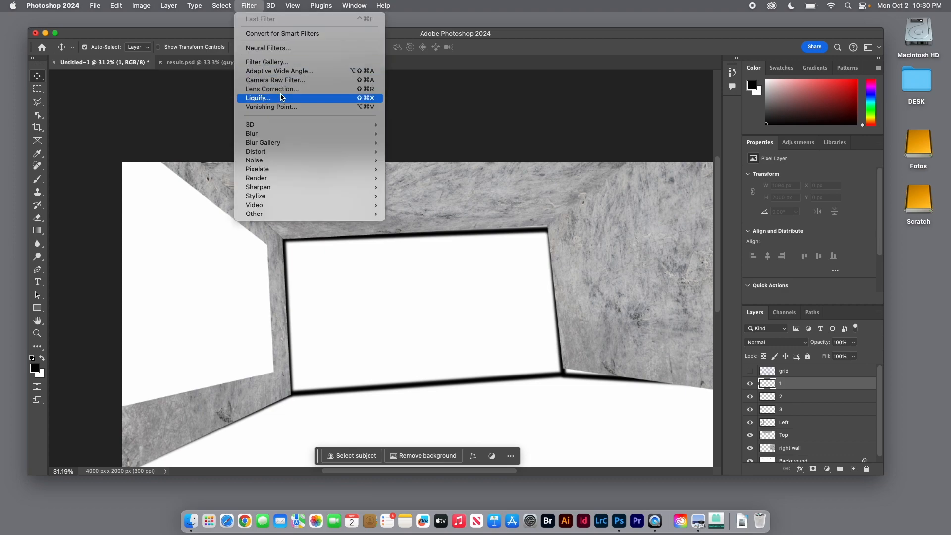
pyautogui.click(283, 106)
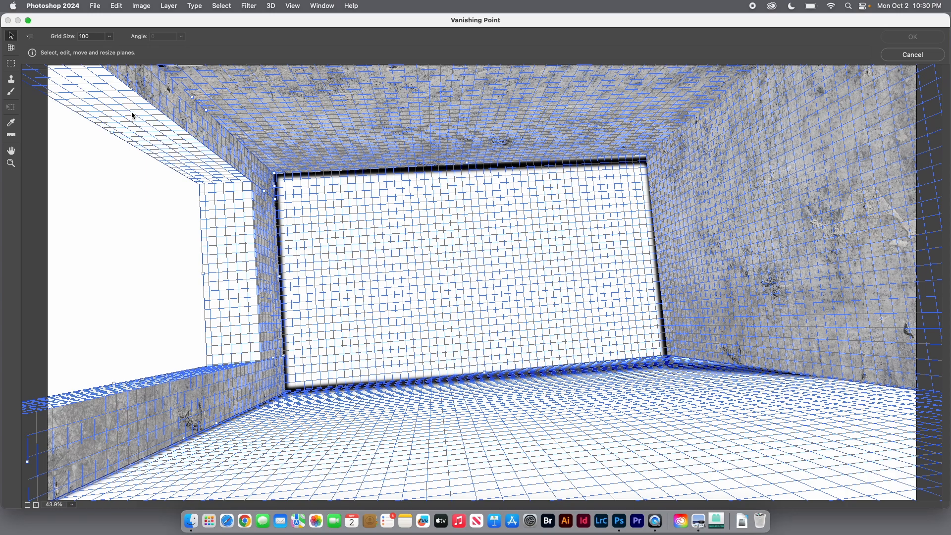
pyautogui.scroll(-5, 180, 164)
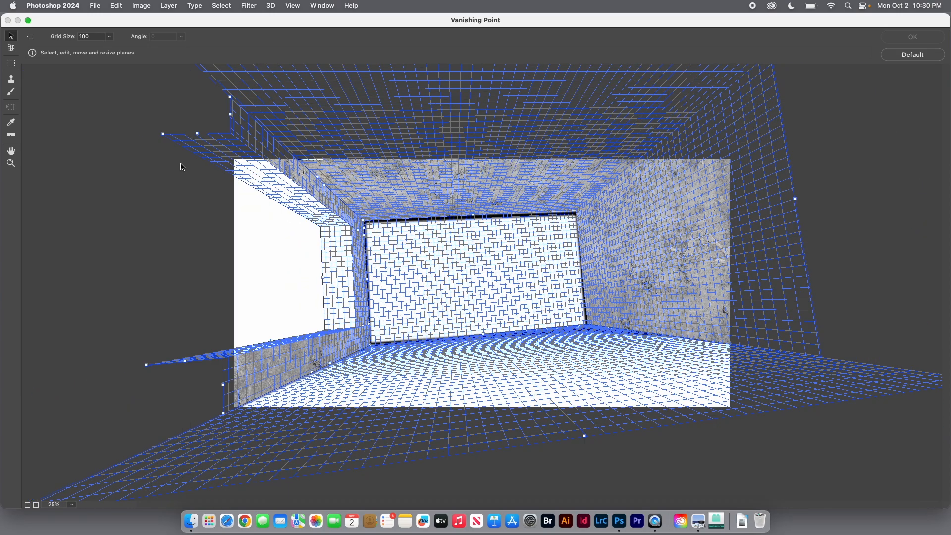
pyautogui.press('super+v')
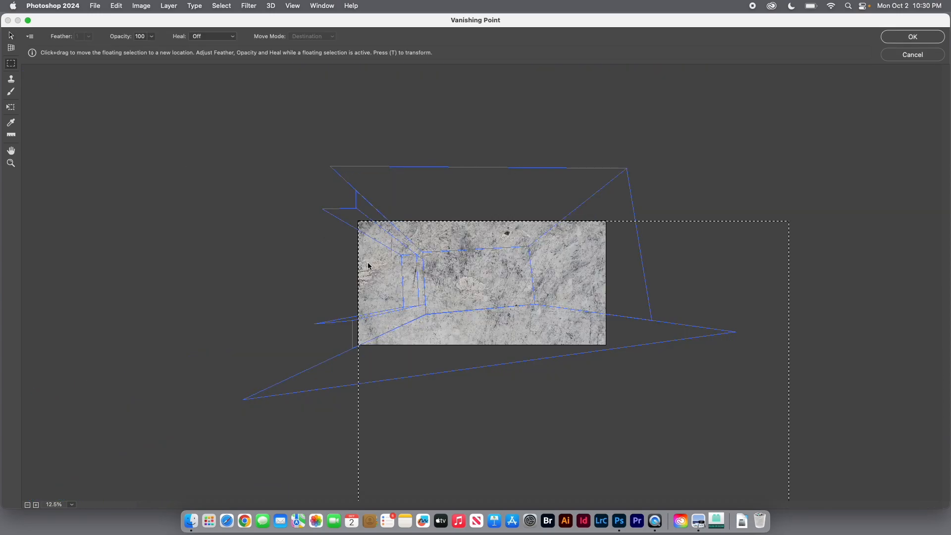
# Step: Scale the pasted texture down with the Transform tool to a bit over a quarter of the canvas width
pyautogui.scroll(-1, 656, 386)
pyautogui.press('t')
pyautogui.moveTo(625, 392); pyautogui.dragTo(454, 281)
pyautogui.press('super+equal')
pyautogui.press('super+equal')
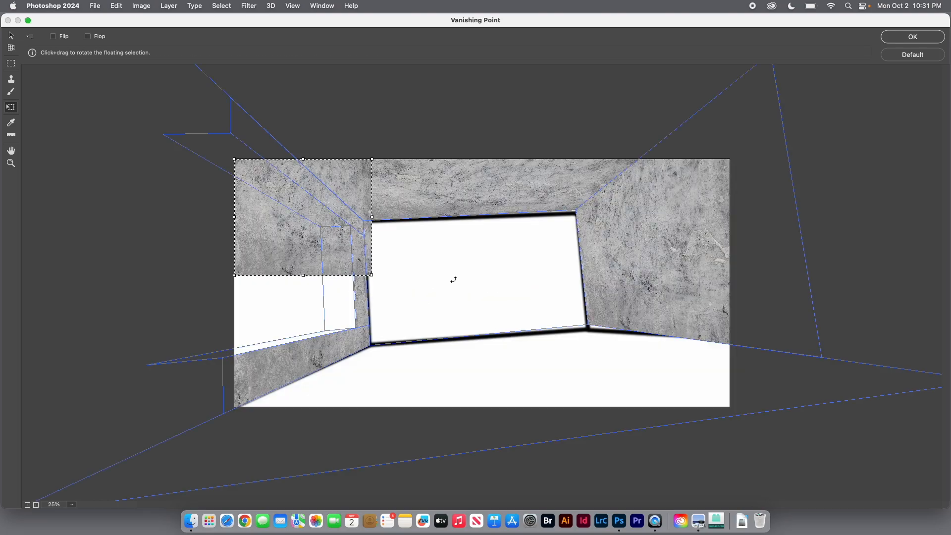
# Step: Place the texture on the window opening's upper inner plane and stretch it sideways until it covers the whole plane
pyautogui.moveTo(276, 189); pyautogui.dragTo(253, 129)
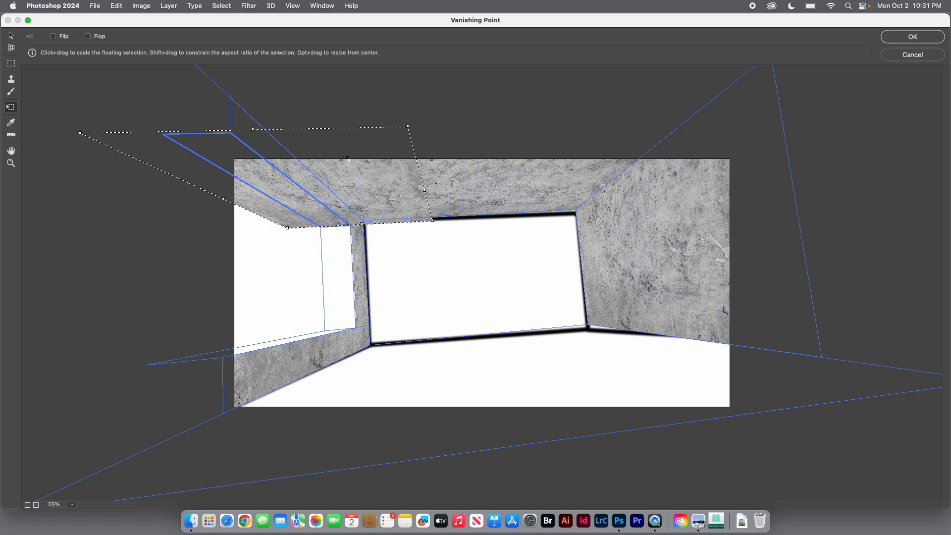
pyautogui.moveTo(424, 189); pyautogui.dragTo(521, 175)
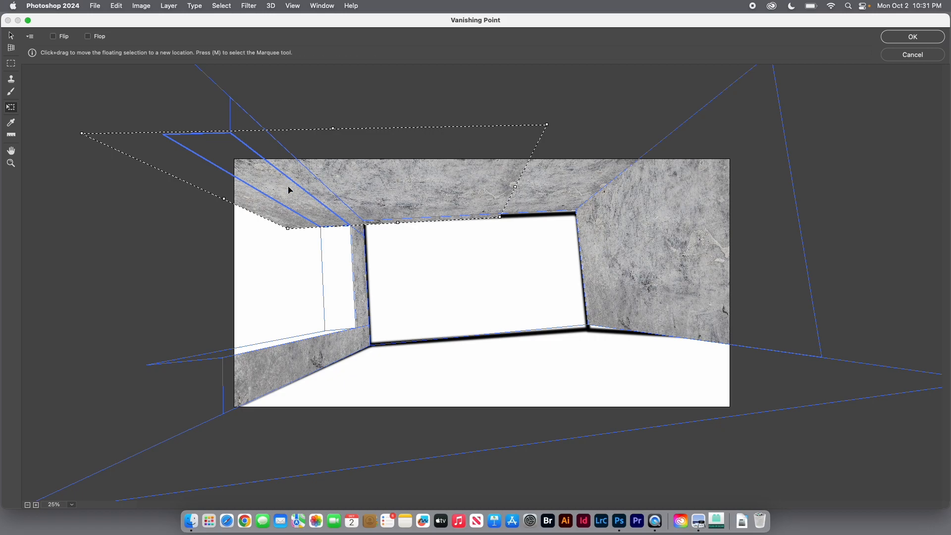
pyautogui.moveTo(396, 221); pyautogui.dragTo(401, 227)
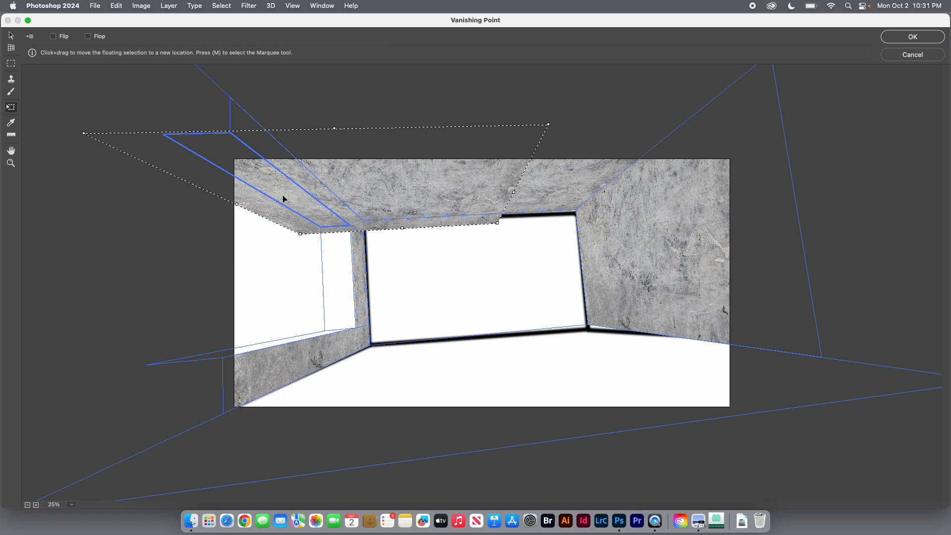
# Step: Enable Clip Operations to Surface Edges for the texture and apply the Vanishing Point filter
pyautogui.click(31, 36)
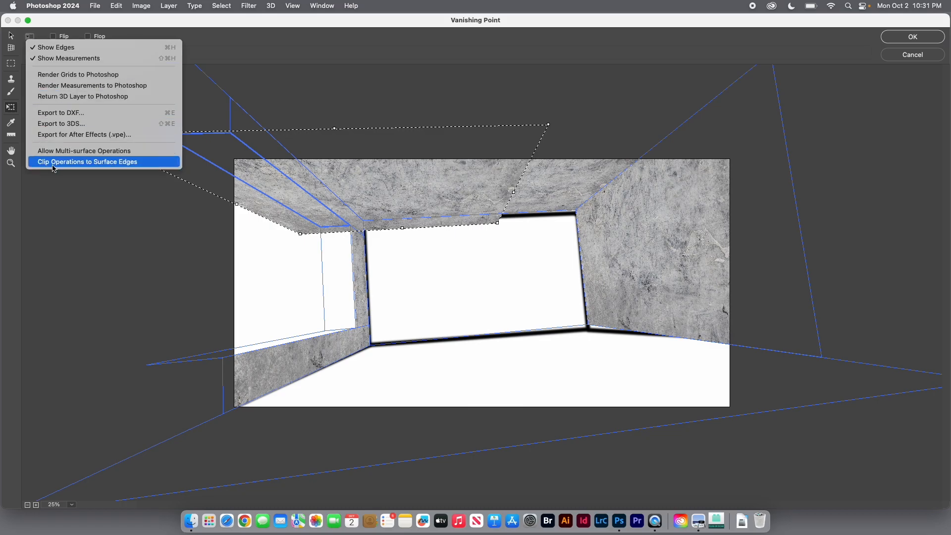
pyautogui.click(105, 162)
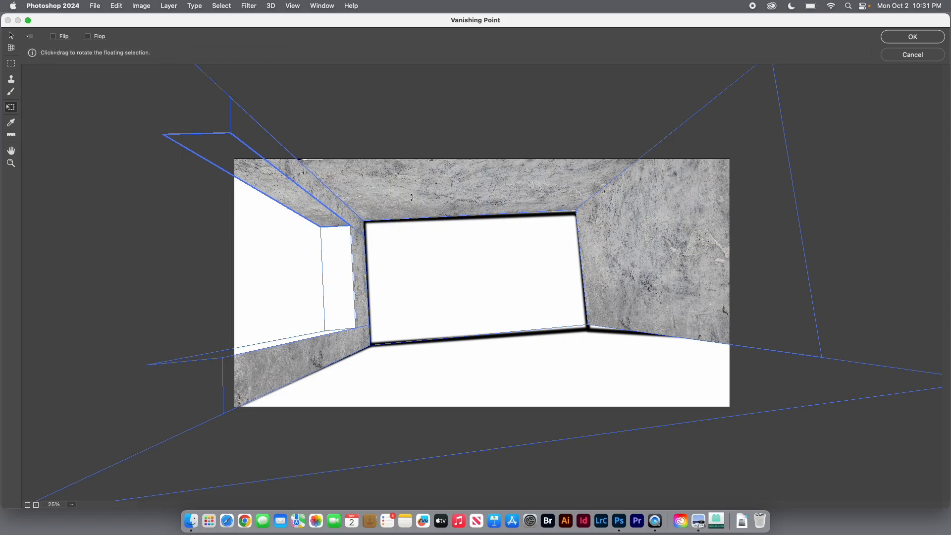
pyautogui.click(913, 37)
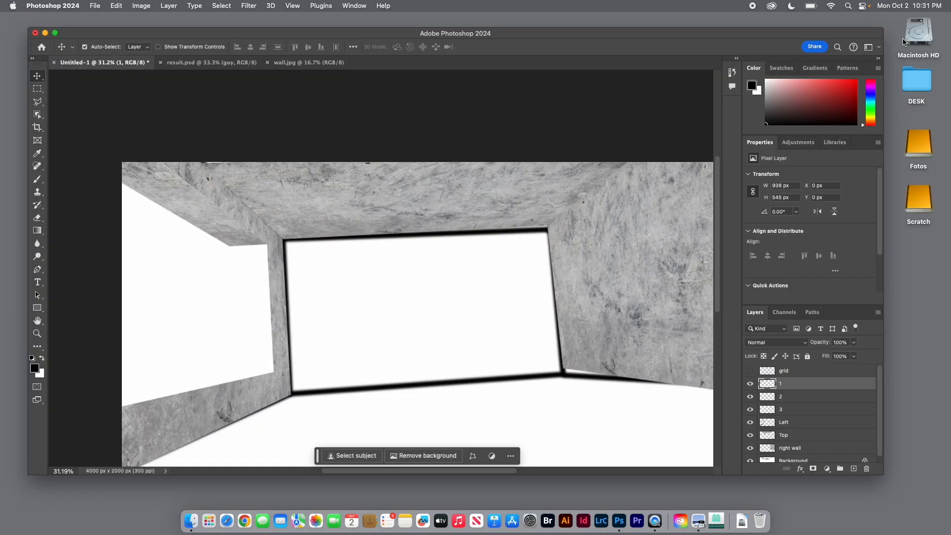
# Step: Open the Vanishing Point filter on layer 2 and paste the concrete texture
pyautogui.click(788, 397)
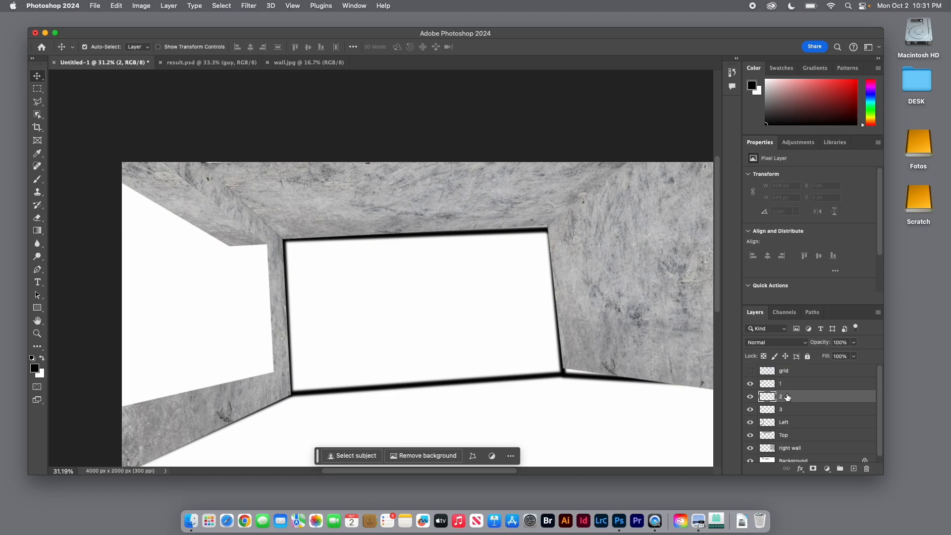
pyautogui.click(249, 6)
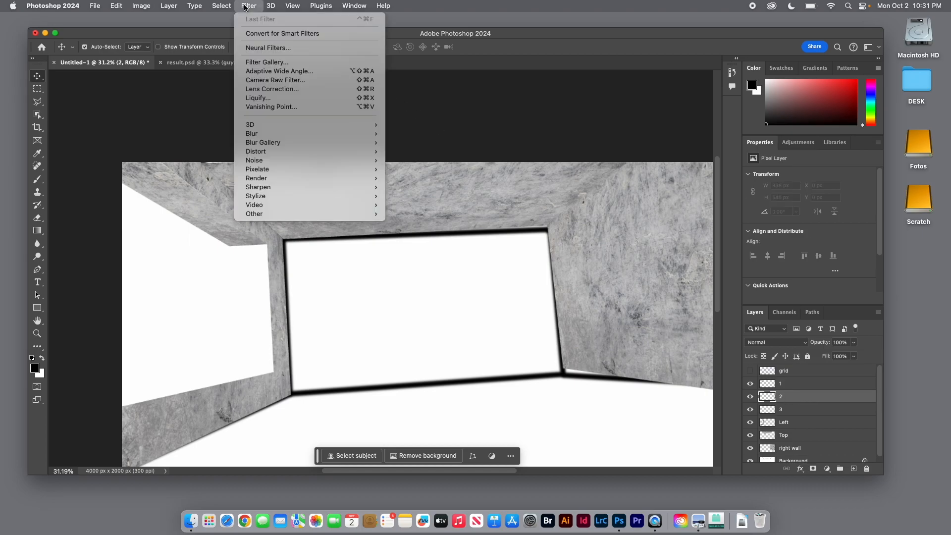
pyautogui.click(263, 107)
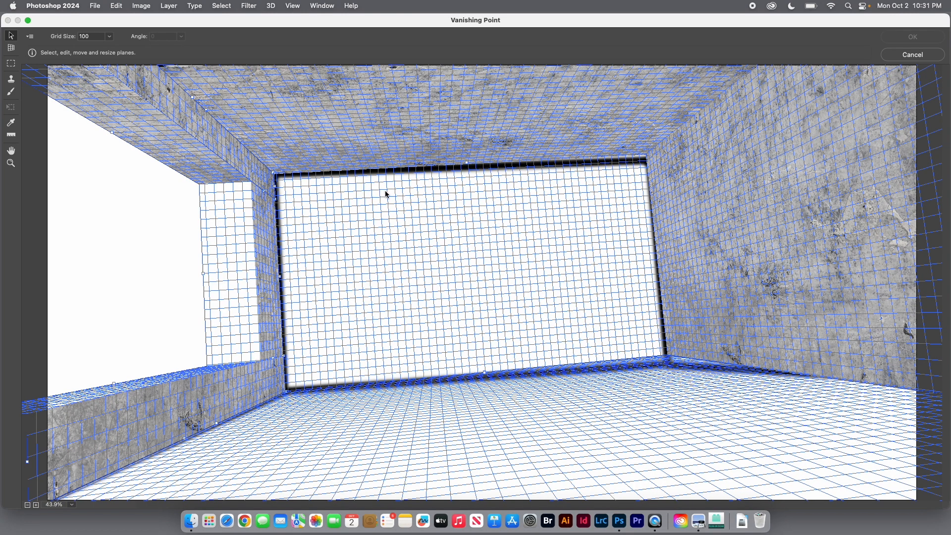
pyautogui.scroll(-10, 386, 192)
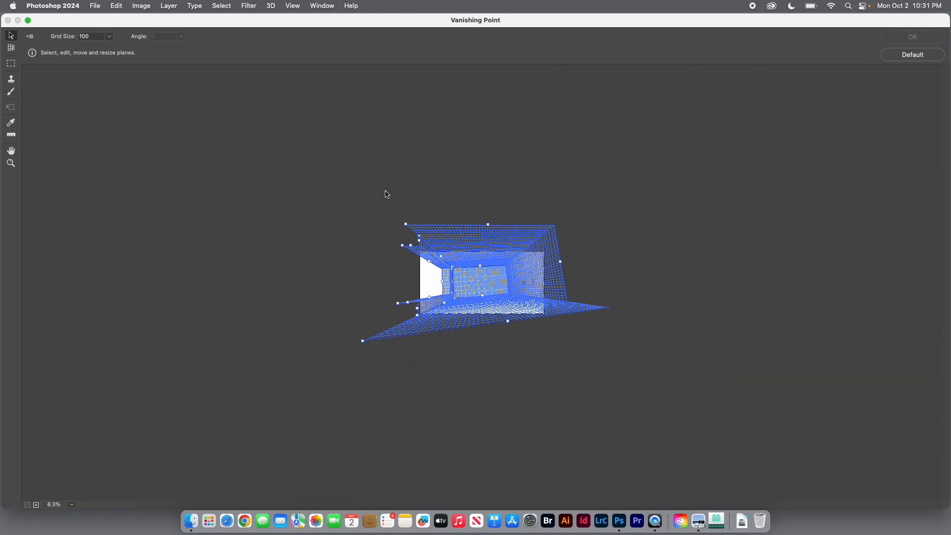
pyautogui.press('super+v')
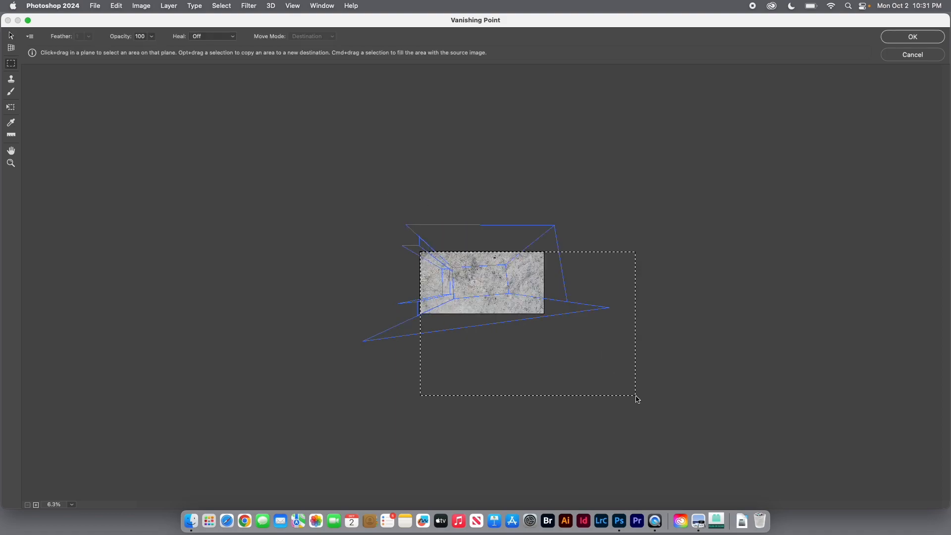
# Step: Scale the texture down to a bit over a quarter of the canvas width, place it on the window's vertical inner plane, and apply the filter
pyautogui.press('t')
pyautogui.moveTo(635, 396); pyautogui.dragTo(457, 287)
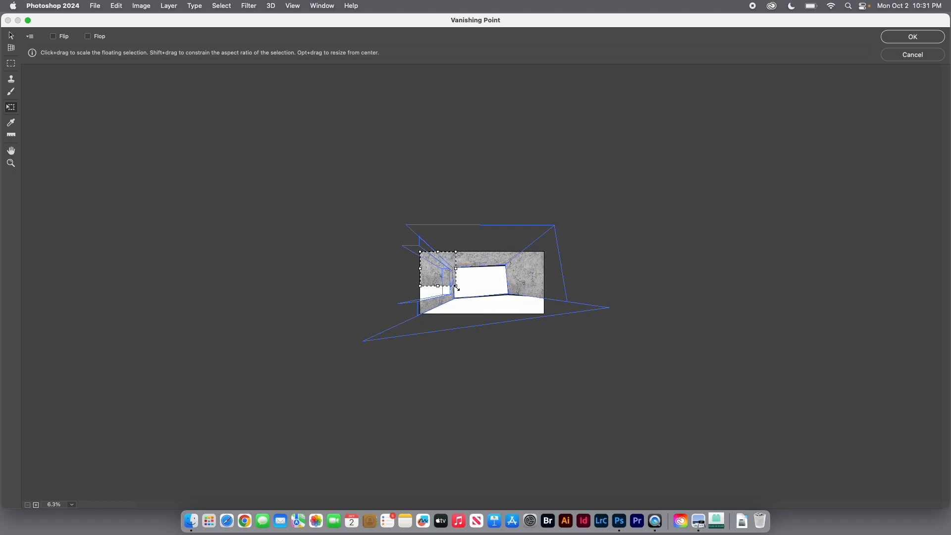
pyautogui.press('super+0')
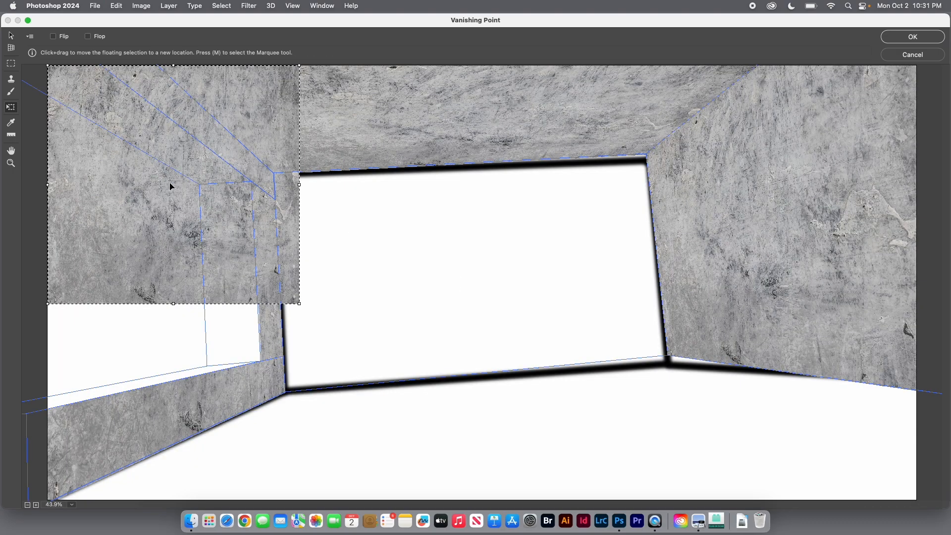
pyautogui.moveTo(164, 148); pyautogui.dragTo(227, 218)
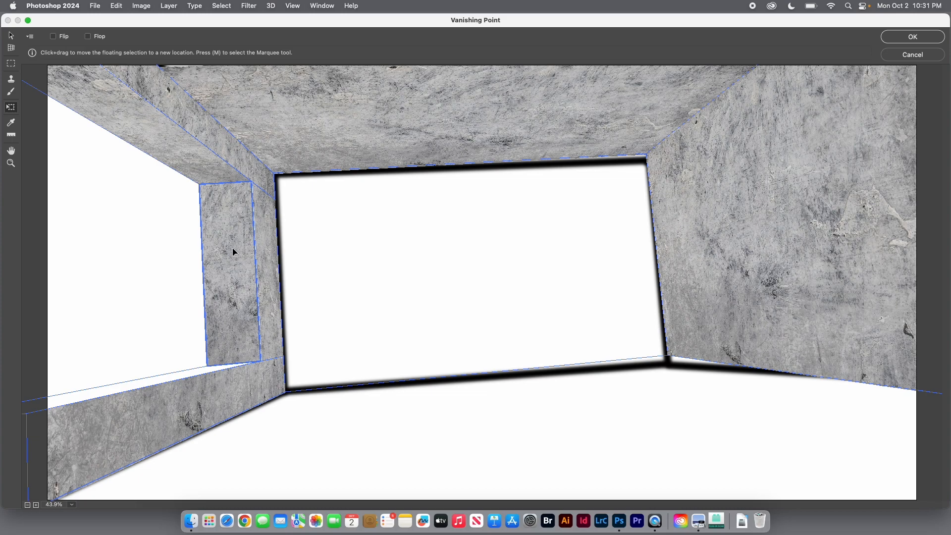
pyautogui.click(899, 39)
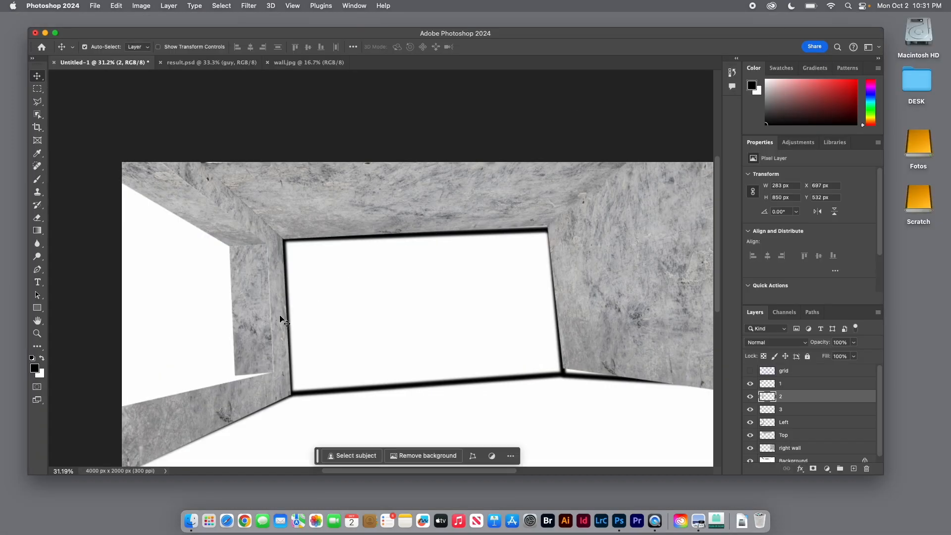
# Step: Distort layer 2 by pulling both corners nearest the wall slightly outward to close the white gap beside the left wall
pyautogui.scroll(7, 272, 314)
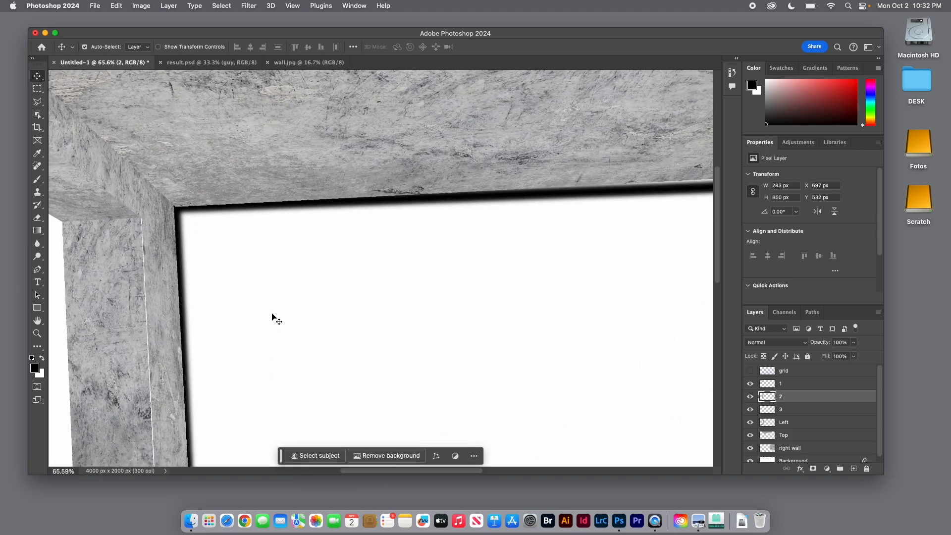
pyautogui.scroll(4, 272, 313)
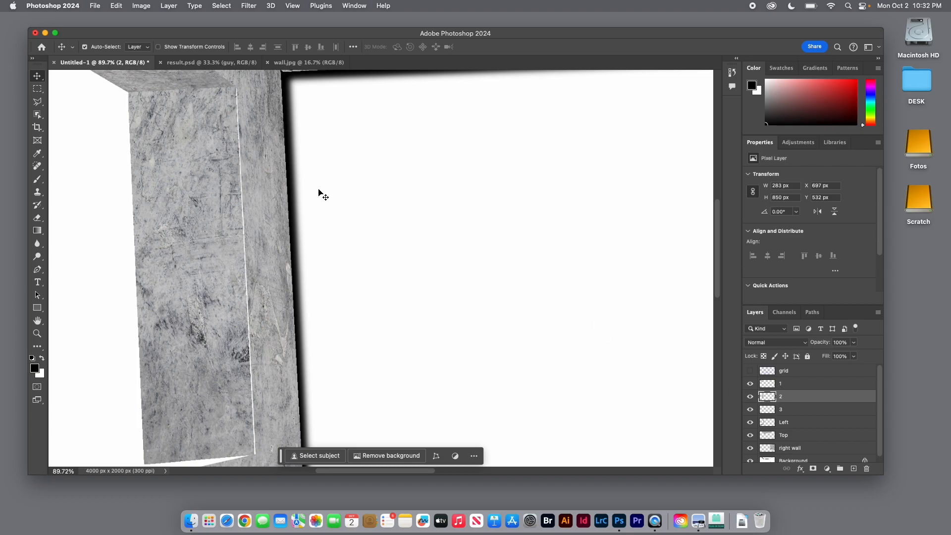
pyautogui.click(153, 7)
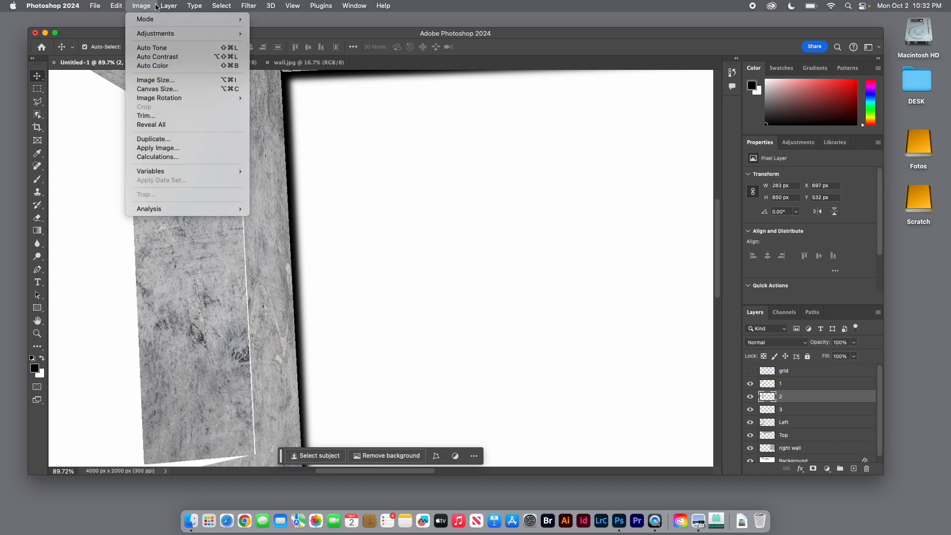
pyautogui.moveTo(118, 7)
pyautogui.moveTo(146, 234)
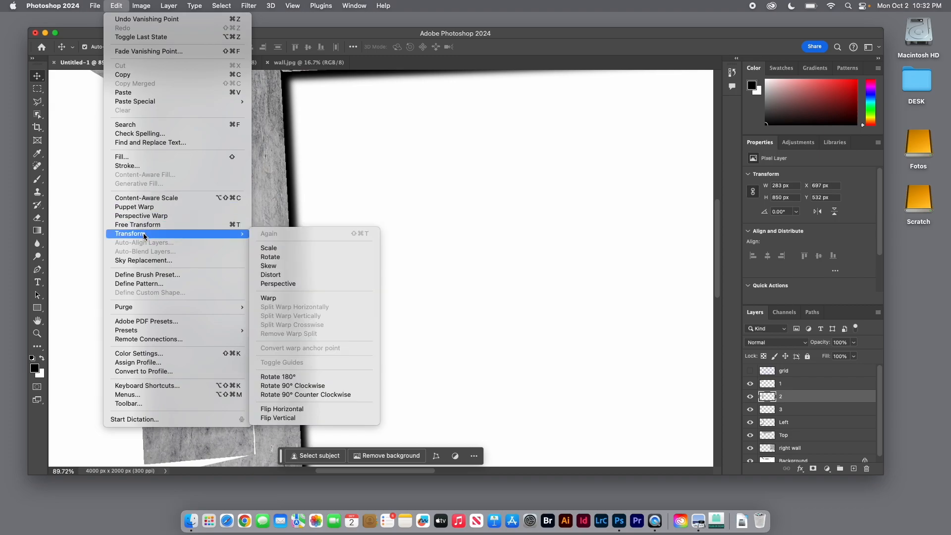
pyautogui.click(280, 275)
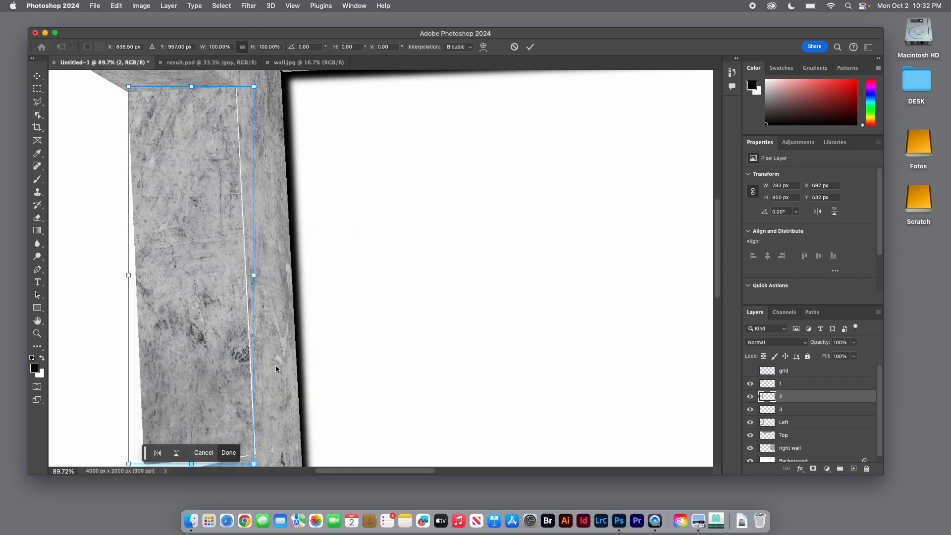
pyautogui.moveTo(255, 466); pyautogui.dragTo(256, 467)
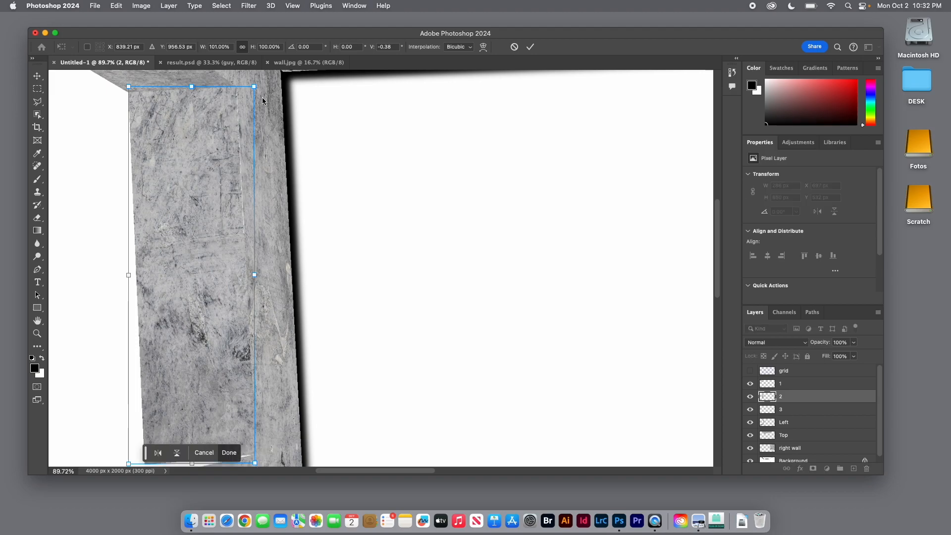
pyautogui.moveTo(256, 89); pyautogui.dragTo(257, 86)
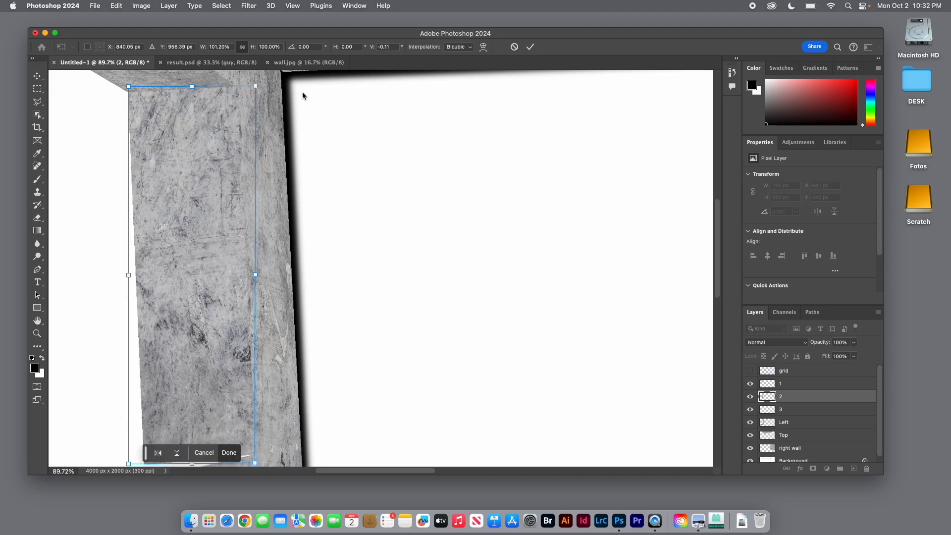
pyautogui.click(530, 46)
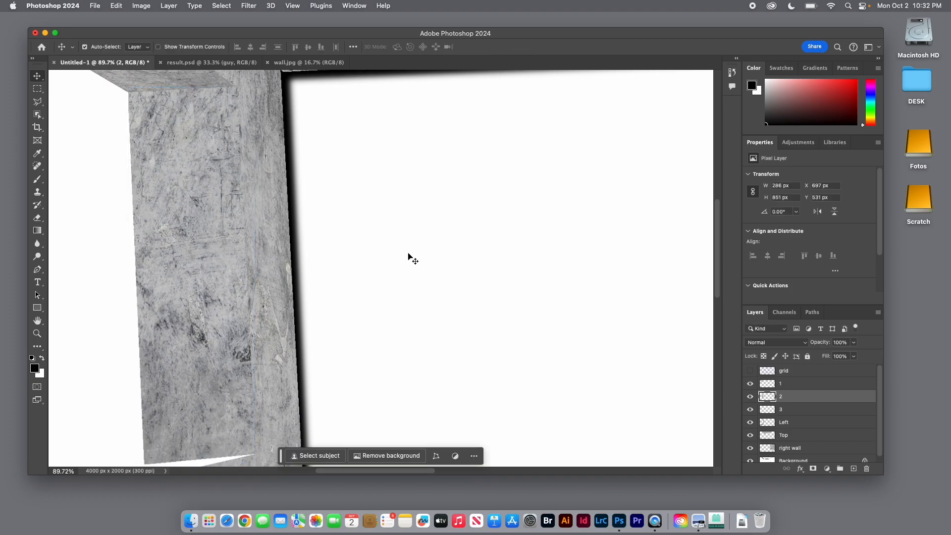
# Step: Open the Vanishing Point filter on layer 3 and paste the concrete texture, ready for transforming
pyautogui.scroll(-2, 411, 258)
pyautogui.scroll(-5, 413, 258)
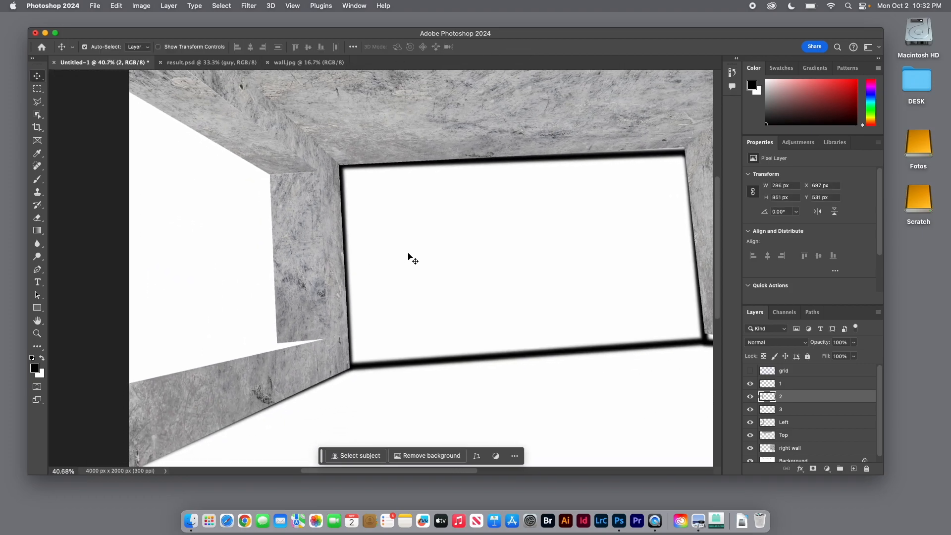
pyautogui.click(788, 409)
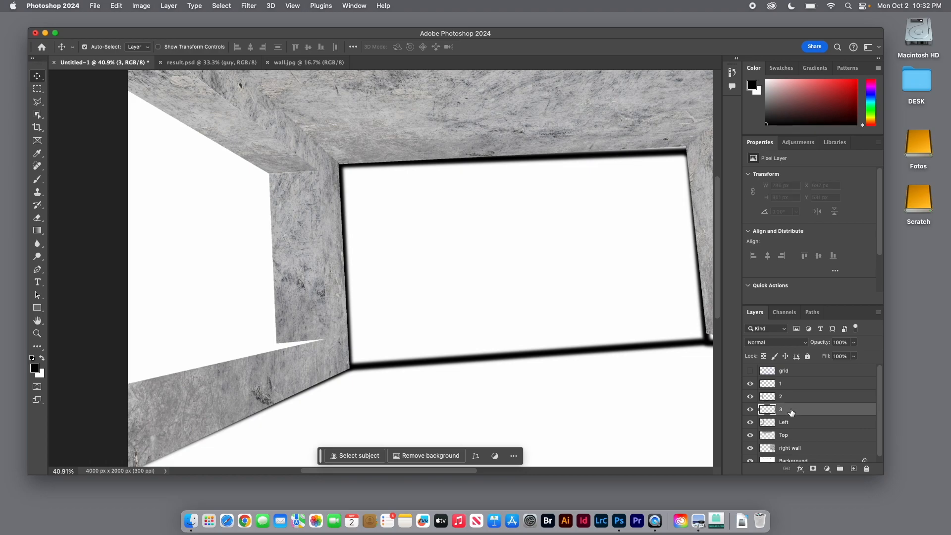
pyautogui.click(250, 6)
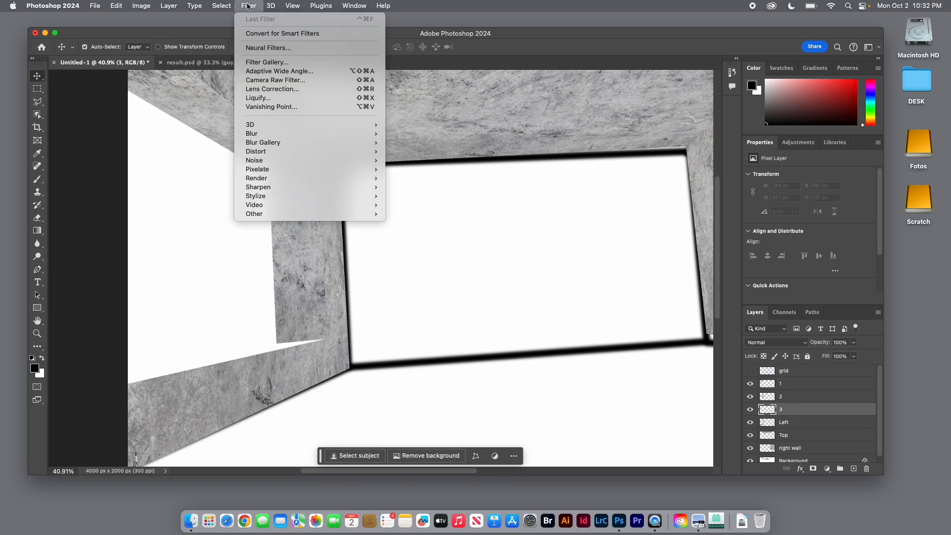
pyautogui.click(300, 108)
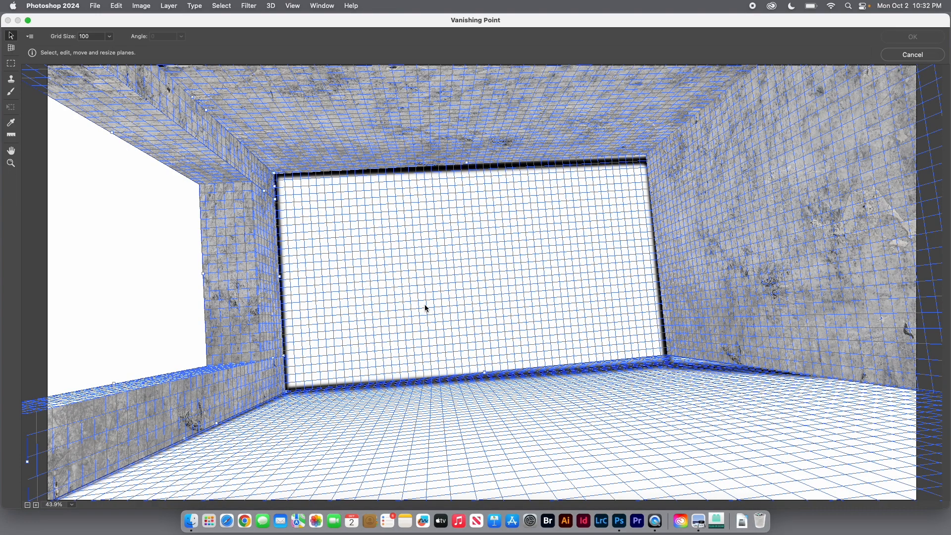
pyautogui.scroll(-10, 425, 308)
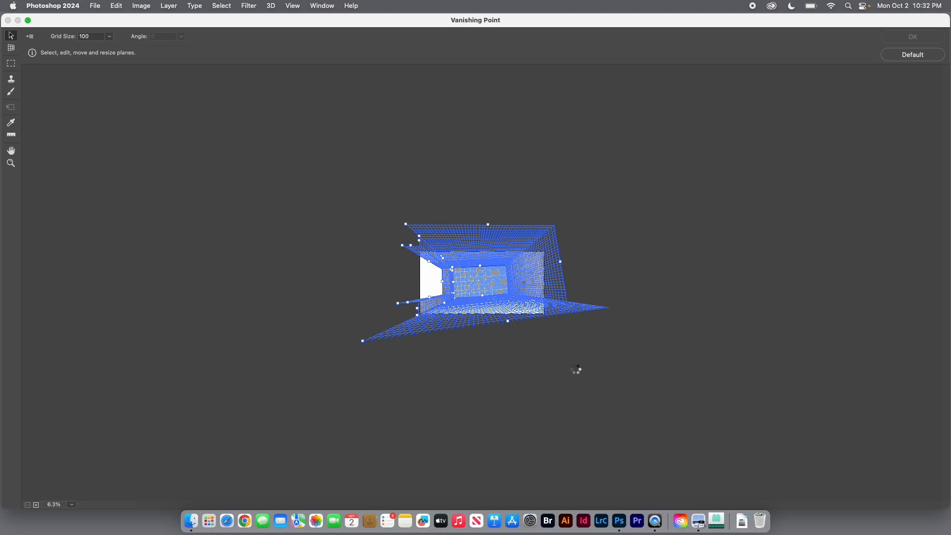
pyautogui.press('super+v')
pyautogui.press('t')
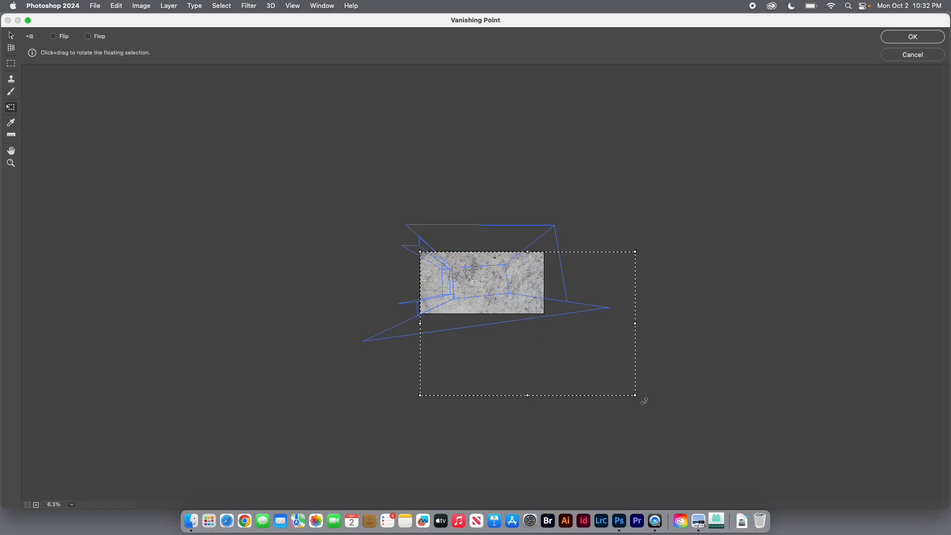
# Step: Scale the concrete texture down to a bit under a quarter of the canvas width and place it on the window's lower sill plane
pyautogui.moveTo(636, 395); pyautogui.dragTo(449, 286)
pyautogui.press('super+equal')
pyautogui.press('super+equal')
pyautogui.press('super+equal')
pyautogui.press('super+equal')
pyautogui.press('super+equal')
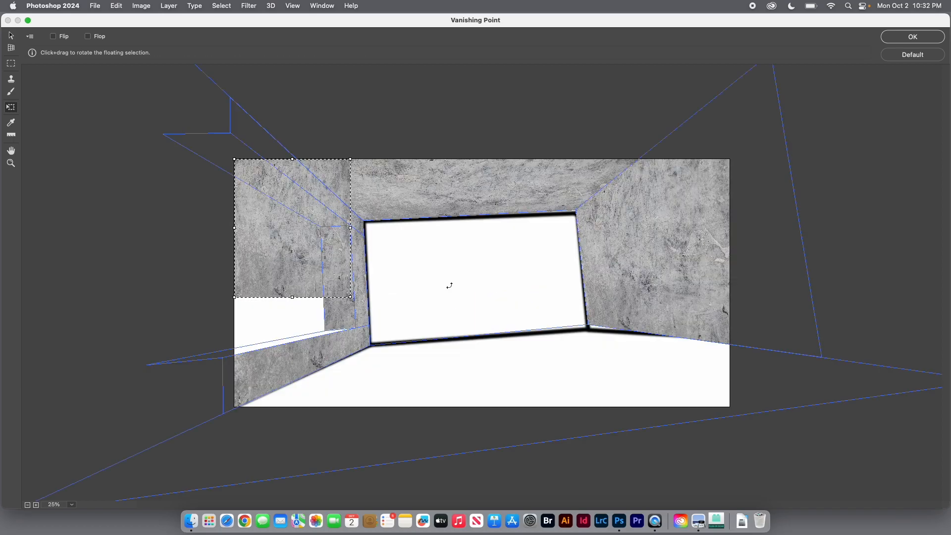
pyautogui.moveTo(242, 218); pyautogui.dragTo(222, 365)
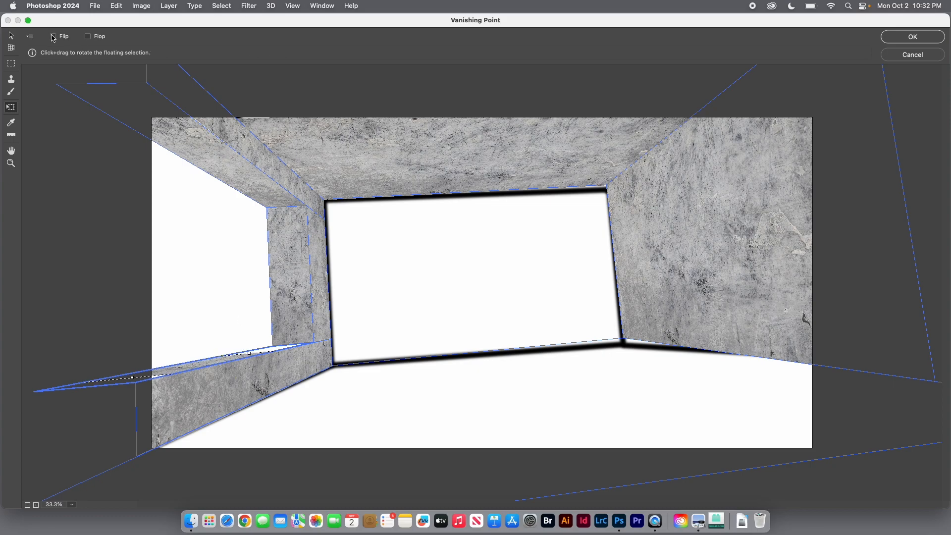
# Step: Turn off Clip Operations to Surface Edges and stretch the concrete texture beyond both long edges of the sill plane
pyautogui.click(30, 38)
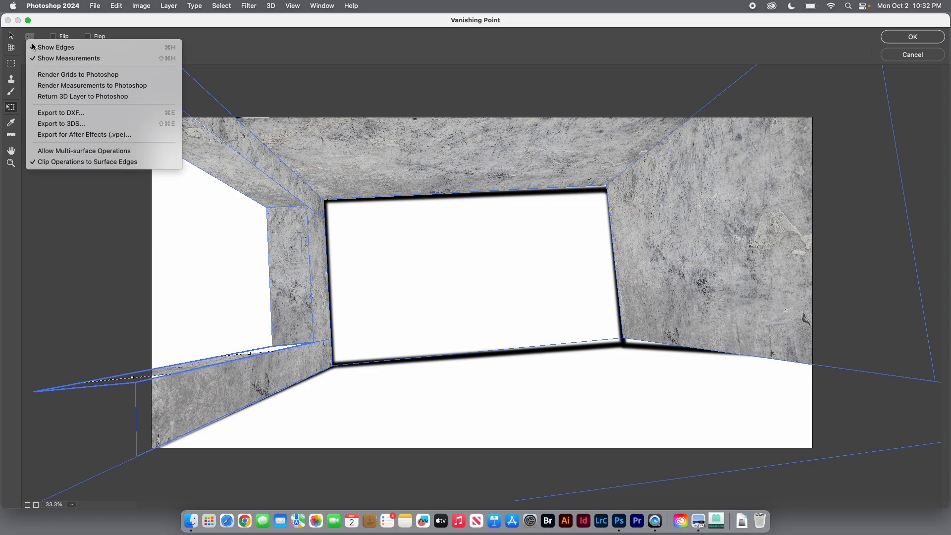
pyautogui.click(52, 158)
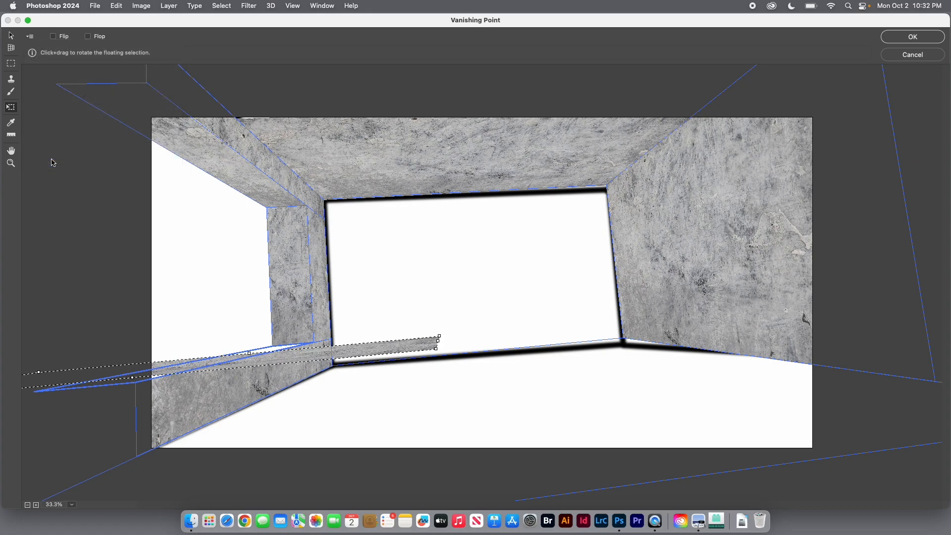
pyautogui.moveTo(252, 349); pyautogui.dragTo(274, 339)
pyautogui.moveTo(272, 336); pyautogui.dragTo(272, 337)
pyautogui.moveTo(331, 342); pyautogui.dragTo(552, 348)
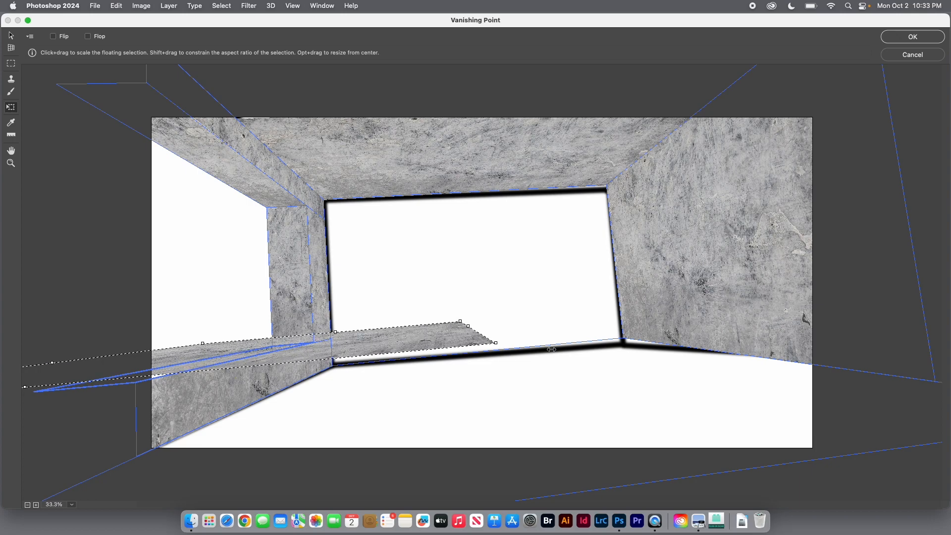
pyautogui.press('super+minus')
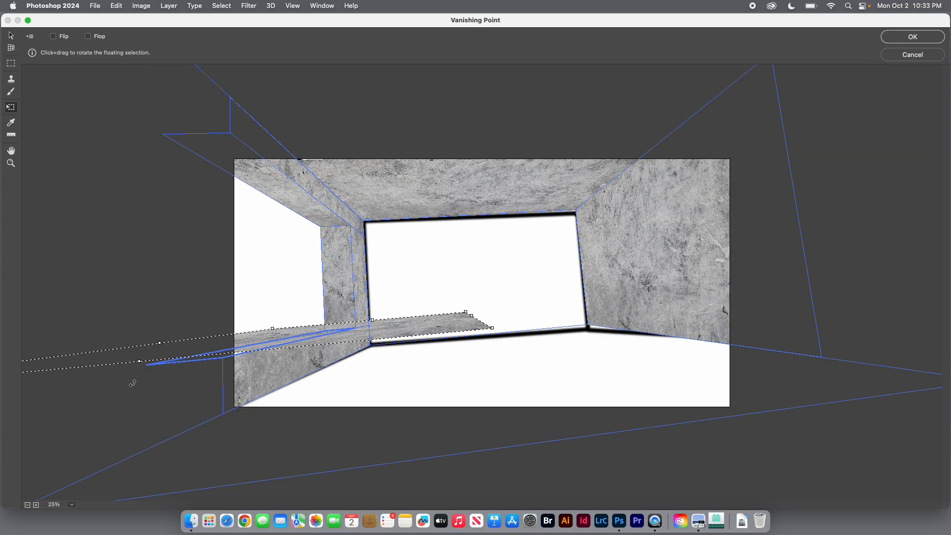
pyautogui.moveTo(139, 362); pyautogui.dragTo(133, 392)
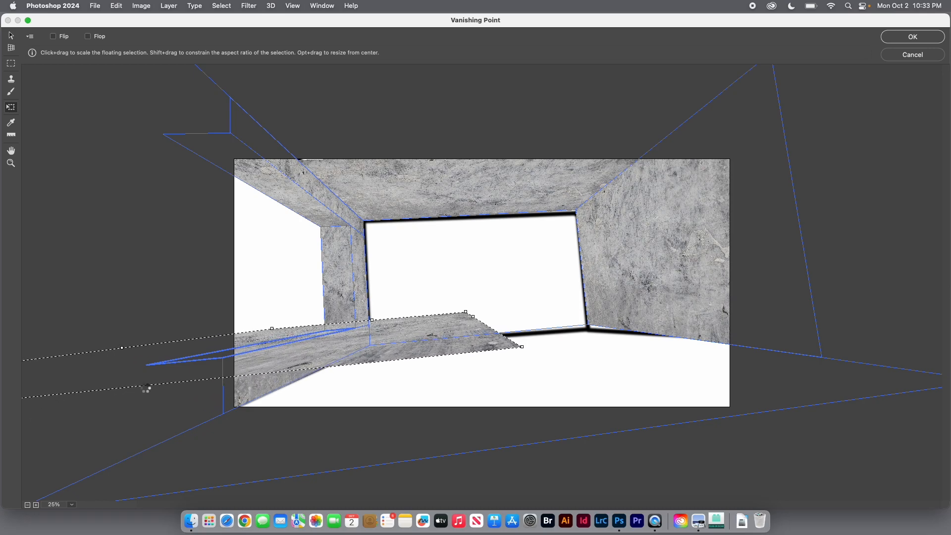
pyautogui.moveTo(272, 328); pyautogui.dragTo(277, 326)
# Step: Re-enable Clip Operations to Surface Edges for the sill texture and apply the Vanishing Point filter
pyautogui.press('super+plus')
pyautogui.press('super+plus')
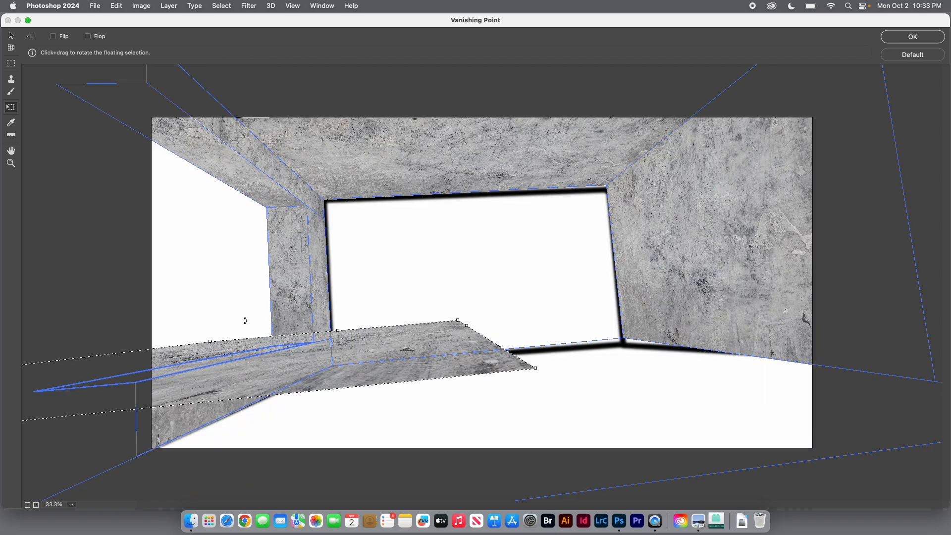
pyautogui.hscroll(-2, 149, 387)
pyautogui.hscroll(-1, 150, 390)
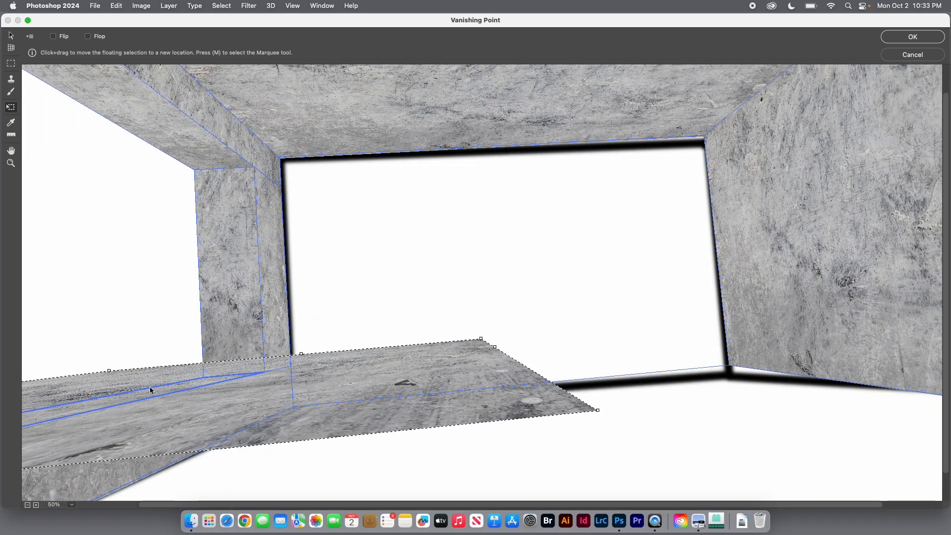
pyautogui.click(31, 36)
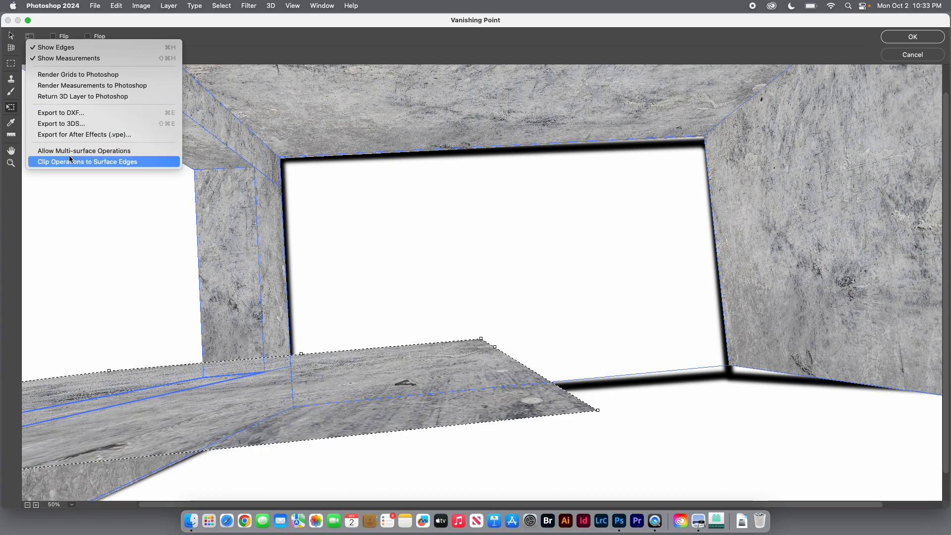
pyautogui.click(118, 162)
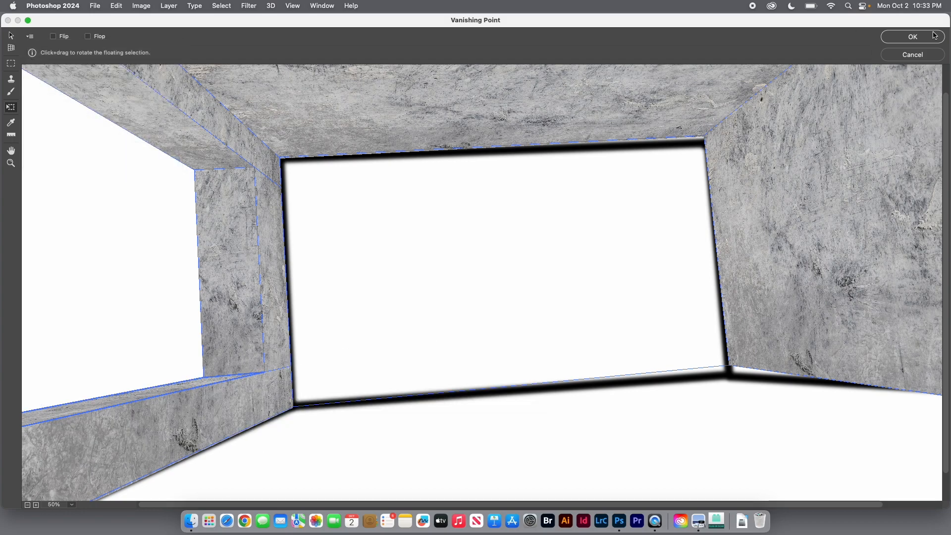
pyautogui.click(913, 38)
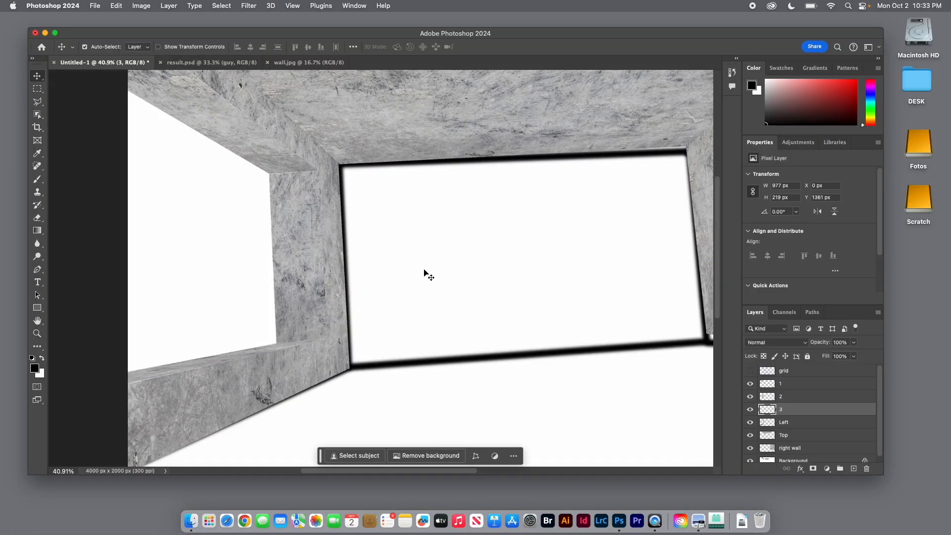
# Step: Add a new layer above layer 1 and name it floor
pyautogui.press('super+0')
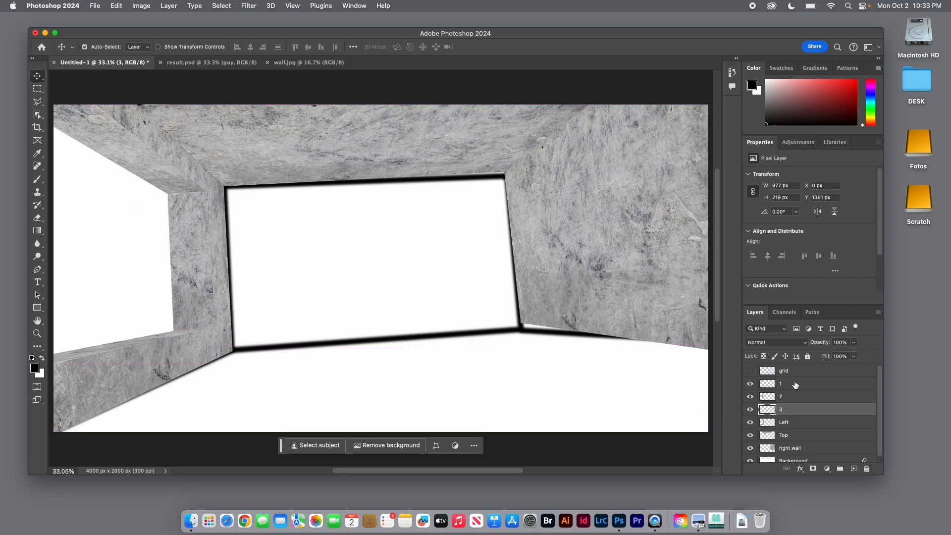
pyautogui.click(796, 385)
pyautogui.click(853, 469)
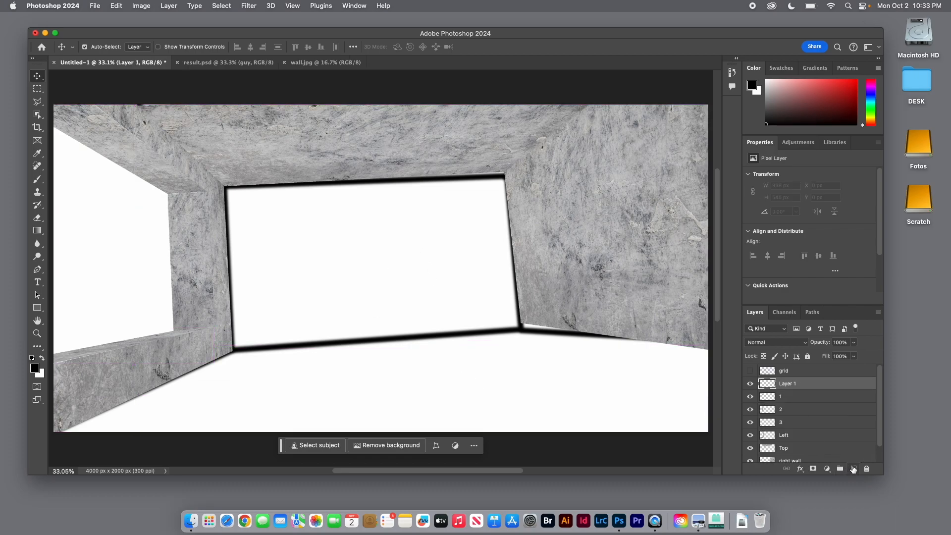
pyautogui.doubleClick(784, 384)
pyautogui.write('floor')
pyautogui.press('Return')
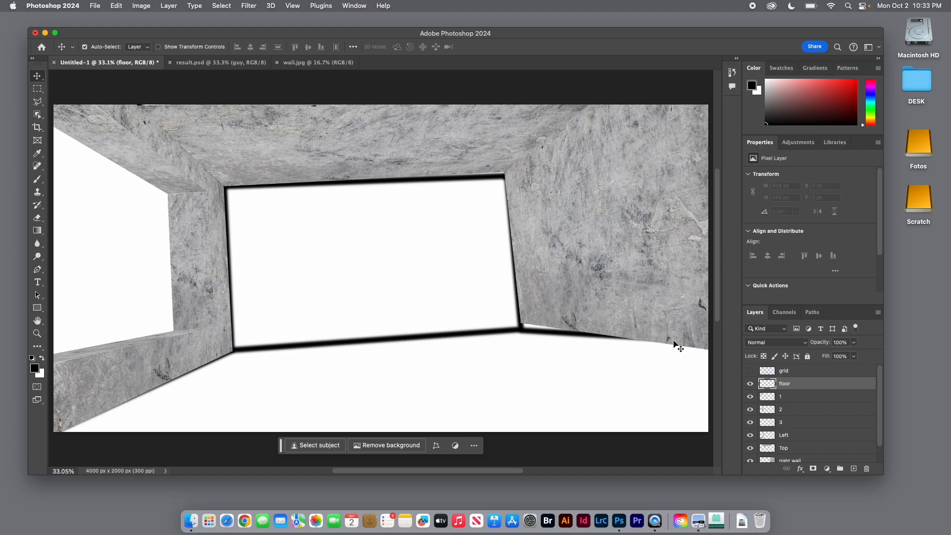
# Step: Open floor.jpg from the desktop in Photoshop 2024
pyautogui.press('F11')
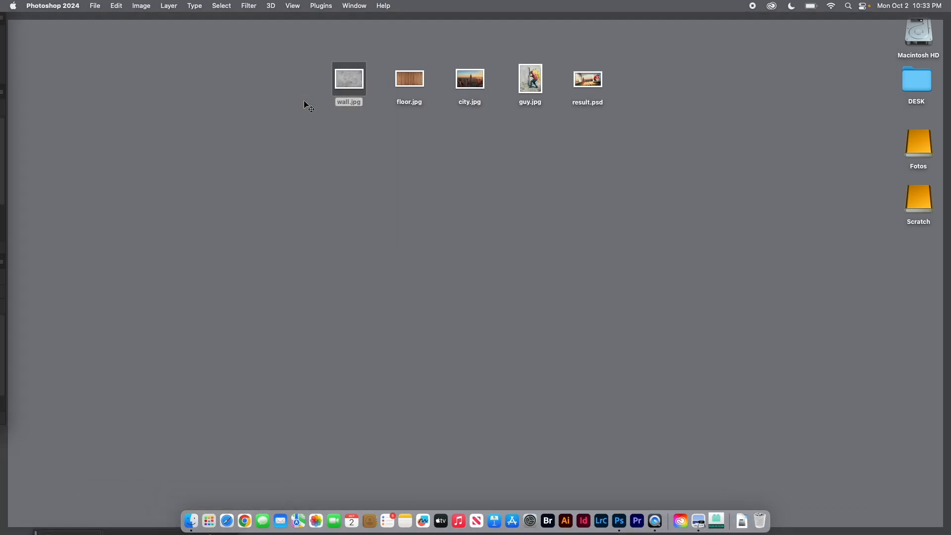
pyautogui.rightClick(405, 84)
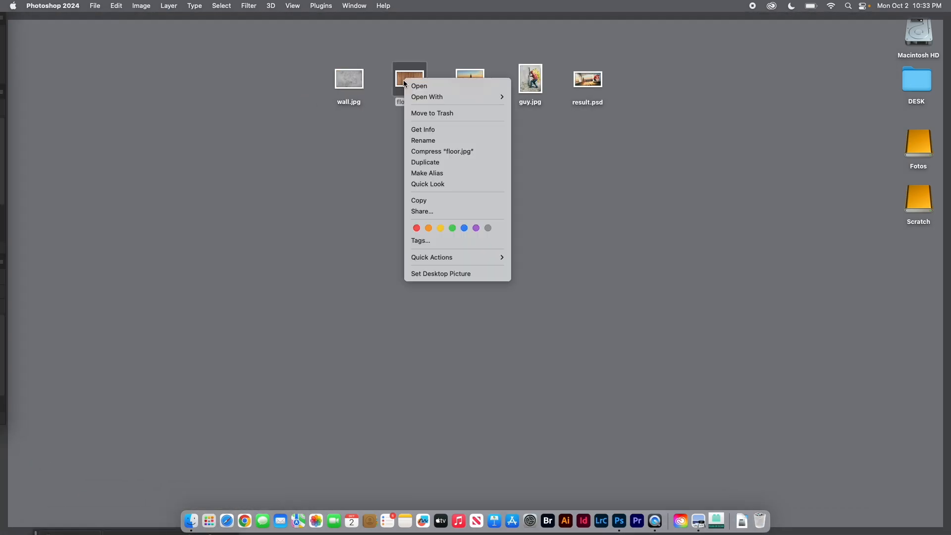
pyautogui.moveTo(422, 99)
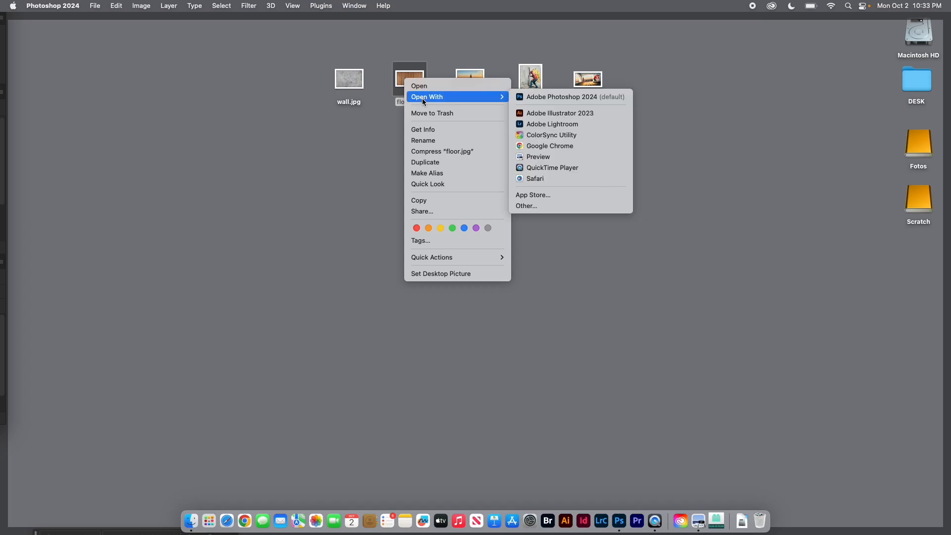
pyautogui.click(557, 98)
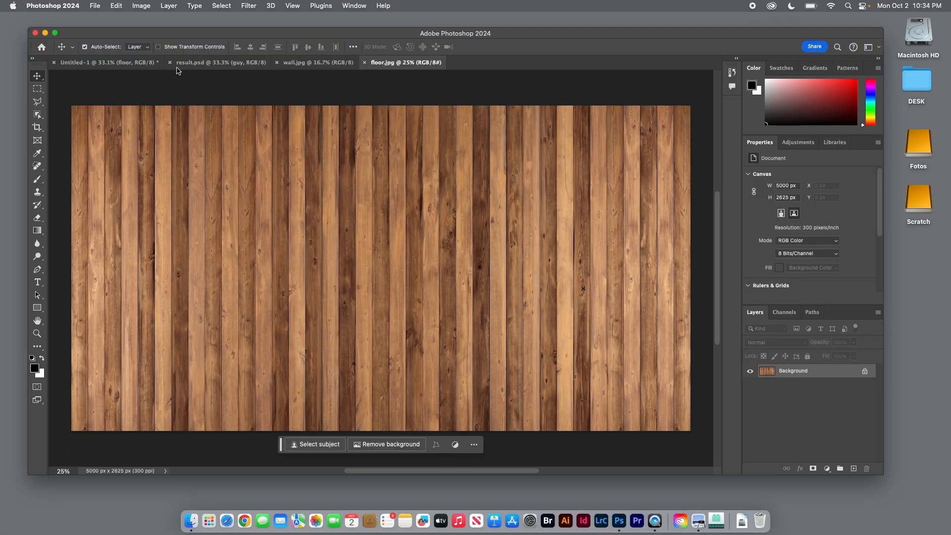
# Step: Select the entire wood plank image and copy it
pyautogui.click(222, 5)
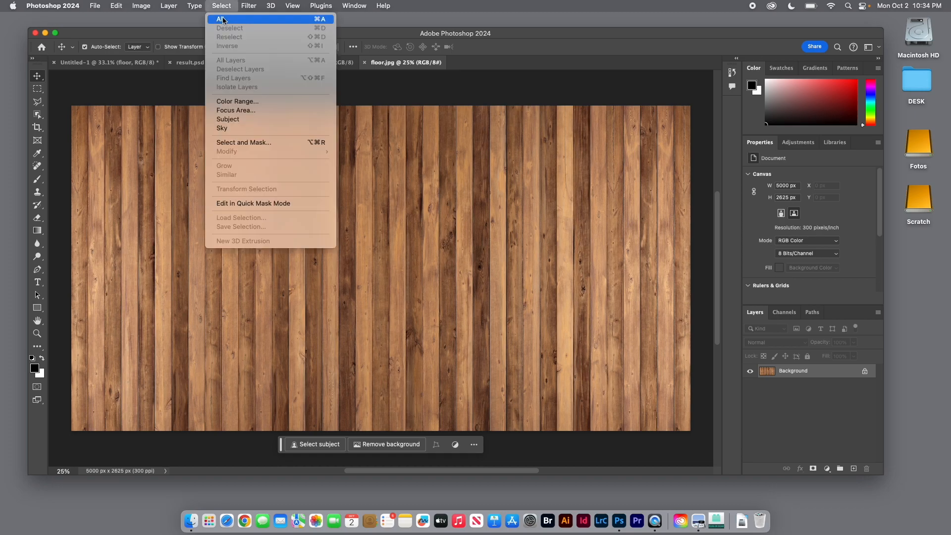
pyautogui.click(216, 18)
pyautogui.click(119, 7)
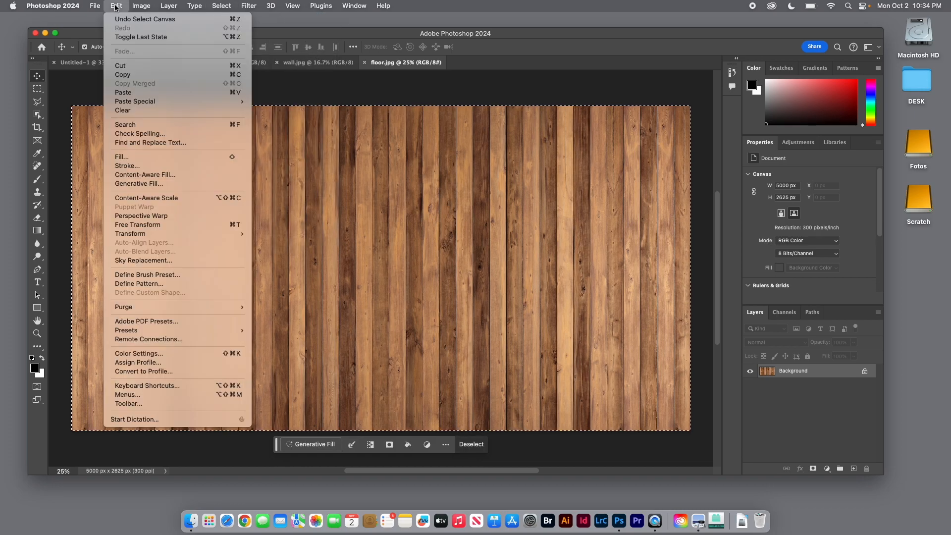
pyautogui.click(109, 75)
# Step: Return to the Untitled-1 document, open the Vanishing Point filter on the floor layer and paste the wood texture
pyautogui.click(105, 63)
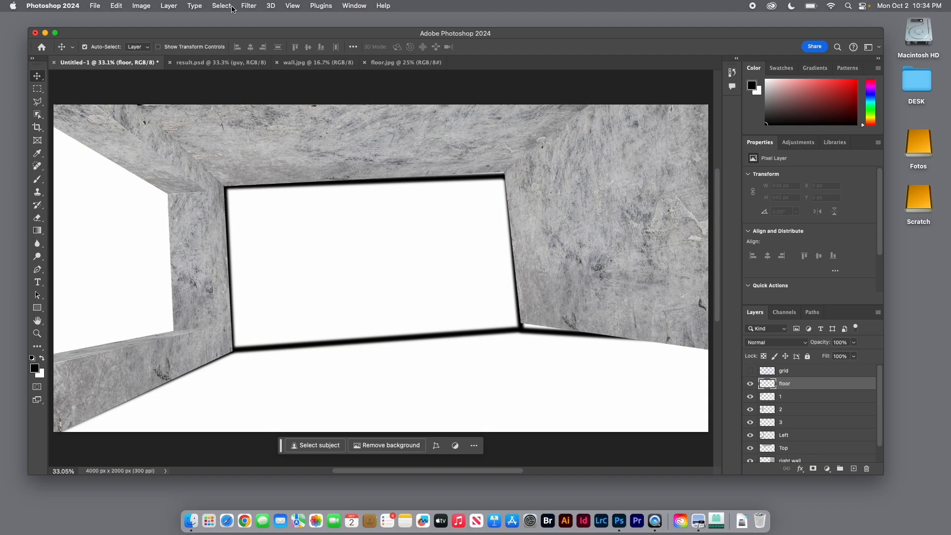
pyautogui.click(249, 6)
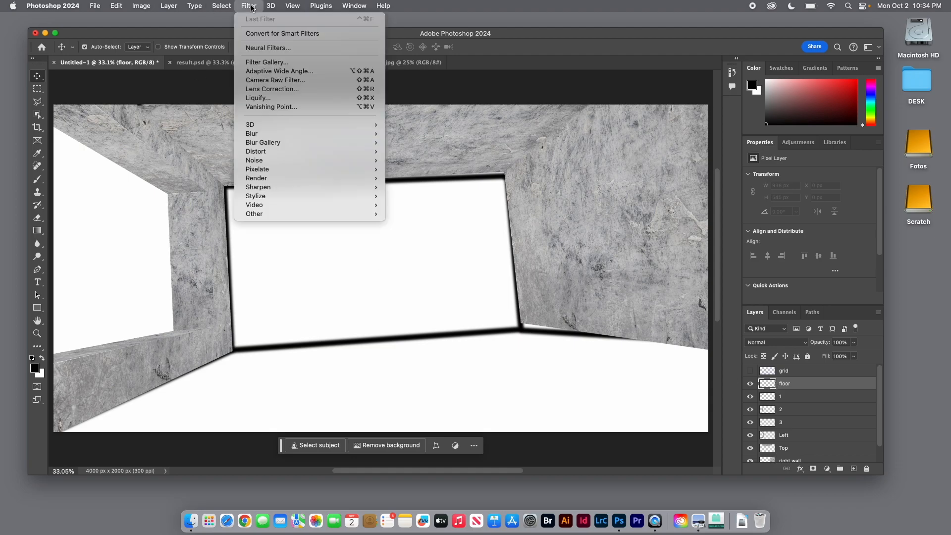
pyautogui.click(272, 107)
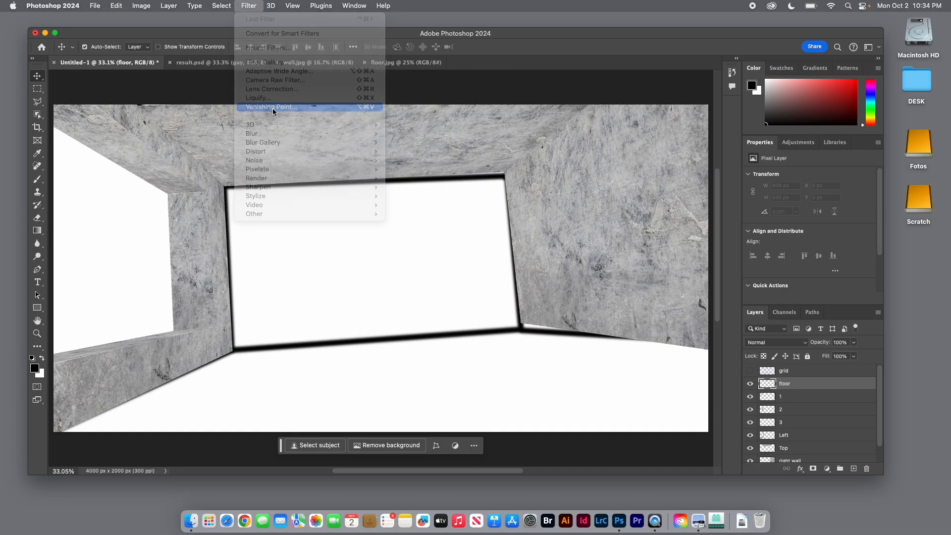
pyautogui.press('super+minus')
pyautogui.press('super+minus')
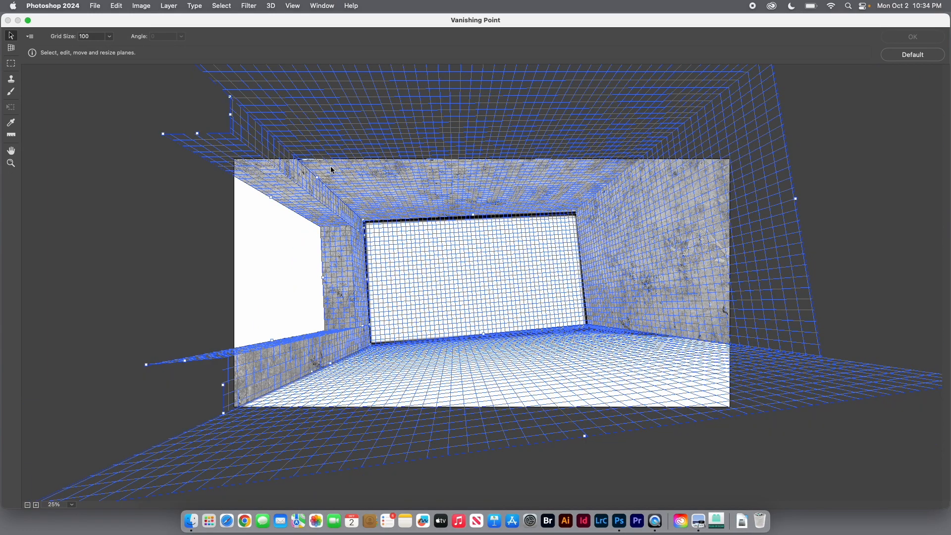
pyautogui.press('super+v')
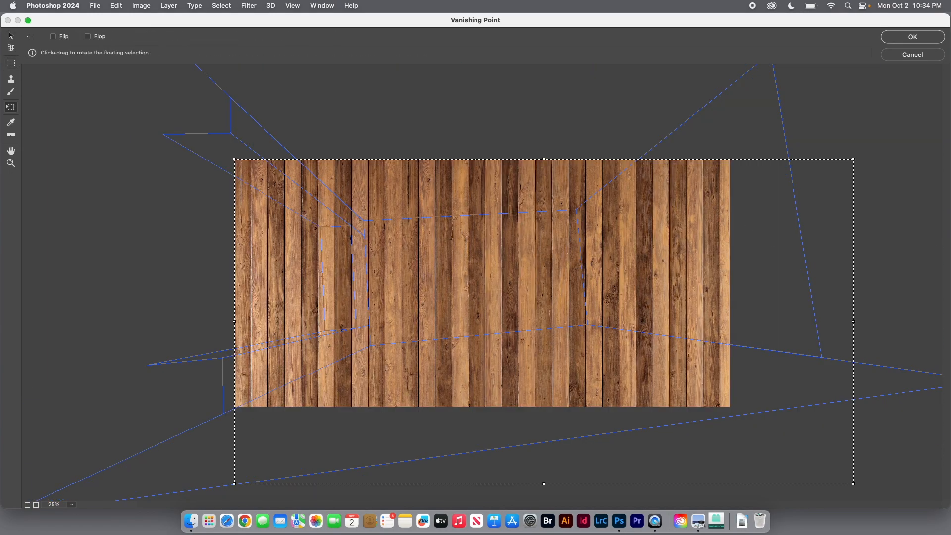
# Step: Scale the wood texture down to a bit under half the canvas width and place it on the floor plane
pyautogui.moveTo(837, 475); pyautogui.dragTo(445, 295)
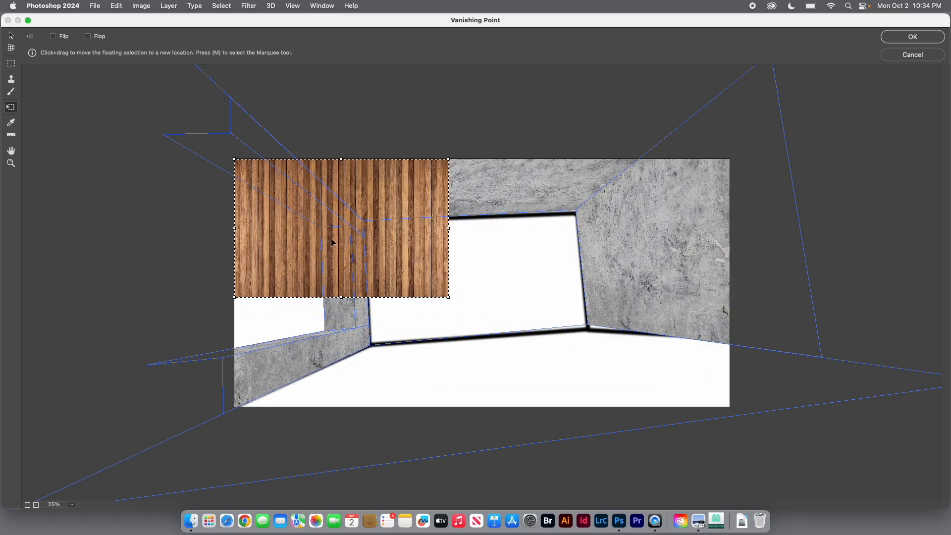
pyautogui.moveTo(331, 242); pyautogui.dragTo(492, 346)
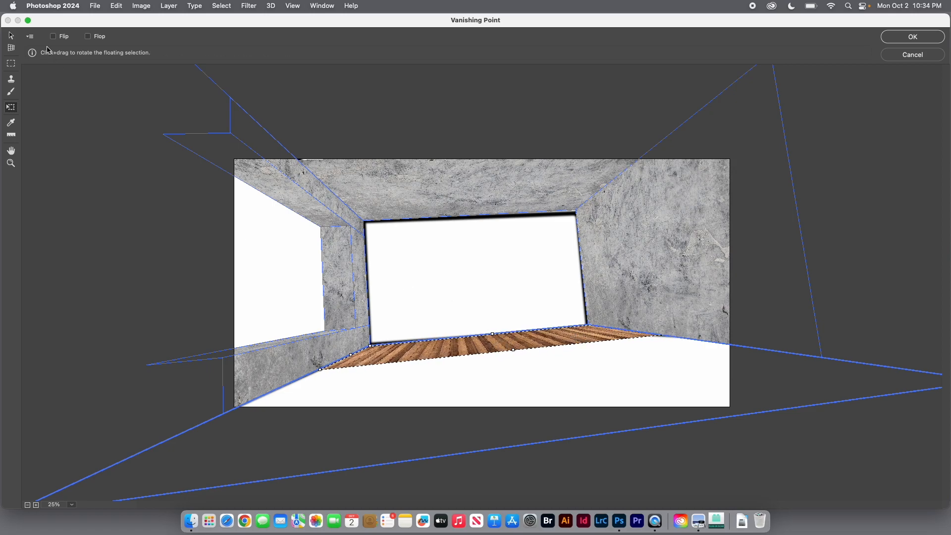
# Step: Enlarge the wood texture with Transform until it covers the whole floor plane, and apply the Vanishing Point filter
pyautogui.click(29, 36)
pyautogui.click(75, 160)
pyautogui.moveTo(693, 344); pyautogui.dragTo(774, 349)
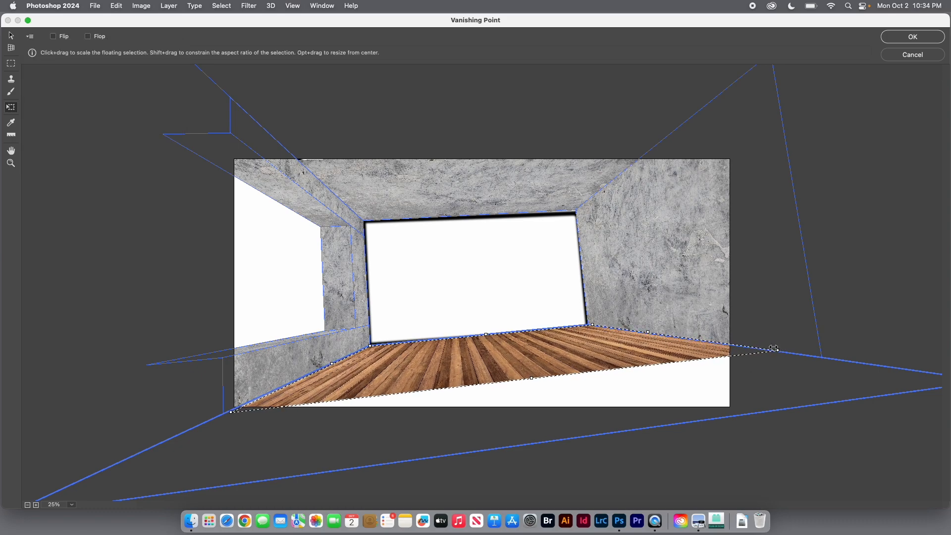
pyautogui.moveTo(531, 378); pyautogui.dragTo(583, 431)
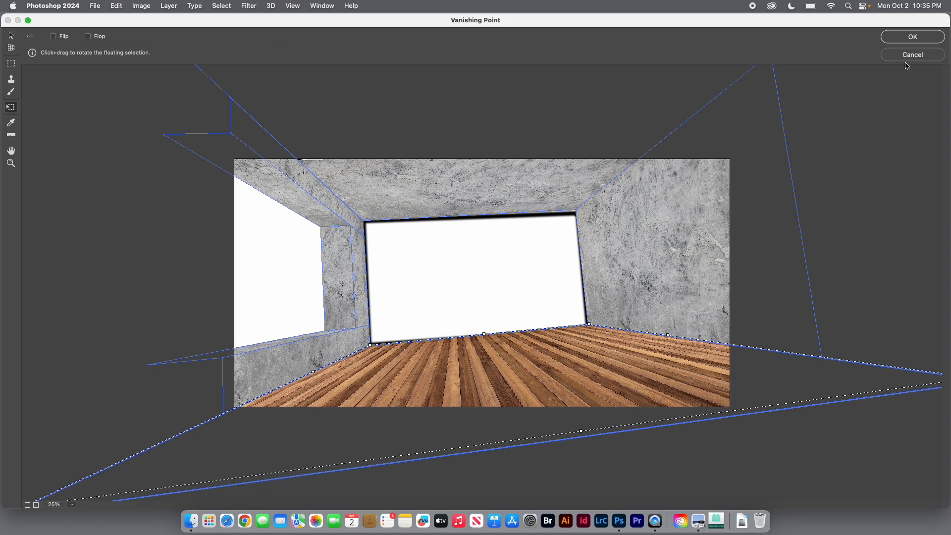
pyautogui.click(907, 39)
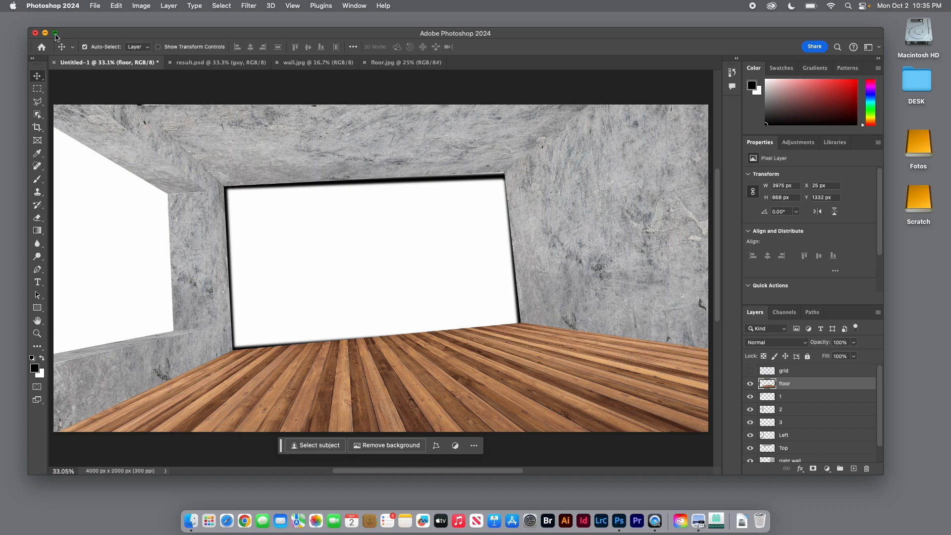
# Step: Maximize the application window and collapse the Properties and Color panels to make room for the full layer list
pyautogui.click(56, 33)
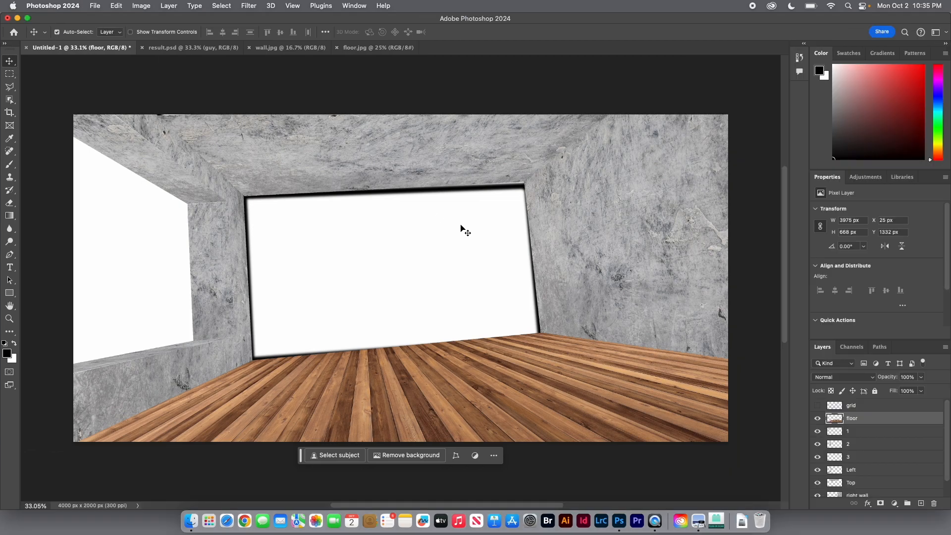
pyautogui.click(461, 228)
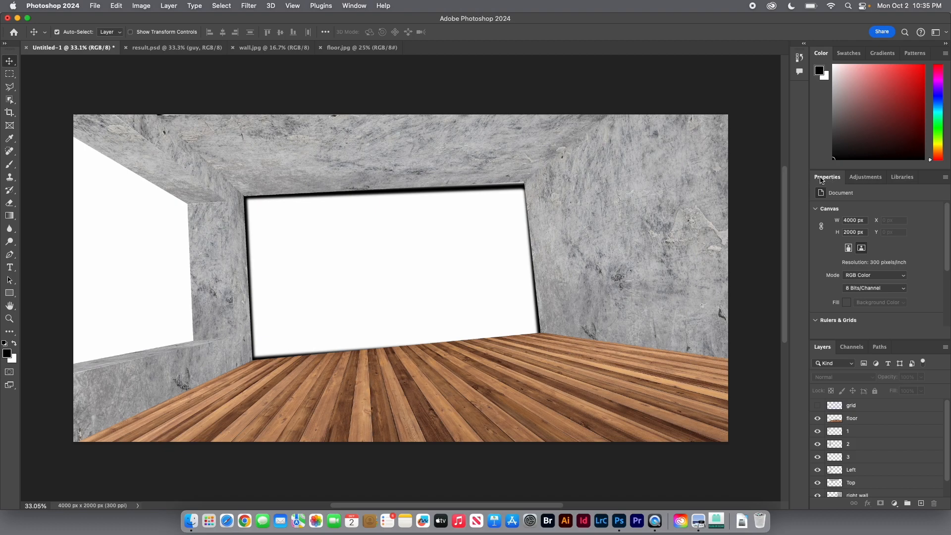
pyautogui.doubleClick(826, 179)
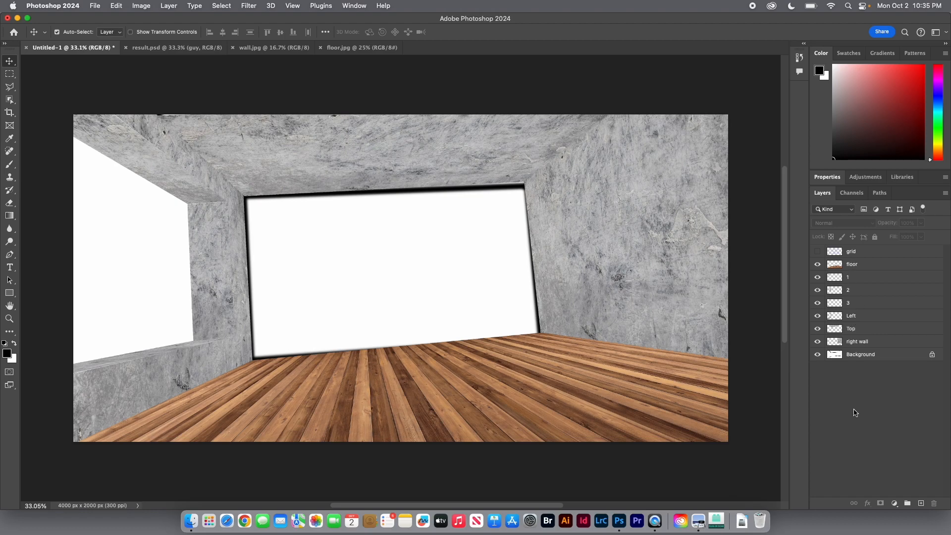
pyautogui.doubleClick(824, 55)
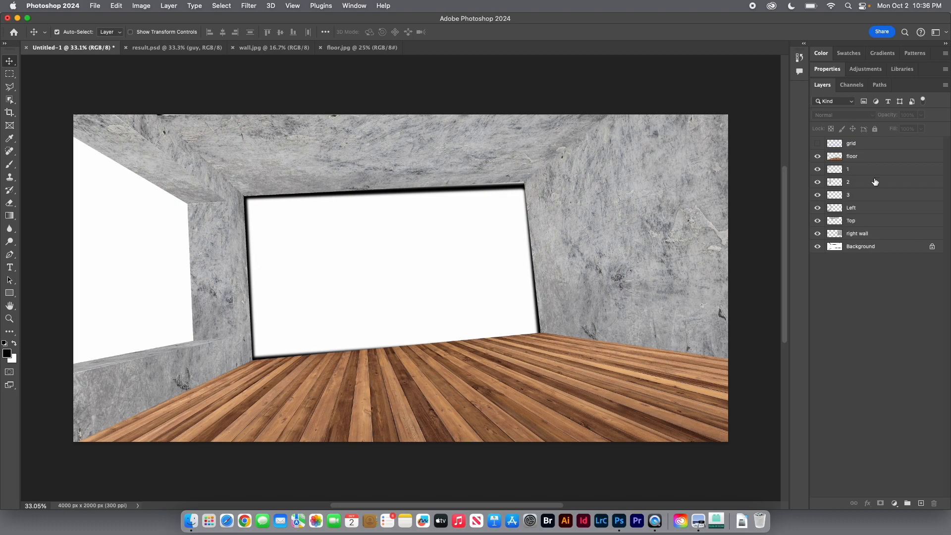
pyautogui.click(865, 157)
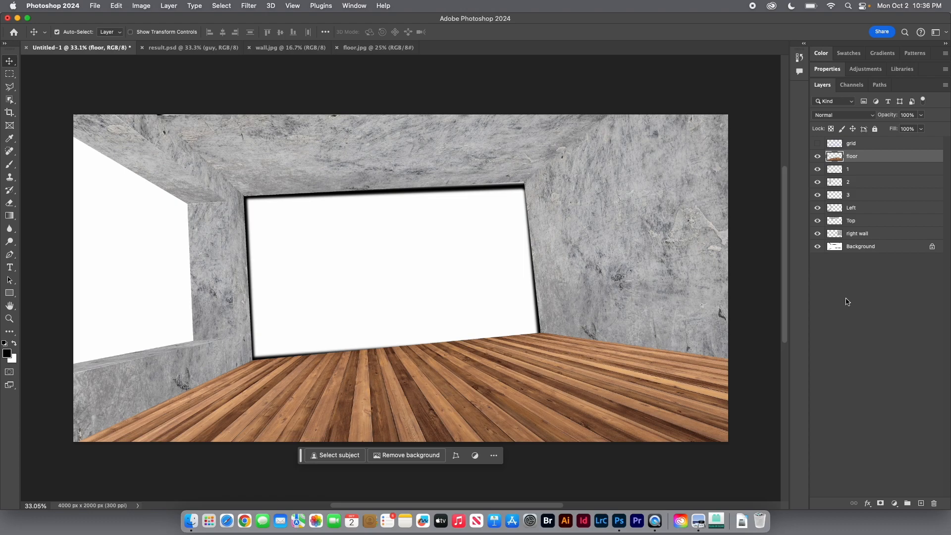
# Step: Place city.jpg from the desktop as an embedded image directly above the Background layer, scaled to 44.5%
pyautogui.click(856, 249)
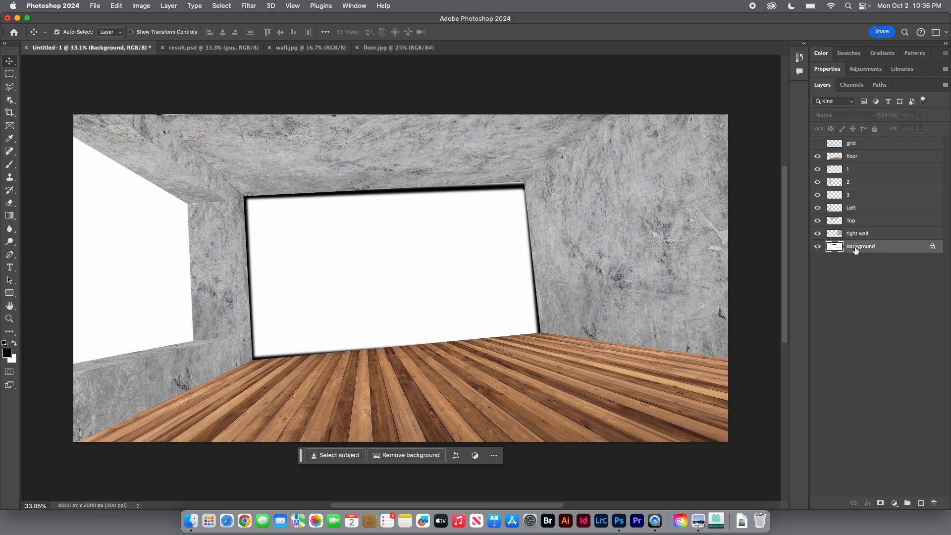
pyautogui.click(95, 5)
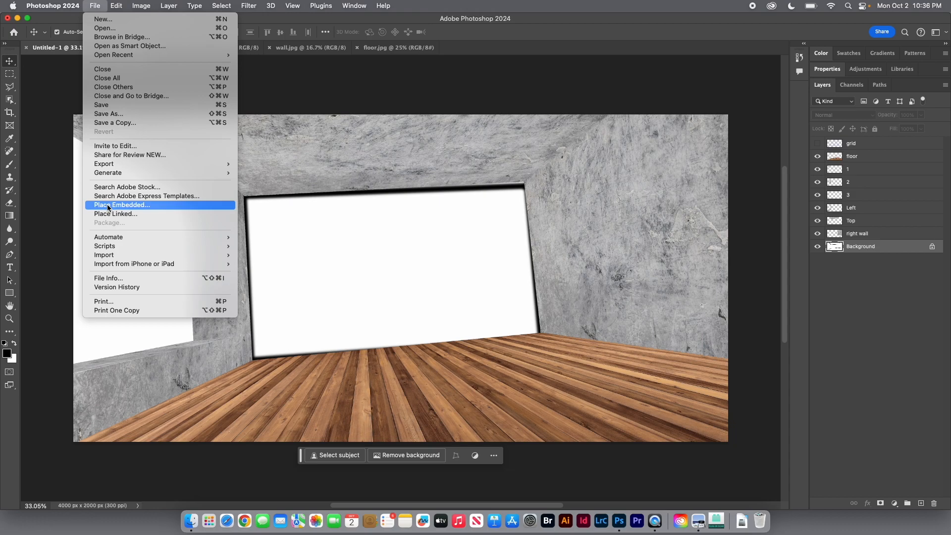
pyautogui.click(112, 205)
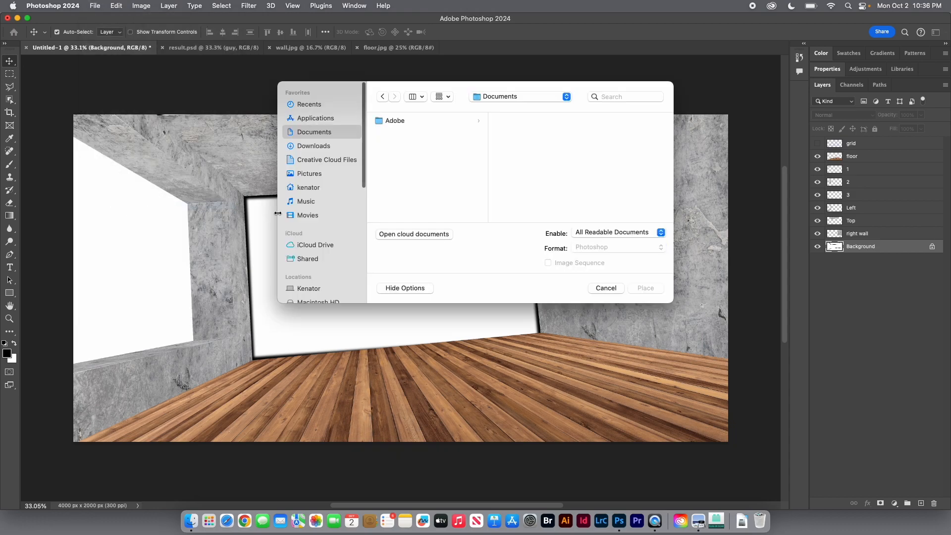
pyautogui.press('super+shift+d')
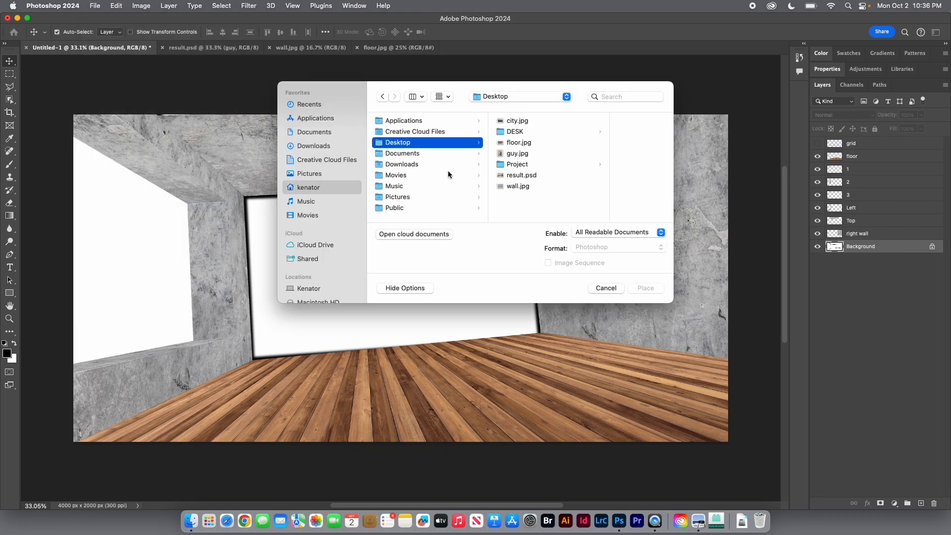
pyautogui.click(519, 121)
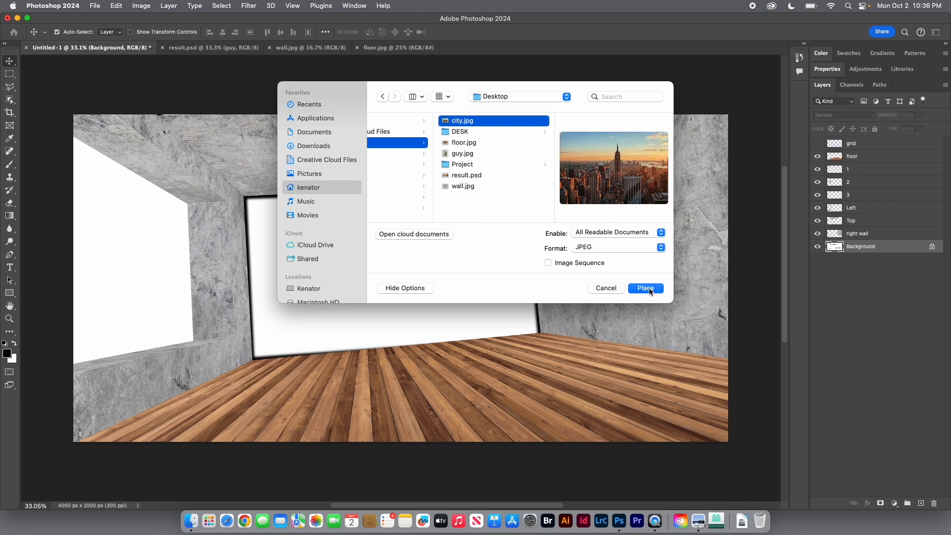
pyautogui.click(647, 289)
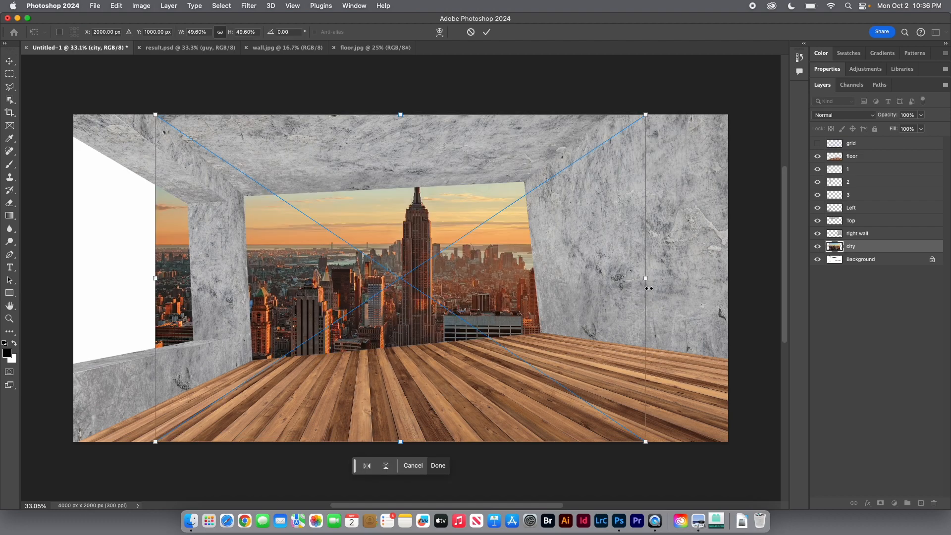
pyautogui.moveTo(646, 113); pyautogui.dragTo(602, 135)
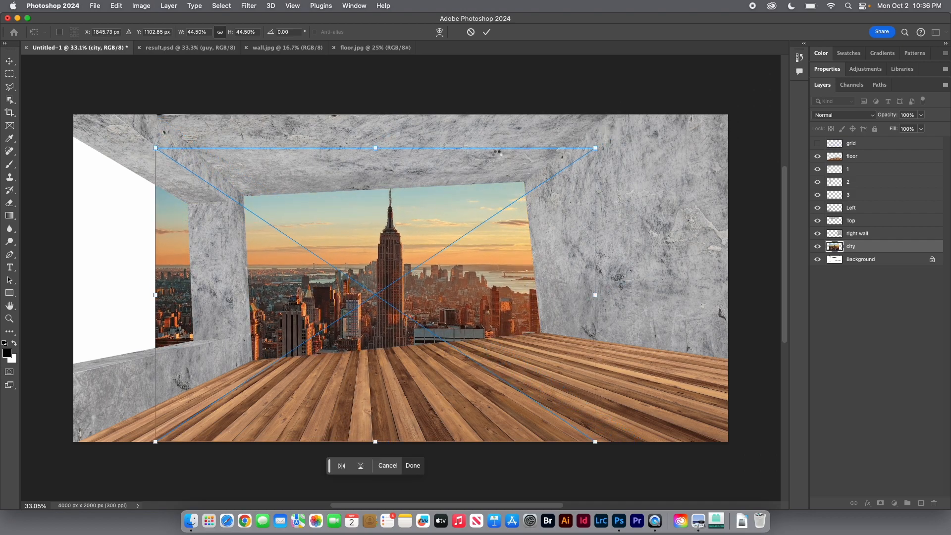
pyautogui.press('Return')
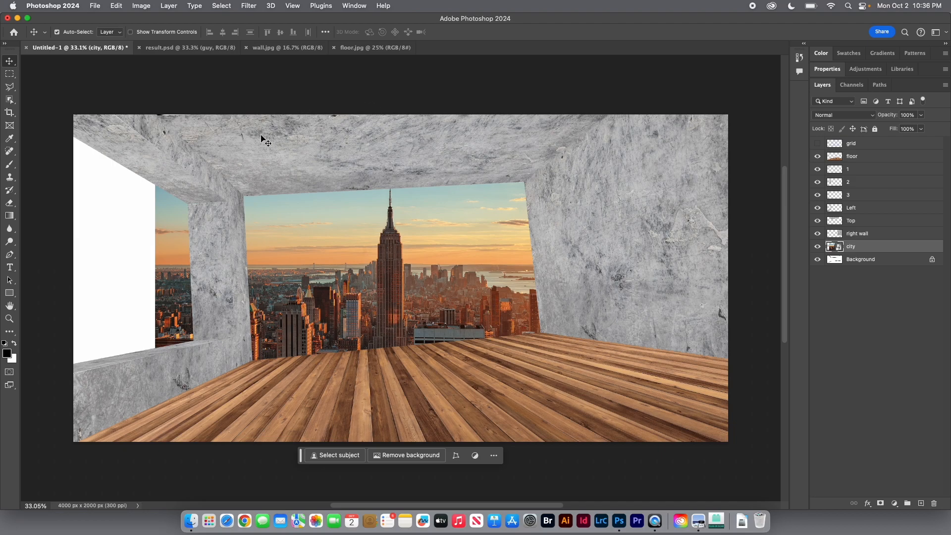
# Step: Rescale the city layer to about 47.6% and move it so the skyline fills both window openings
pyautogui.click(122, 8)
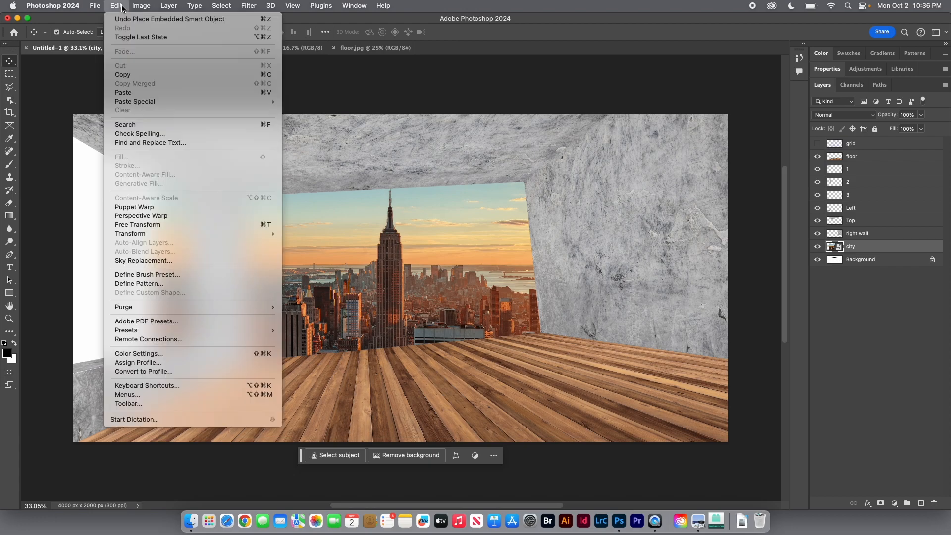
pyautogui.moveTo(151, 239)
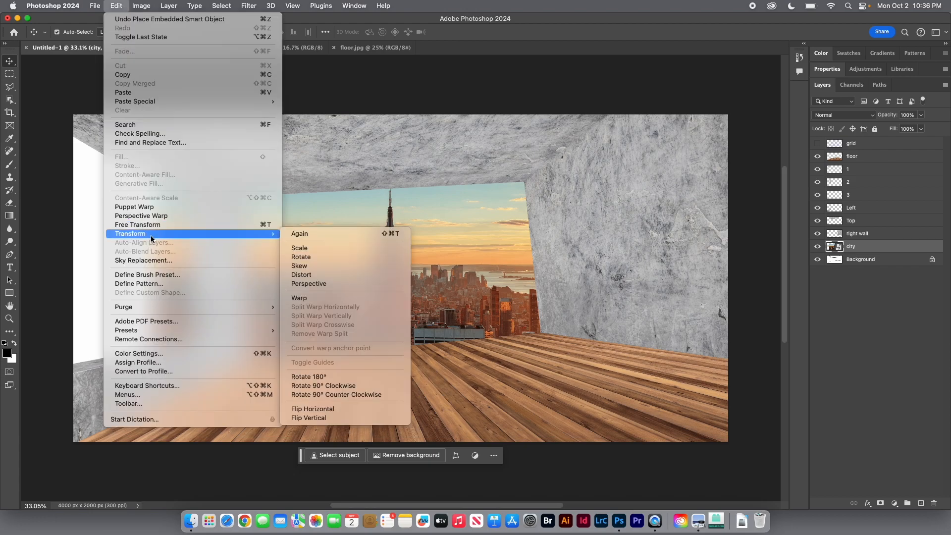
pyautogui.click(314, 252)
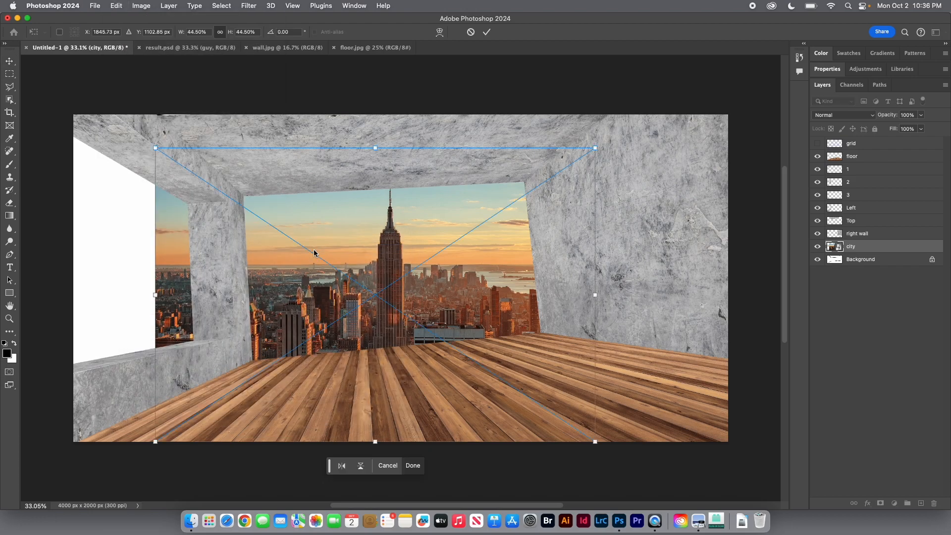
pyautogui.moveTo(596, 149); pyautogui.dragTo(571, 172)
pyautogui.moveTo(445, 268); pyautogui.dragTo(363, 219)
pyautogui.moveTo(488, 255); pyautogui.dragTo(544, 256)
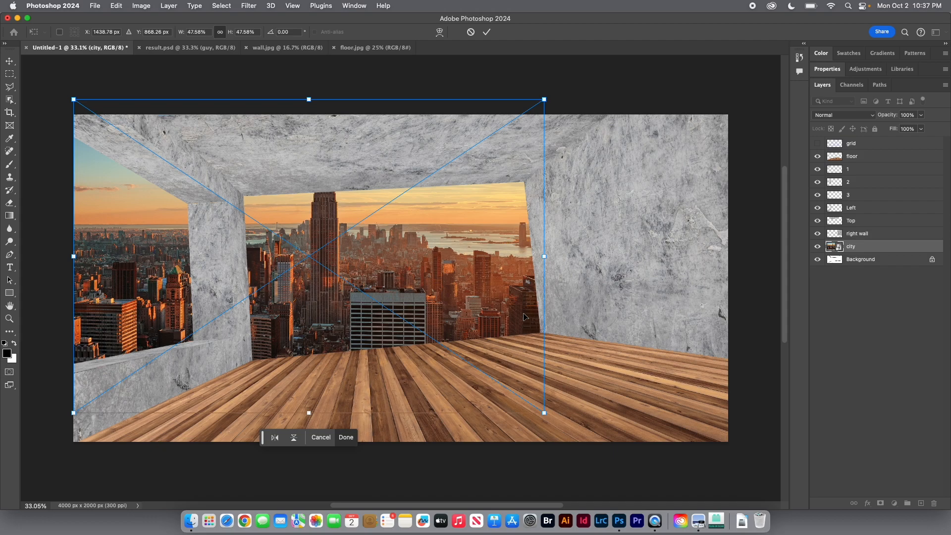
# Step: Switch to the result.psd document to examine how the city is positioned behind the windows
pyautogui.click(178, 50)
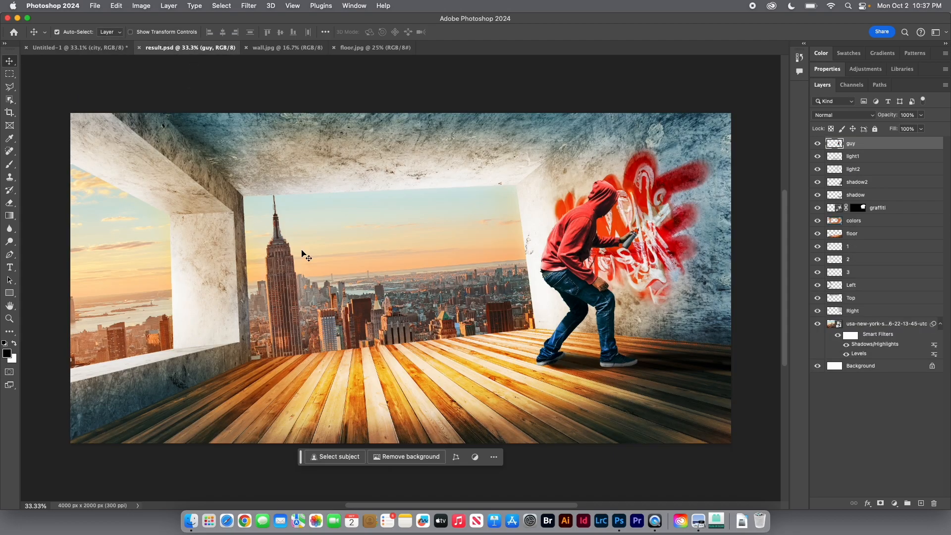
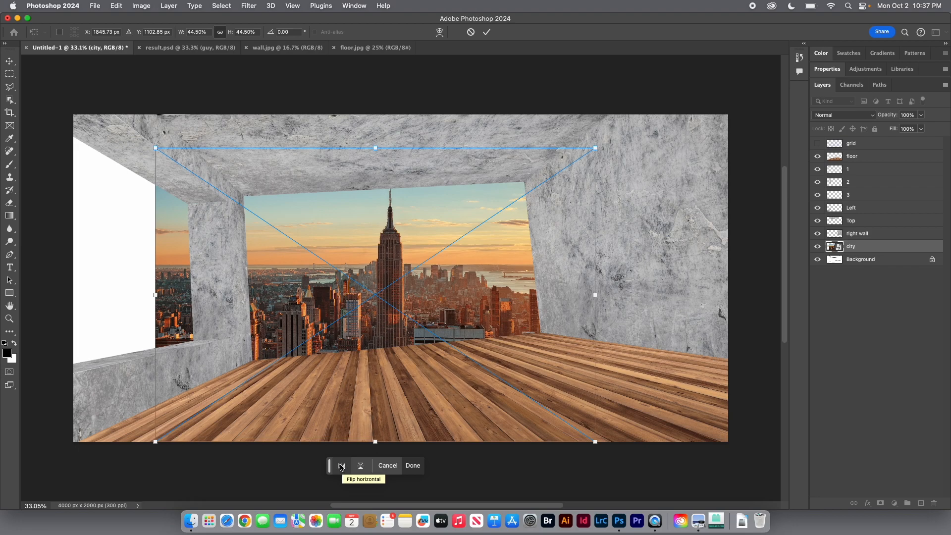
# Step: Flip the city photo horizontally, then move and enlarge it so it fills both window openings
pyautogui.rightClick(332, 225)
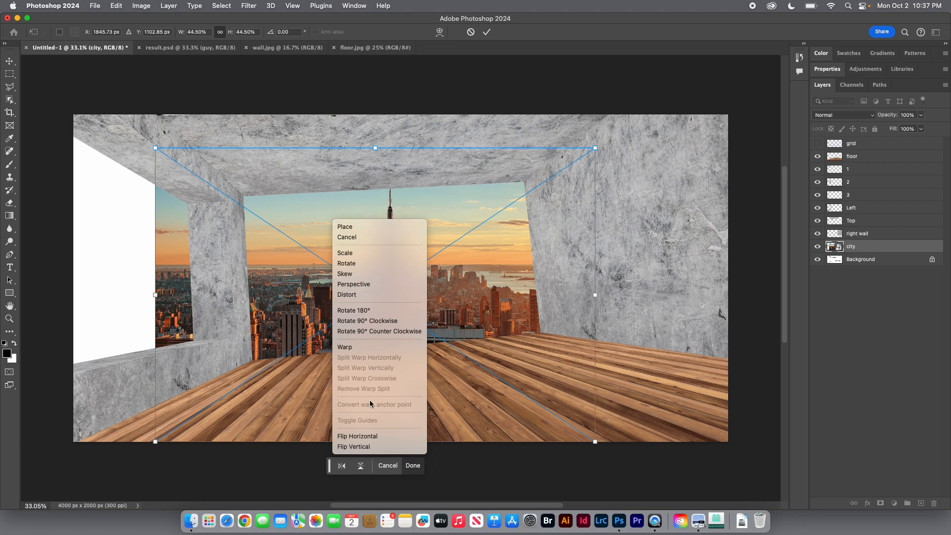
pyautogui.click(373, 440)
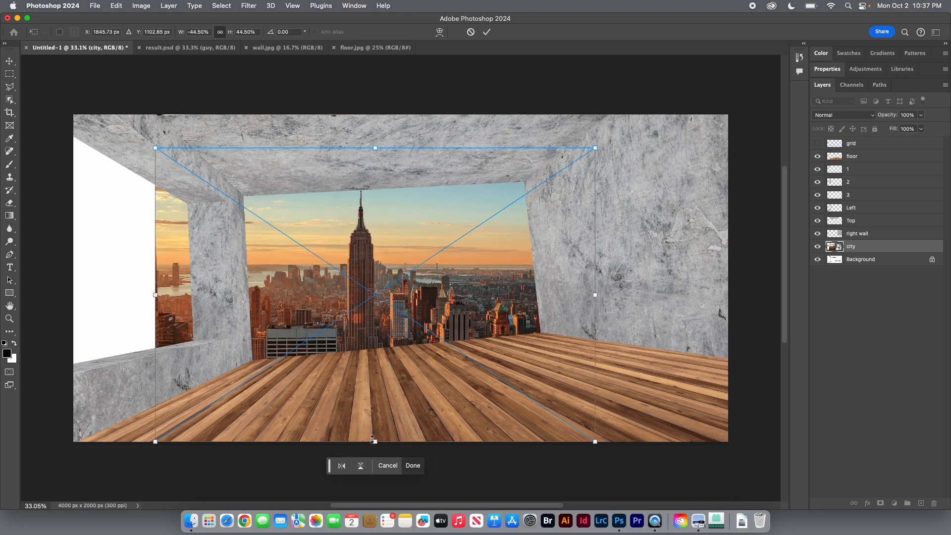
pyautogui.moveTo(472, 254); pyautogui.dragTo(385, 248)
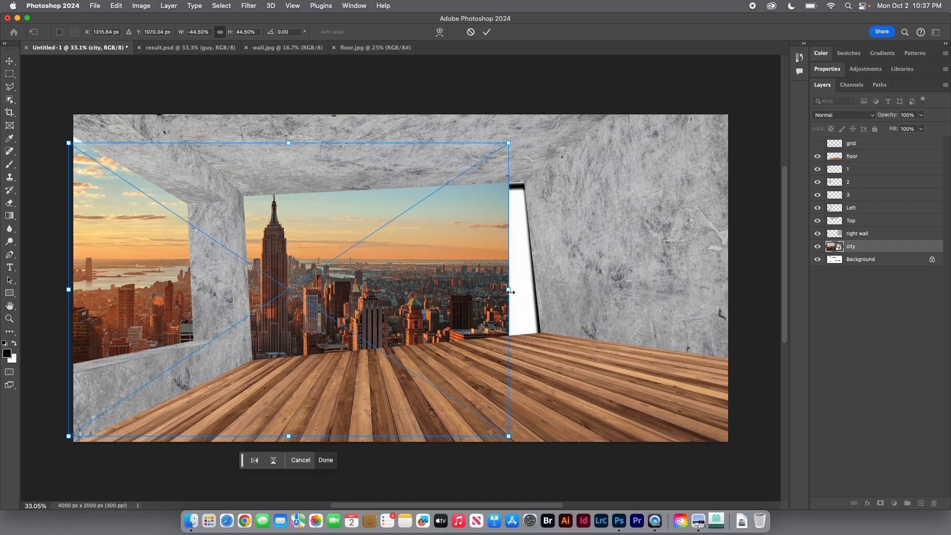
pyautogui.moveTo(511, 290); pyautogui.dragTo(590, 259)
pyautogui.press('Return')
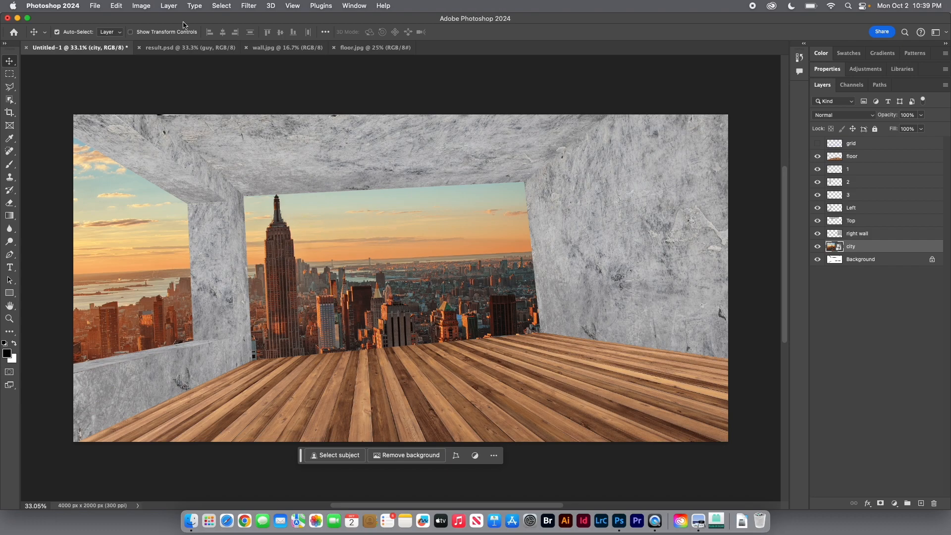
pyautogui.click(141, 6)
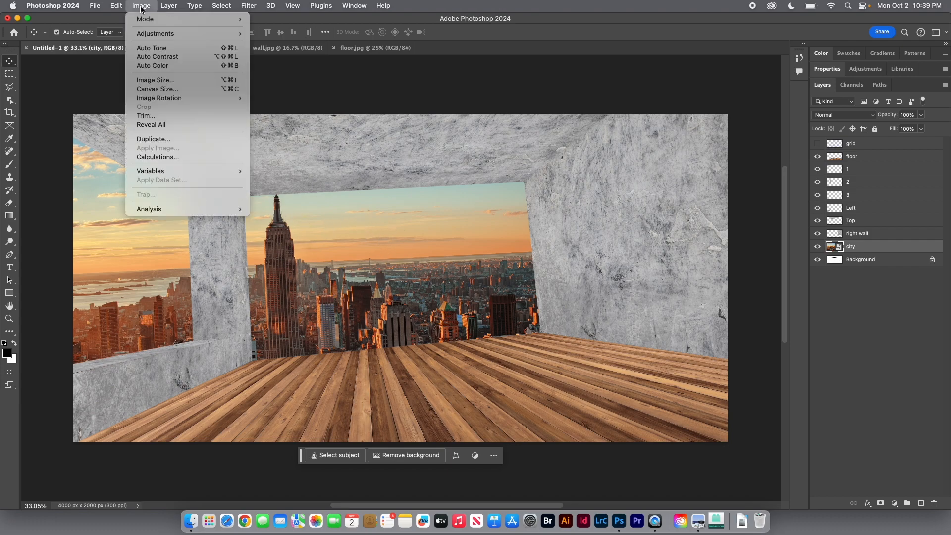
pyautogui.moveTo(144, 36)
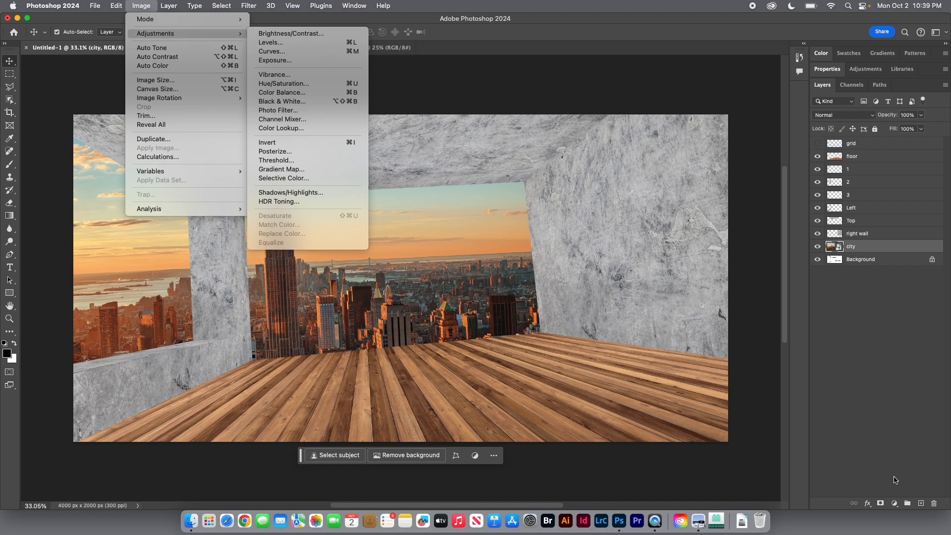
pyautogui.click(907, 498)
pyautogui.click(895, 503)
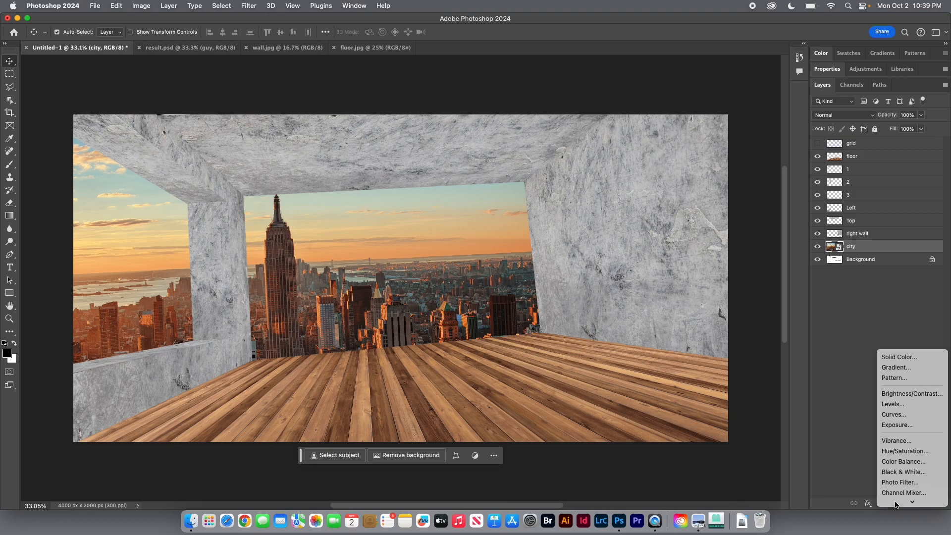
pyautogui.click(826, 367)
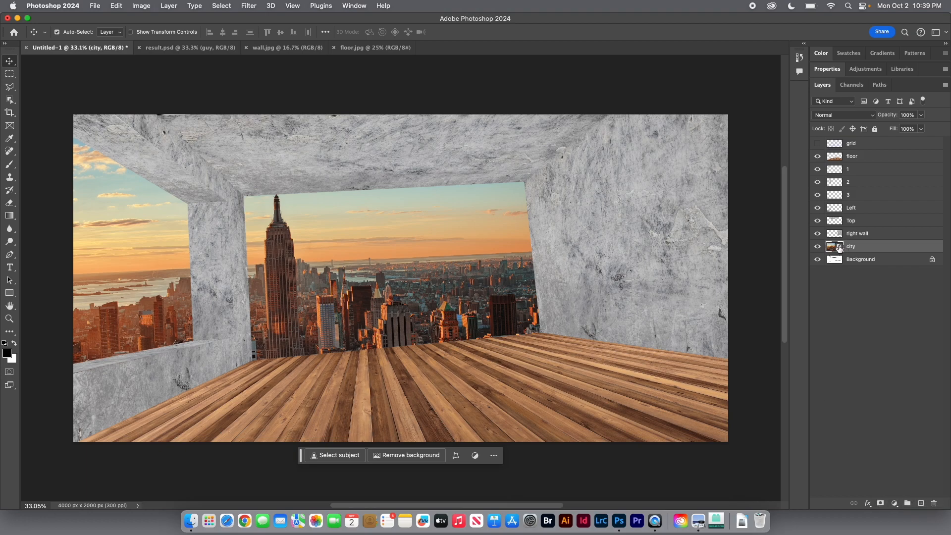
# Step: Apply a Brightness/Contrast adjustment to the city layer with brightness -18 and contrast 52
pyautogui.click(141, 6)
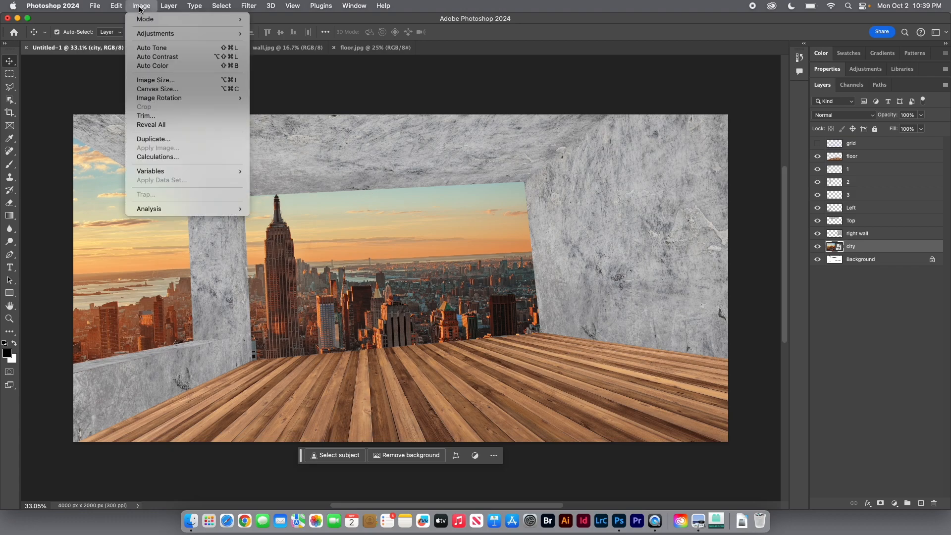
pyautogui.moveTo(154, 33)
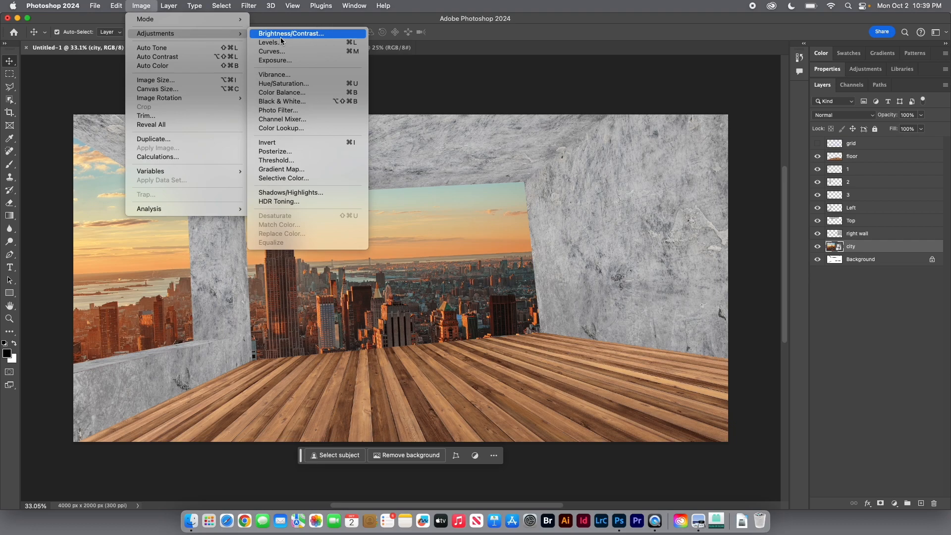
pyautogui.click(310, 34)
pyautogui.moveTo(452, 173)
pyautogui.mouseDown()
pyautogui.moveTo(440, 174)
pyautogui.moveTo(463, 196)
pyautogui.moveTo(479, 196)
pyautogui.moveTo(446, 172)
pyautogui.mouseUp()
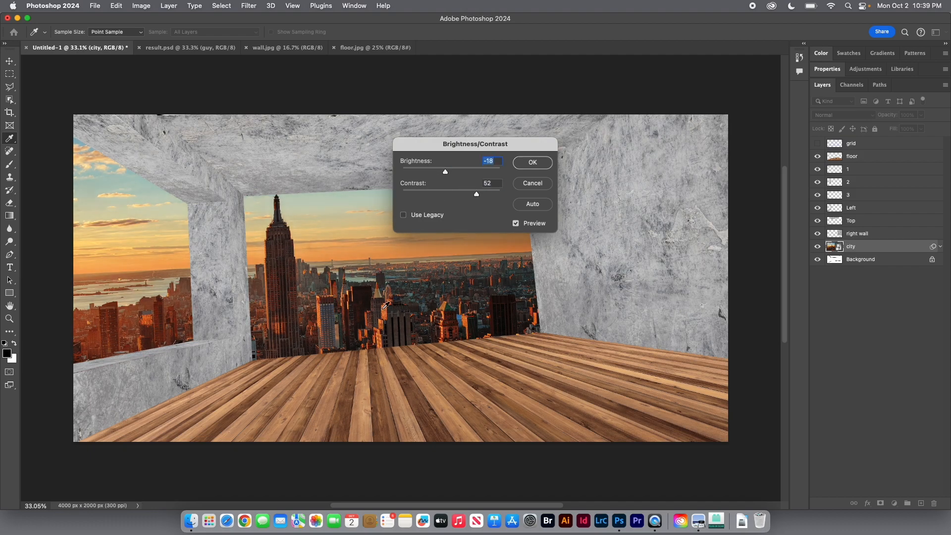
pyautogui.click(537, 162)
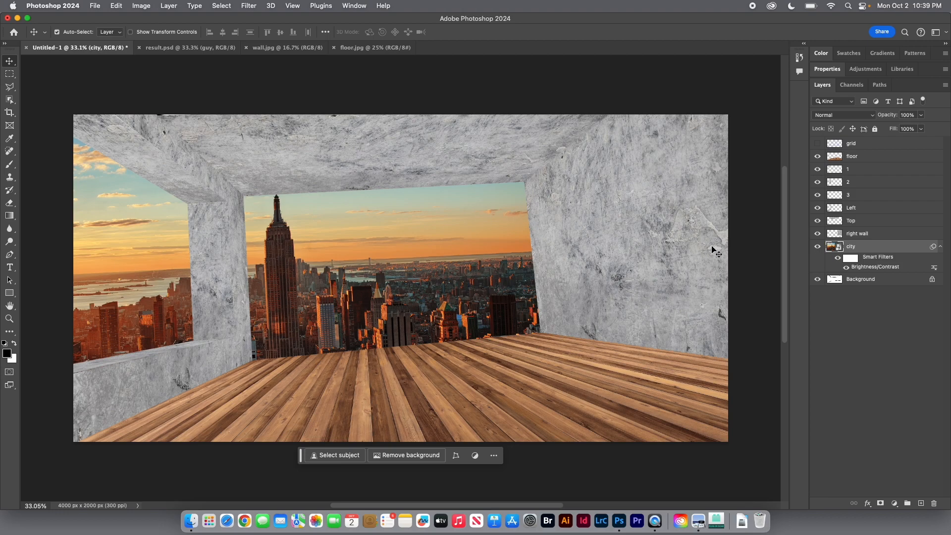
# Step: Brighten the right wall layer with a Brightness/Contrast adjustment
pyautogui.click(854, 237)
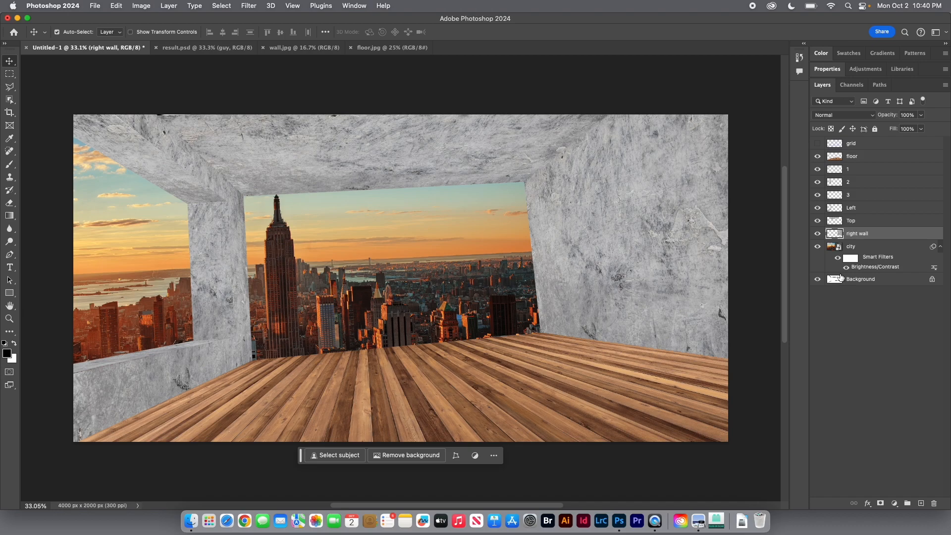
pyautogui.rightClick(880, 235)
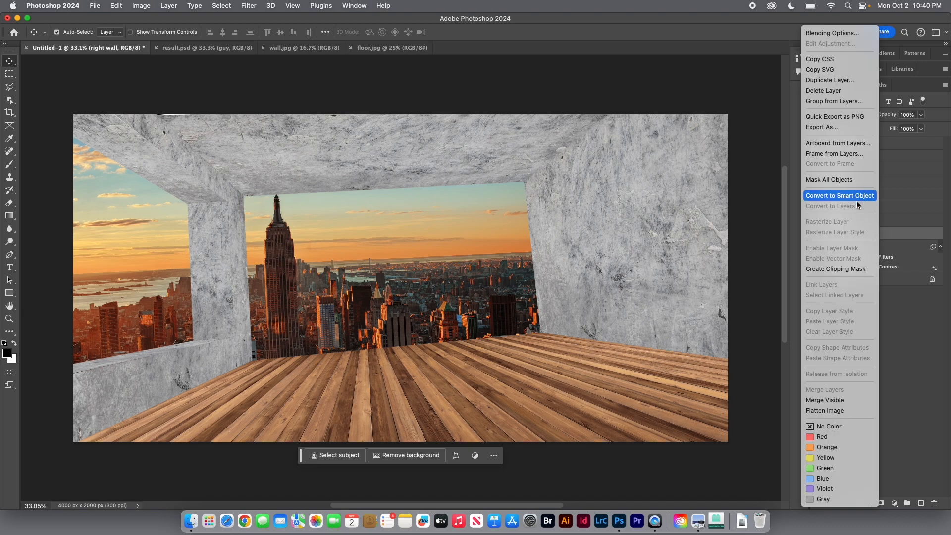
pyautogui.click(900, 332)
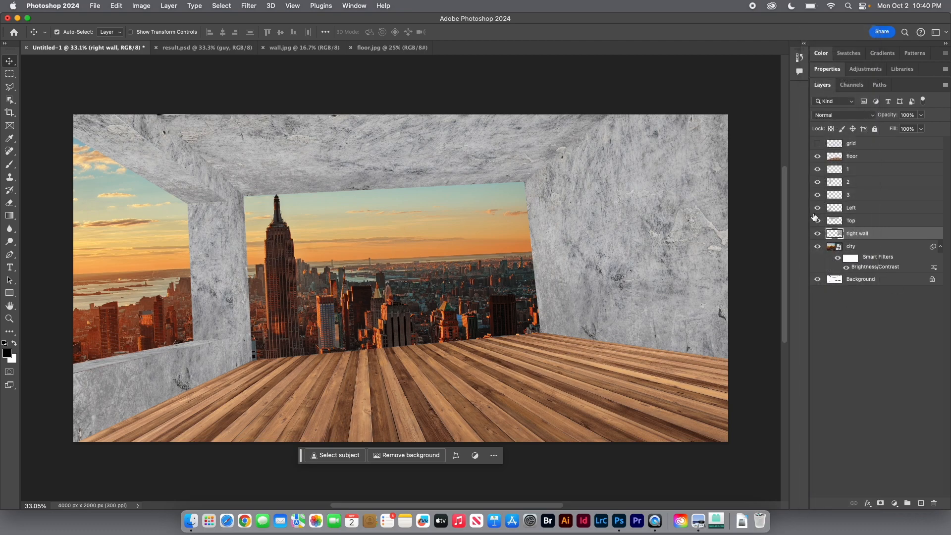
pyautogui.click(141, 6)
pyautogui.moveTo(170, 36)
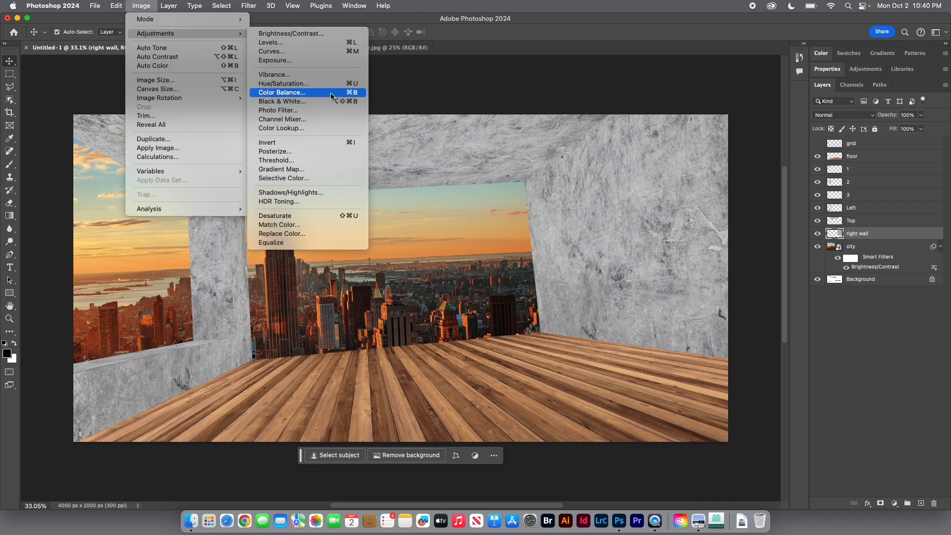
pyautogui.click(316, 34)
pyautogui.moveTo(452, 173); pyautogui.dragTo(447, 194)
pyautogui.click(464, 173)
pyautogui.click(530, 163)
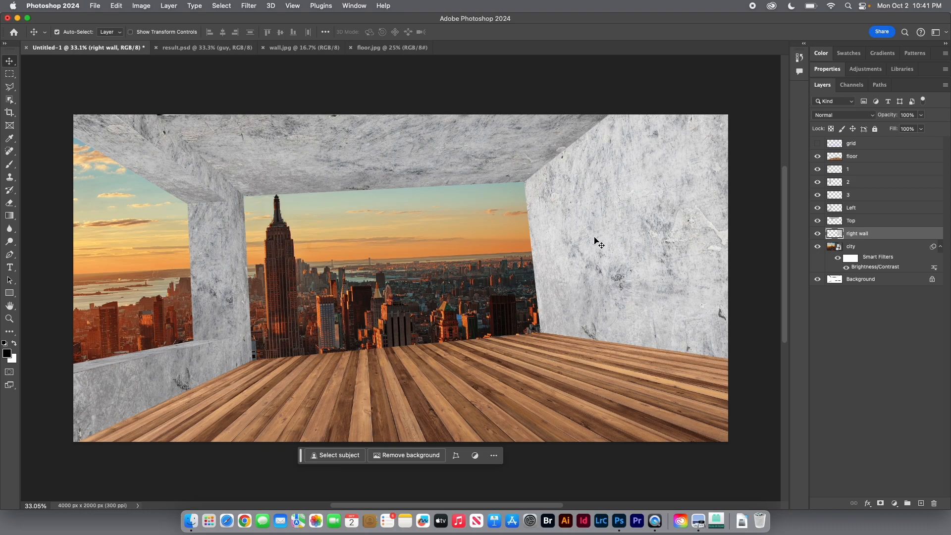
# Step: Apply a Brightness/Contrast adjustment to the Top ceiling layer with brightness -27 and contrast 37
pyautogui.click(860, 223)
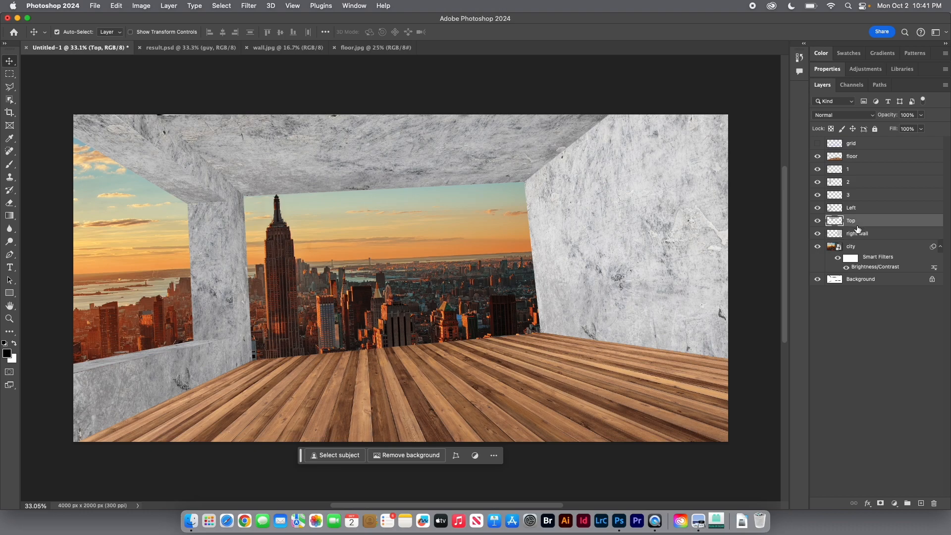
pyautogui.click(142, 6)
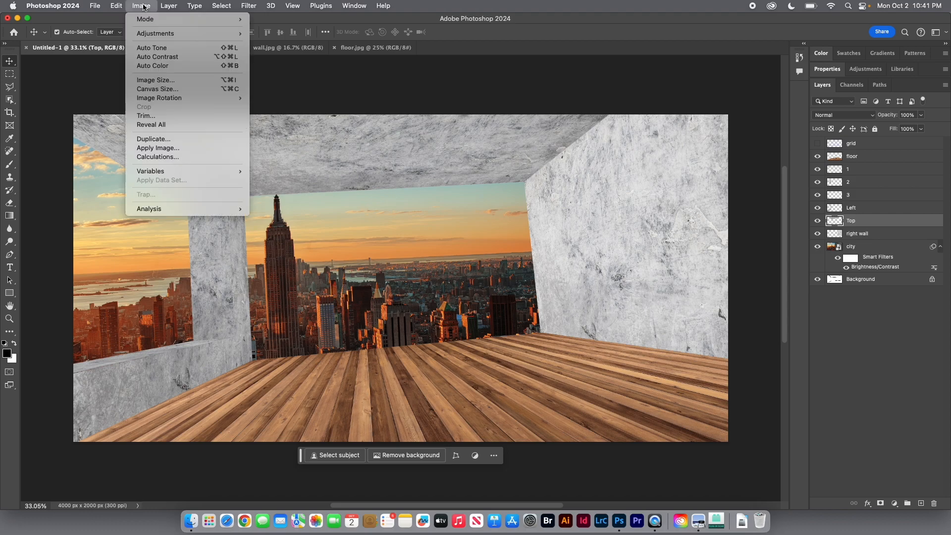
pyautogui.click(308, 34)
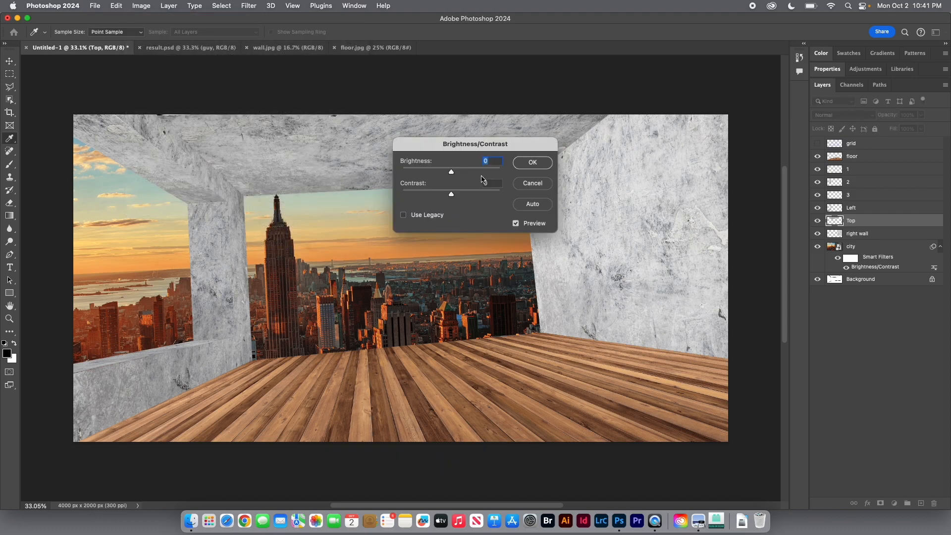
pyautogui.moveTo(451, 195); pyautogui.dragTo(443, 171)
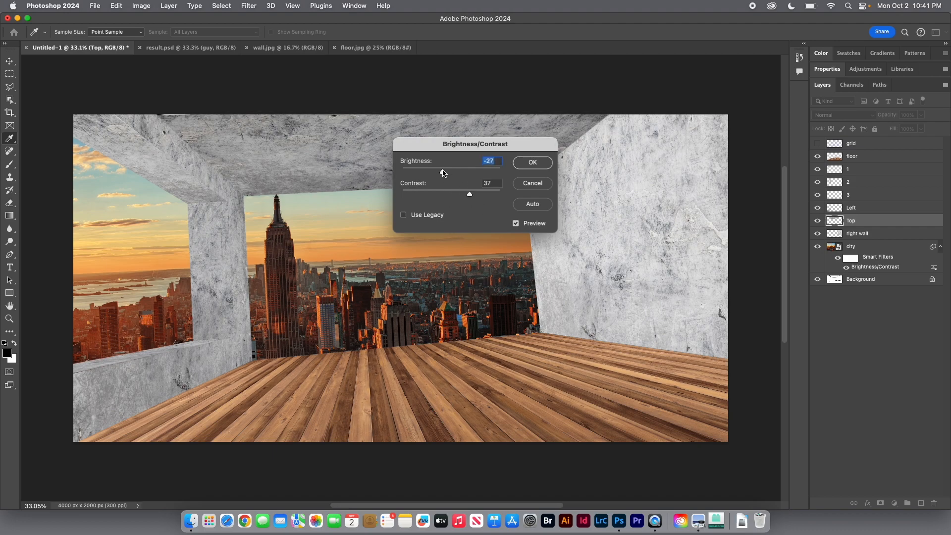
pyautogui.click(546, 160)
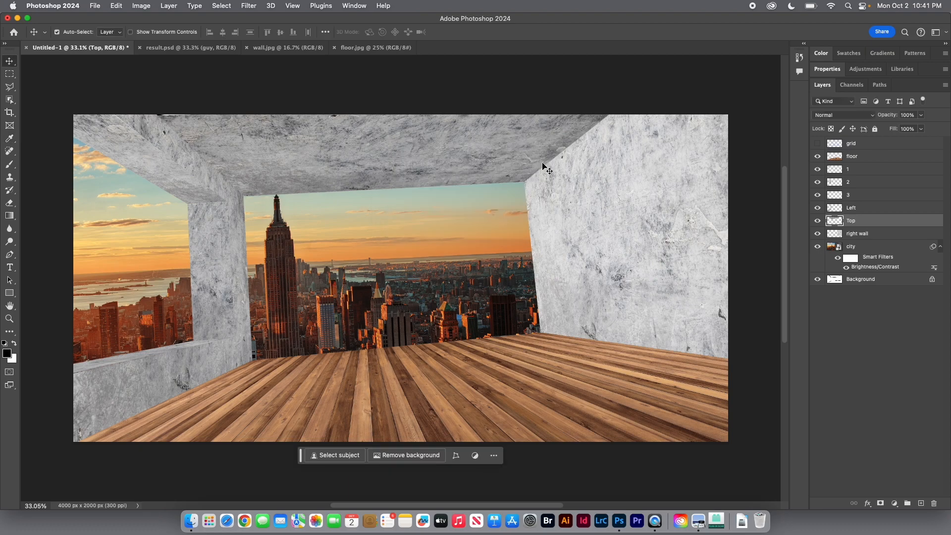
# Step: Darken the Left wall layer with a Brightness/Contrast adjustment
pyautogui.click(837, 208)
pyautogui.click(147, 7)
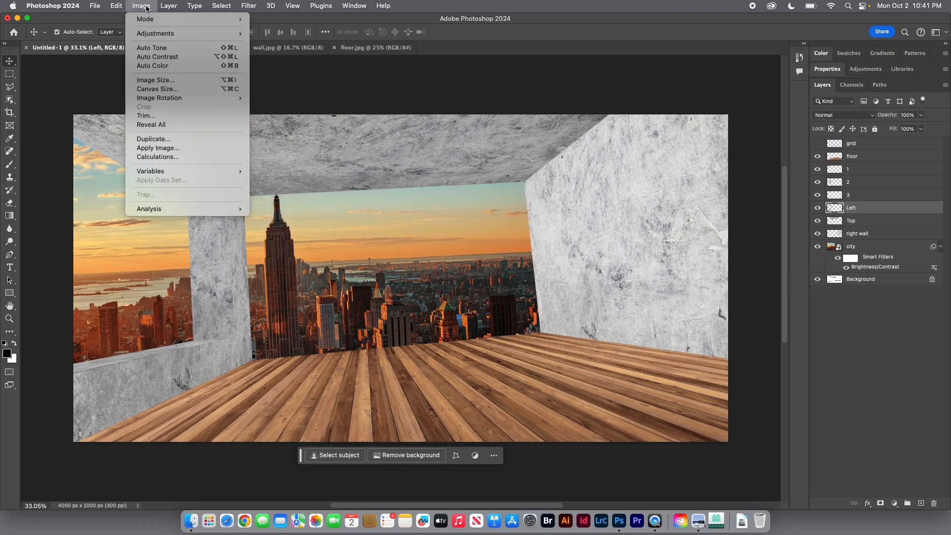
pyautogui.moveTo(166, 33)
pyautogui.click(273, 34)
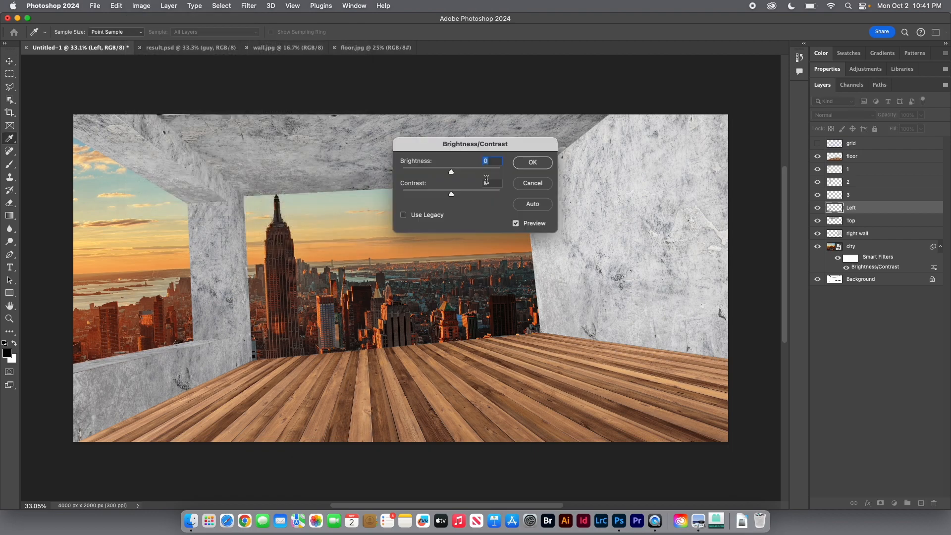
pyautogui.moveTo(452, 196); pyautogui.dragTo(429, 172)
pyautogui.click(538, 165)
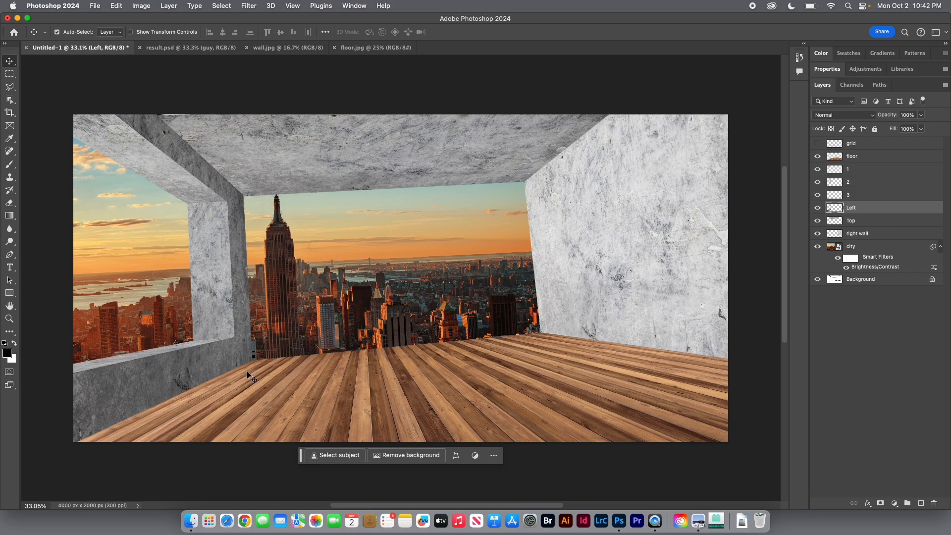
# Step: Boost the floor layer's contrast with an S-shaped Curves adjustment, raising the highlights and lowering the shadows from input 82 to output 64
pyautogui.click(842, 157)
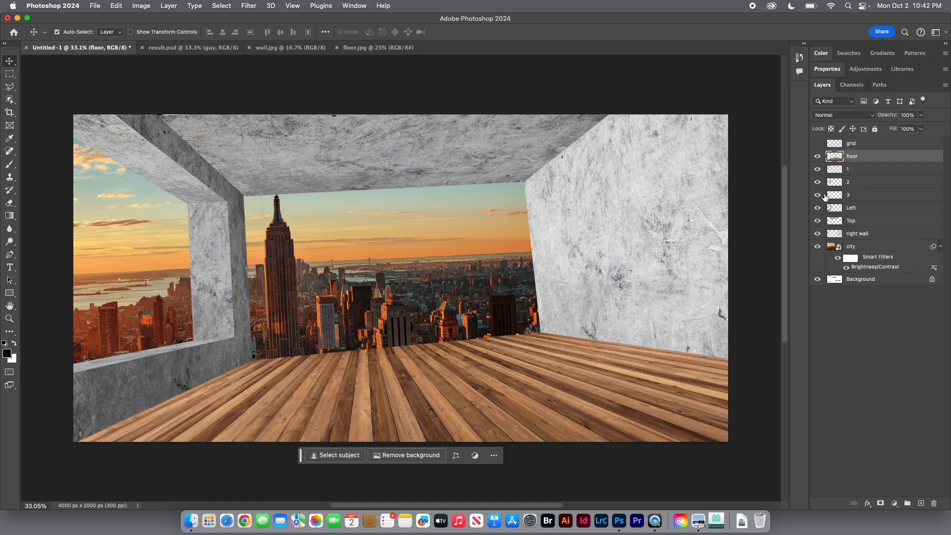
pyautogui.click(139, 6)
pyautogui.moveTo(153, 35)
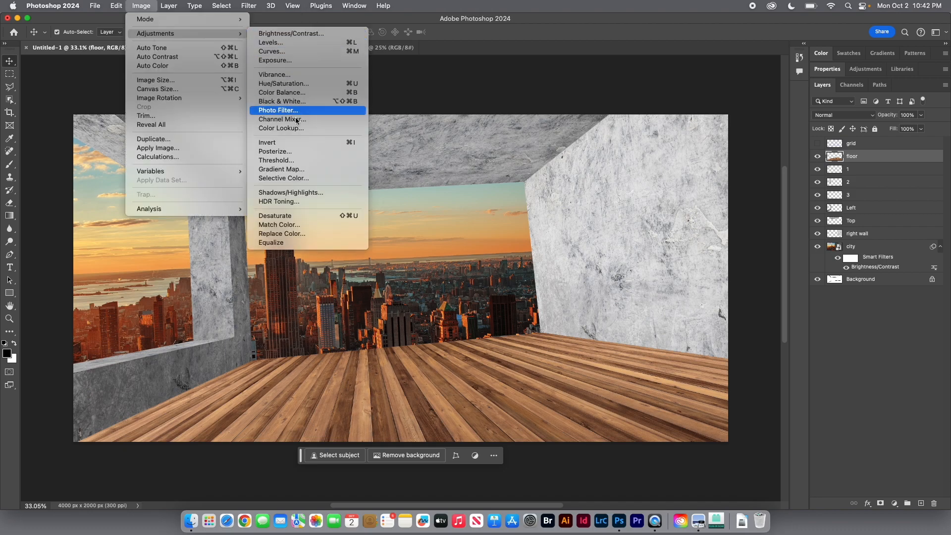
pyautogui.click(308, 51)
pyautogui.moveTo(446, 189); pyautogui.dragTo(446, 183)
pyautogui.moveTo(402, 231); pyautogui.dragTo(403, 242)
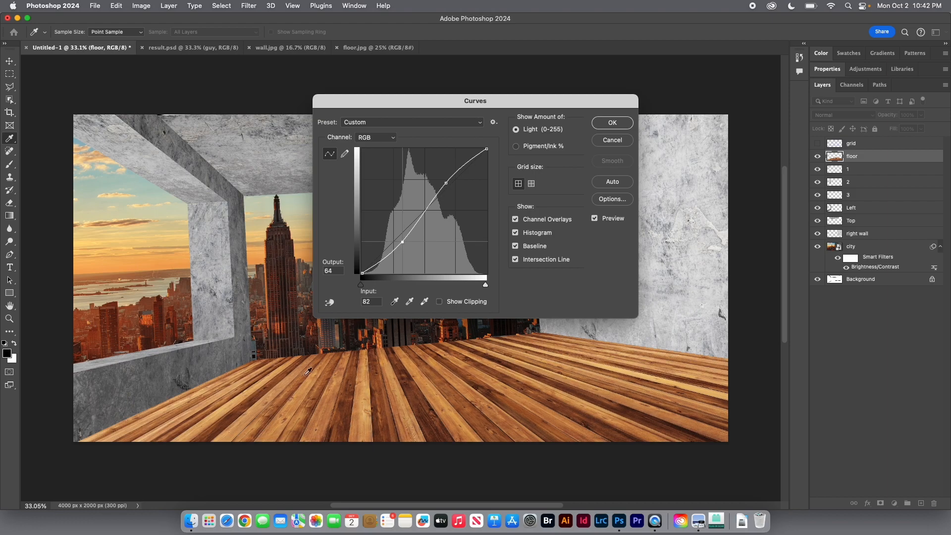
pyautogui.click(613, 124)
# Step: Brighten layer 1 with Curves by moving the white point to input 234 and raising the upper part of the curve
pyautogui.click(465, 190)
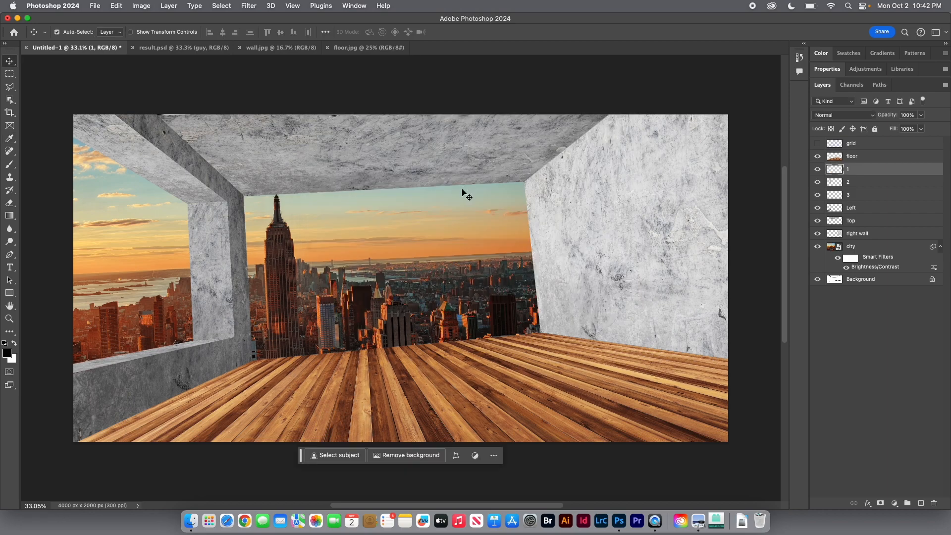
pyautogui.press('super+m')
pyautogui.moveTo(422, 213); pyautogui.dragTo(420, 208)
pyautogui.moveTo(484, 288); pyautogui.dragTo(475, 287)
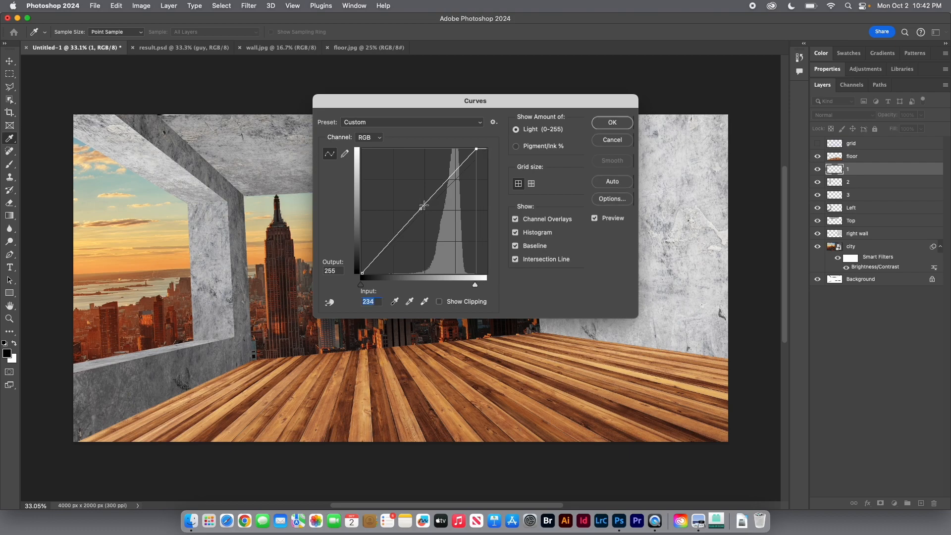
pyautogui.moveTo(445, 183); pyautogui.dragTo(442, 178)
pyautogui.click(612, 122)
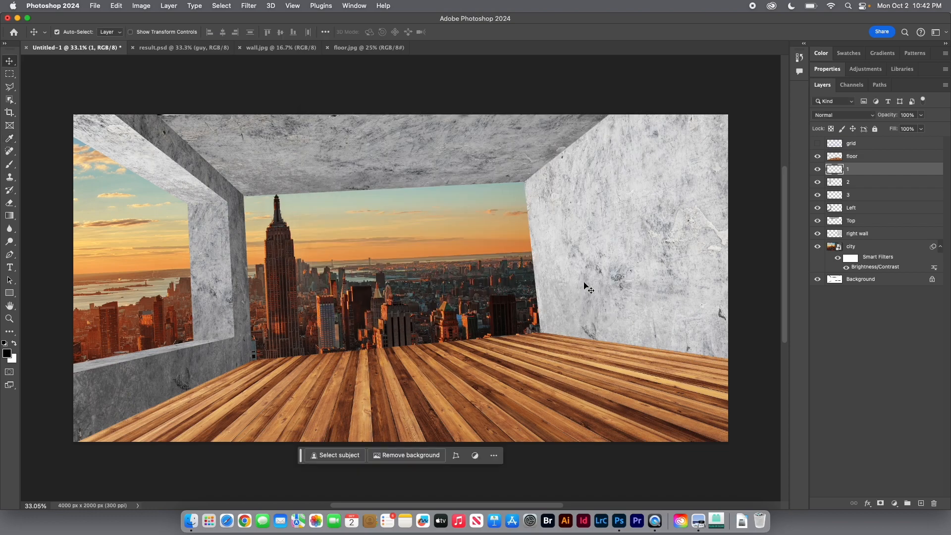
# Step: Brighten layer 2, the wall pillar's outer face, with a Curves adjustment
pyautogui.click(849, 182)
pyautogui.press('super+m')
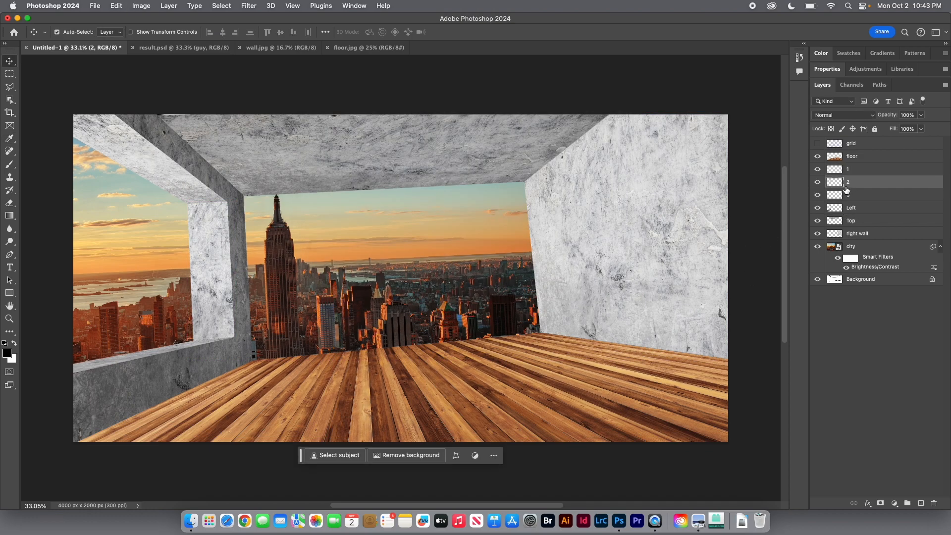
# Step: Brighten layer 3 with Curves by lowering the white point input and adding points at input 145, output 193 and input 60, output 73
pyautogui.click(847, 196)
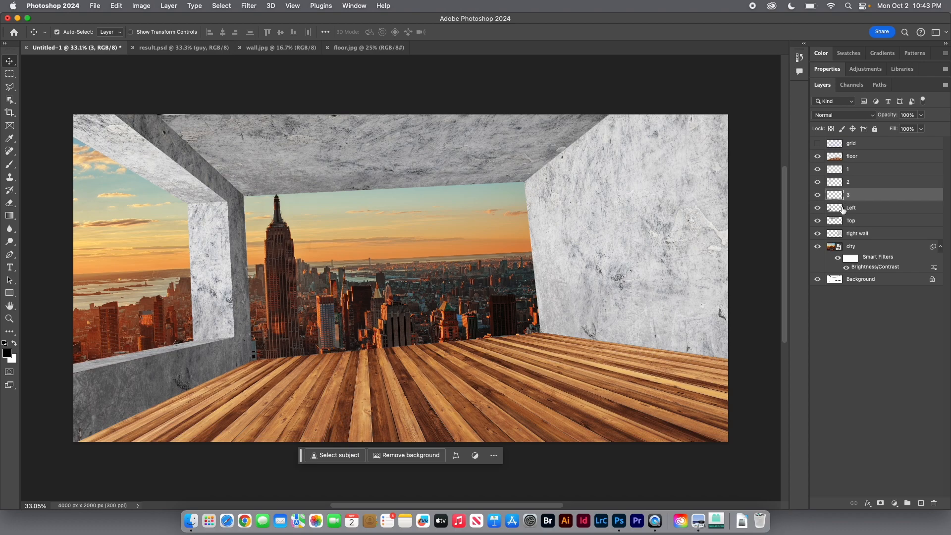
pyautogui.press('super+m')
pyautogui.moveTo(486, 285); pyautogui.dragTo(473, 286)
pyautogui.moveTo(440, 191); pyautogui.dragTo(433, 179)
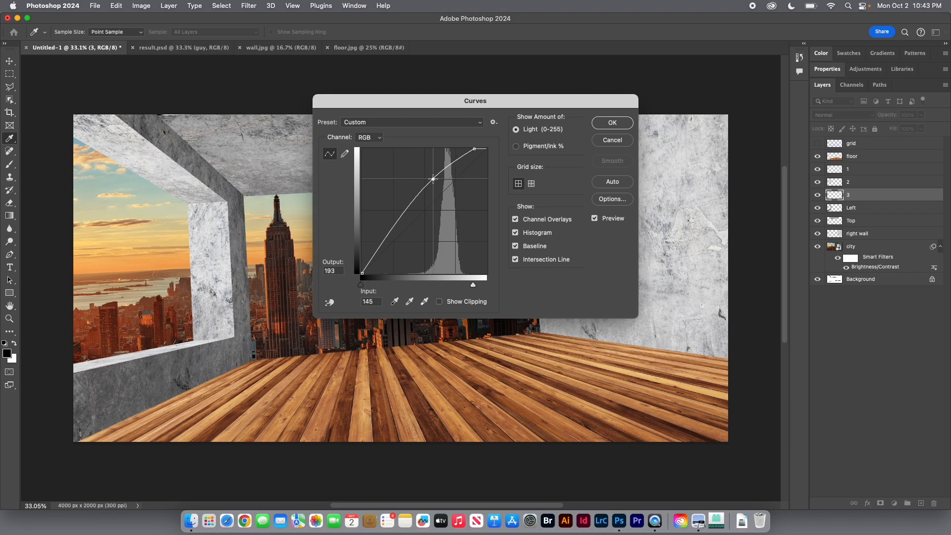
pyautogui.moveTo(388, 237); pyautogui.dragTo(392, 238)
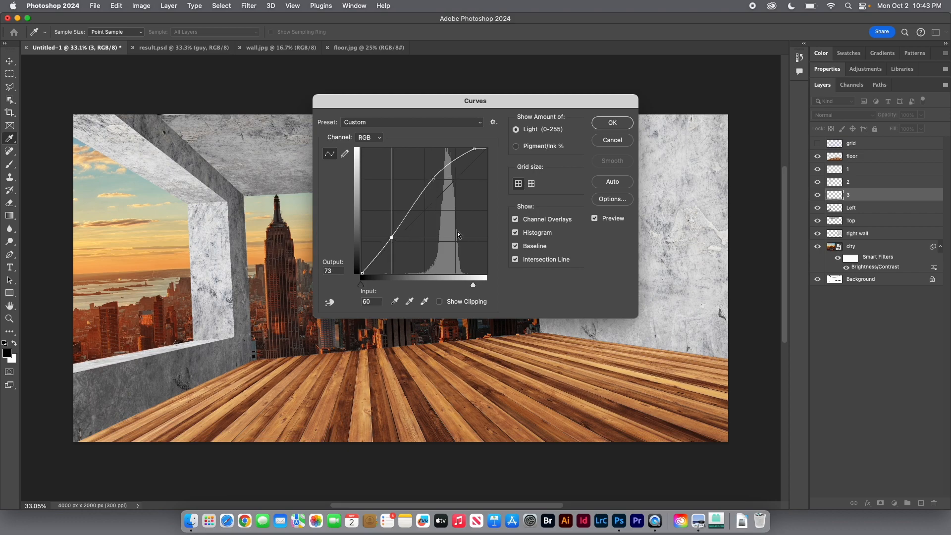
pyautogui.click(611, 122)
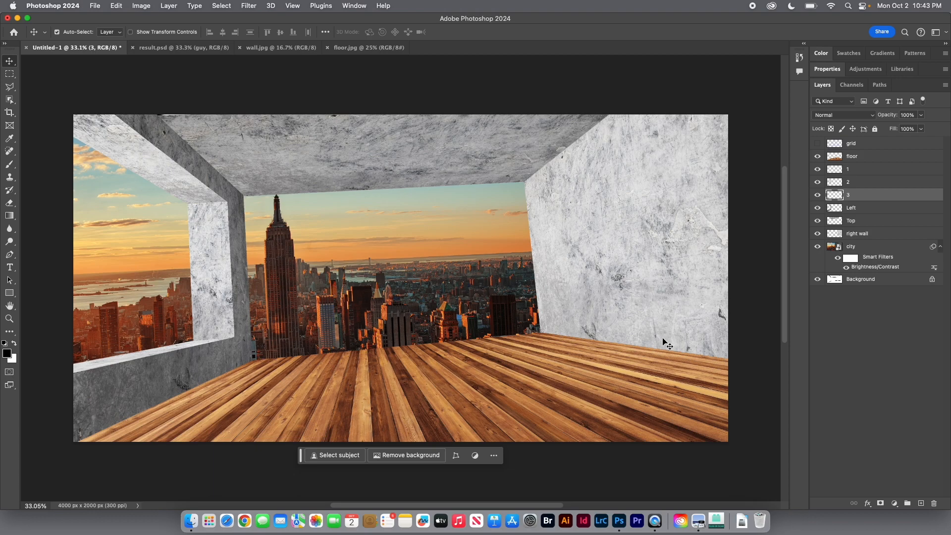
# Step: Slightly darken the right wall layer by lowering the midtones with a Curves adjustment
pyautogui.click(849, 236)
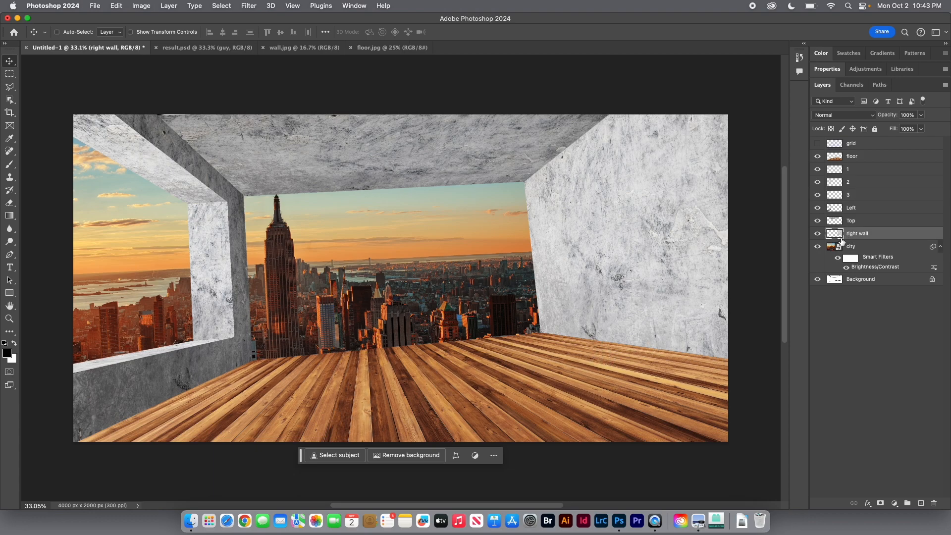
pyautogui.press('super+m')
pyautogui.moveTo(430, 207); pyautogui.dragTo(438, 209)
pyautogui.click(613, 123)
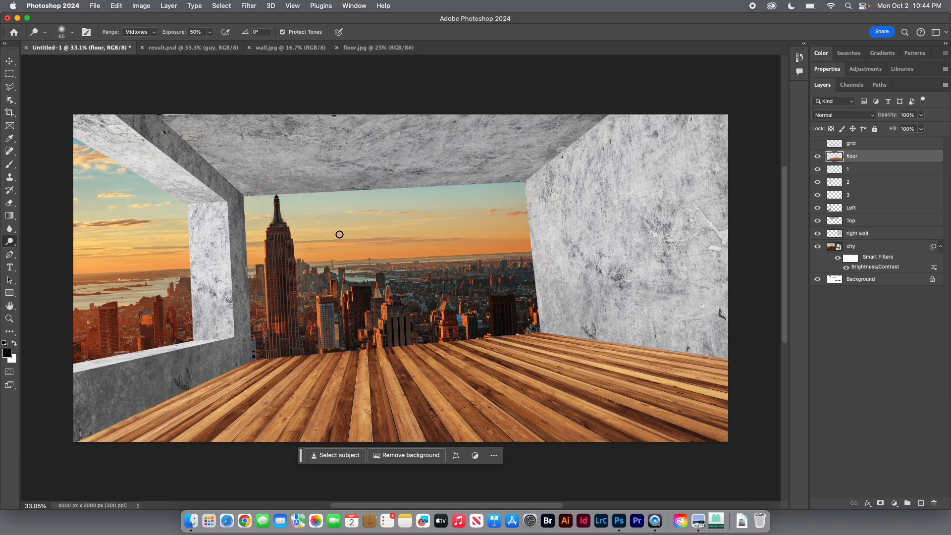
# Step: Dodge the midtones along the floor's far edge below the skyline with a 412 px soft brush, lowering the exposure to 29%
pyautogui.click(71, 33)
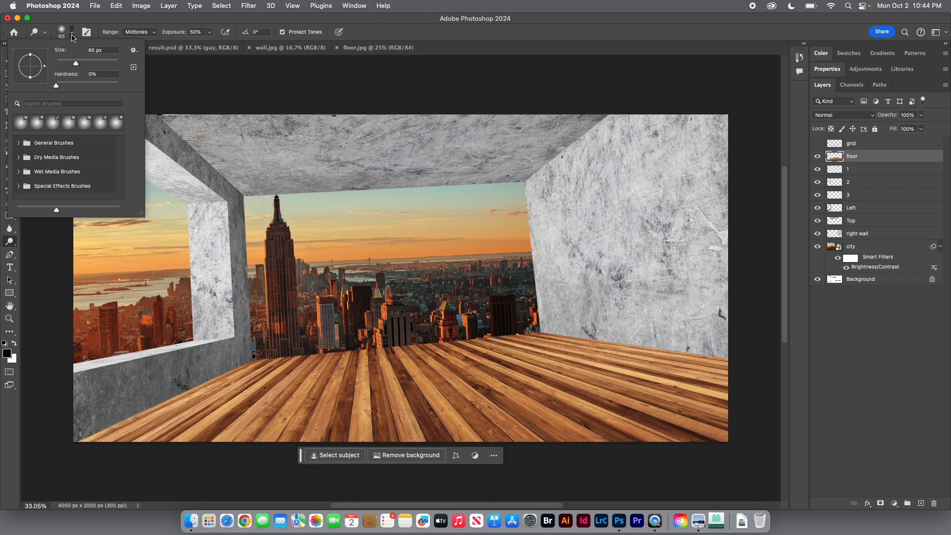
pyautogui.moveTo(99, 63); pyautogui.dragTo(106, 65)
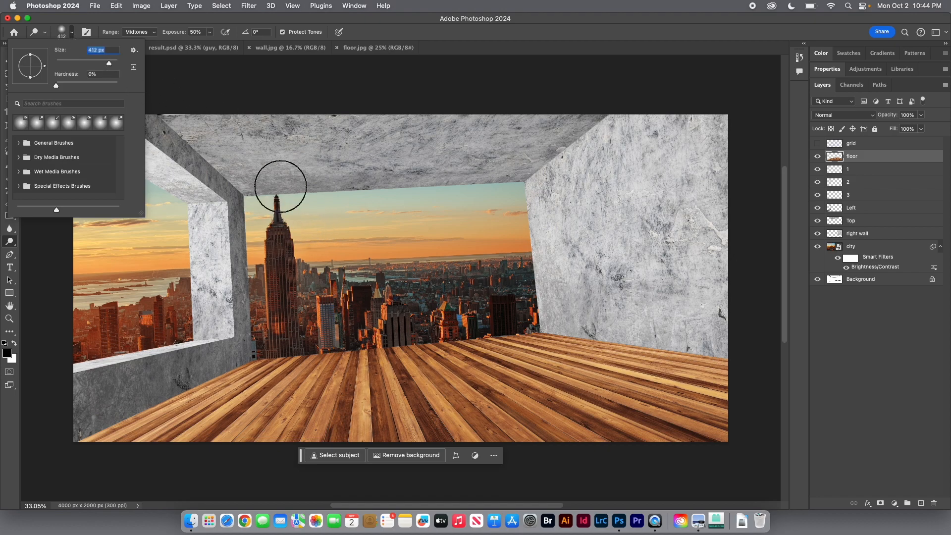
pyautogui.click(61, 34)
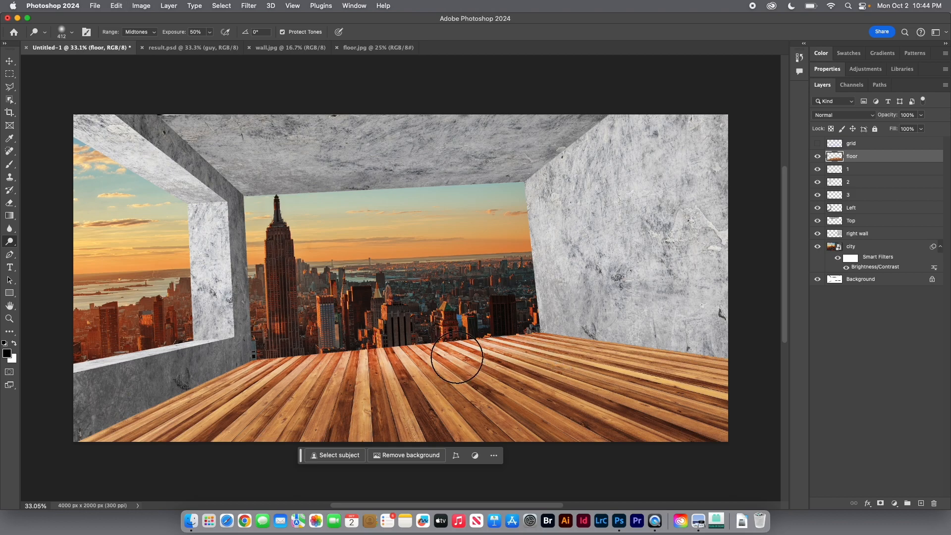
pyautogui.click(211, 32)
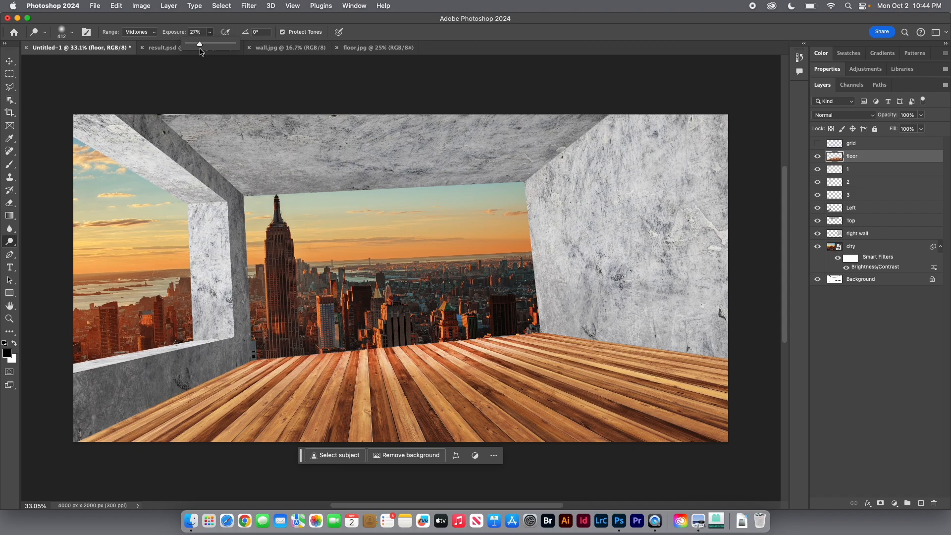
pyautogui.click(184, 36)
pyautogui.moveTo(321, 350)
pyautogui.mouseDown()
pyautogui.moveTo(531, 347)
pyautogui.moveTo(460, 337)
pyautogui.moveTo(239, 347)
pyautogui.moveTo(593, 335)
pyautogui.moveTo(557, 333)
pyautogui.moveTo(696, 350)
pyautogui.mouseUp()
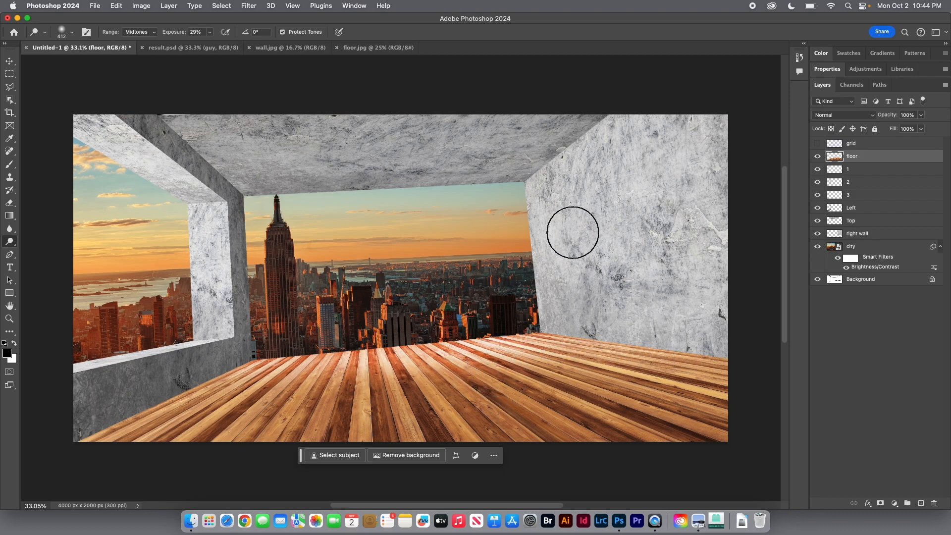
# Step: Dodge the right wall along its edge beside the skyline and the Top ceiling layer near the adjoining corner
pyautogui.click(861, 234)
pyautogui.moveTo(527, 185)
pyautogui.mouseDown()
pyautogui.moveTo(521, 230)
pyautogui.moveTo(541, 377)
pyautogui.moveTo(512, 163)
pyautogui.moveTo(539, 204)
pyautogui.moveTo(542, 154)
pyautogui.moveTo(575, 293)
pyautogui.mouseUp()
pyautogui.click(861, 222)
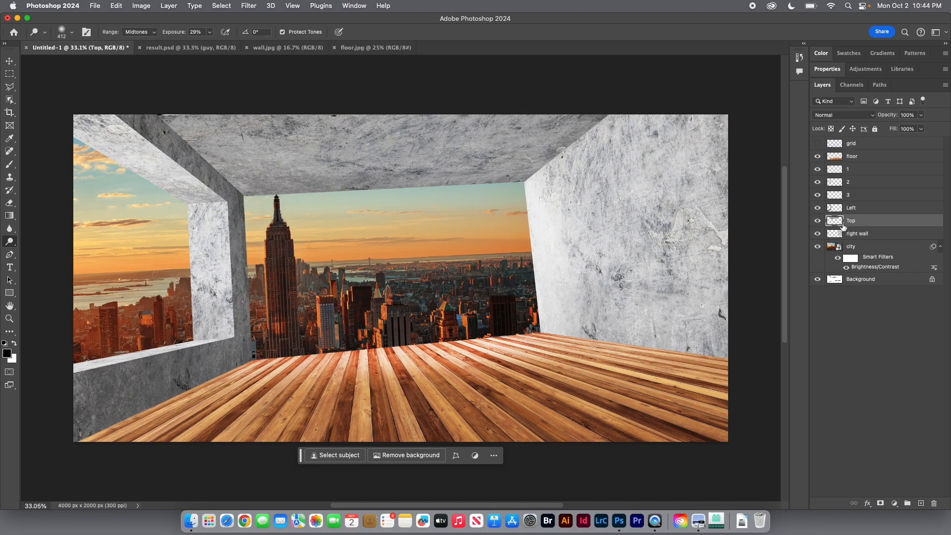
pyautogui.moveTo(544, 163)
pyautogui.mouseDown()
pyautogui.moveTo(528, 178)
pyautogui.moveTo(541, 187)
pyautogui.moveTo(440, 193)
pyautogui.moveTo(525, 191)
pyautogui.moveTo(544, 180)
pyautogui.mouseUp()
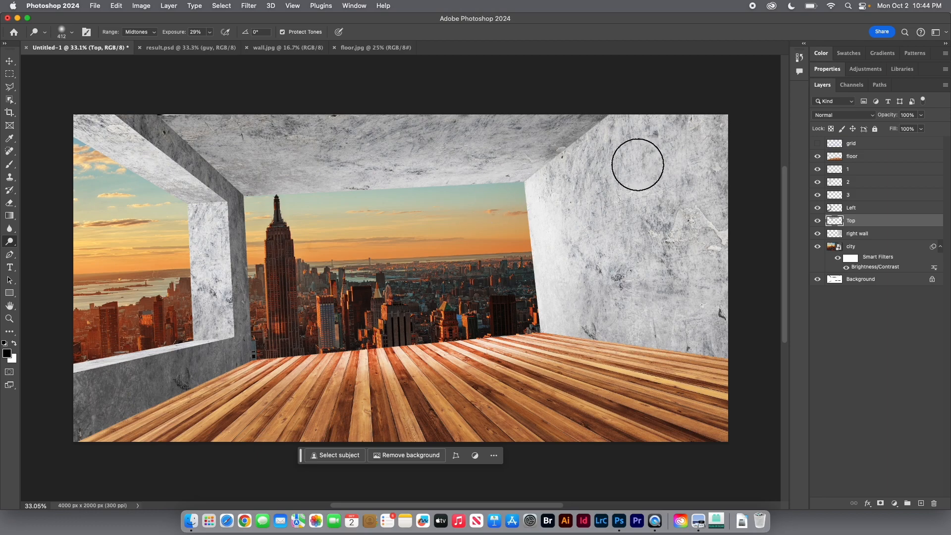
# Step: Dodge the window-side edges of the Left and 3 layers with the brush reduced to 100 px, and select layer 2
pyautogui.click(840, 210)
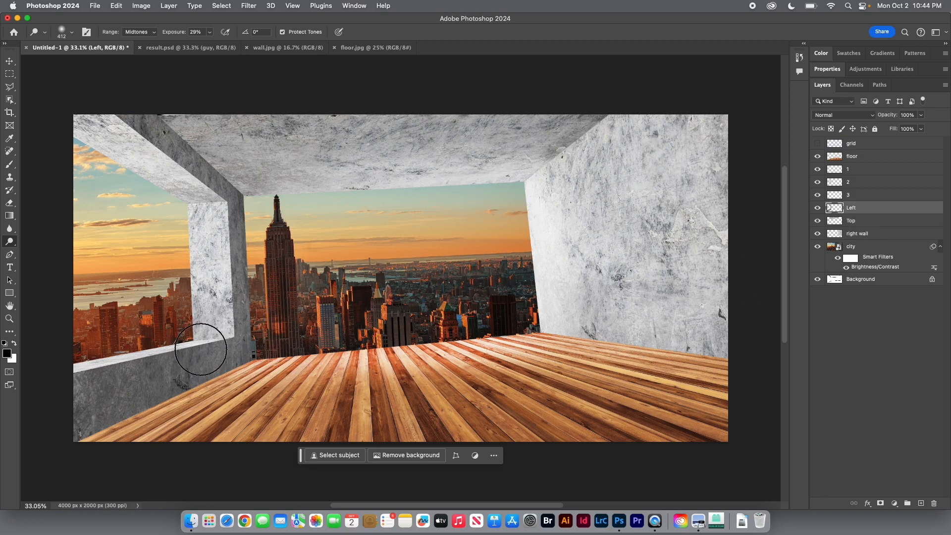
pyautogui.click(61, 32)
pyautogui.press('Return')
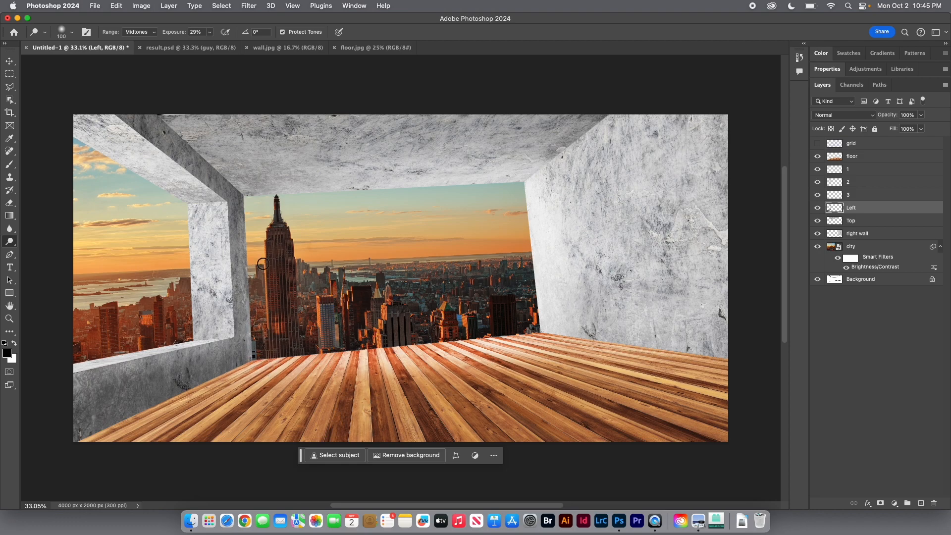
pyautogui.click(853, 196)
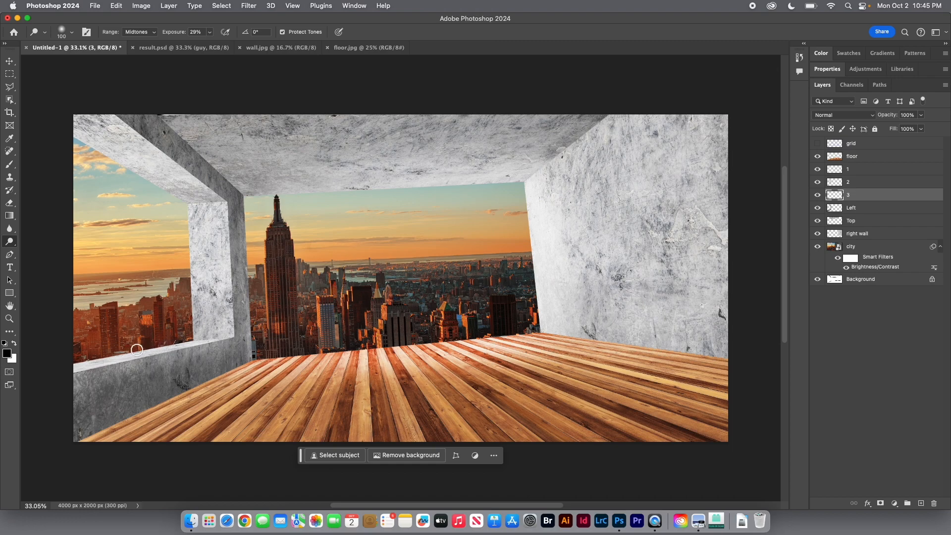
pyautogui.click(843, 183)
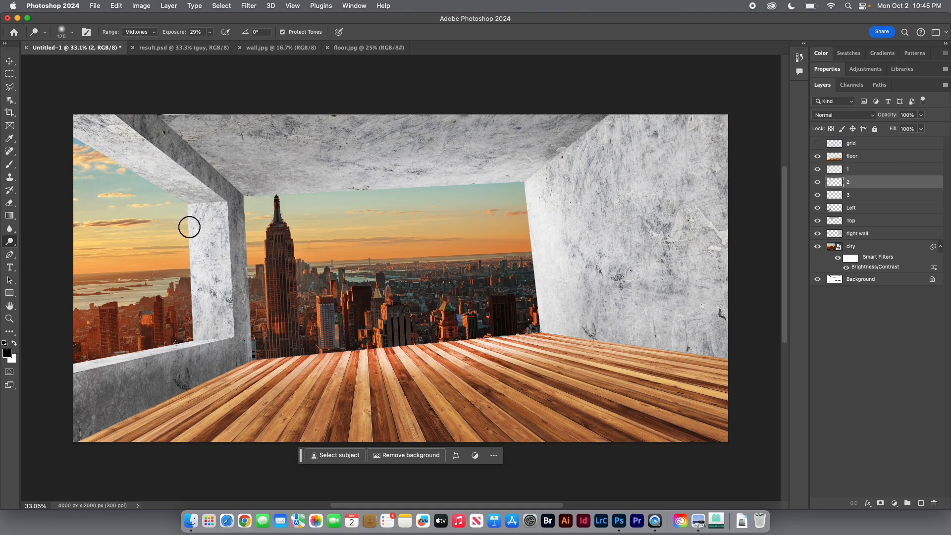
# Step: Dodge layer 1 and the Top ceiling layer's edge above the skyline with a 175 px brush
pyautogui.click(837, 171)
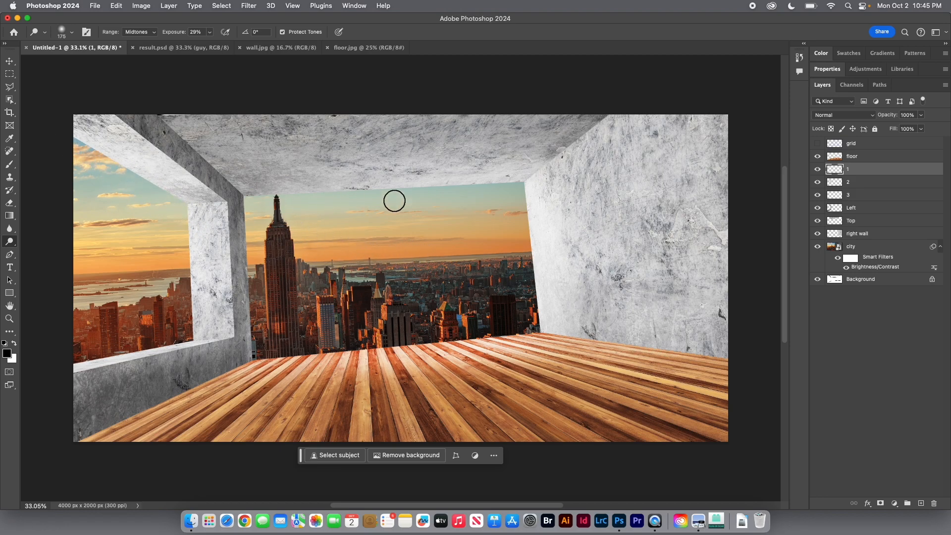
pyautogui.click(859, 224)
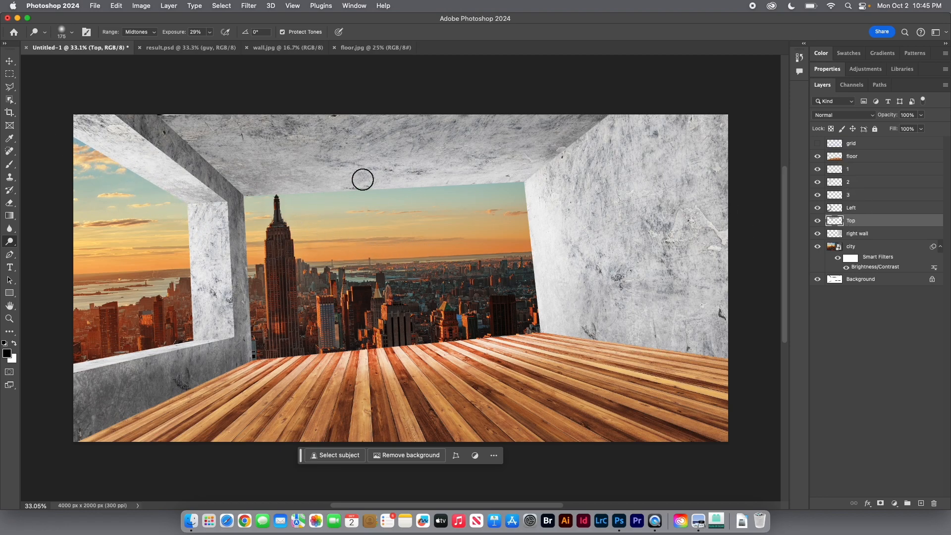
pyautogui.moveTo(288, 186); pyautogui.dragTo(285, 185)
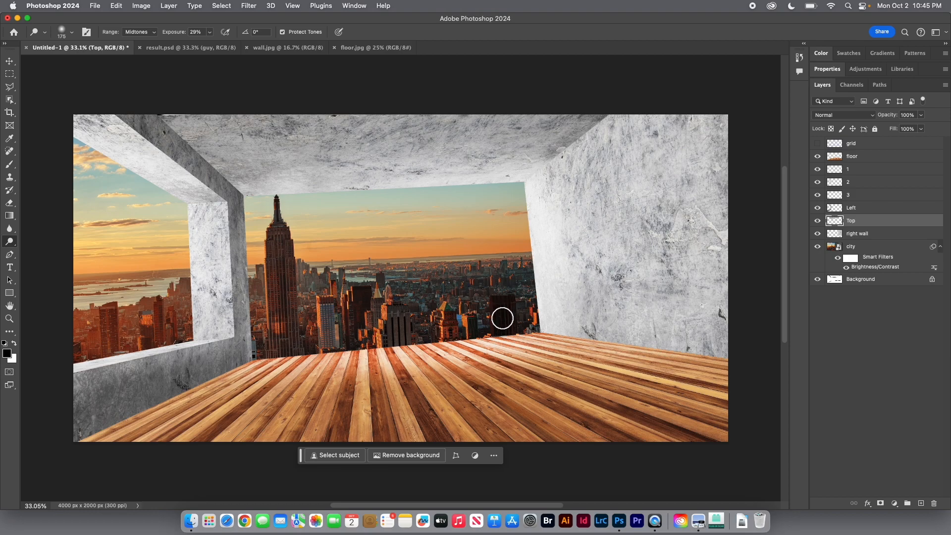
# Step: Burn the midtones of the Left wall's lower part and upper beam at 26% exposure, using a 400 px brush reduced to 250 px
pyautogui.click(12, 245)
pyautogui.click(41, 252)
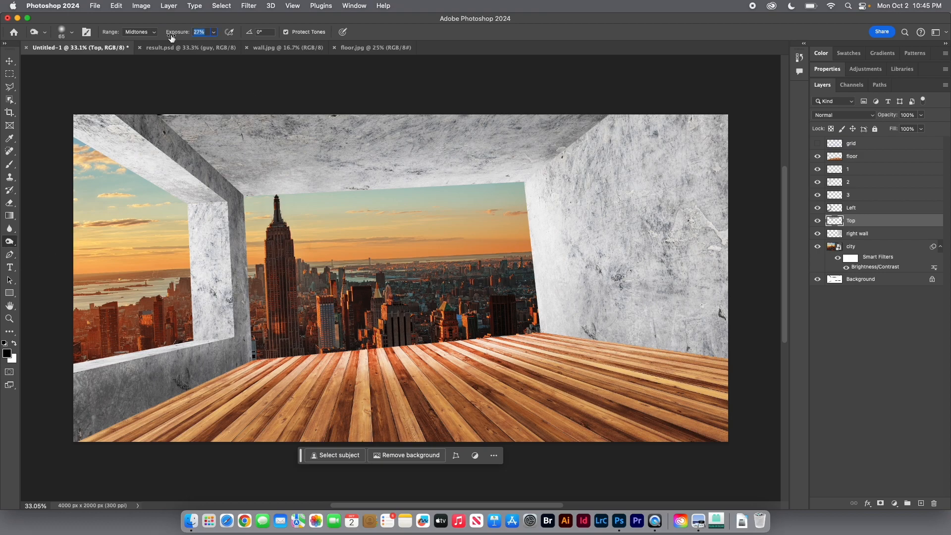
pyautogui.click(71, 32)
pyautogui.moveTo(89, 60); pyautogui.dragTo(102, 66)
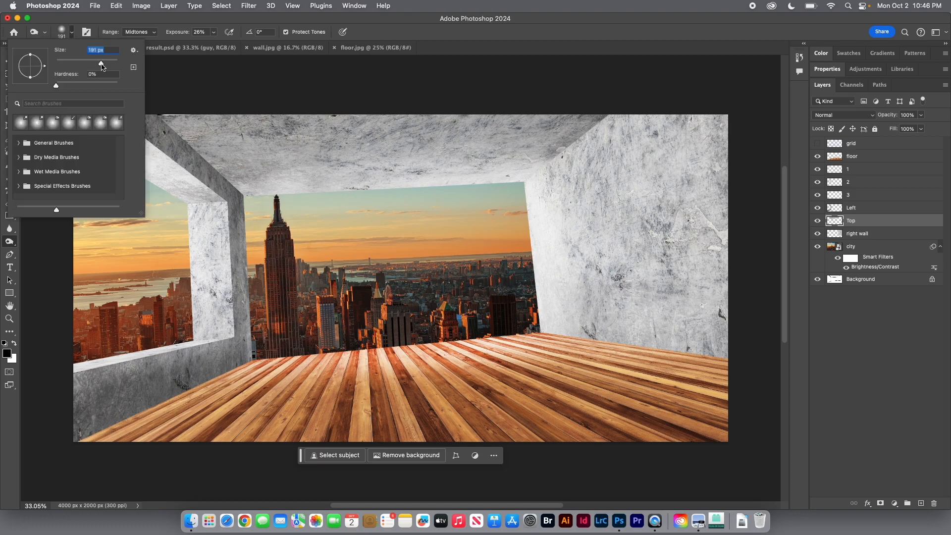
pyautogui.click(58, 39)
pyautogui.hotkey('alt', ']')
pyautogui.press(']')
pyautogui.press(']')
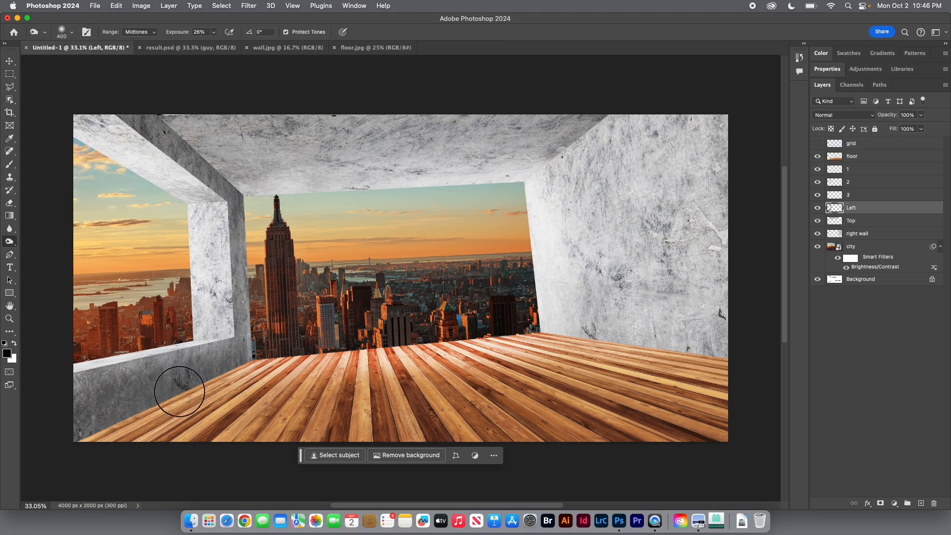
pyautogui.moveTo(113, 424)
pyautogui.mouseDown()
pyautogui.moveTo(44, 403)
pyautogui.moveTo(117, 405)
pyautogui.mouseUp()
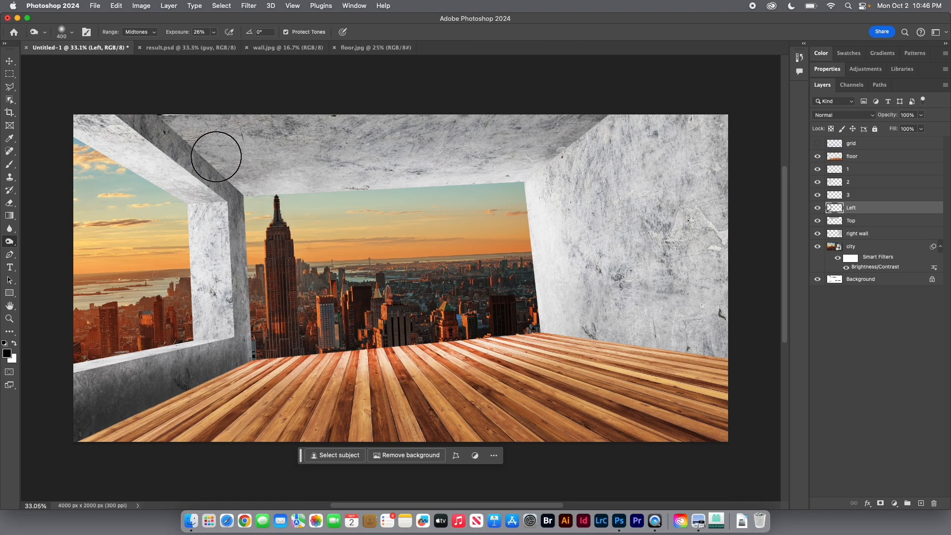
pyautogui.press('[')
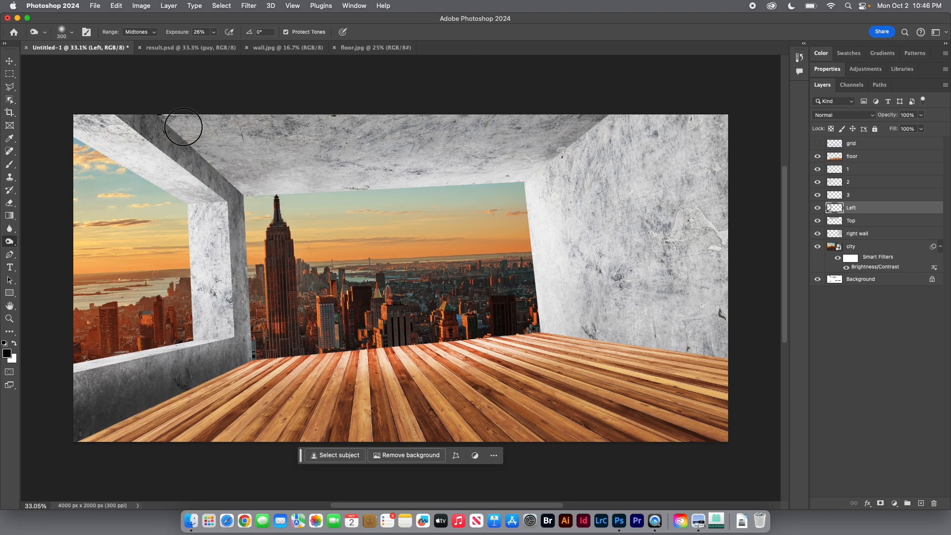
pyautogui.press('[')
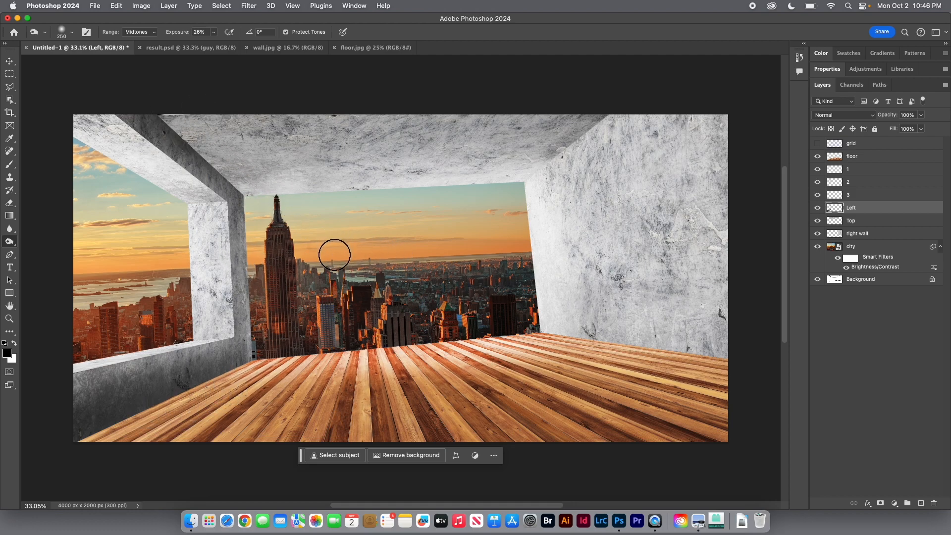
# Step: Burn the upper end of the pillar's outer face on layer 2 with the 250 px brush, and select layer 1
pyautogui.click(860, 185)
pyautogui.moveTo(214, 202)
pyautogui.mouseDown()
pyautogui.moveTo(231, 243)
pyautogui.moveTo(213, 205)
pyautogui.moveTo(234, 293)
pyautogui.moveTo(221, 188)
pyautogui.moveTo(236, 223)
pyautogui.mouseUp()
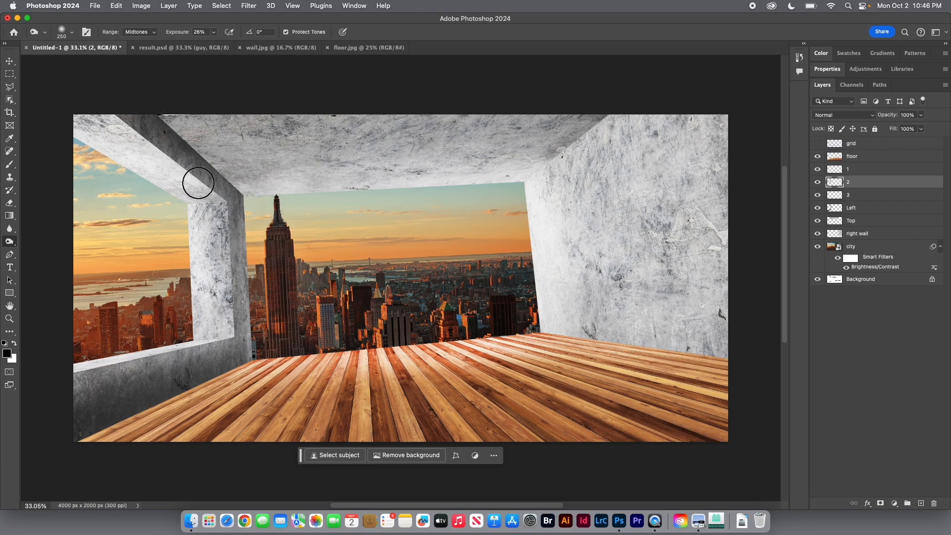
pyautogui.click(855, 173)
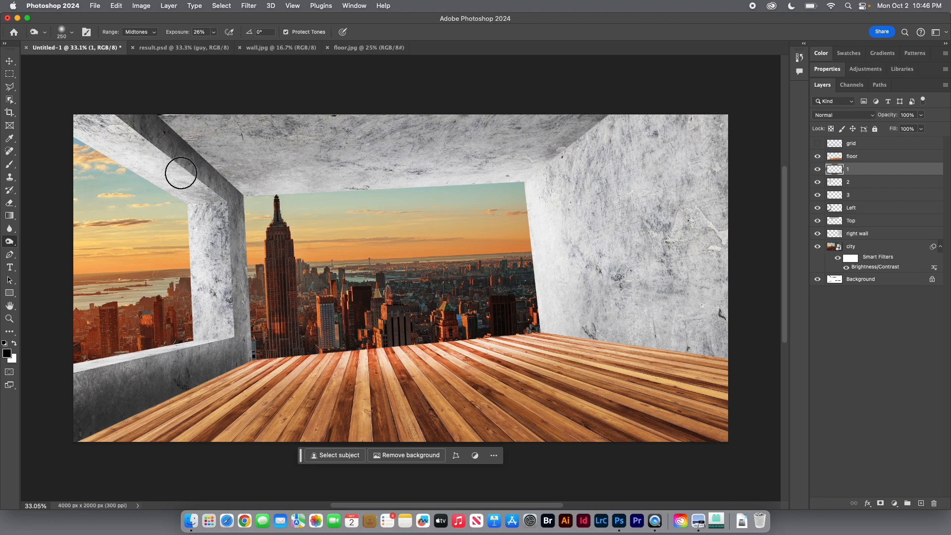
# Step: Burn the near part of the Top ceiling layer from the left beam across, enlarging the brush to 600 px
pyautogui.click(855, 224)
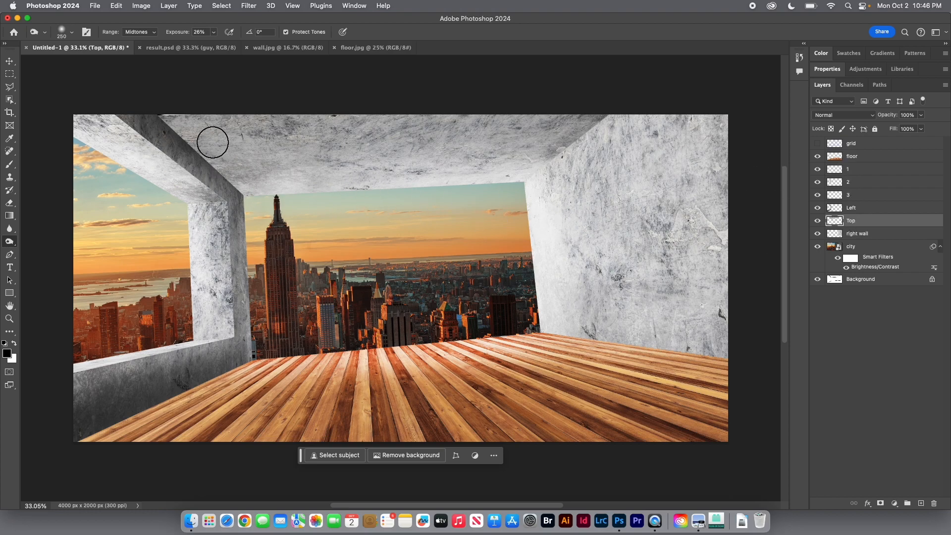
pyautogui.moveTo(169, 118)
pyautogui.mouseDown()
pyautogui.moveTo(217, 173)
pyautogui.moveTo(206, 110)
pyautogui.moveTo(205, 143)
pyautogui.moveTo(246, 106)
pyautogui.moveTo(199, 151)
pyautogui.moveTo(183, 91)
pyautogui.mouseUp()
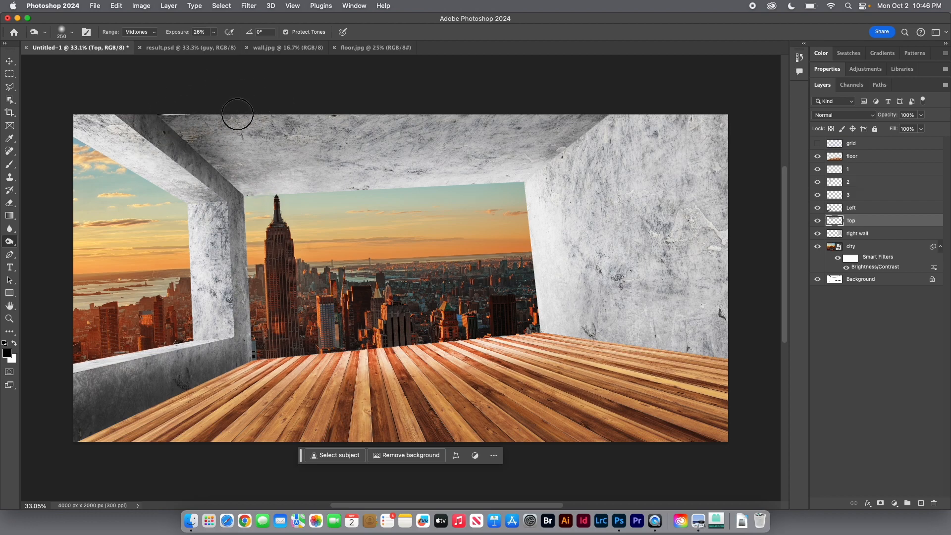
pyautogui.press(']')
pyautogui.press(']')
pyautogui.press(']')
pyautogui.press(']')
pyautogui.moveTo(244, 139)
pyautogui.mouseDown()
pyautogui.moveTo(360, 100)
pyautogui.moveTo(406, 94)
pyautogui.moveTo(374, 97)
pyautogui.moveTo(517, 106)
pyautogui.moveTo(472, 95)
pyautogui.mouseUp()
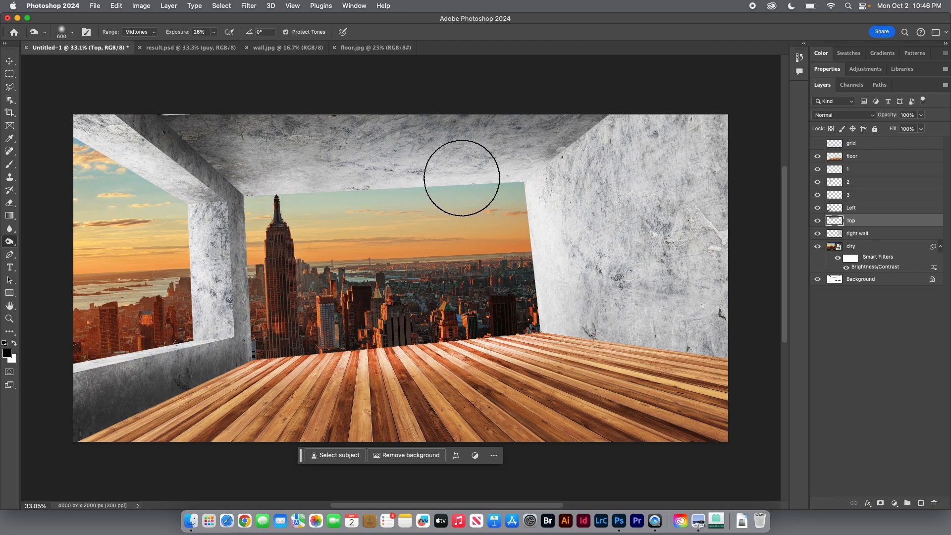
# Step: Burn the right wall layer along its outer edge and across its upper area with the 600 px brush
pyautogui.click(864, 234)
pyautogui.press('super+0')
pyautogui.moveTo(729, 173)
pyautogui.mouseDown()
pyautogui.moveTo(801, 130)
pyautogui.moveTo(762, 219)
pyautogui.moveTo(747, 311)
pyautogui.moveTo(759, 333)
pyautogui.mouseUp()
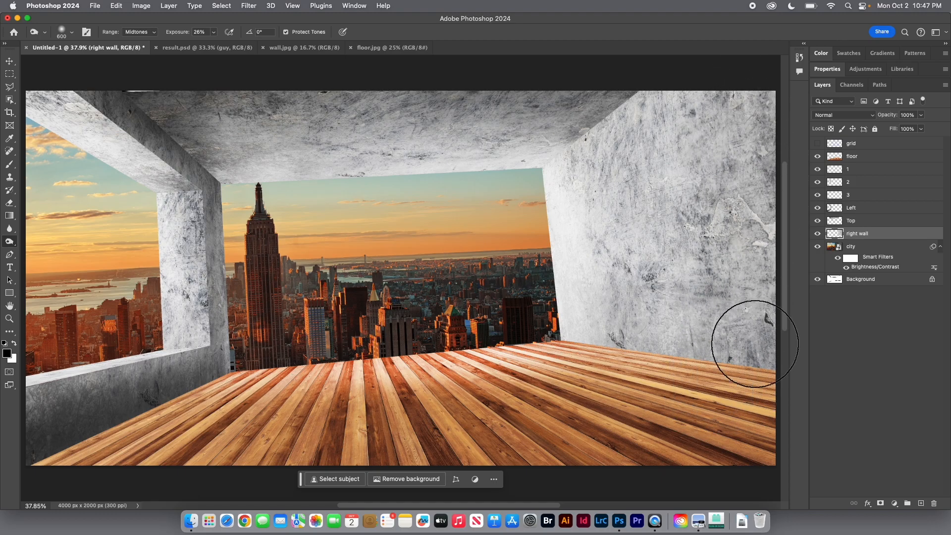
pyautogui.moveTo(647, 94)
pyautogui.mouseDown()
pyautogui.moveTo(702, 104)
pyautogui.moveTo(728, 131)
pyautogui.moveTo(750, 367)
pyautogui.moveTo(772, 210)
pyautogui.moveTo(764, 257)
pyautogui.moveTo(740, 257)
pyautogui.moveTo(712, 287)
pyautogui.mouseUp()
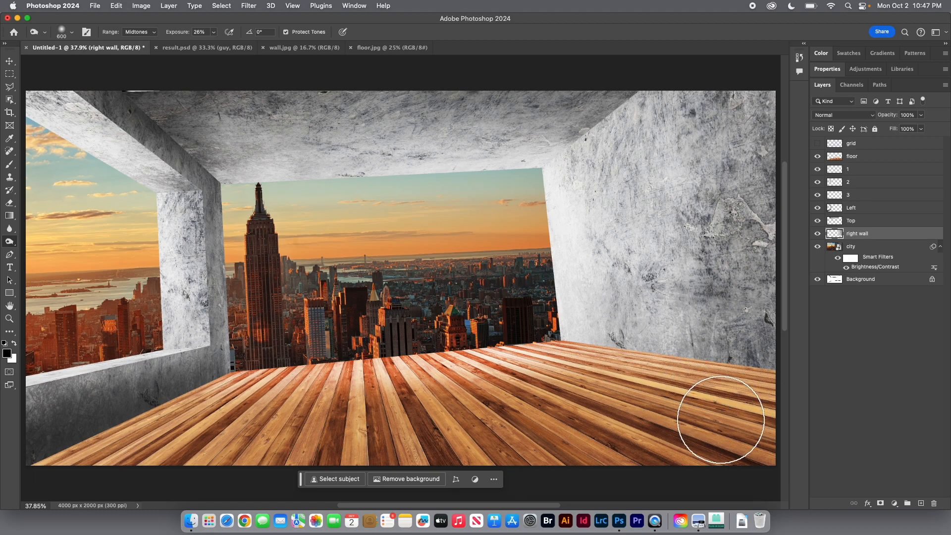
pyautogui.moveTo(754, 110)
pyautogui.mouseDown()
pyautogui.moveTo(645, 108)
pyautogui.moveTo(725, 166)
pyautogui.moveTo(636, 84)
pyautogui.moveTo(642, 101)
pyautogui.moveTo(669, 115)
pyautogui.moveTo(648, 120)
pyautogui.moveTo(670, 157)
pyautogui.moveTo(708, 323)
pyautogui.moveTo(722, 335)
pyautogui.moveTo(723, 373)
pyautogui.mouseUp()
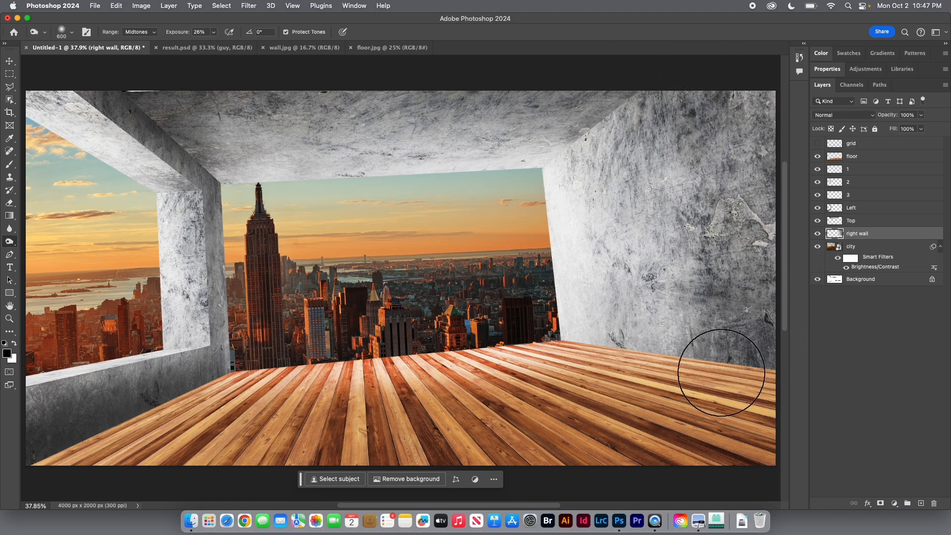
# Step: Deepen the burned shading on the right wall's outer side with the brush enlarged to 900 px
pyautogui.press(']')
pyautogui.press(']')
pyautogui.press(']')
pyautogui.moveTo(736, 255)
pyautogui.mouseDown()
pyautogui.moveTo(716, 354)
pyautogui.moveTo(712, 74)
pyautogui.mouseUp()
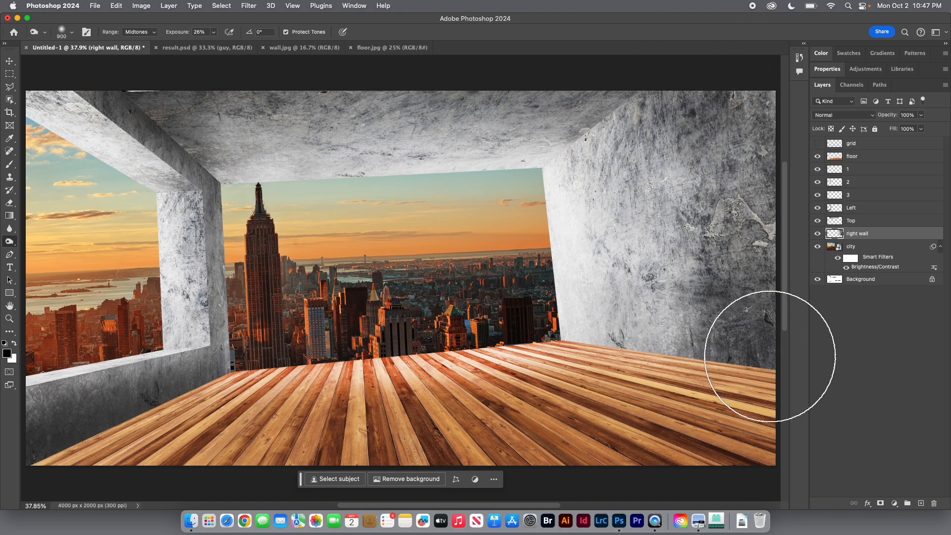
# Step: Burn the near part of the floor layer with the large brush, and its near-left corner with the brush reduced to 250 px
pyautogui.click(839, 157)
pyautogui.moveTo(709, 421)
pyautogui.mouseDown()
pyautogui.moveTo(762, 382)
pyautogui.moveTo(781, 406)
pyautogui.moveTo(321, 452)
pyautogui.mouseUp()
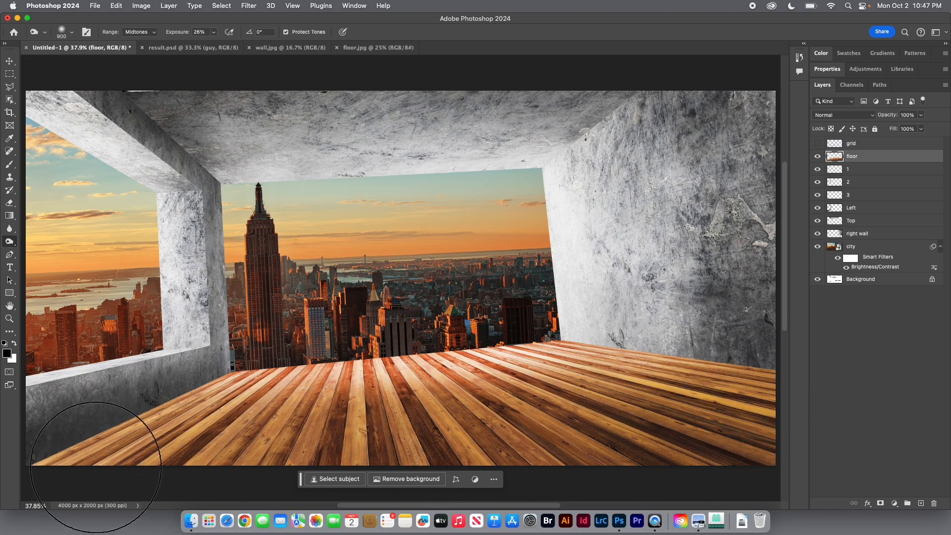
pyautogui.press('[')
pyautogui.press('[')
pyautogui.press('[')
pyautogui.press('[')
pyautogui.press('[')
pyautogui.press('[')
pyautogui.press('[')
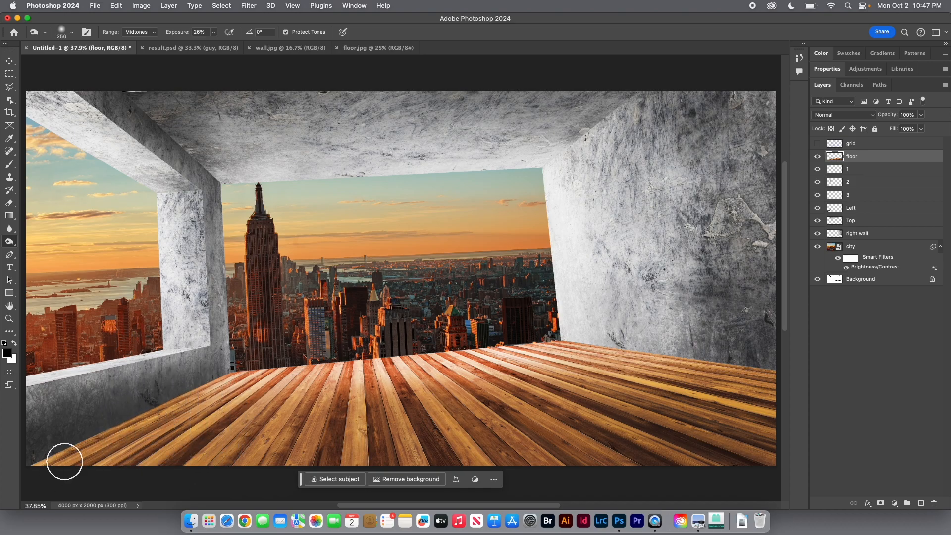
pyautogui.moveTo(58, 458)
pyautogui.mouseDown()
pyautogui.moveTo(212, 377)
pyautogui.moveTo(19, 476)
pyautogui.moveTo(164, 400)
pyautogui.moveTo(88, 435)
pyautogui.moveTo(168, 405)
pyautogui.moveTo(212, 372)
pyautogui.moveTo(125, 416)
pyautogui.moveTo(131, 424)
pyautogui.moveTo(94, 454)
pyautogui.mouseUp()
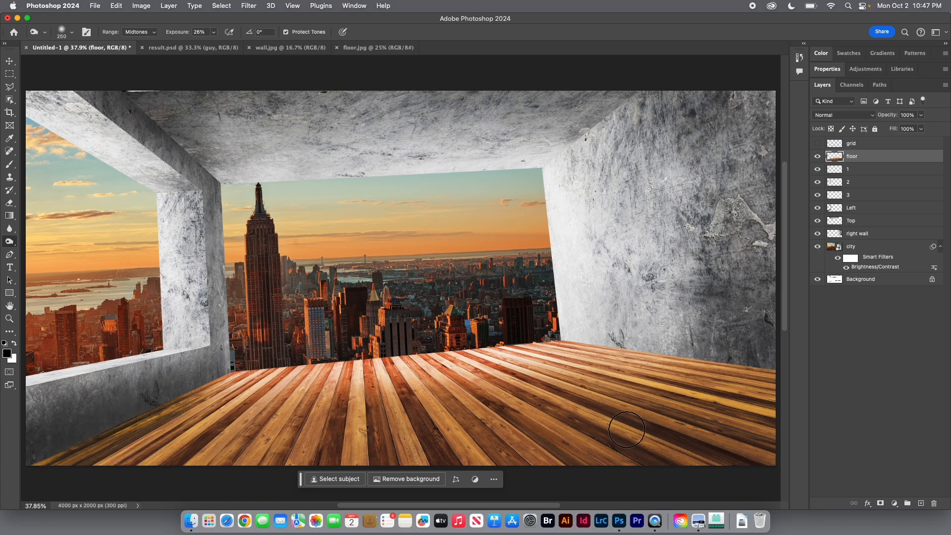
# Step: Burn the floor along the right wall, and dodge its far edge below the window
pyautogui.moveTo(728, 367)
pyautogui.mouseDown()
pyautogui.moveTo(761, 375)
pyautogui.moveTo(652, 342)
pyautogui.moveTo(787, 381)
pyautogui.mouseUp()
pyautogui.moveTo(721, 360)
pyautogui.mouseDown()
pyautogui.moveTo(630, 340)
pyautogui.moveTo(789, 383)
pyautogui.moveTo(565, 324)
pyautogui.moveTo(694, 371)
pyautogui.moveTo(698, 422)
pyautogui.moveTo(744, 471)
pyautogui.moveTo(641, 445)
pyautogui.moveTo(532, 435)
pyautogui.moveTo(446, 439)
pyautogui.moveTo(414, 457)
pyautogui.moveTo(269, 462)
pyautogui.moveTo(178, 444)
pyautogui.moveTo(379, 399)
pyautogui.moveTo(431, 358)
pyautogui.moveTo(349, 347)
pyautogui.mouseUp()
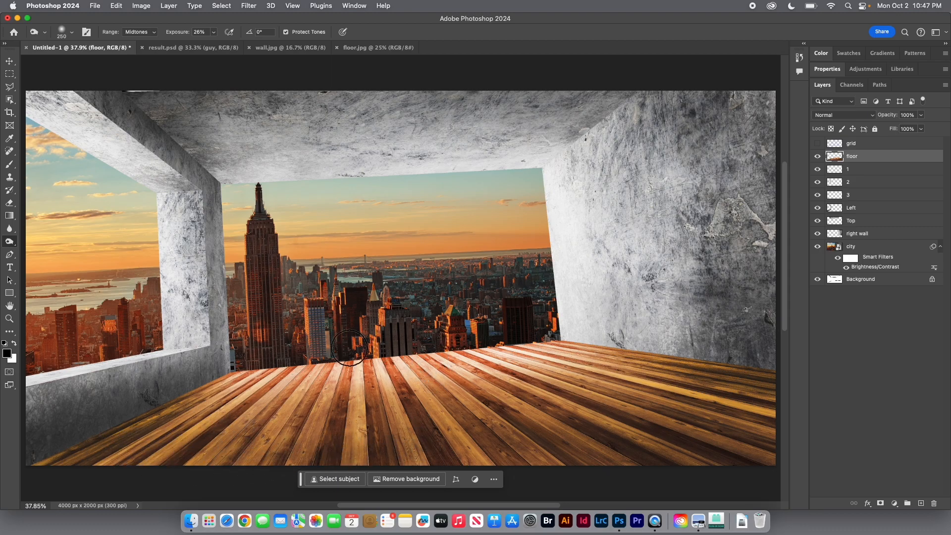
pyautogui.rightClick(9, 243)
pyautogui.moveTo(316, 373)
pyautogui.mouseDown()
pyautogui.moveTo(495, 359)
pyautogui.moveTo(440, 373)
pyautogui.mouseUp()
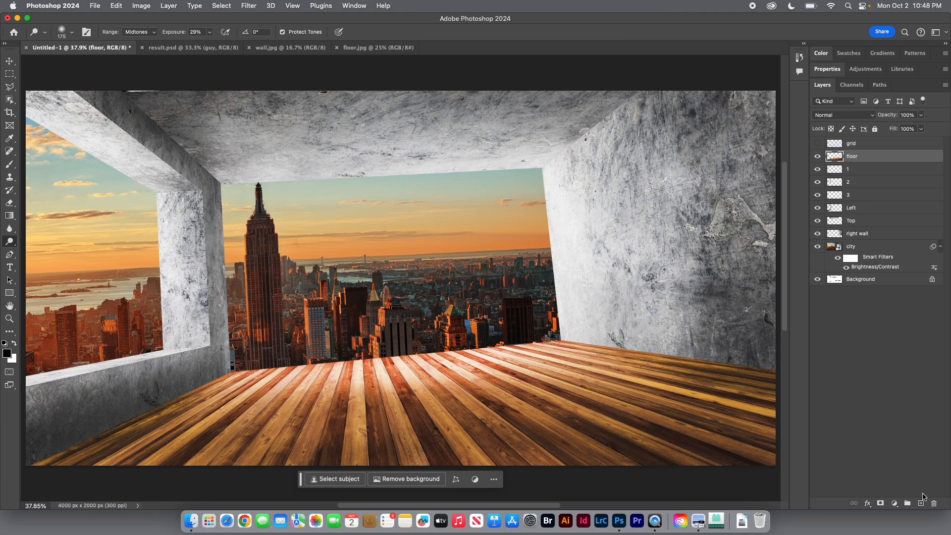
# Step: Add a new layer above the floor and make a polygonal selection of a tapered light band around the window's ceiling, right wall and floor edges
pyautogui.click(921, 504)
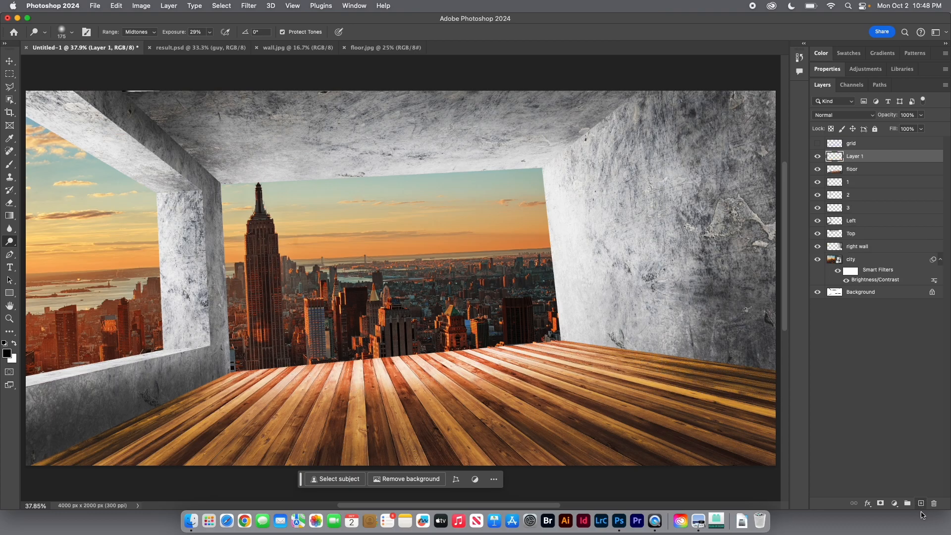
pyautogui.click(9, 88)
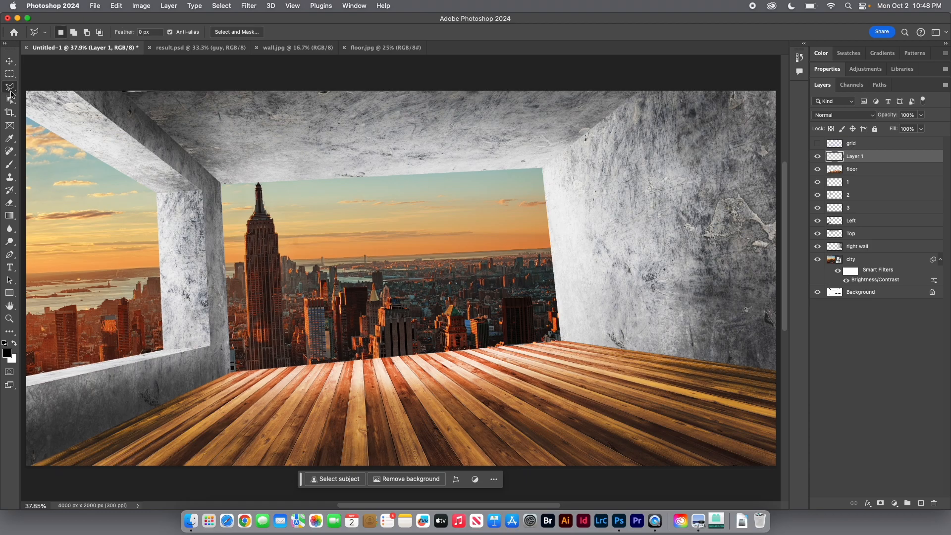
pyautogui.click(231, 370)
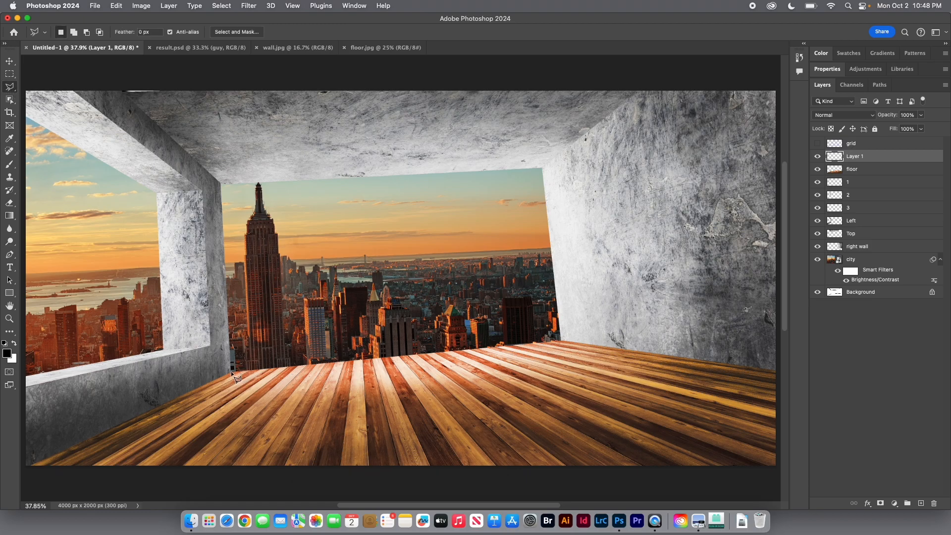
pyautogui.click(560, 340)
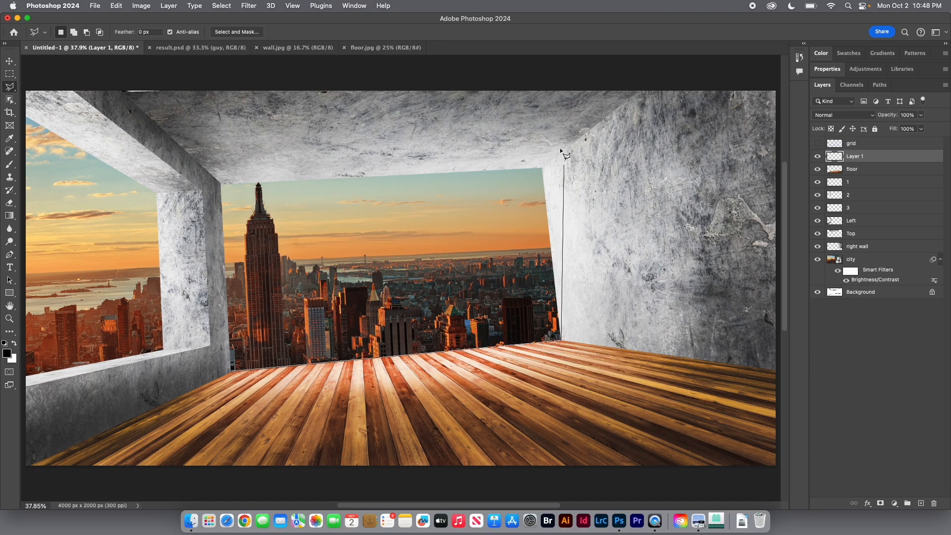
pyautogui.click(544, 167)
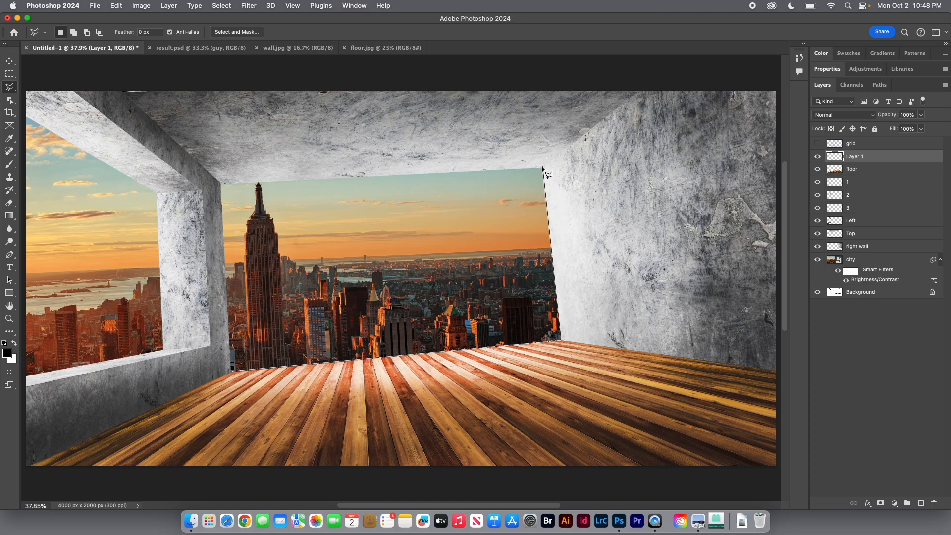
pyautogui.click(222, 185)
pyautogui.click(595, 128)
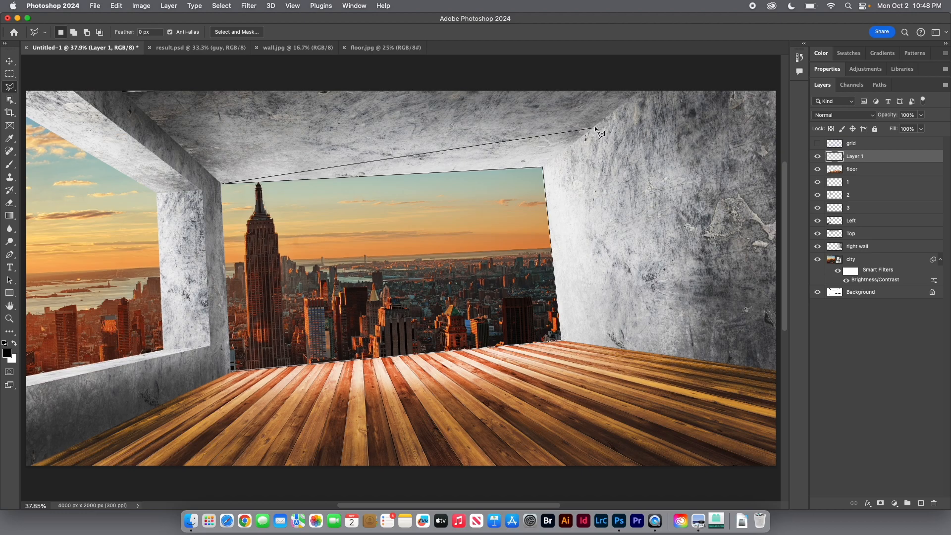
pyautogui.click(617, 348)
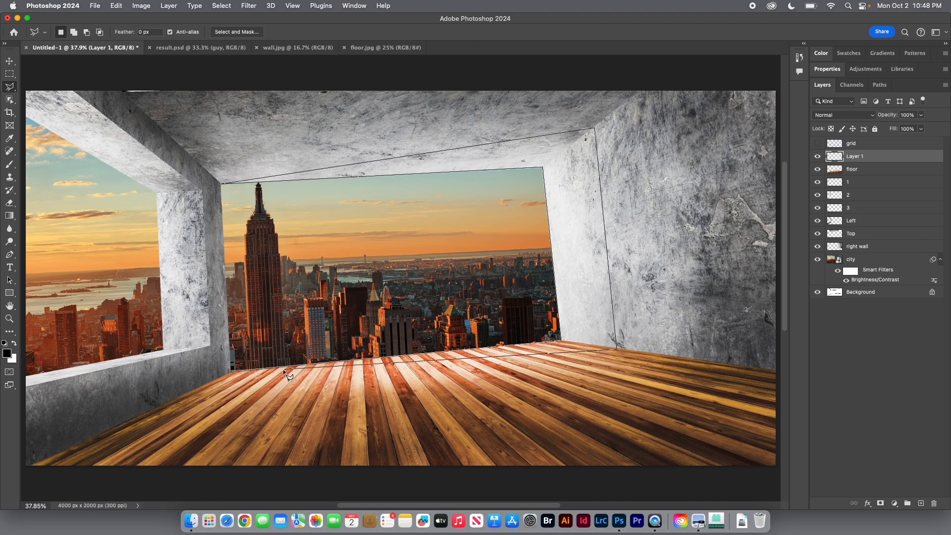
pyautogui.click(230, 371)
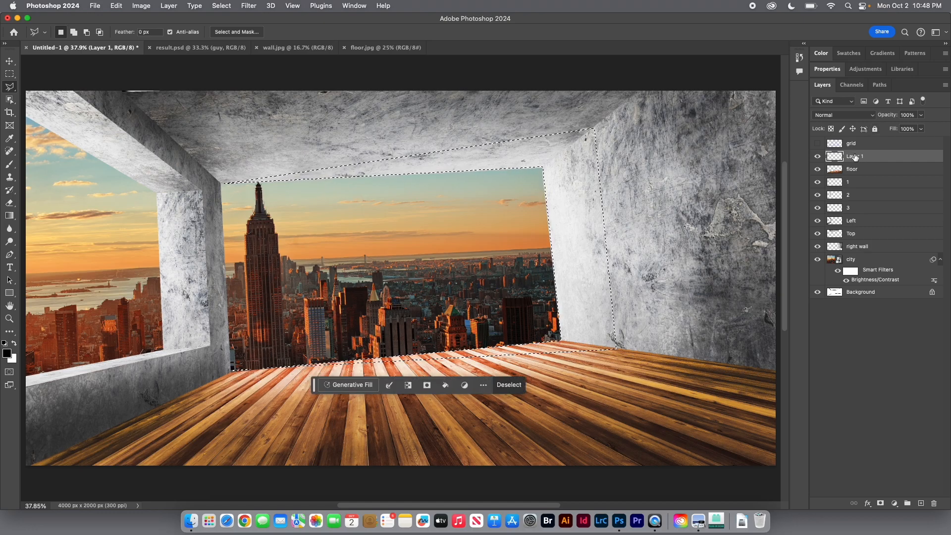
# Step: Fill the selected band on the new layer with 50% Gray and set the layer's blend mode to Overlay
pyautogui.click(115, 6)
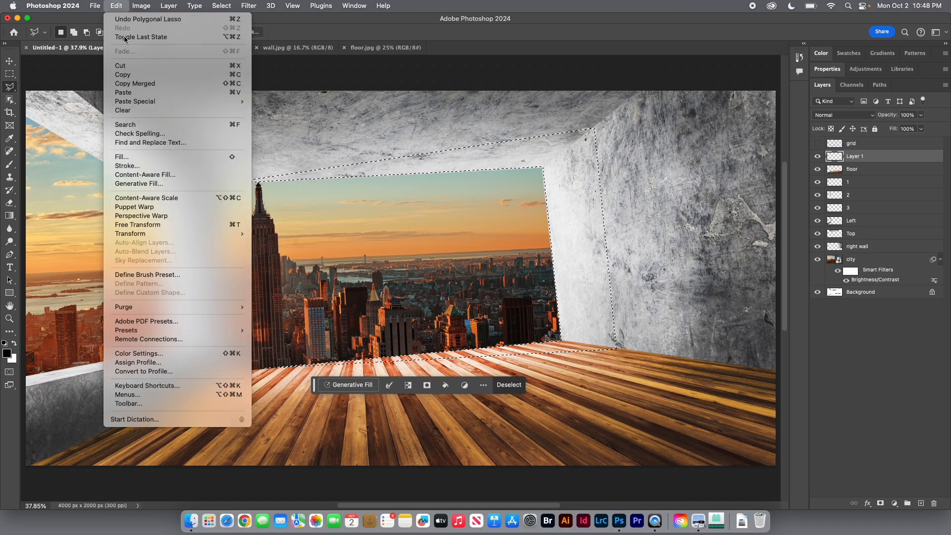
pyautogui.click(141, 156)
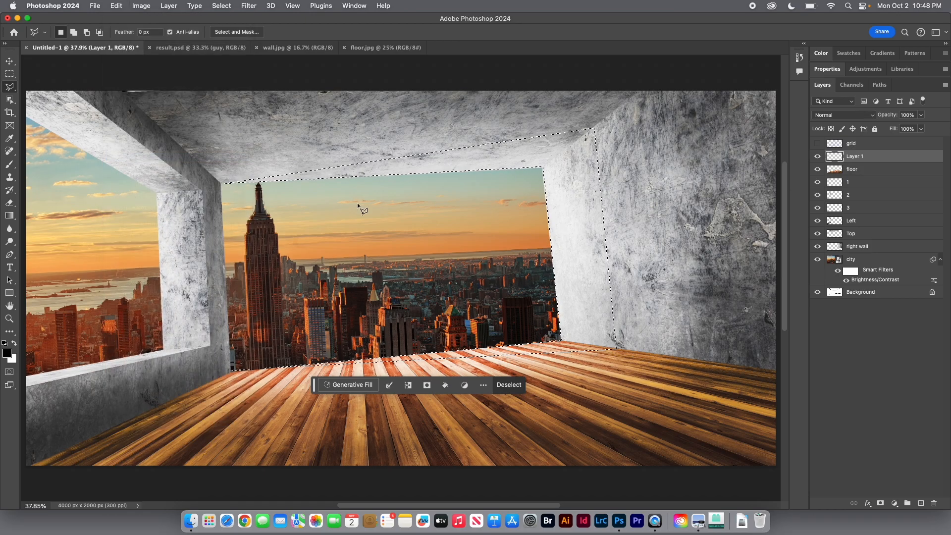
pyautogui.click(478, 206)
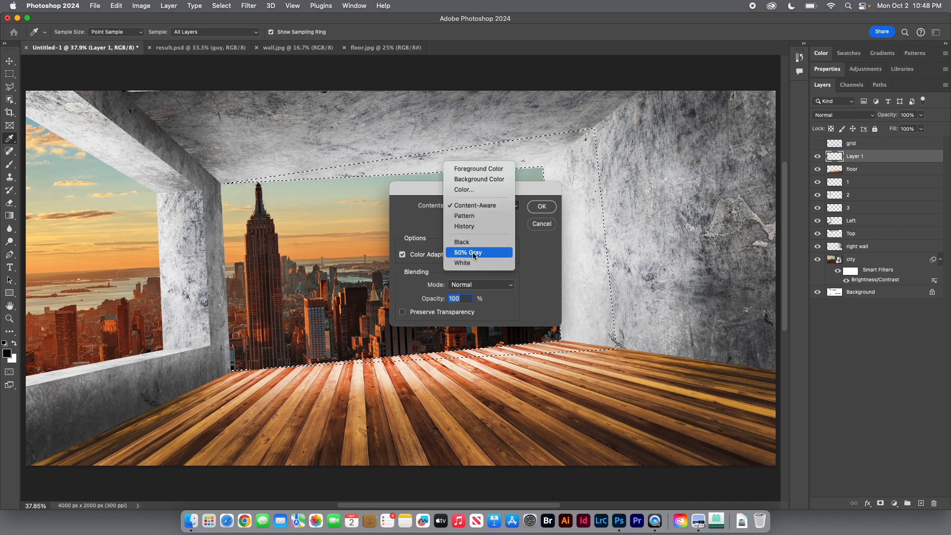
pyautogui.click(487, 254)
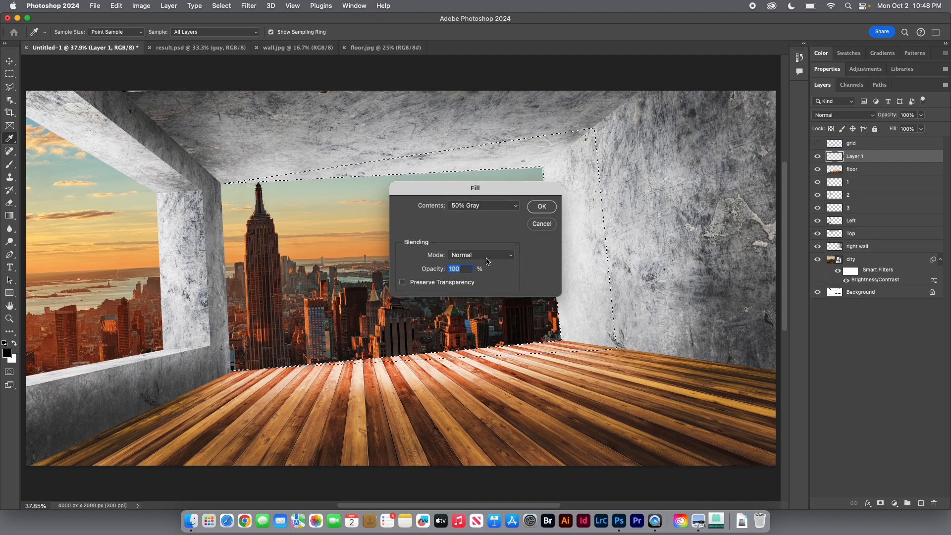
pyautogui.click(536, 209)
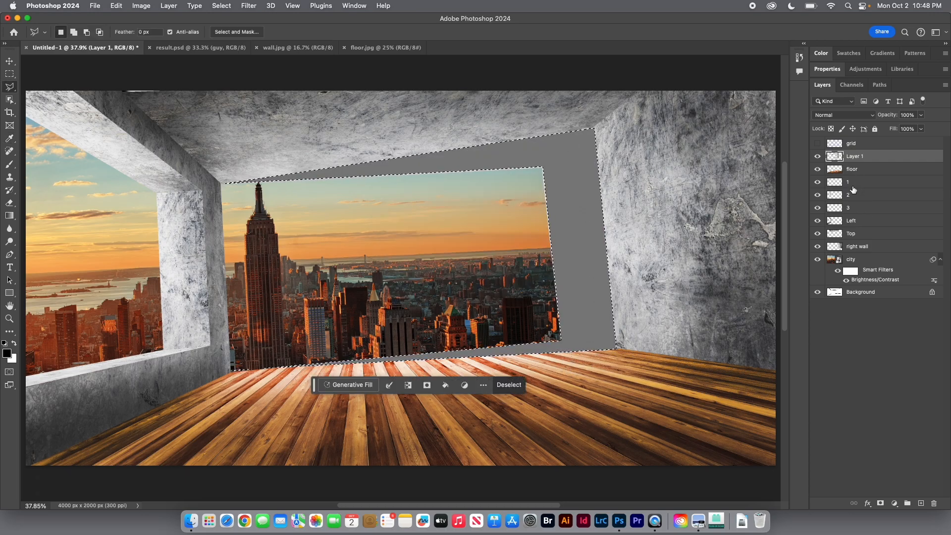
pyautogui.click(845, 117)
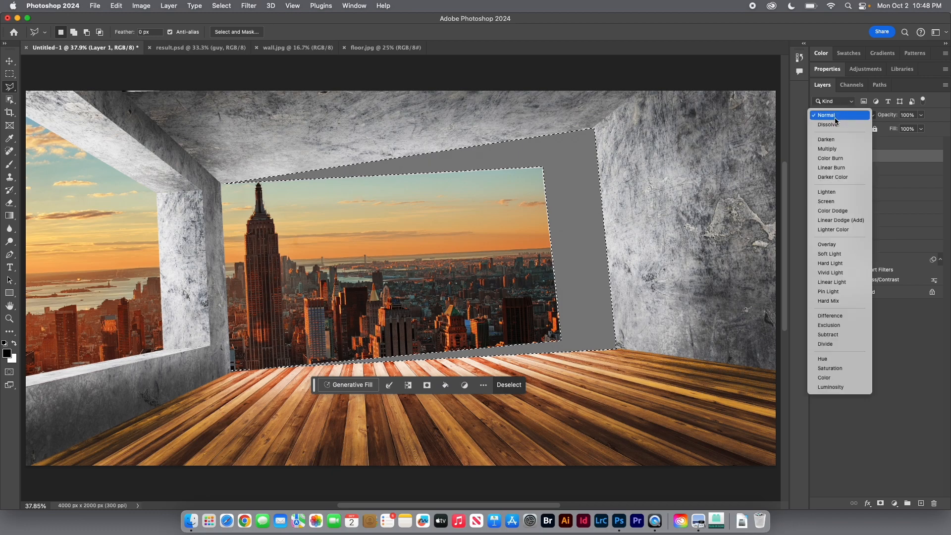
pyautogui.click(827, 246)
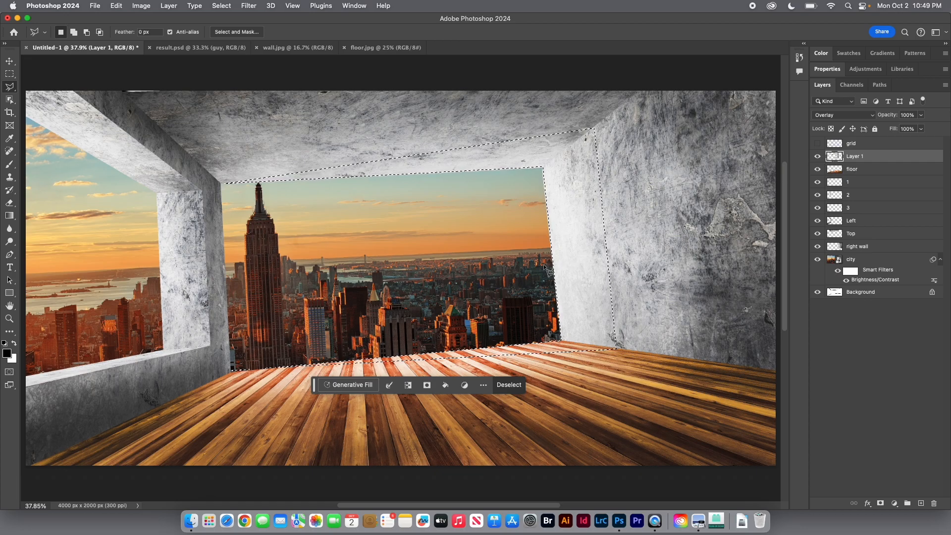
# Step: Clear the selection and brighten the overlay layer's light band with a Curves adjustment
pyautogui.click(10, 61)
pyautogui.click(221, 6)
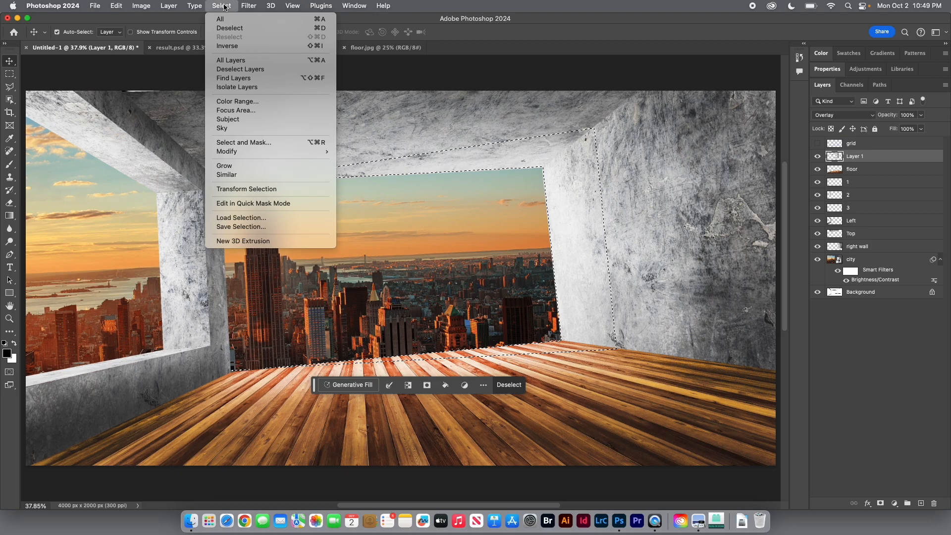
pyautogui.click(234, 27)
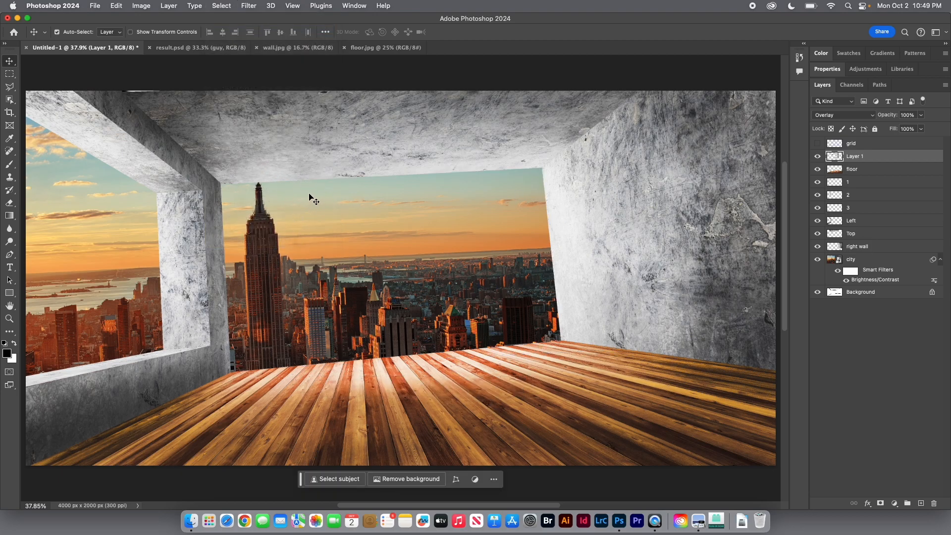
pyautogui.press('super')
pyautogui.press('super+m')
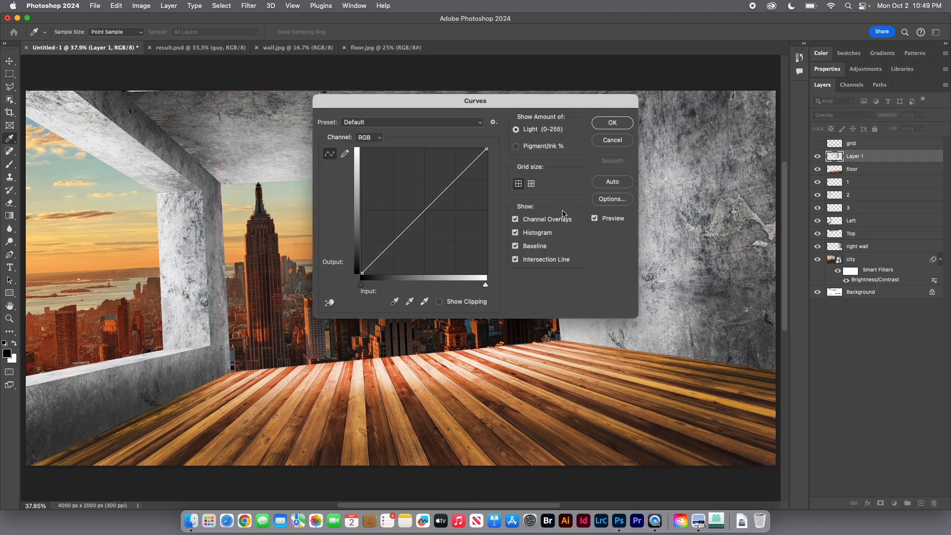
pyautogui.moveTo(439, 103); pyautogui.dragTo(759, 224)
pyautogui.moveTo(743, 329)
pyautogui.mouseDown()
pyautogui.moveTo(731, 310)
pyautogui.moveTo(773, 358)
pyautogui.moveTo(727, 313)
pyautogui.moveTo(747, 331)
pyautogui.moveTo(734, 322)
pyautogui.mouseUp()
pyautogui.click(927, 248)
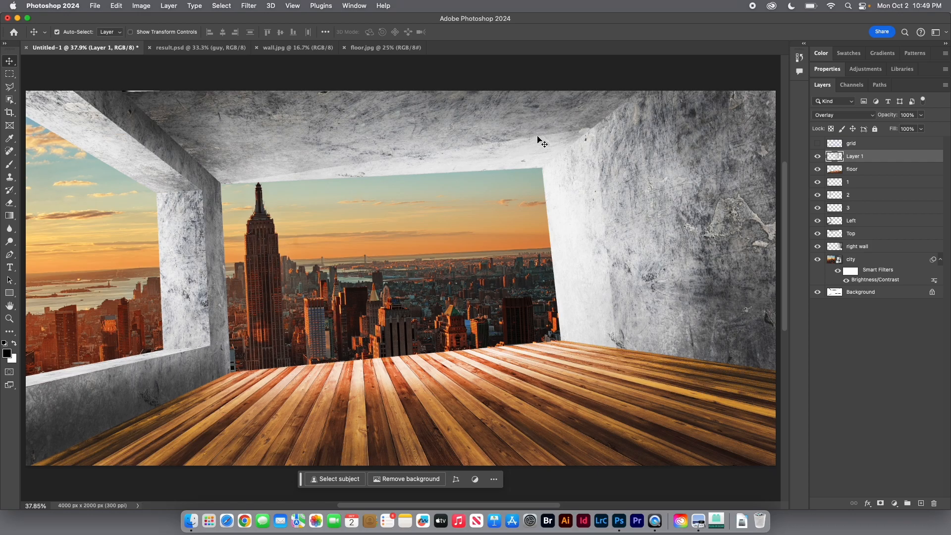
# Step: Soften the light band's edges with a Gaussian Blur of 16.2 pixels radius
pyautogui.click(249, 6)
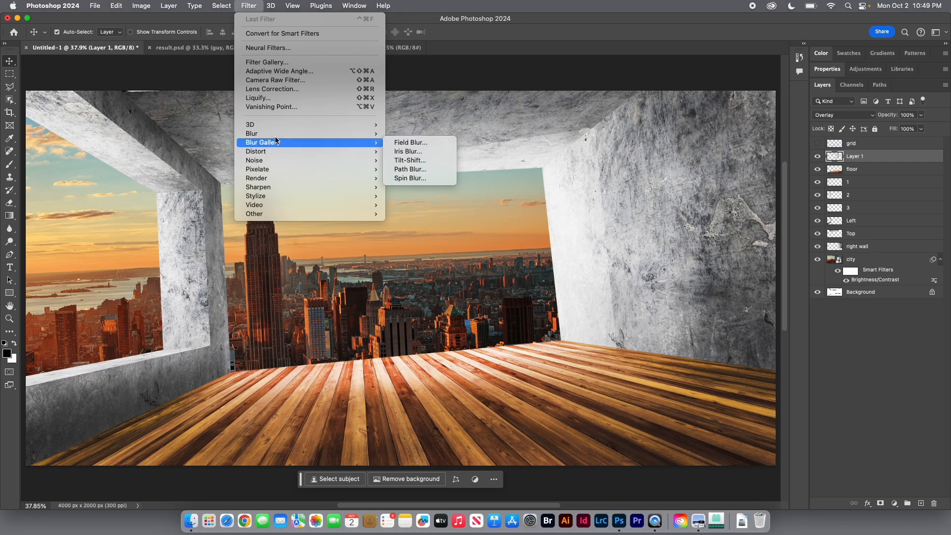
pyautogui.moveTo(278, 133)
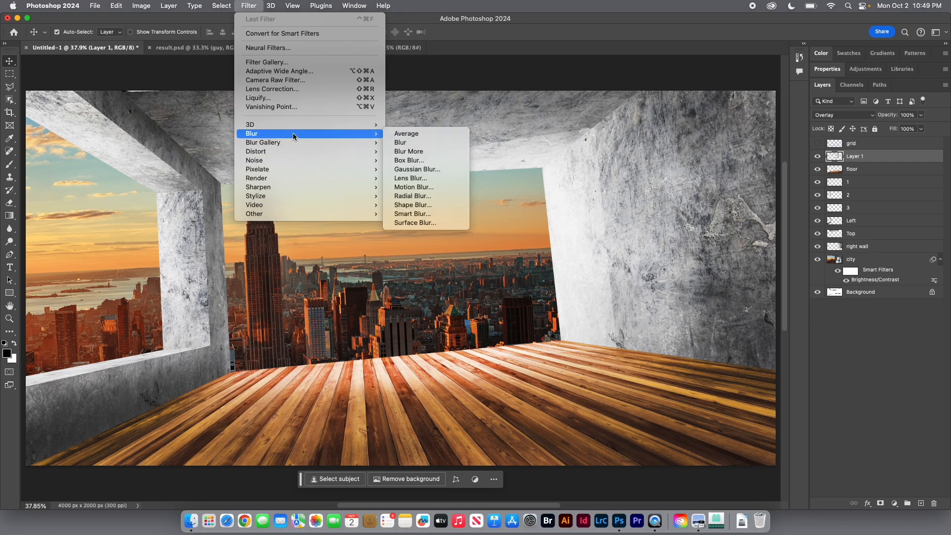
pyautogui.click(423, 169)
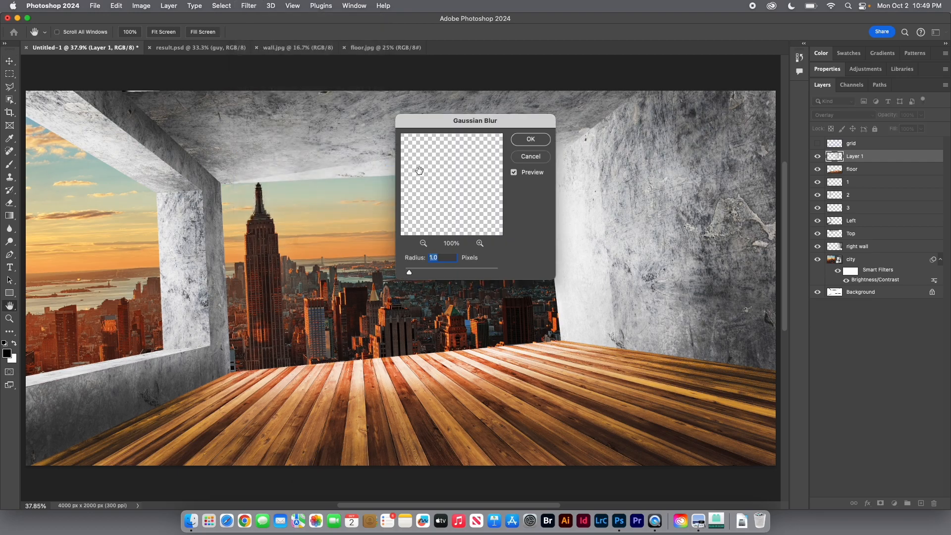
pyautogui.click(598, 150)
pyautogui.moveTo(411, 274); pyautogui.dragTo(445, 271)
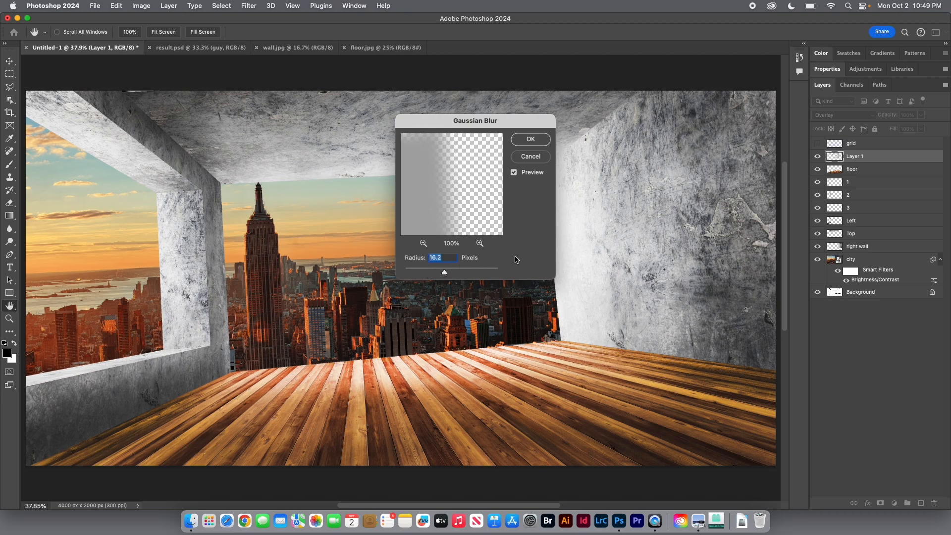
pyautogui.click(539, 143)
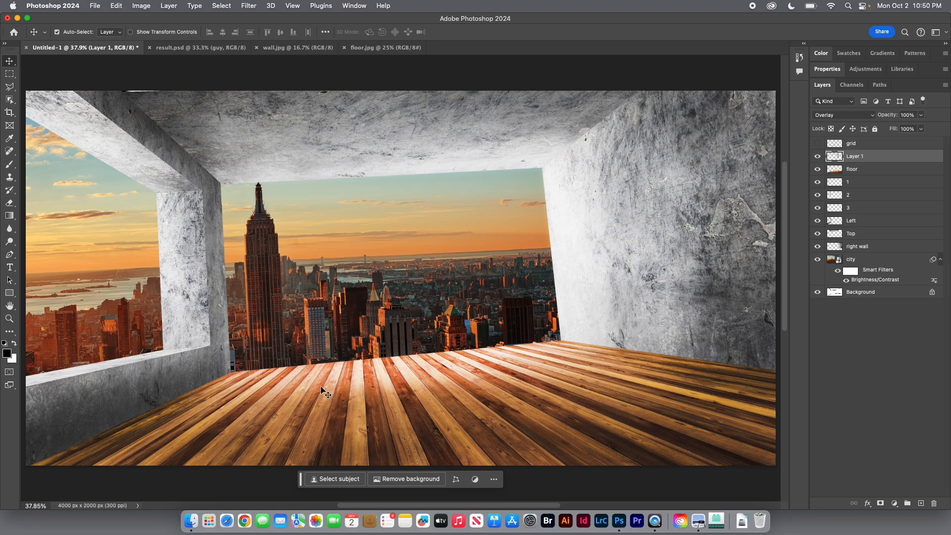
# Step: Make a polygonal selection of the floor's near area, set back from its far edge and from the right wall
pyautogui.click(10, 88)
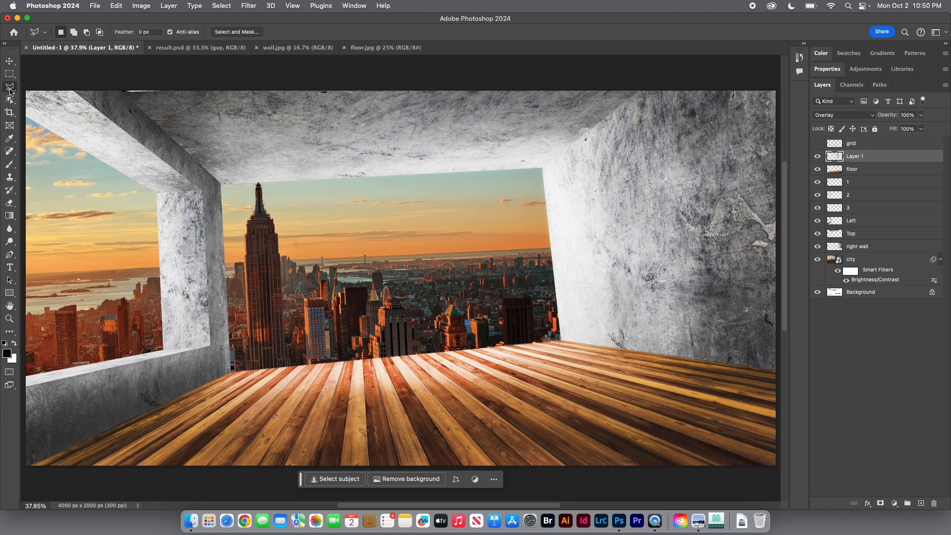
pyautogui.click(282, 391)
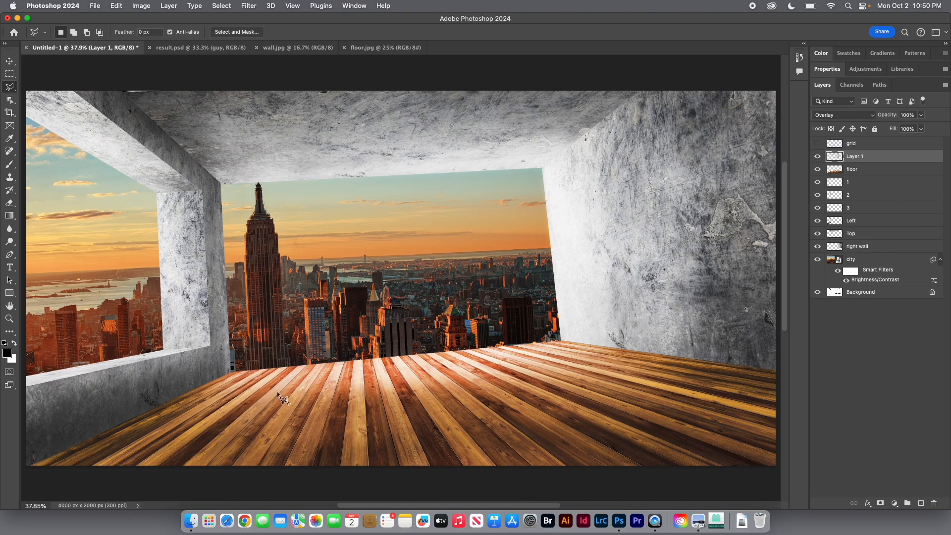
pyautogui.click(192, 479)
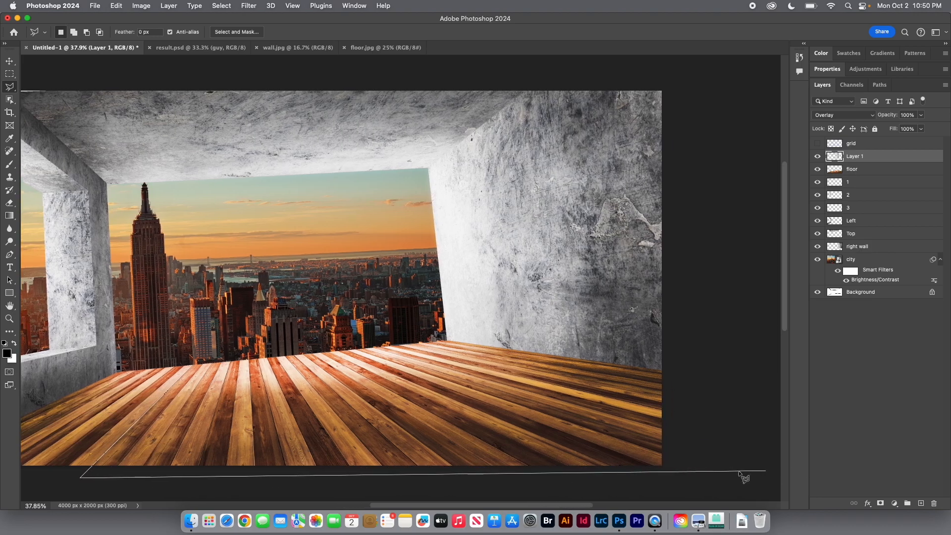
pyautogui.click(674, 476)
pyautogui.click(665, 441)
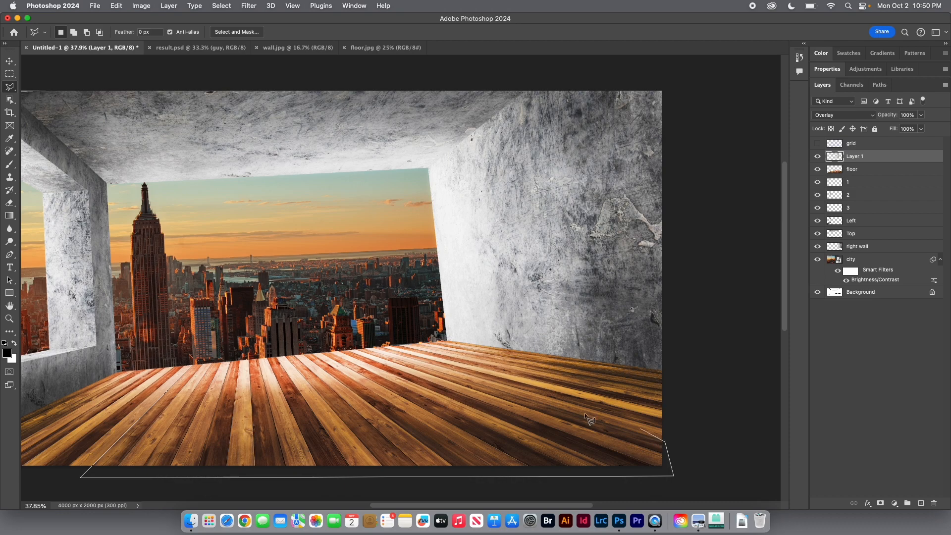
pyautogui.click(412, 365)
pyautogui.click(171, 385)
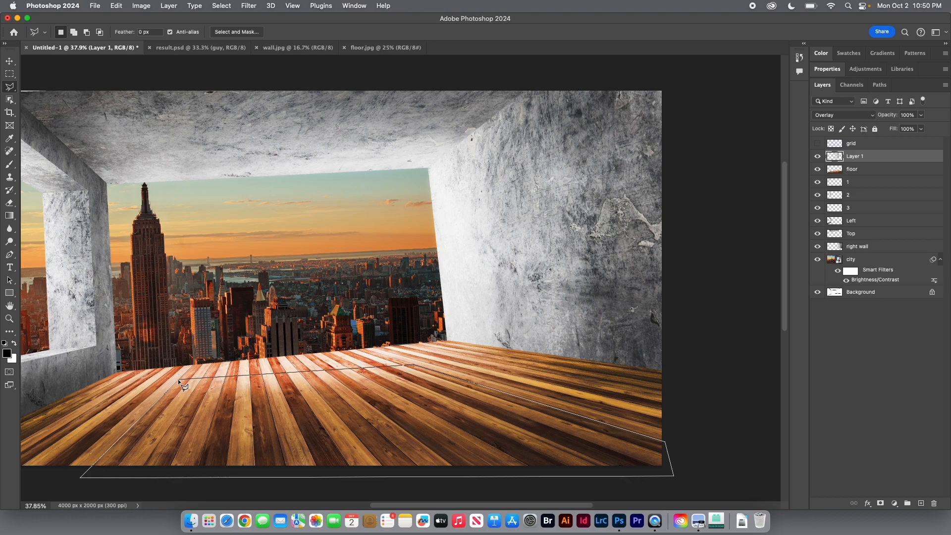
pyautogui.click(168, 390)
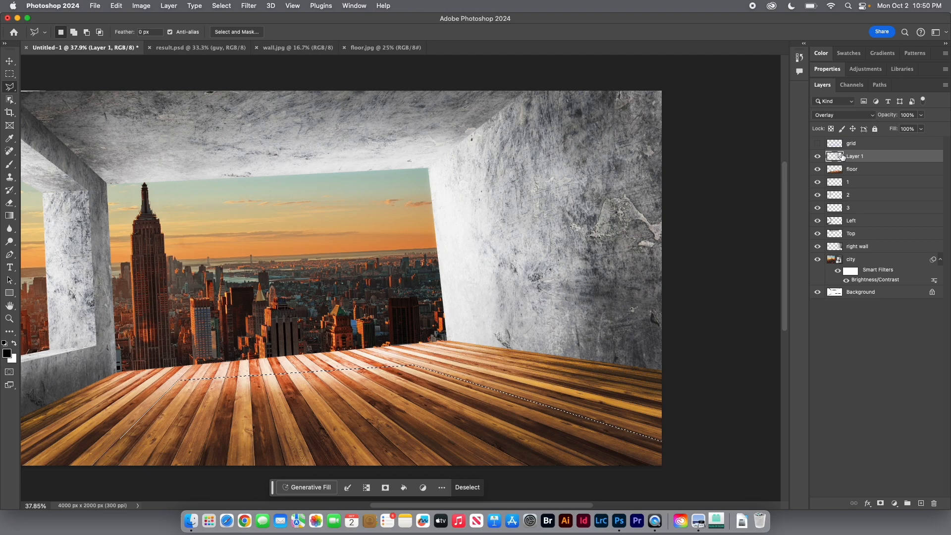
# Step: Add a new layer above Layer 1 and name it "light 2"
pyautogui.click(921, 503)
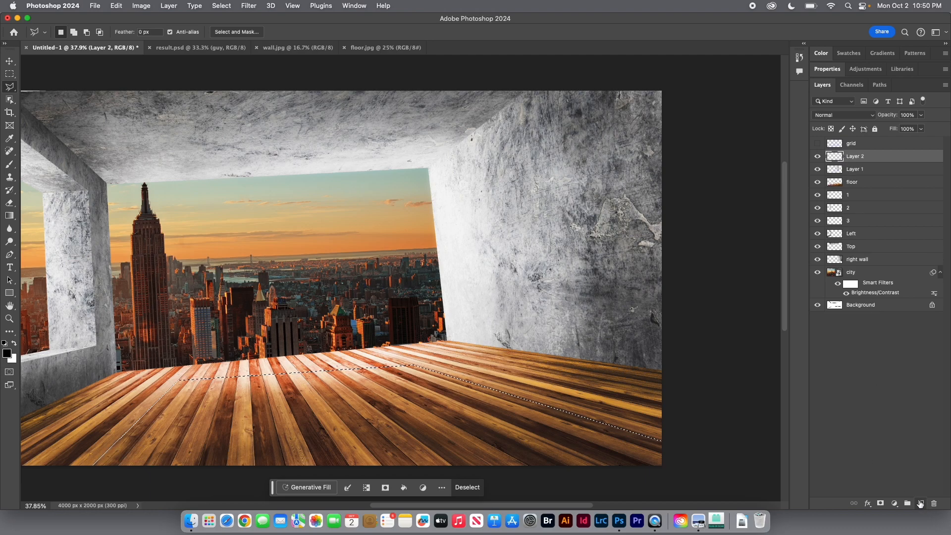
pyautogui.doubleClick(852, 156)
pyautogui.write('light 2')
pyautogui.press('Return')
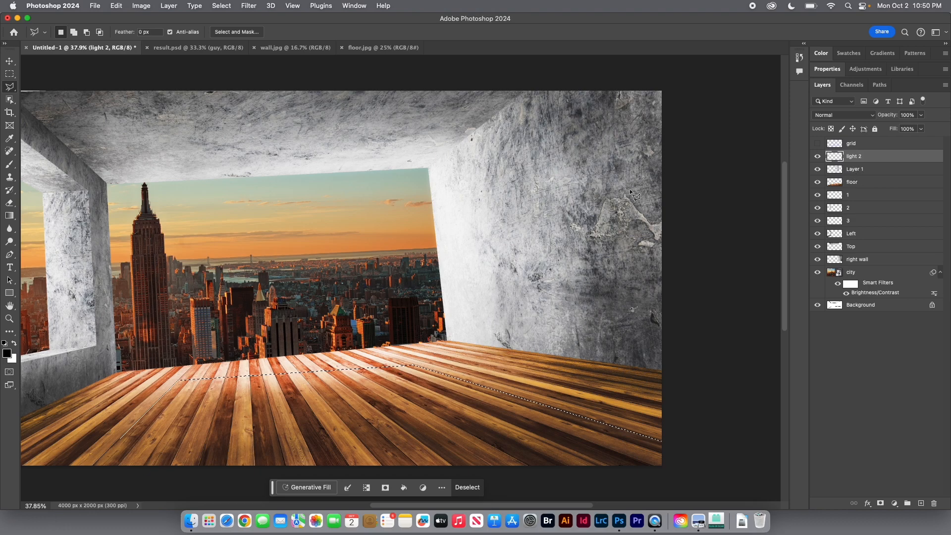
# Step: Fill the floor selection on the light 2 layer with 50% Gray and clear the selection
pyautogui.click(117, 6)
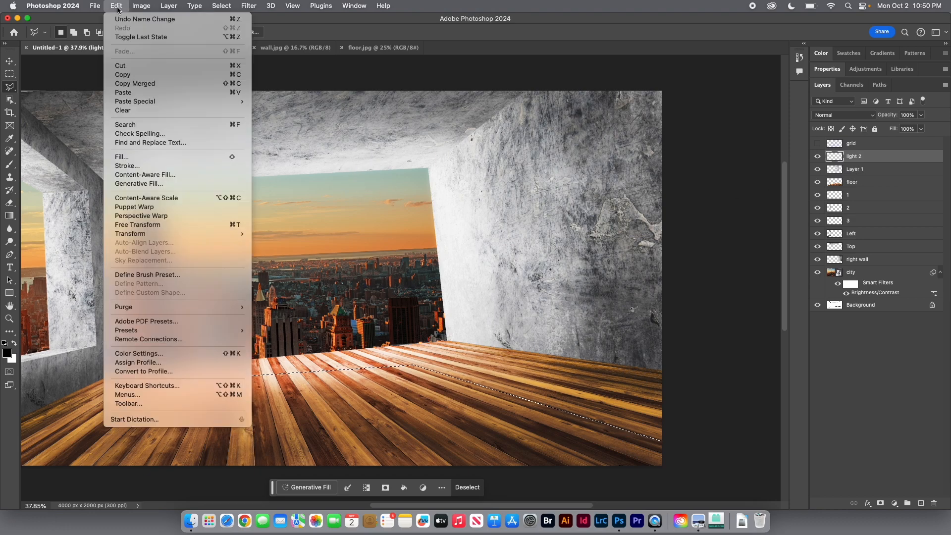
pyautogui.click(123, 157)
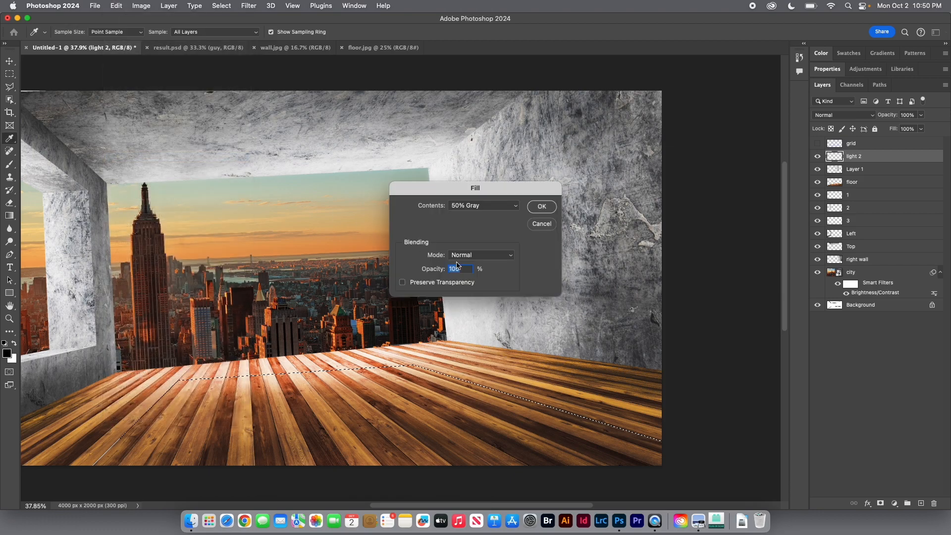
pyautogui.click(535, 207)
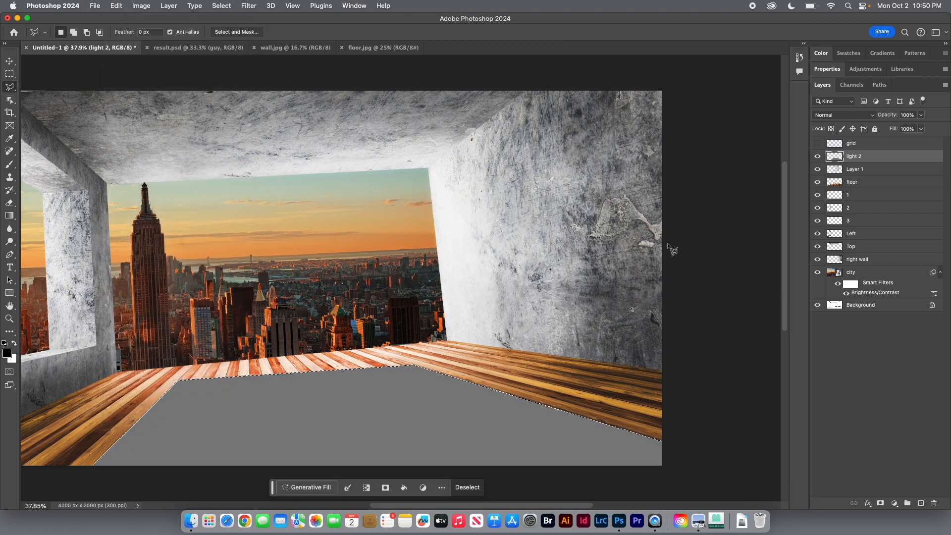
pyautogui.press('super+d')
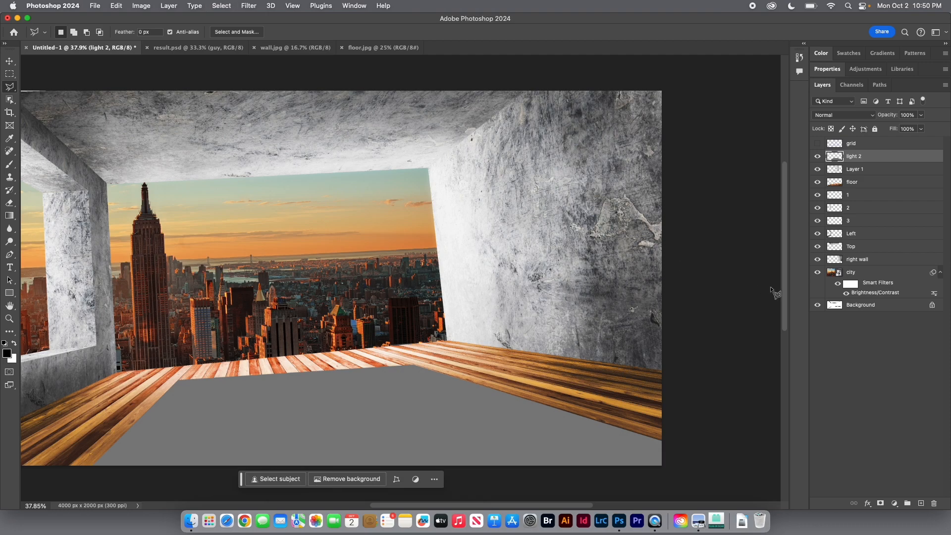
# Step: Reapply the last Gaussian Blur to the gray floor shape and set the light 2 layer's blend mode to Overlay
pyautogui.click(248, 5)
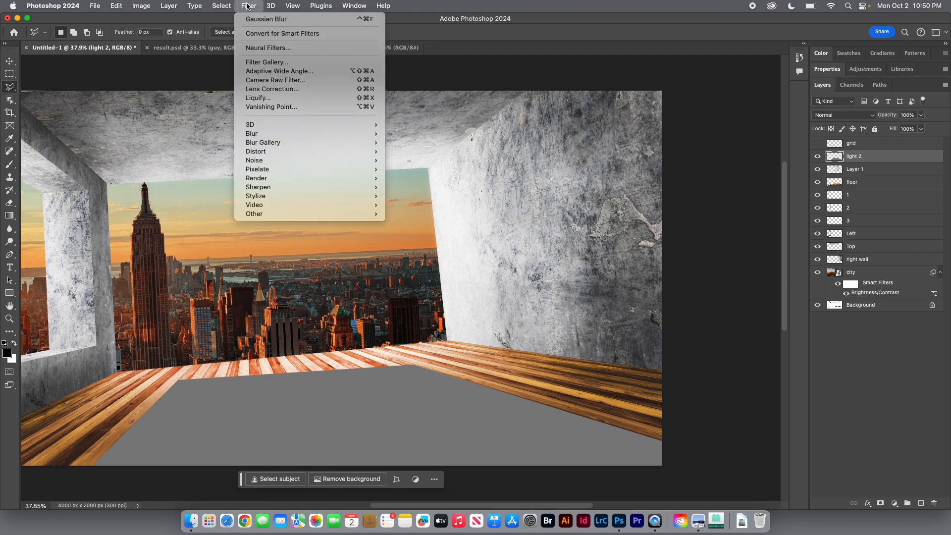
pyautogui.click(256, 21)
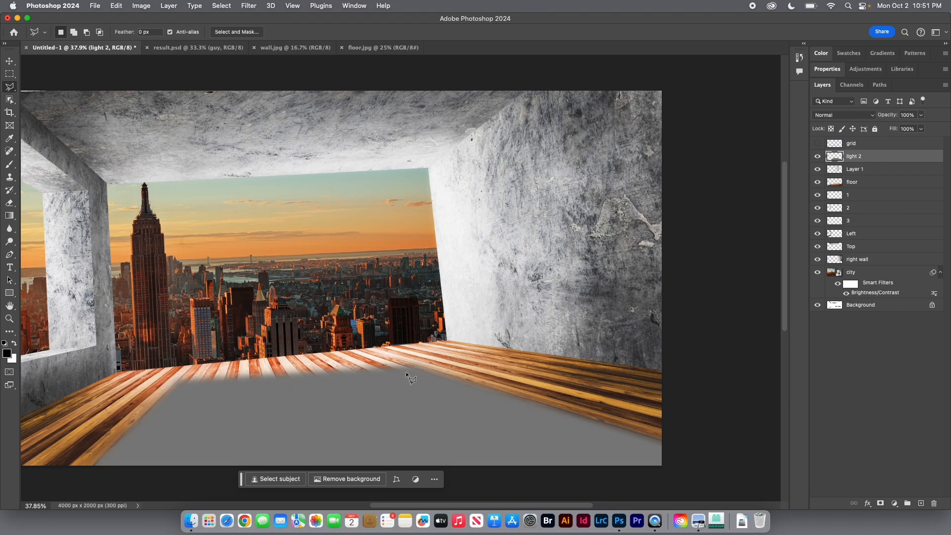
pyautogui.click(848, 115)
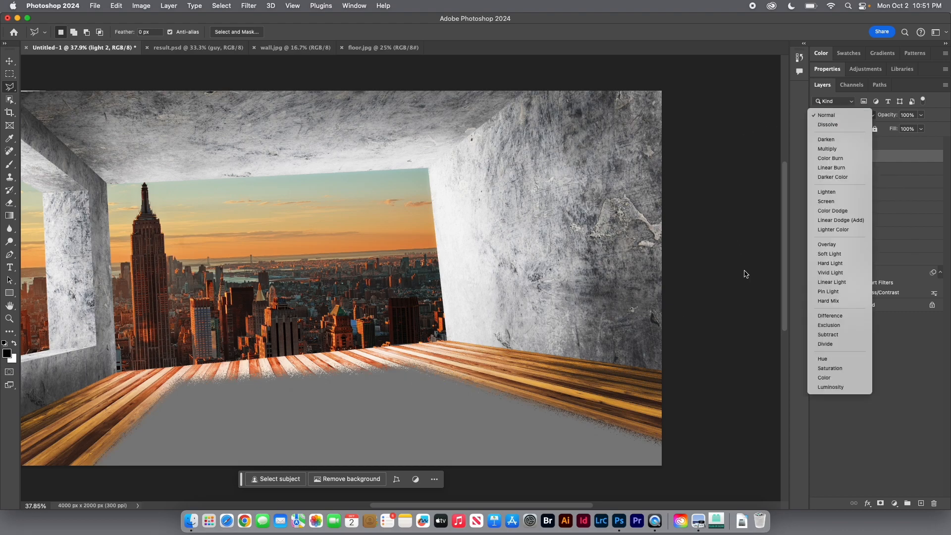
pyautogui.click(828, 246)
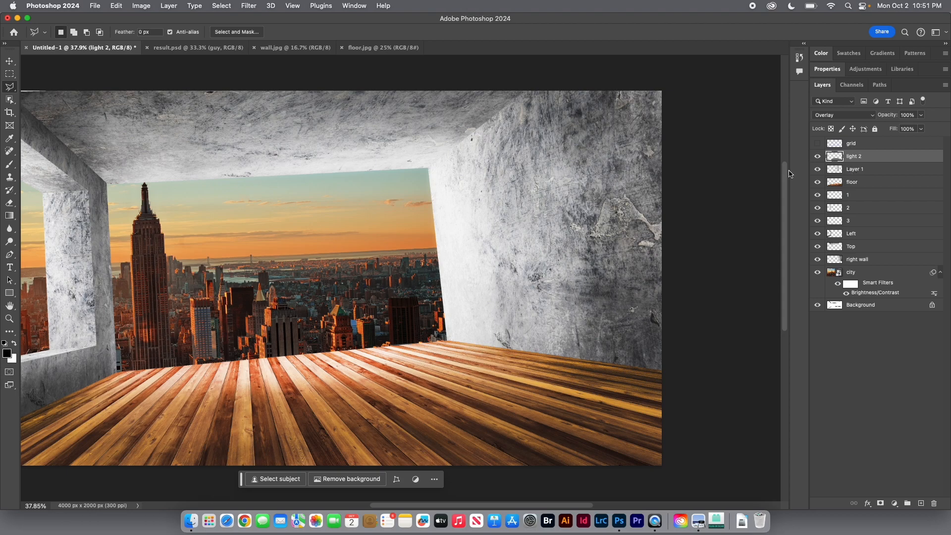
# Step: Brighten the light 2 layer's floor shape with a Curves adjustment
pyautogui.press('super+m')
pyautogui.moveTo(423, 212); pyautogui.dragTo(392, 222)
pyautogui.click(615, 123)
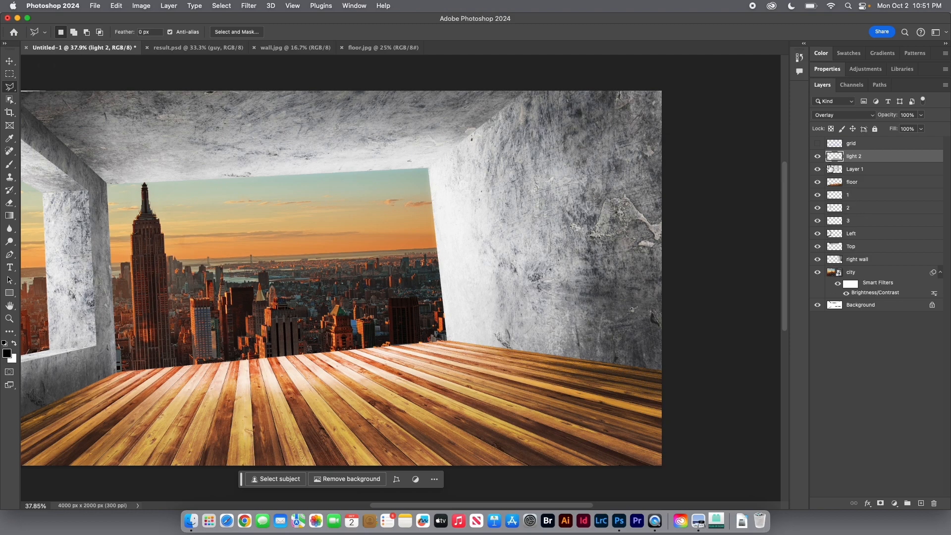
# Step: Rename Layer 1 as "light 1"
pyautogui.doubleClick(858, 172)
pyautogui.write('light')
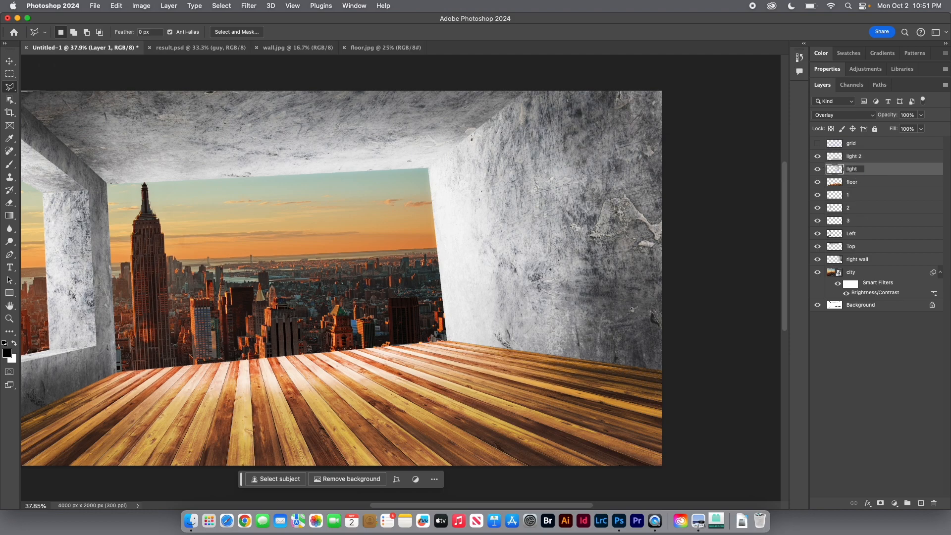
pyautogui.press('Return')
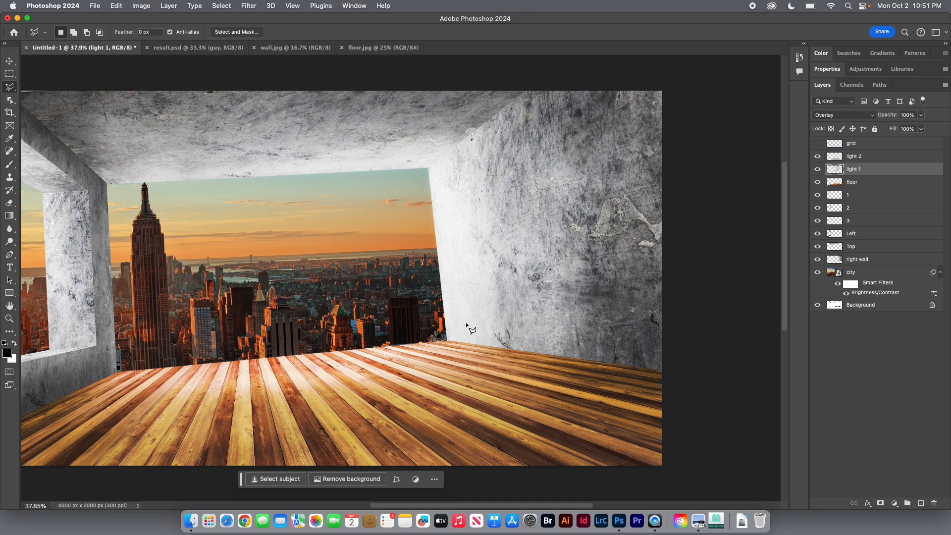
# Step: Add a new layer above light 2 and name it "colors"
pyautogui.moveTo(516, 283); pyautogui.dragTo(619, 276)
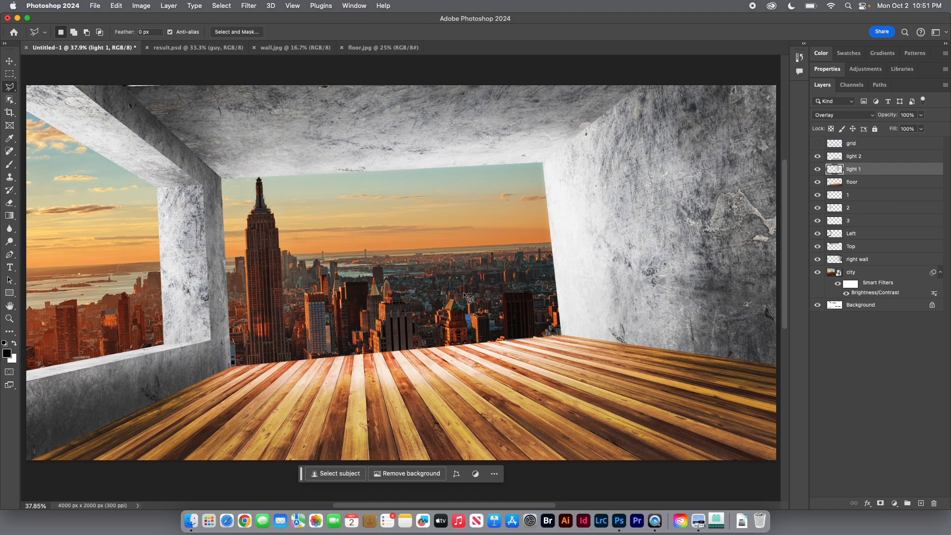
pyautogui.click(838, 157)
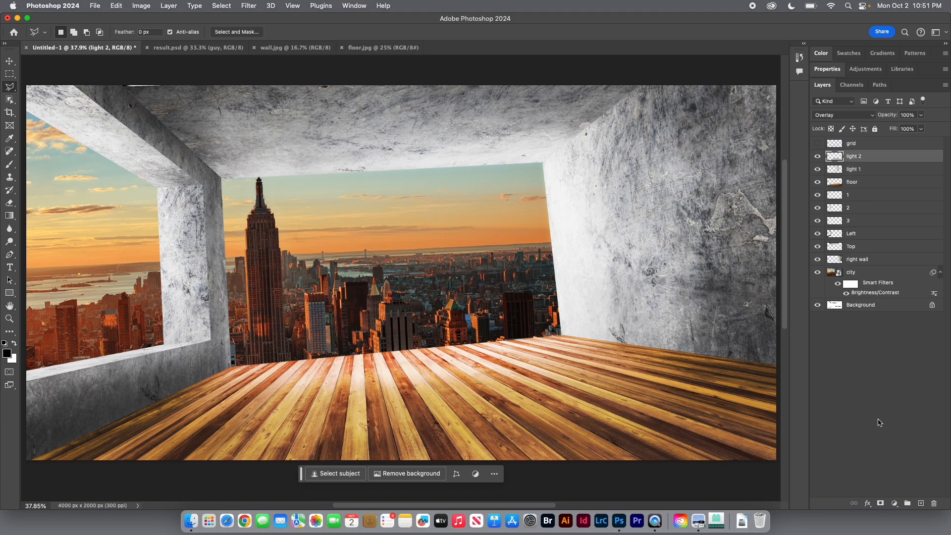
pyautogui.click(922, 503)
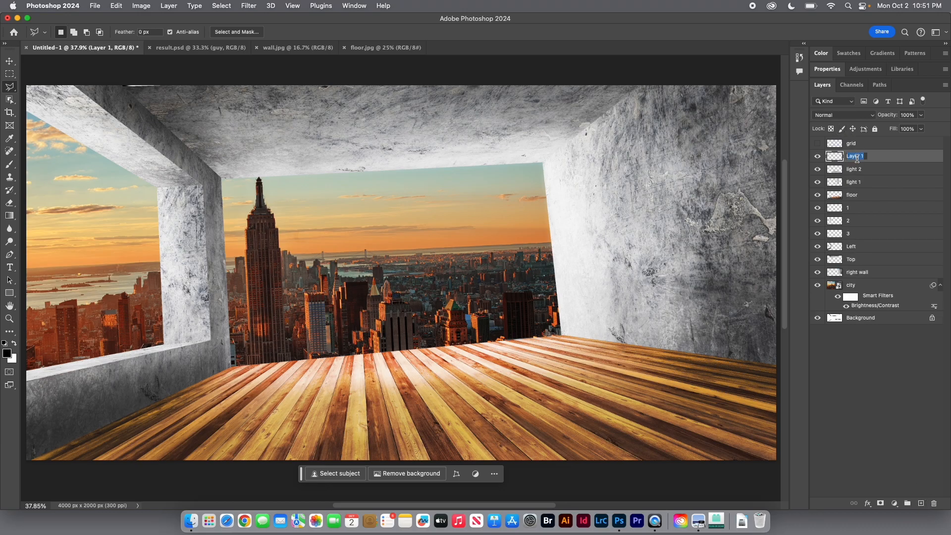
pyautogui.write('s')
pyautogui.press('Return')
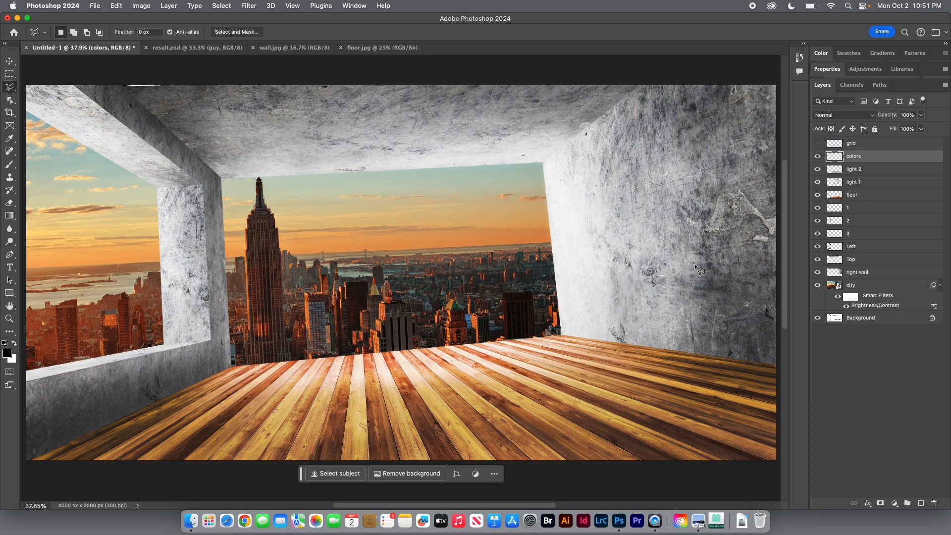
# Step: For the Brush, sample the sky's blue as foreground color and shift it to the more saturated #72a7b8
pyautogui.click(9, 164)
pyautogui.click(7, 352)
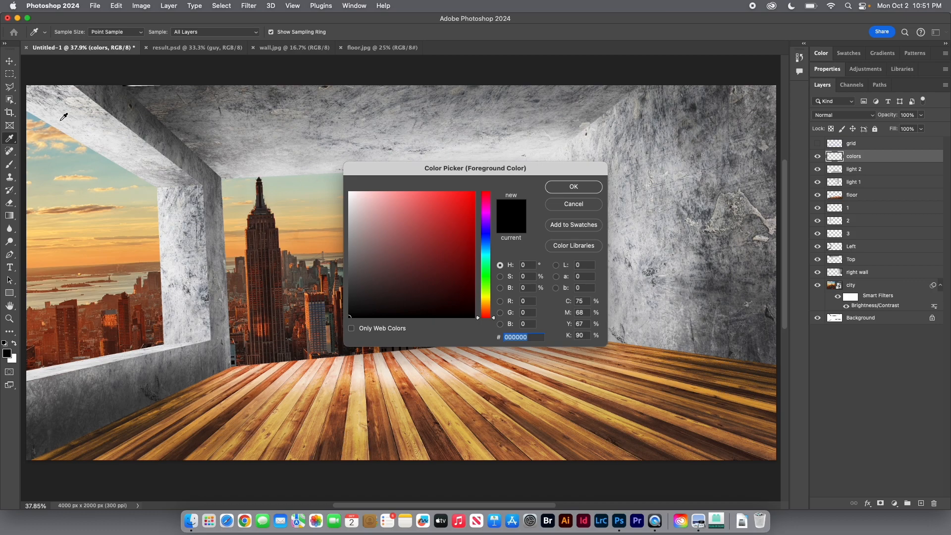
pyautogui.click(35, 113)
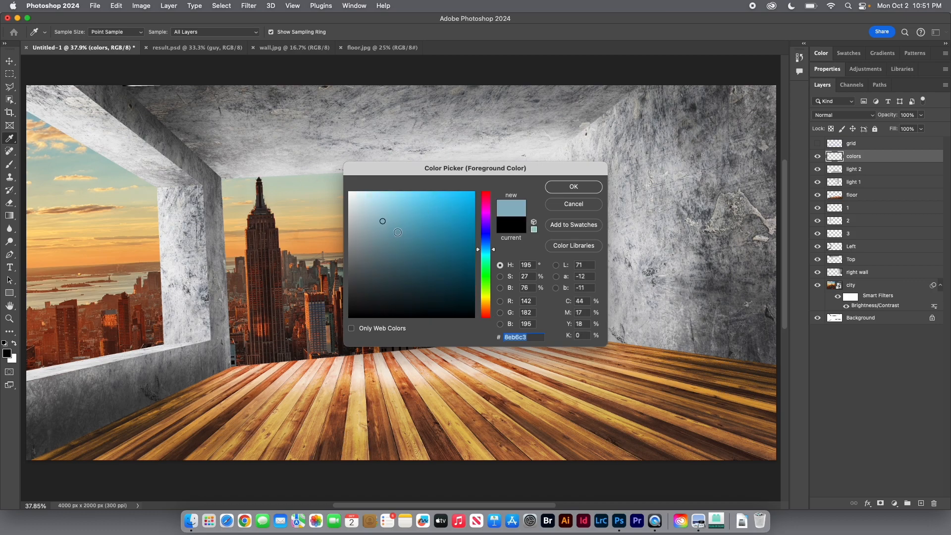
pyautogui.click(397, 227)
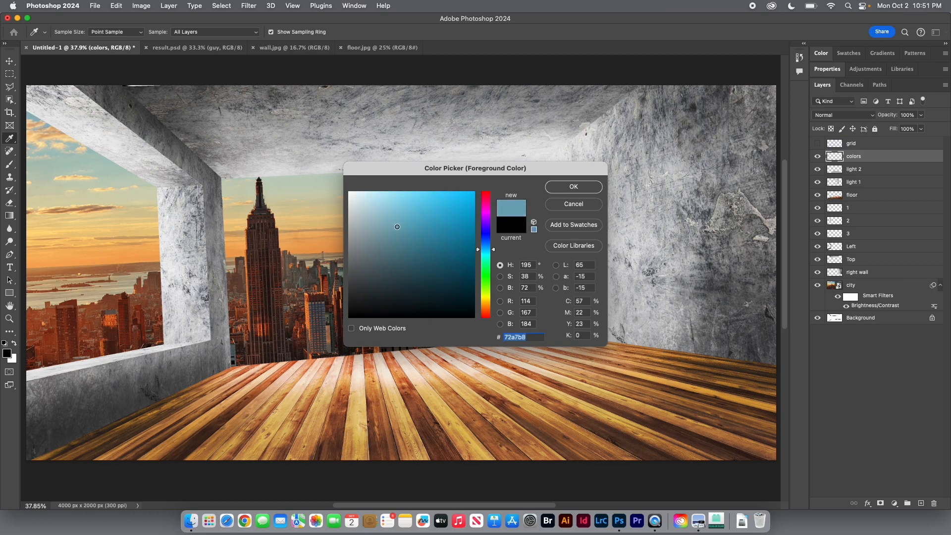
pyautogui.click(572, 187)
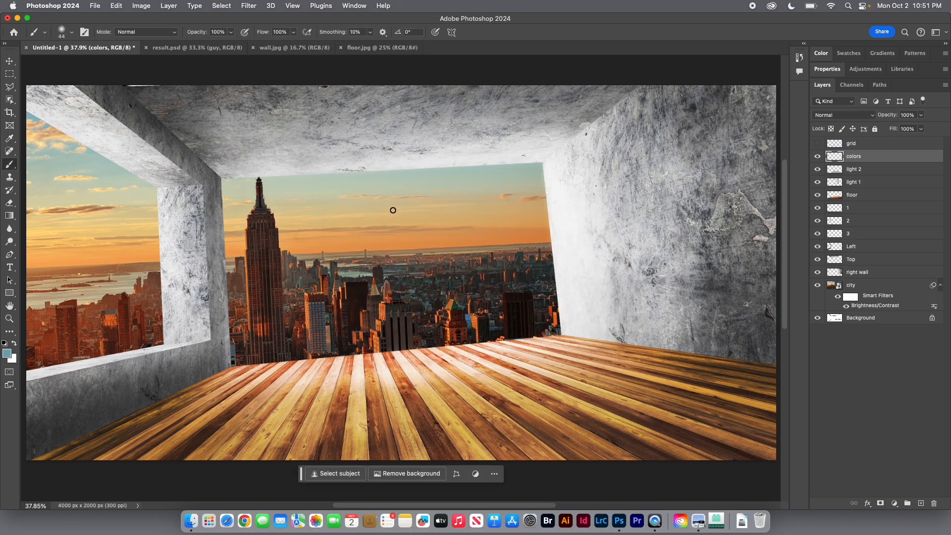
# Step: Enlarge the brush to 500 and paint blue over the shadowed outer areas of the ceiling, walls and floor on the colors layer
pyautogui.press(']')
pyautogui.press(']')
pyautogui.press(']')
pyautogui.press(']')
pyautogui.press(']')
pyautogui.press(']')
pyautogui.press(']')
pyautogui.press(']')
pyautogui.moveTo(200, 156)
pyautogui.mouseDown()
pyautogui.moveTo(99, 89)
pyautogui.moveTo(182, 95)
pyautogui.moveTo(194, 145)
pyautogui.moveTo(117, 93)
pyautogui.moveTo(173, 123)
pyautogui.moveTo(189, 152)
pyautogui.moveTo(172, 143)
pyautogui.moveTo(212, 179)
pyautogui.moveTo(219, 356)
pyautogui.moveTo(47, 414)
pyautogui.moveTo(40, 428)
pyautogui.moveTo(180, 377)
pyautogui.moveTo(58, 417)
pyautogui.moveTo(41, 441)
pyautogui.moveTo(149, 400)
pyautogui.moveTo(109, 439)
pyautogui.moveTo(136, 452)
pyautogui.moveTo(182, 440)
pyautogui.moveTo(55, 453)
pyautogui.moveTo(109, 436)
pyautogui.moveTo(328, 466)
pyautogui.moveTo(555, 463)
pyautogui.moveTo(685, 449)
pyautogui.moveTo(764, 412)
pyautogui.moveTo(788, 378)
pyautogui.moveTo(758, 418)
pyautogui.moveTo(698, 459)
pyautogui.moveTo(760, 361)
pyautogui.moveTo(670, 427)
pyautogui.moveTo(507, 440)
pyautogui.moveTo(170, 433)
pyautogui.moveTo(363, 432)
pyautogui.moveTo(626, 377)
pyautogui.moveTo(737, 295)
pyautogui.moveTo(773, 188)
pyautogui.moveTo(712, 373)
pyautogui.moveTo(617, 407)
pyautogui.moveTo(791, 297)
pyautogui.moveTo(756, 462)
pyautogui.moveTo(774, 382)
pyautogui.moveTo(767, 200)
pyautogui.moveTo(708, 88)
pyautogui.moveTo(764, 218)
pyautogui.moveTo(739, 336)
pyautogui.moveTo(729, 206)
pyautogui.moveTo(738, 164)
pyautogui.moveTo(699, 59)
pyautogui.moveTo(769, 150)
pyautogui.mouseUp()
pyautogui.moveTo(735, 96)
pyautogui.mouseDown()
pyautogui.moveTo(556, 63)
pyautogui.moveTo(586, 85)
pyautogui.mouseUp()
pyautogui.moveTo(437, 97)
pyautogui.mouseDown()
pyautogui.moveTo(291, 105)
pyautogui.moveTo(164, 92)
pyautogui.mouseUp()
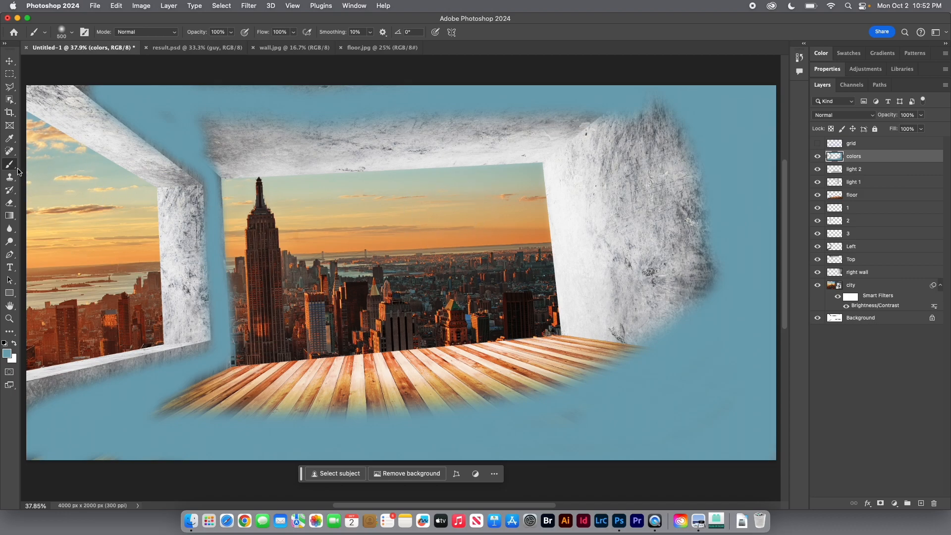
# Step: Sample the sky's orange, deepen it to #eaa956, and paint it over the lit ceiling, wall and floor areas around the window openings
pyautogui.click(8, 355)
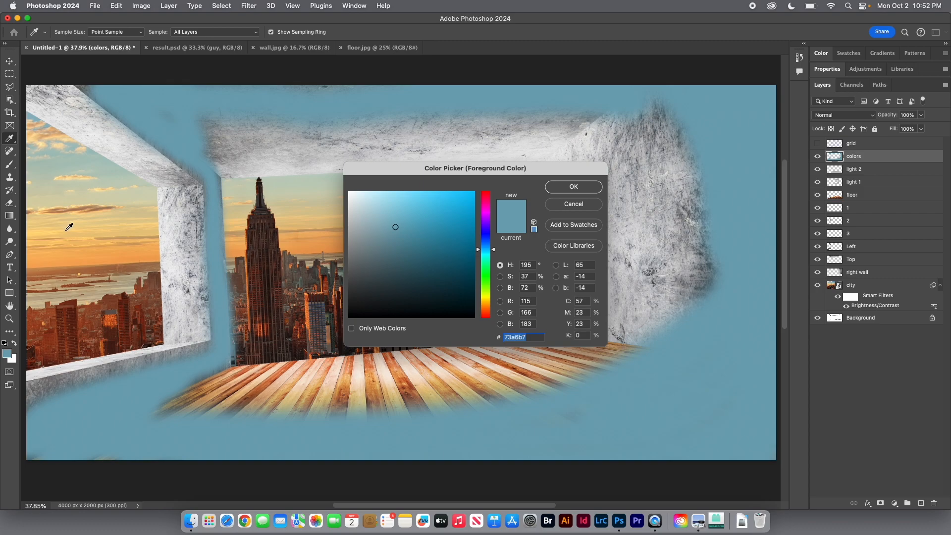
pyautogui.click(55, 253)
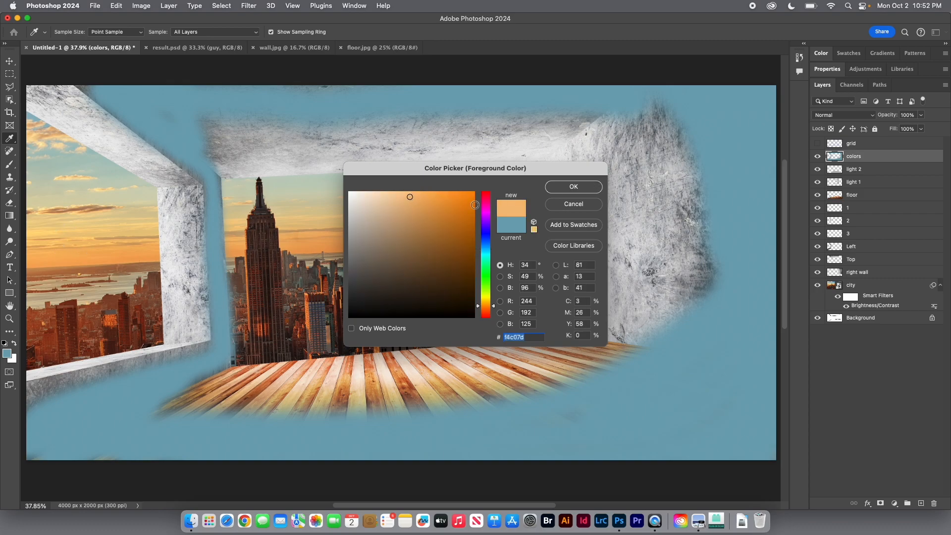
pyautogui.moveTo(408, 197); pyautogui.dragTo(416, 202)
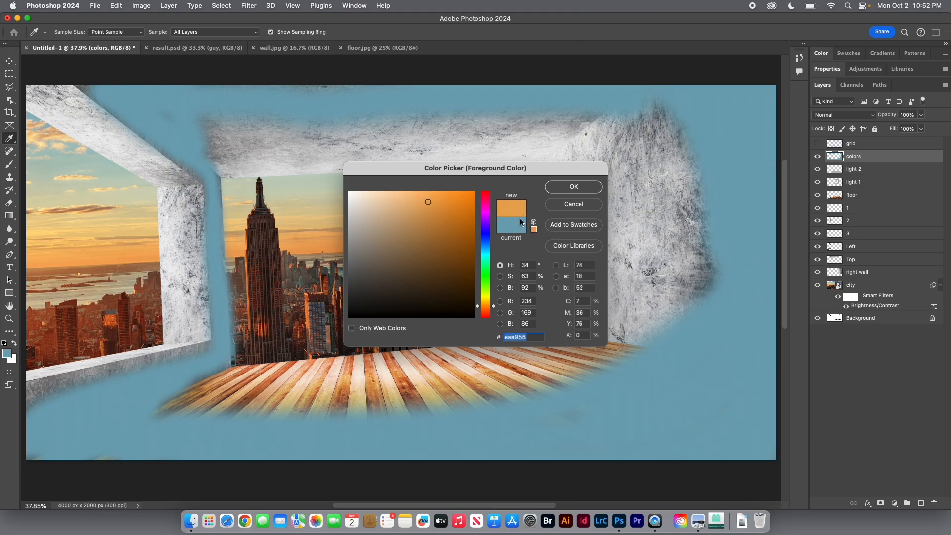
pyautogui.click(574, 188)
pyautogui.press('b')
pyautogui.moveTo(568, 174)
pyautogui.mouseDown()
pyautogui.moveTo(572, 239)
pyautogui.moveTo(567, 178)
pyautogui.moveTo(585, 320)
pyautogui.moveTo(594, 245)
pyautogui.moveTo(593, 332)
pyautogui.moveTo(610, 303)
pyautogui.moveTo(618, 324)
pyautogui.moveTo(664, 306)
pyautogui.moveTo(688, 274)
pyautogui.moveTo(686, 239)
pyautogui.moveTo(650, 132)
pyautogui.moveTo(582, 137)
pyautogui.moveTo(579, 153)
pyautogui.moveTo(621, 271)
pyautogui.moveTo(619, 174)
pyautogui.moveTo(644, 287)
pyautogui.moveTo(609, 144)
pyautogui.moveTo(508, 125)
pyautogui.moveTo(363, 134)
pyautogui.moveTo(571, 143)
pyautogui.moveTo(539, 132)
pyautogui.moveTo(231, 148)
pyautogui.moveTo(577, 136)
pyautogui.moveTo(209, 177)
pyautogui.moveTo(152, 167)
pyautogui.moveTo(92, 113)
pyautogui.moveTo(38, 88)
pyautogui.moveTo(185, 193)
pyautogui.moveTo(191, 268)
pyautogui.moveTo(176, 234)
pyautogui.moveTo(184, 218)
pyautogui.moveTo(195, 328)
pyautogui.moveTo(32, 386)
pyautogui.moveTo(198, 336)
pyautogui.moveTo(179, 346)
pyautogui.moveTo(193, 407)
pyautogui.moveTo(495, 373)
pyautogui.moveTo(574, 350)
pyautogui.moveTo(378, 389)
pyautogui.moveTo(237, 385)
pyautogui.moveTo(569, 358)
pyautogui.moveTo(296, 378)
pyautogui.mouseUp()
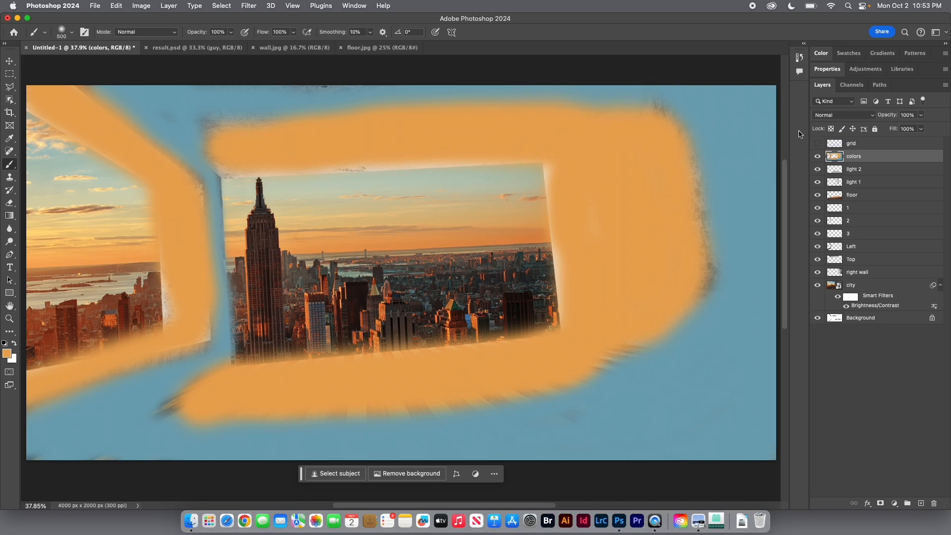
# Step: Set the colors layer's blend mode to Soft Light and blend its painted colors with a Gaussian Blur of 156 pixels radius
pyautogui.click(829, 117)
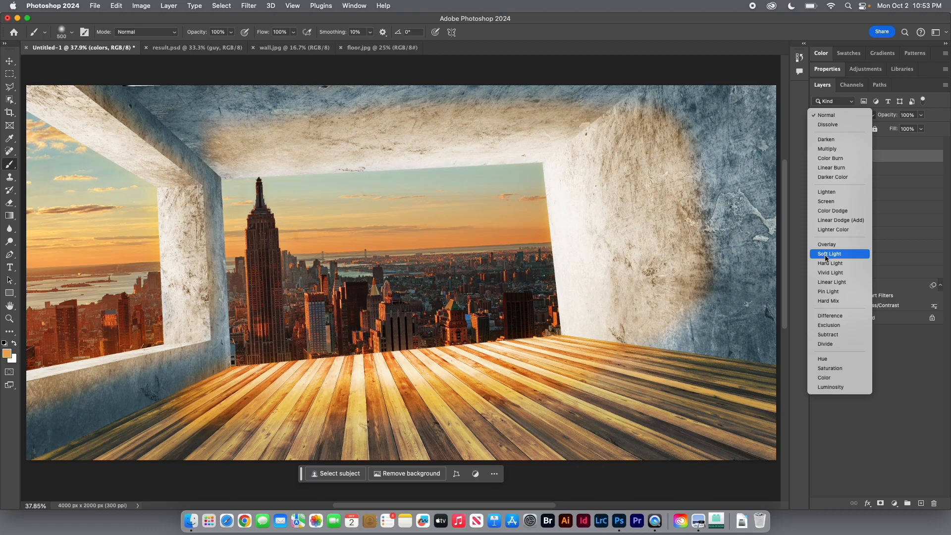
pyautogui.click(826, 255)
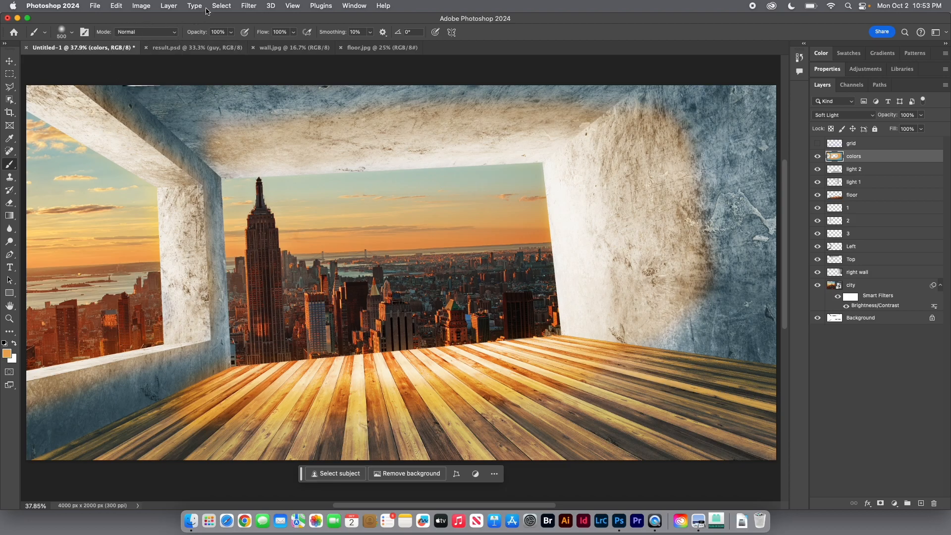
pyautogui.click(243, 6)
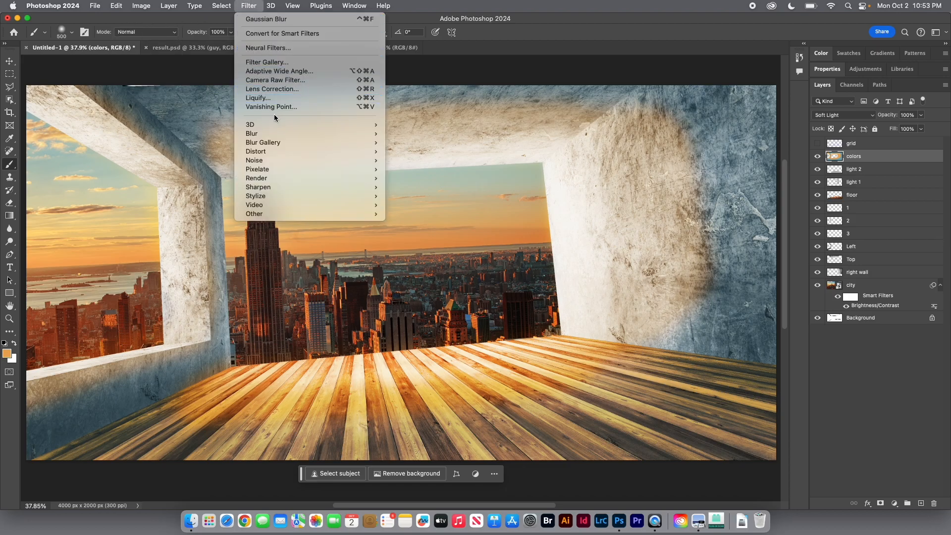
pyautogui.moveTo(285, 134)
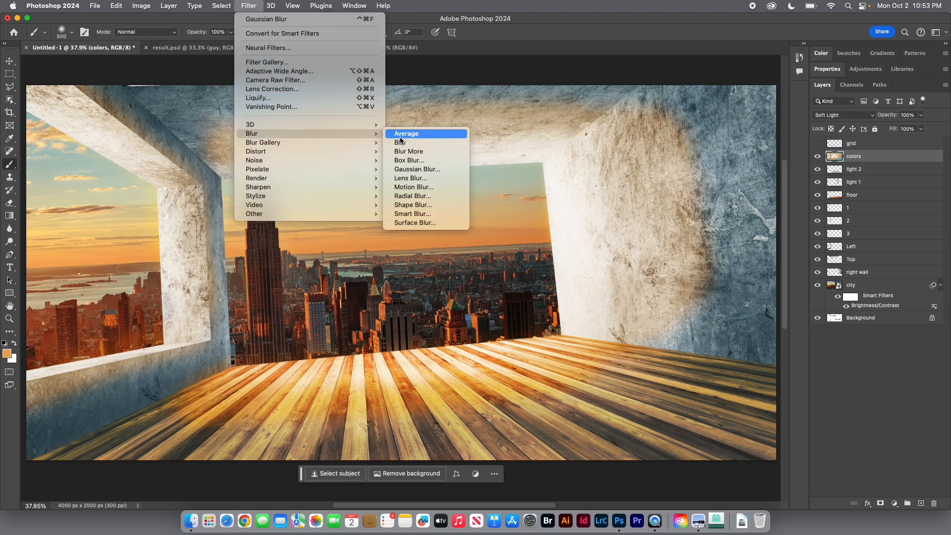
pyautogui.click(421, 169)
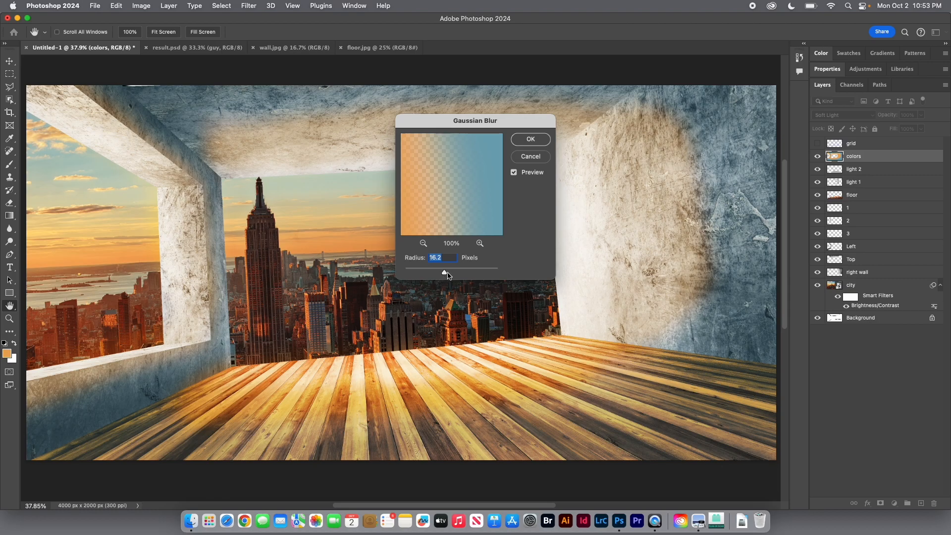
pyautogui.moveTo(466, 274); pyautogui.dragTo(471, 273)
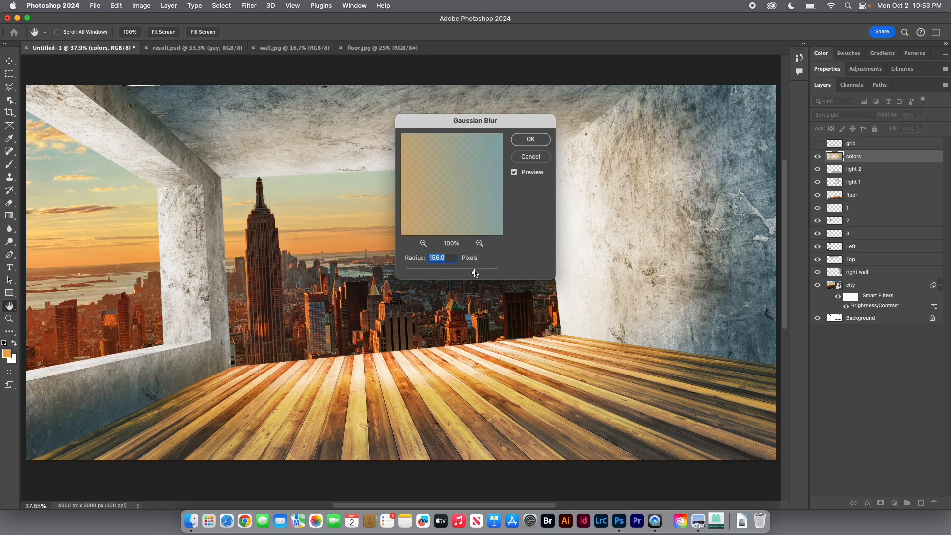
pyautogui.click(531, 140)
pyautogui.press('b')
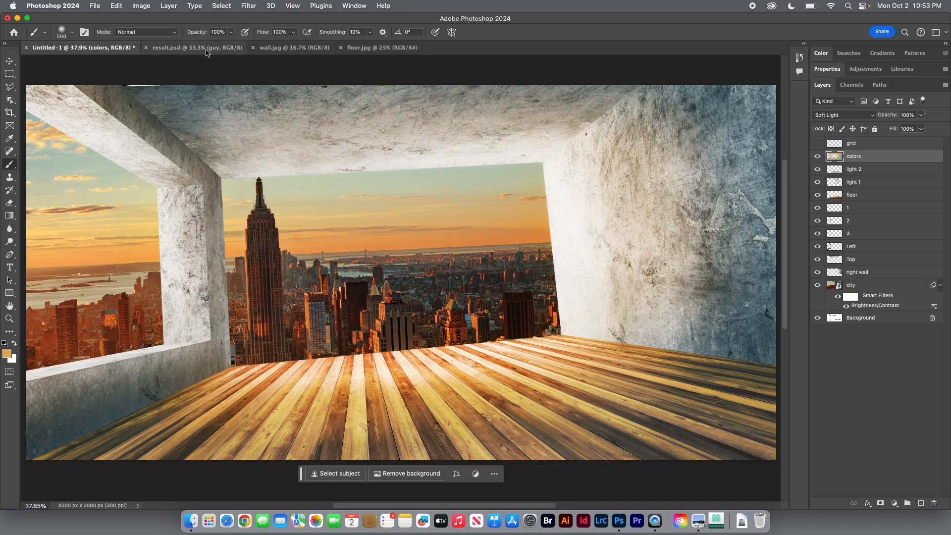
# Step: Compare the composite with the finished reference in result.psd and return to the working document
pyautogui.click(186, 50)
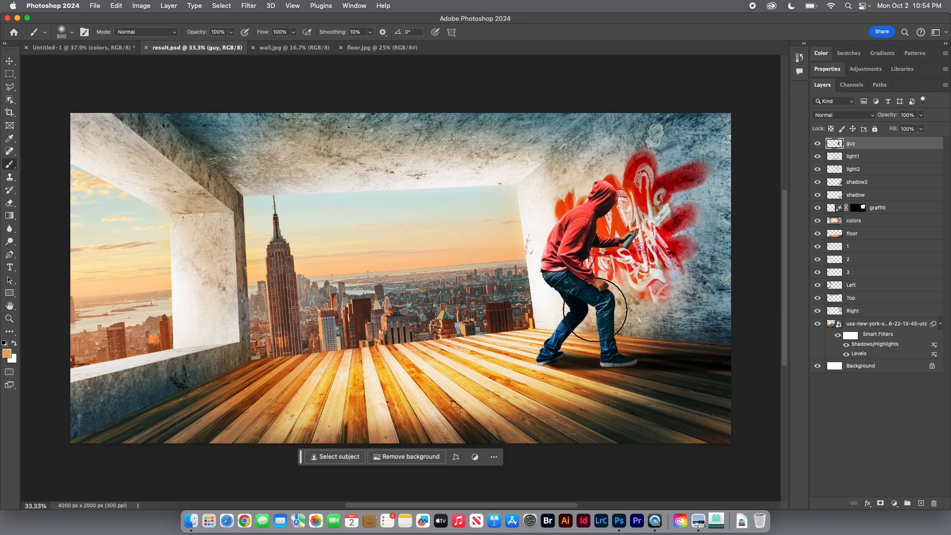
pyautogui.click(110, 48)
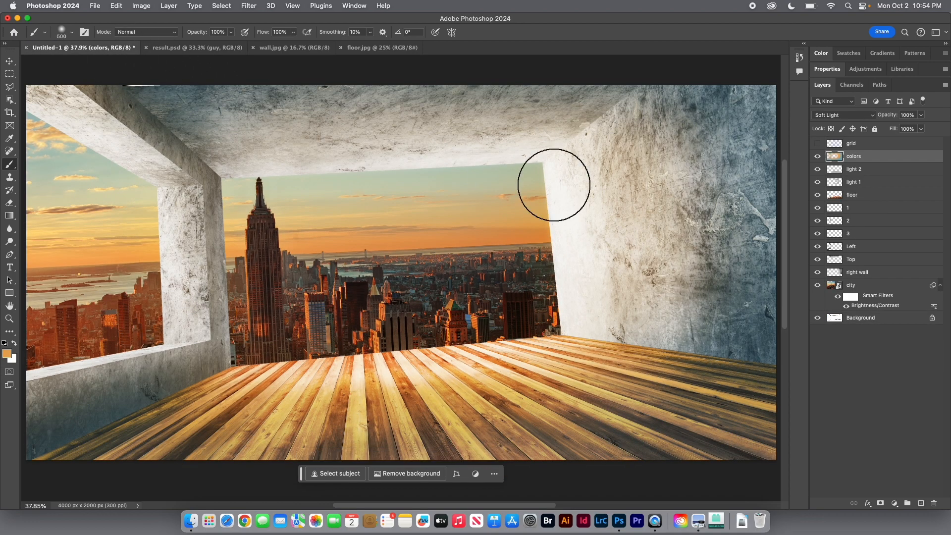
# Step: Draw a freehand lasso selection around a large area of the right concrete wall
pyautogui.click(9, 87)
pyautogui.click(39, 86)
pyautogui.moveTo(679, 135)
pyautogui.mouseDown()
pyautogui.moveTo(623, 148)
pyautogui.moveTo(604, 197)
pyautogui.mouseUp()
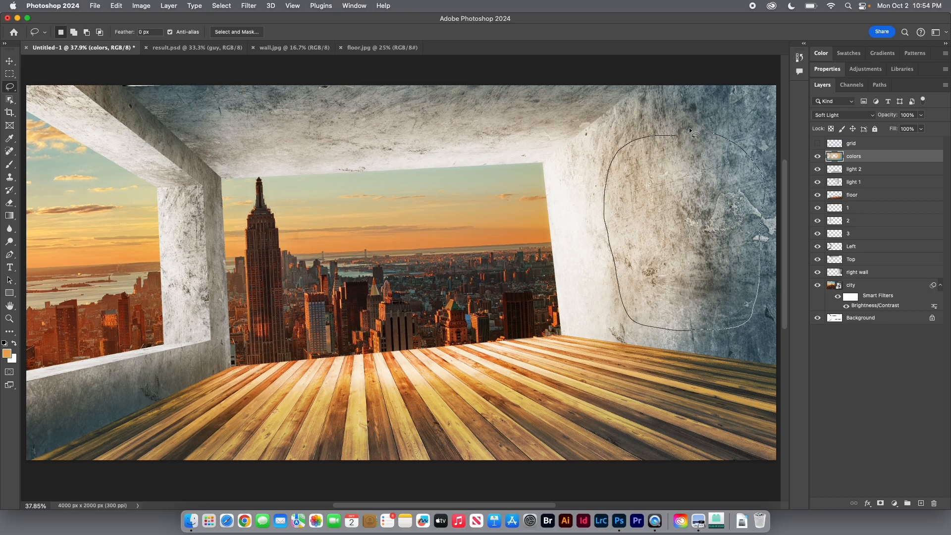
pyautogui.moveTo(696, 130); pyautogui.dragTo(674, 133)
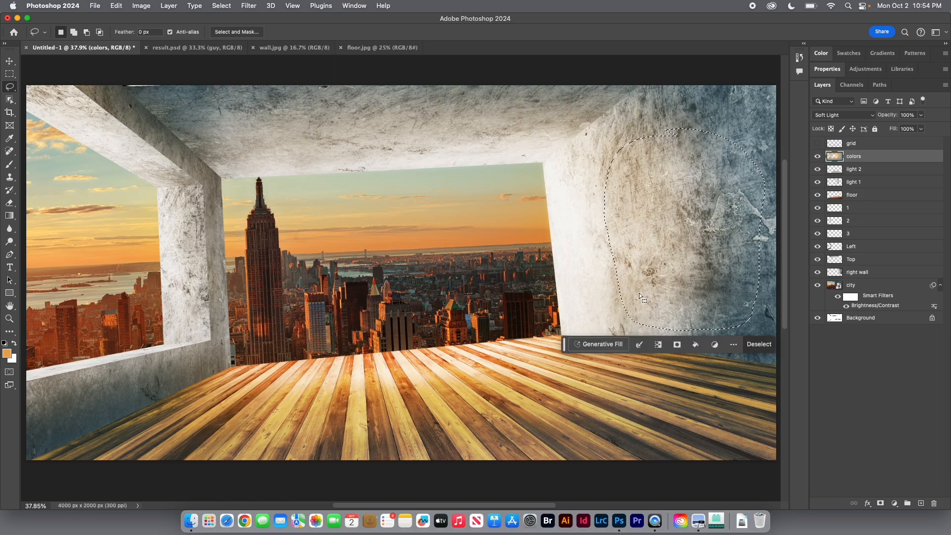
# Step: Run Generative Fill on the wall selection with the prompt "graffiti", agreeing to the AI guidelines, and switch to the third variation
pyautogui.click(605, 346)
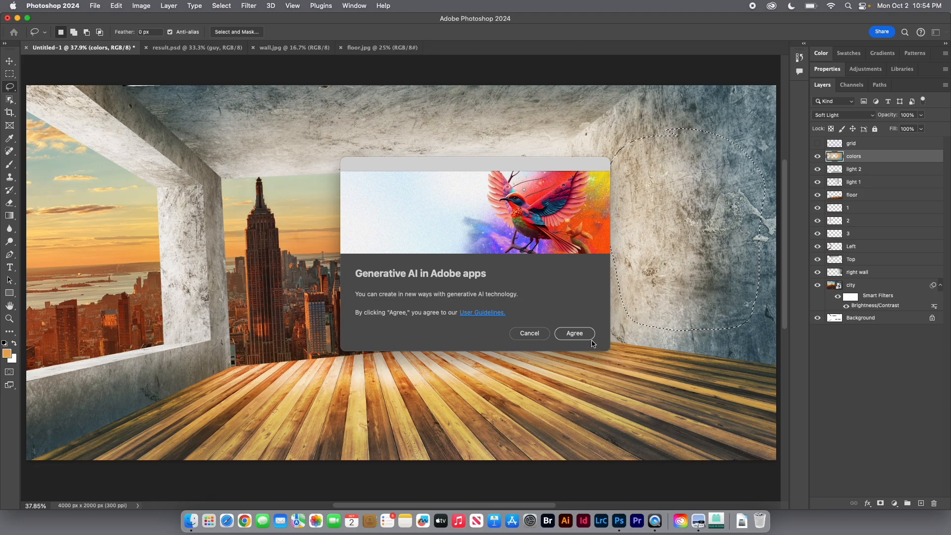
pyautogui.click(575, 335)
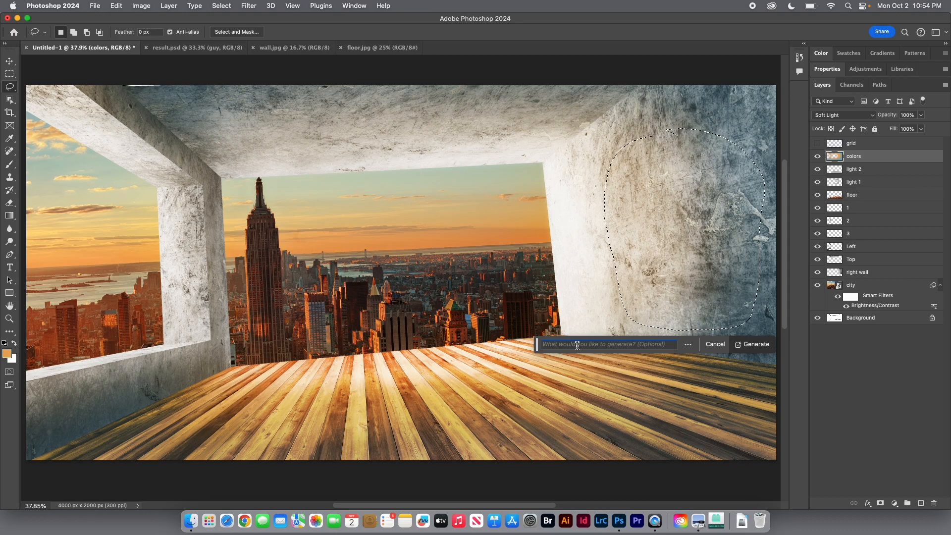
pyautogui.write('graf')
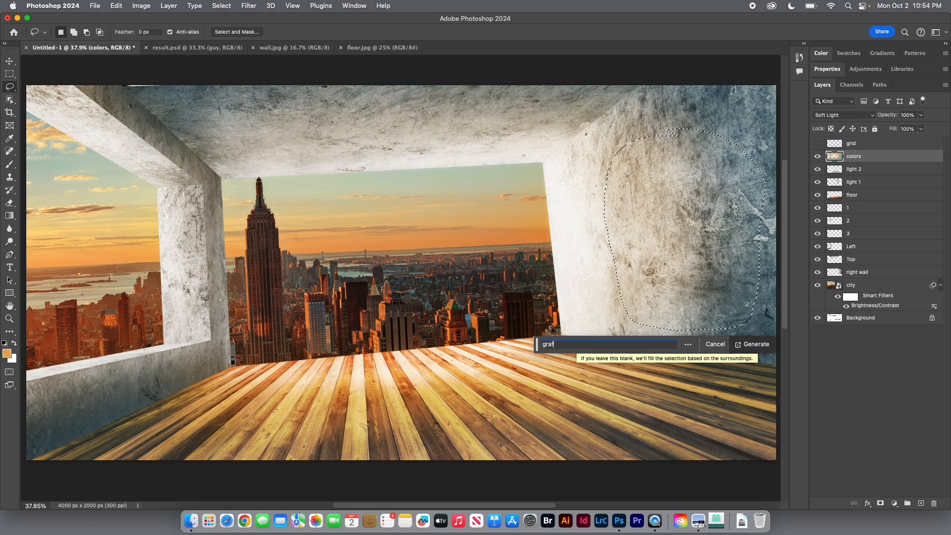
pyautogui.write('fiti')
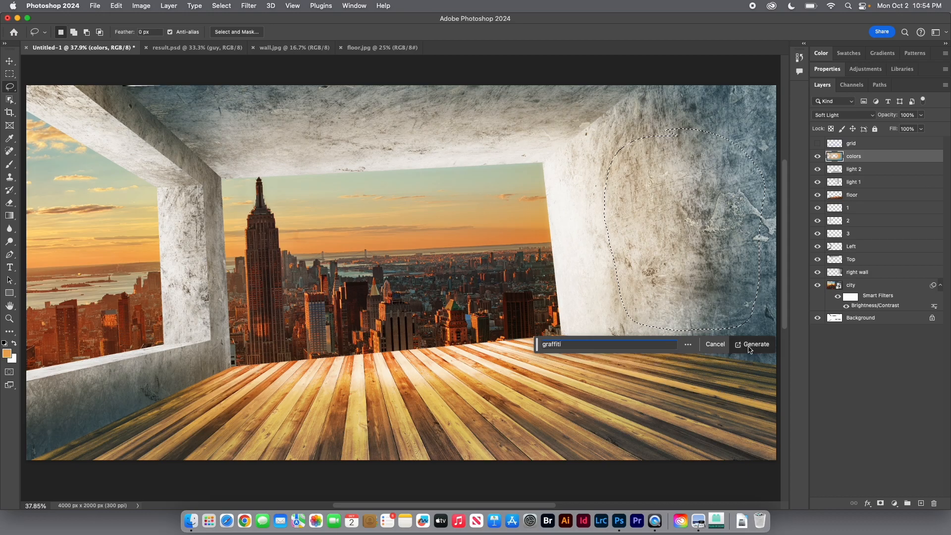
pyautogui.click(750, 345)
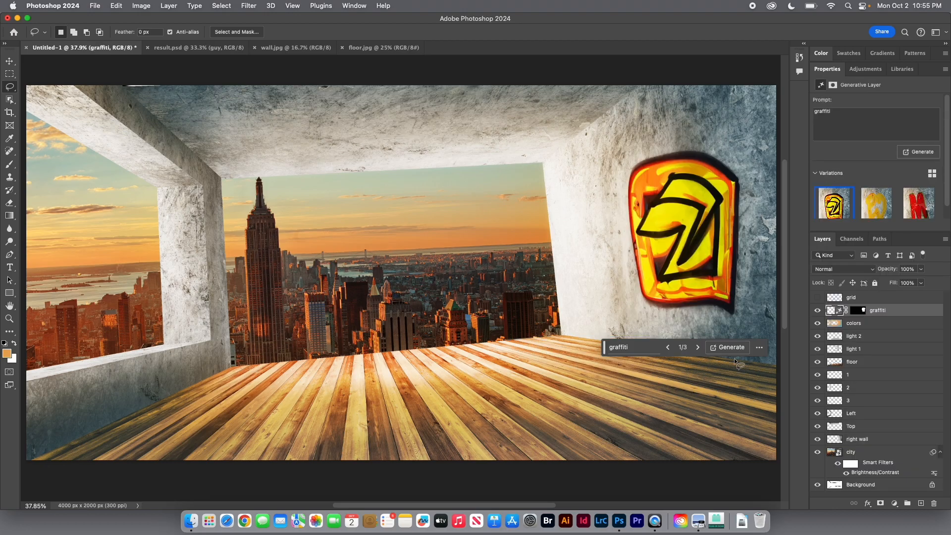
pyautogui.click(876, 209)
pyautogui.click(918, 208)
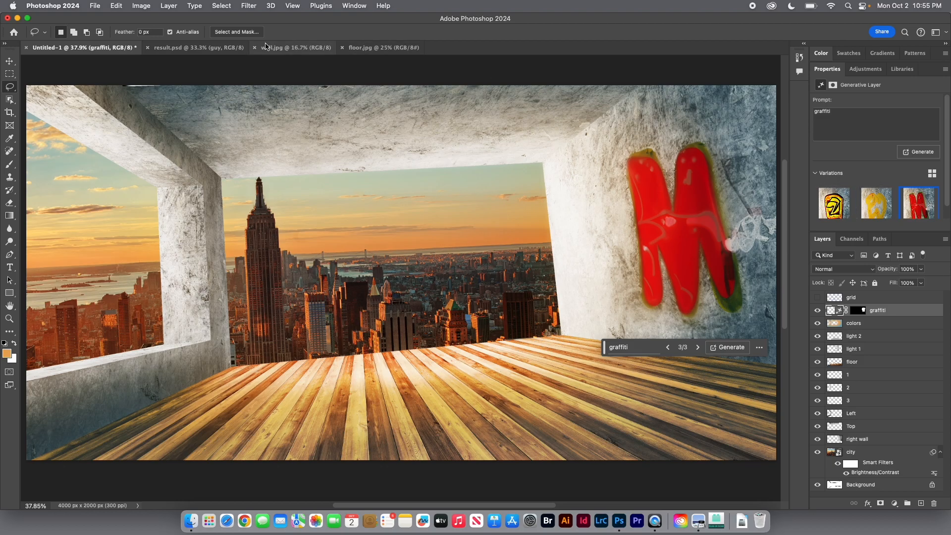
# Step: In result.psd, preview the graffiti layer's other variations and set it back to the first one
pyautogui.click(203, 48)
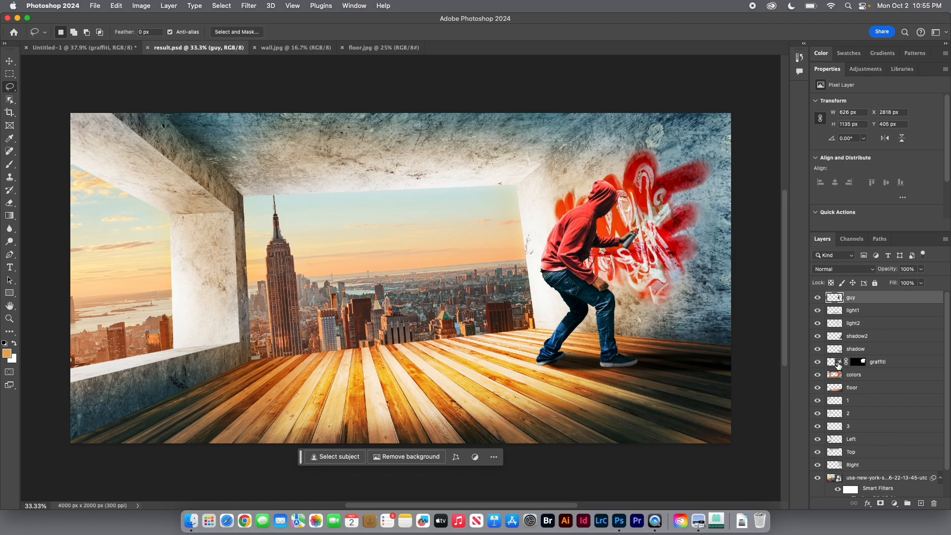
pyautogui.click(838, 365)
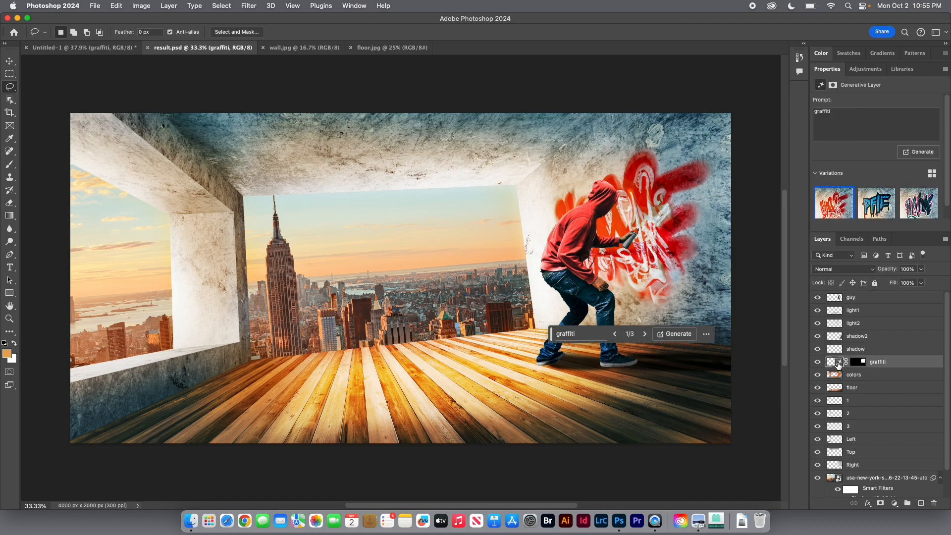
pyautogui.click(877, 202)
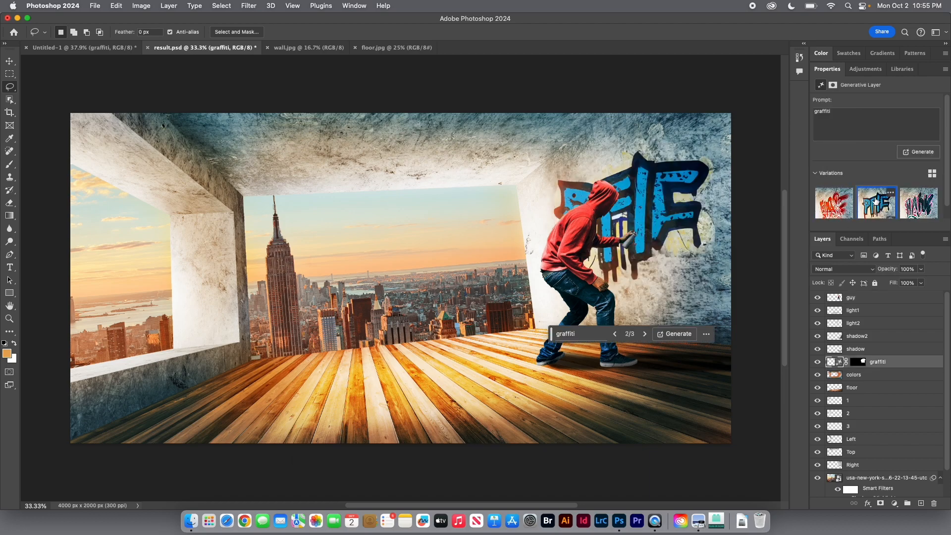
pyautogui.click(918, 205)
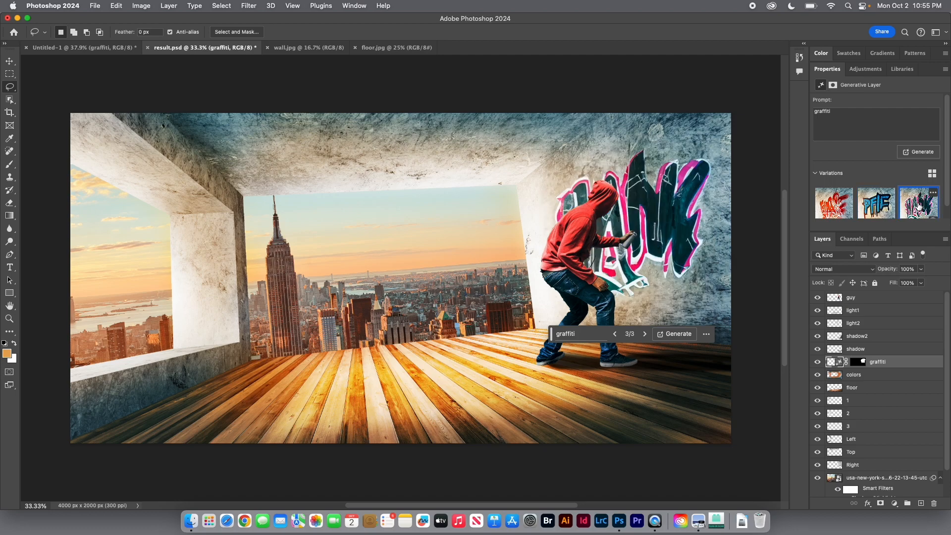
pyautogui.click(828, 208)
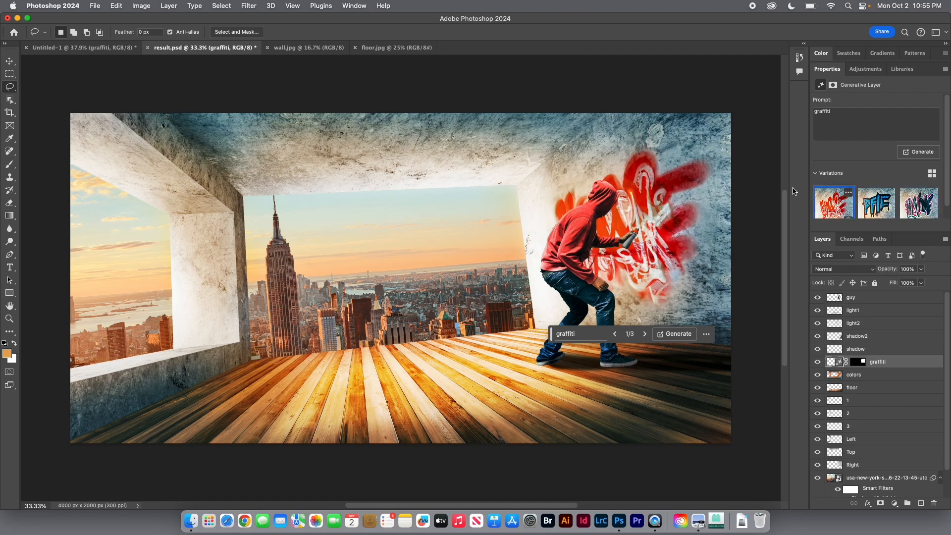
# Step: Back in the working document, regenerate the graffiti with the prompt "graffiti lettering with words", compare the variations and keep the first
pyautogui.click(95, 50)
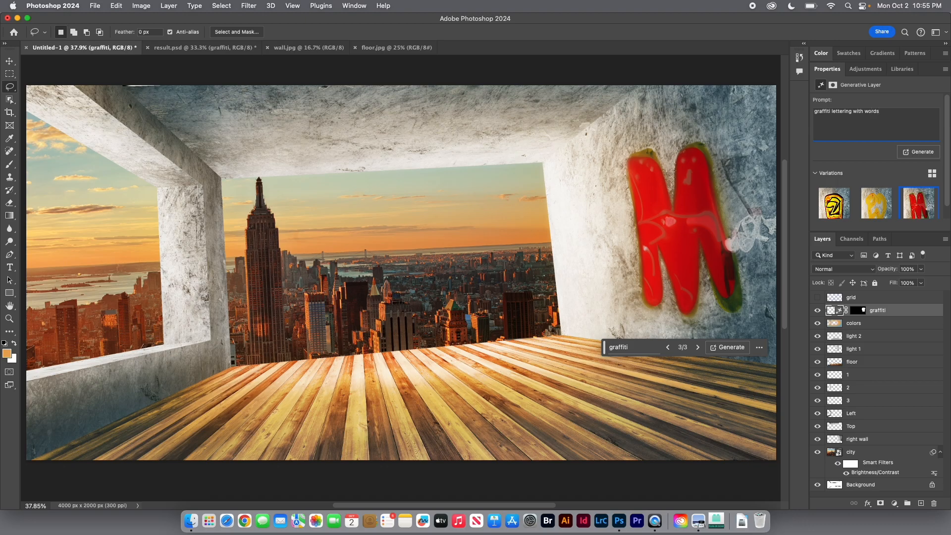
pyautogui.press('Return')
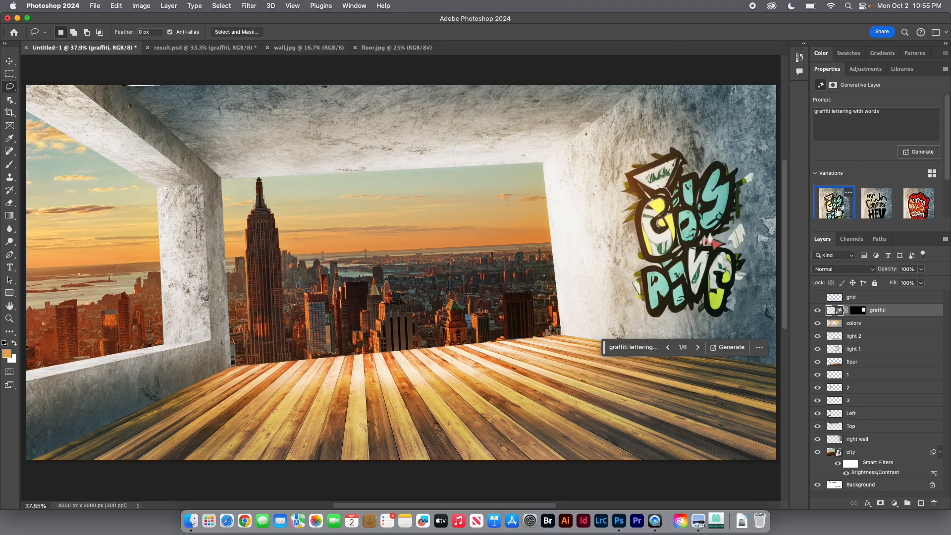
pyautogui.click(878, 211)
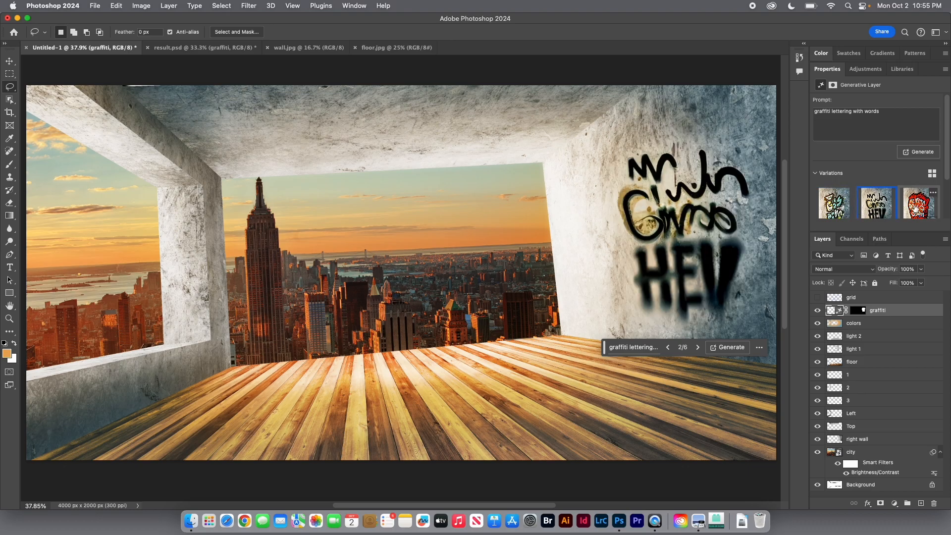
pyautogui.click(916, 209)
pyautogui.click(834, 205)
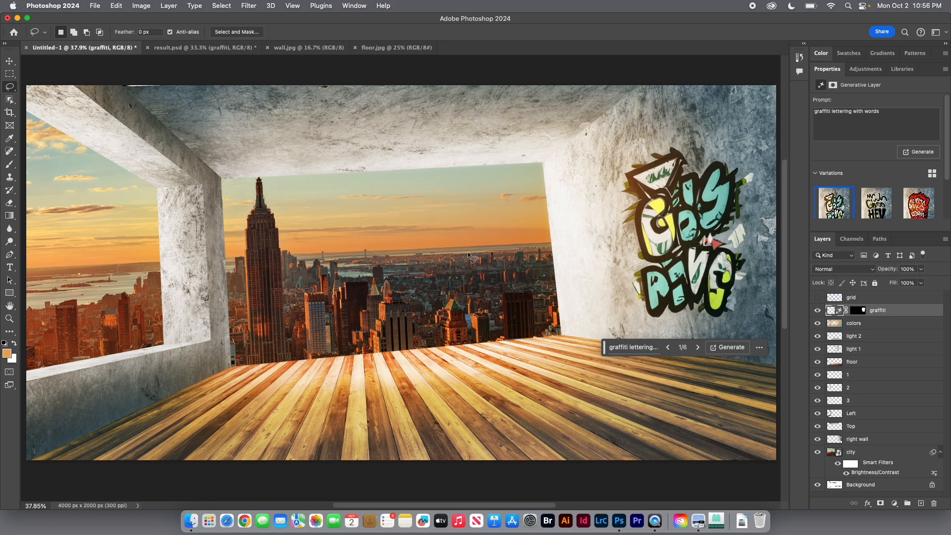
# Step: Place guy.jpg from the Desktop as an embedded image above the graffiti layer
pyautogui.click(9, 61)
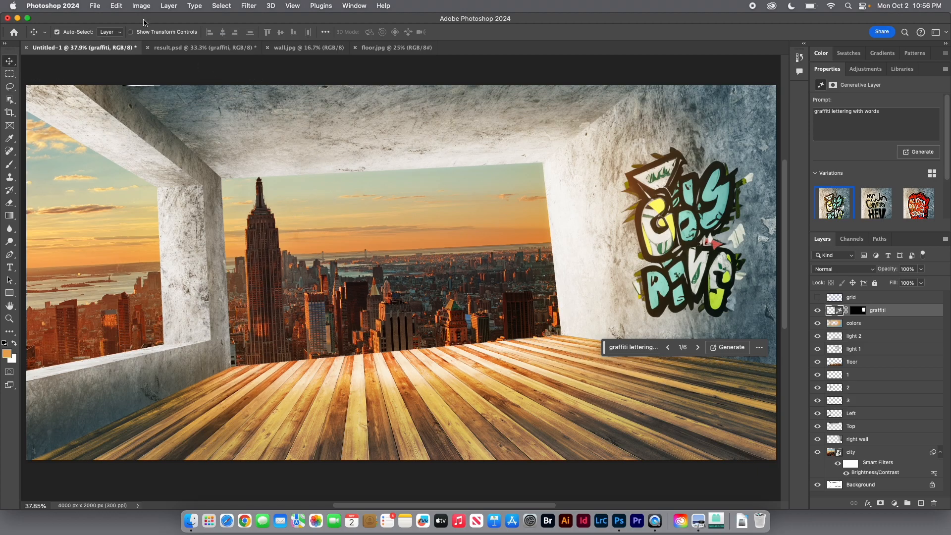
pyautogui.click(96, 5)
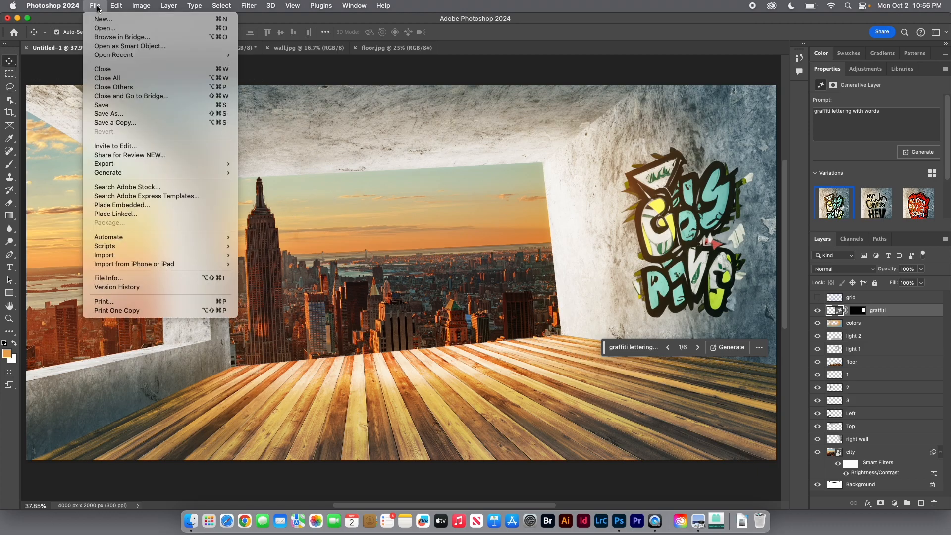
pyautogui.click(144, 205)
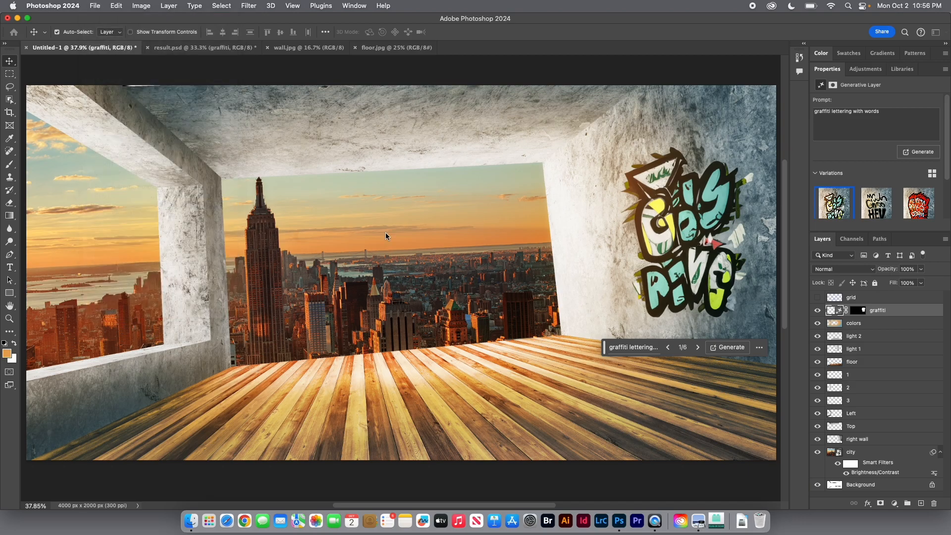
pyautogui.click(397, 154)
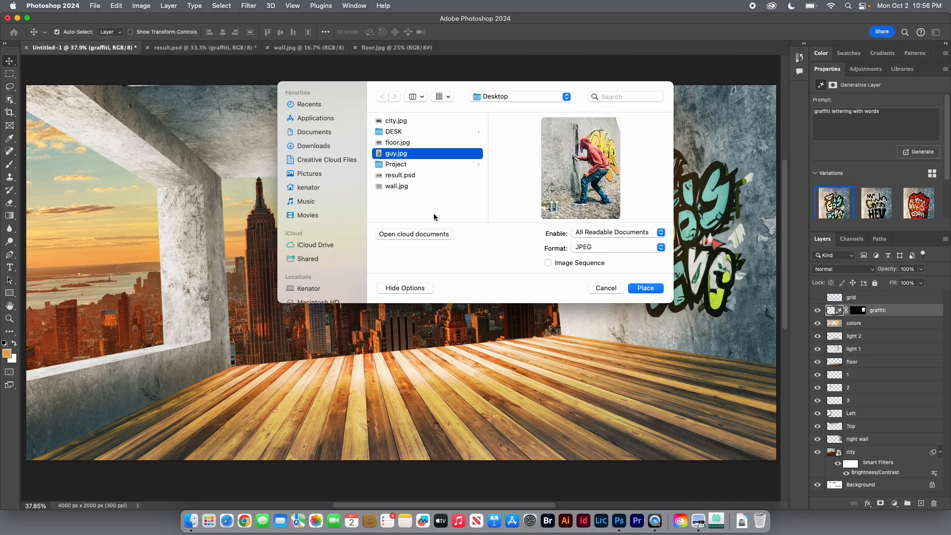
pyautogui.press('Return')
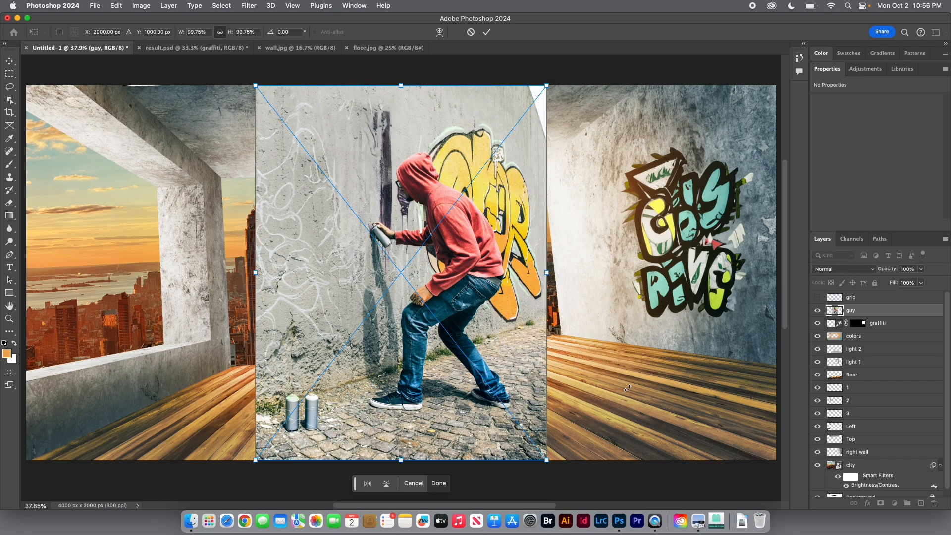
# Step: Scale the guy photo down to about 1330 by 1709 px, flip it horizontally, and position it in front of the graffiti wall
pyautogui.moveTo(547, 87); pyautogui.dragTo(520, 119)
pyautogui.moveTo(455, 283); pyautogui.dragTo(504, 258)
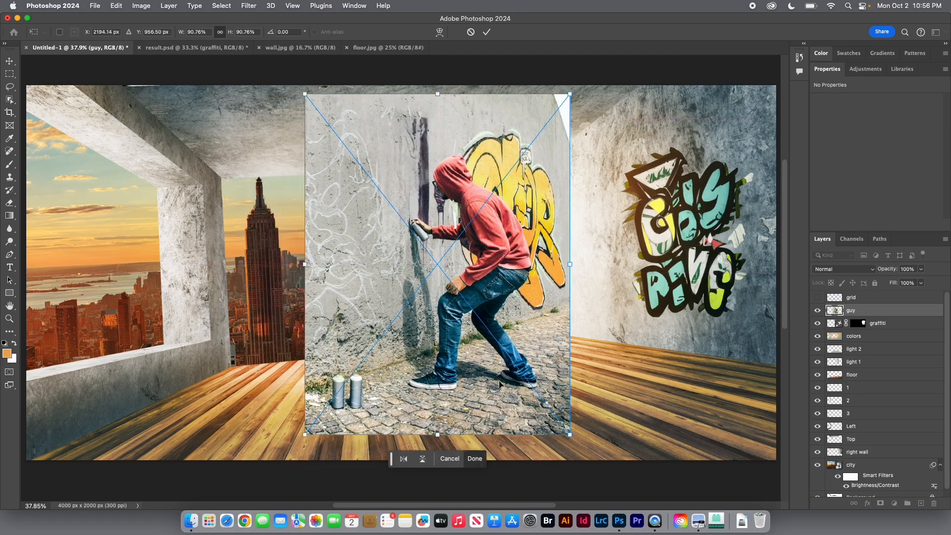
pyautogui.click(404, 461)
pyautogui.moveTo(477, 333); pyautogui.dragTo(620, 333)
pyautogui.moveTo(448, 95); pyautogui.dragTo(469, 118)
pyautogui.click(487, 32)
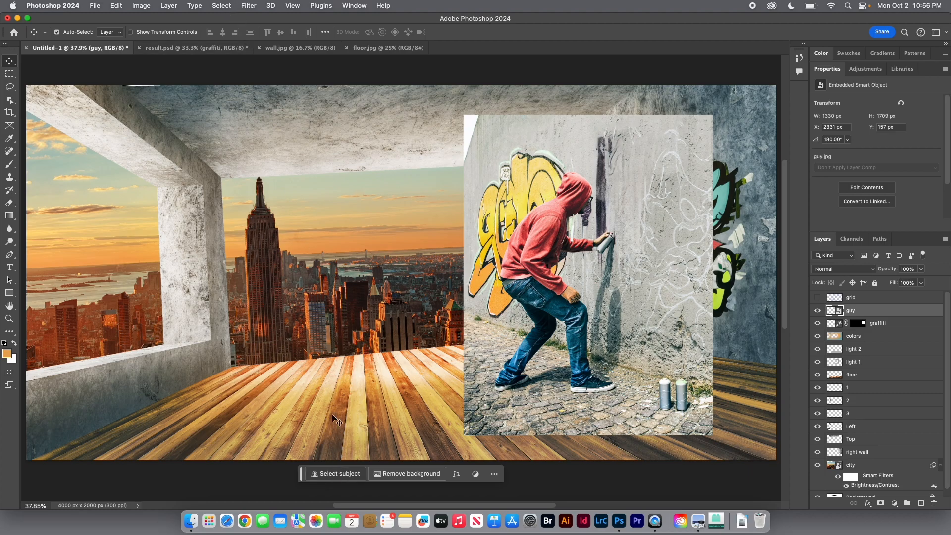
# Step: Select the man in the guy photo with Select Subject and open the selection in Select and Mask
pyautogui.click(217, 5)
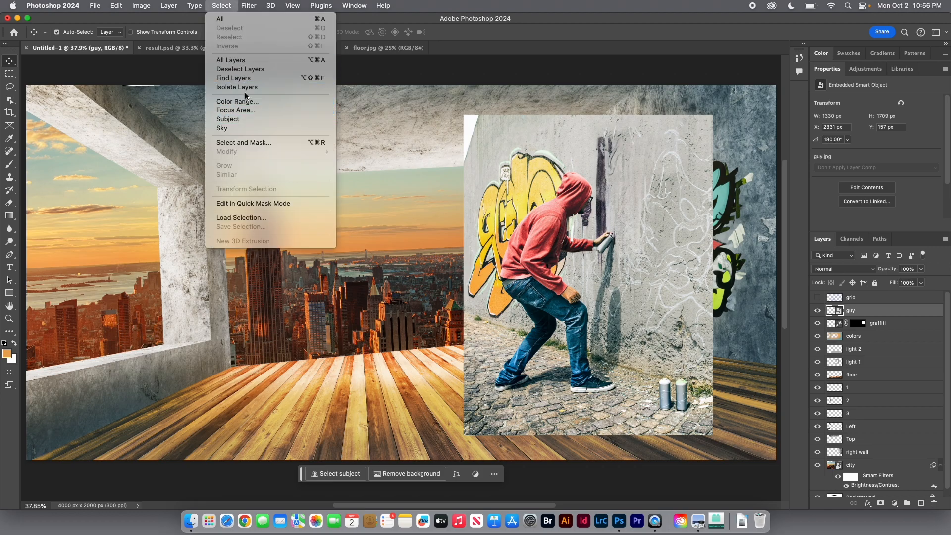
pyautogui.click(246, 120)
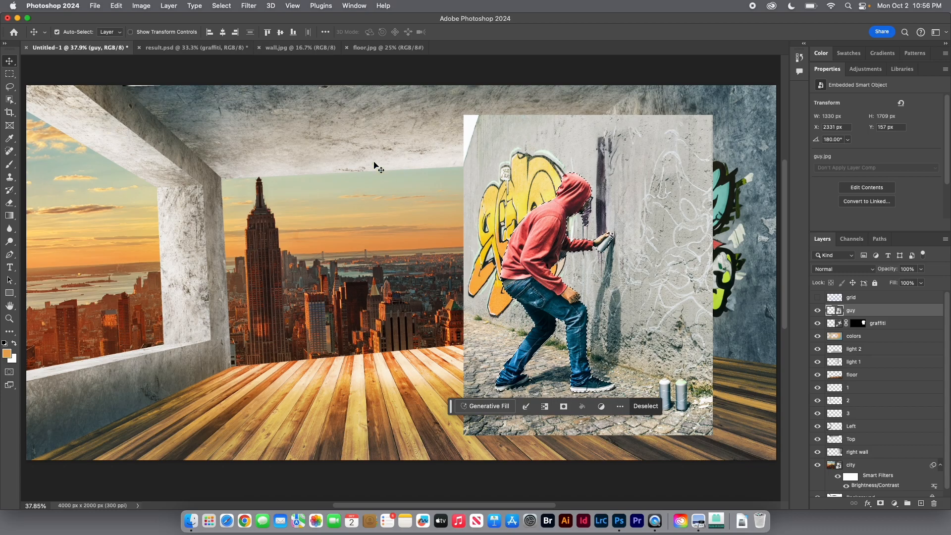
pyautogui.click(222, 6)
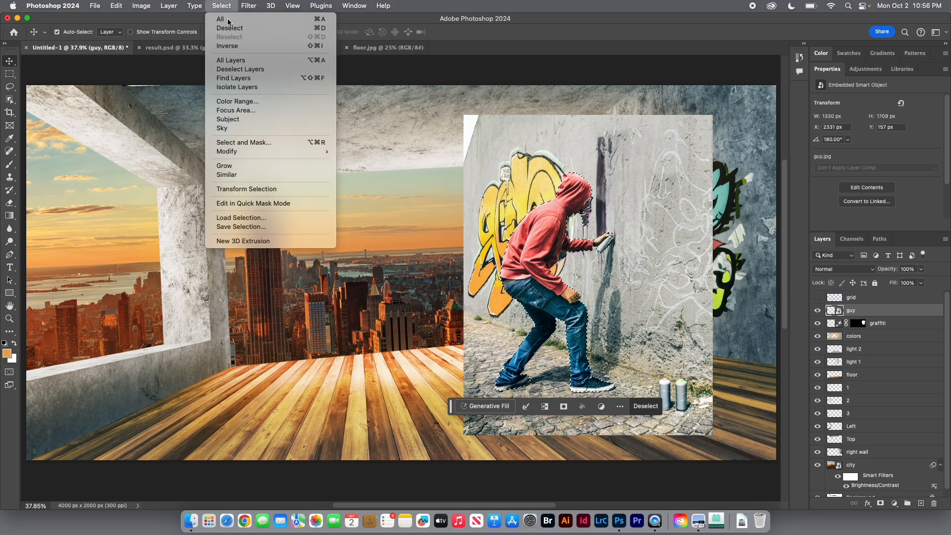
pyautogui.click(254, 143)
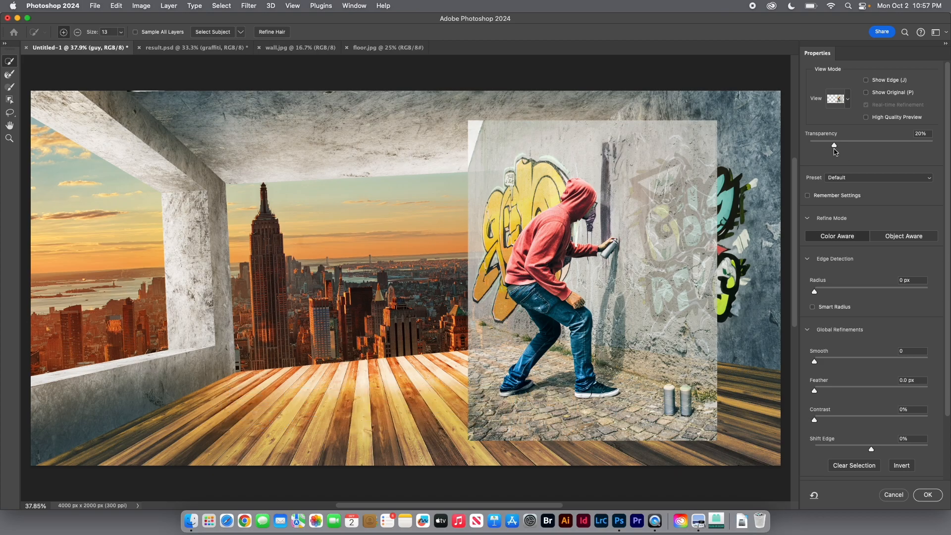
# Step: Preview the cutout in Onion Skin view with its transparency set to 100%
pyautogui.moveTo(837, 147)
pyautogui.mouseDown()
pyautogui.moveTo(887, 146)
pyautogui.moveTo(842, 145)
pyautogui.mouseUp()
pyautogui.click(840, 101)
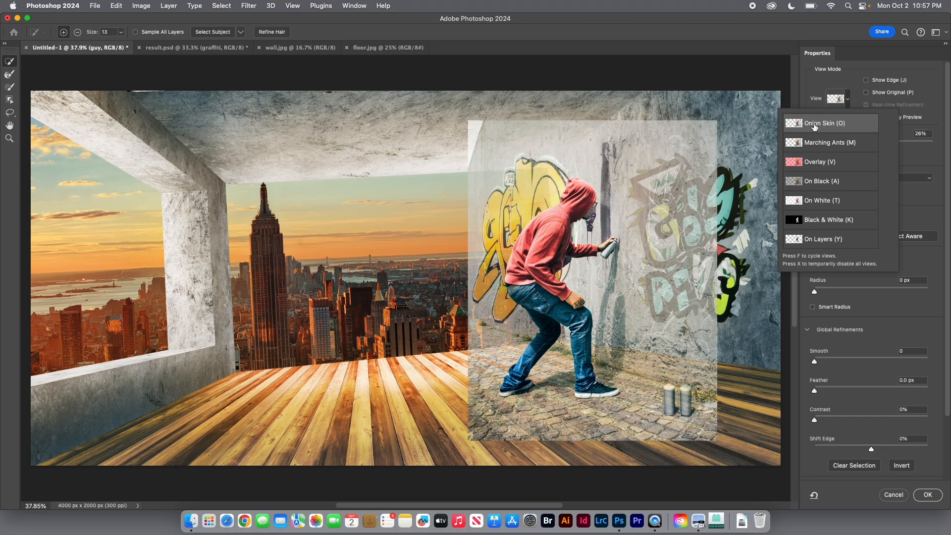
pyautogui.click(841, 103)
pyautogui.moveTo(846, 144); pyautogui.dragTo(947, 145)
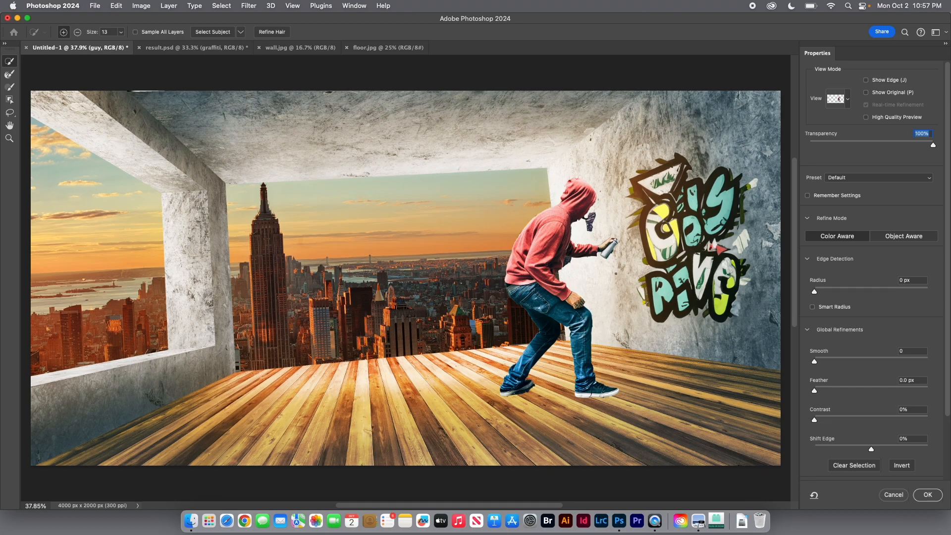
# Step: Choose a processing option for Select Subject, rerun it to replace the current selection, and inspect the cutout edge along the hoodie's back
pyautogui.press('super+plus')
pyautogui.press('super+plus')
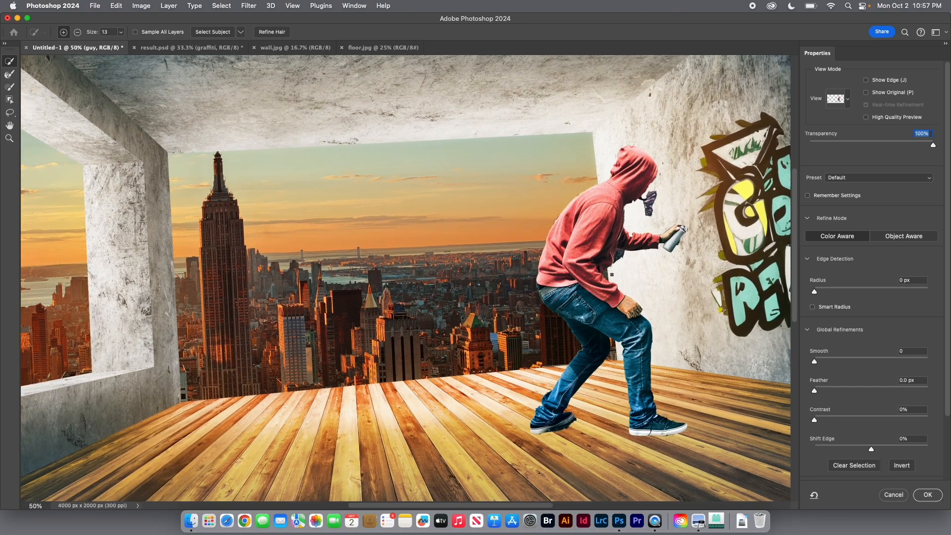
pyautogui.moveTo(669, 312); pyautogui.dragTo(397, 307)
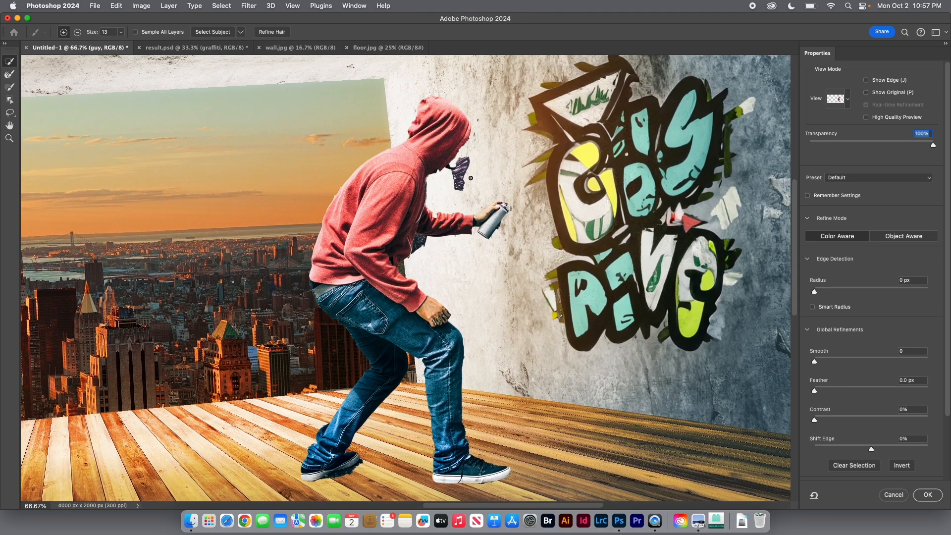
pyautogui.click(242, 32)
pyautogui.click(263, 46)
pyautogui.click(212, 33)
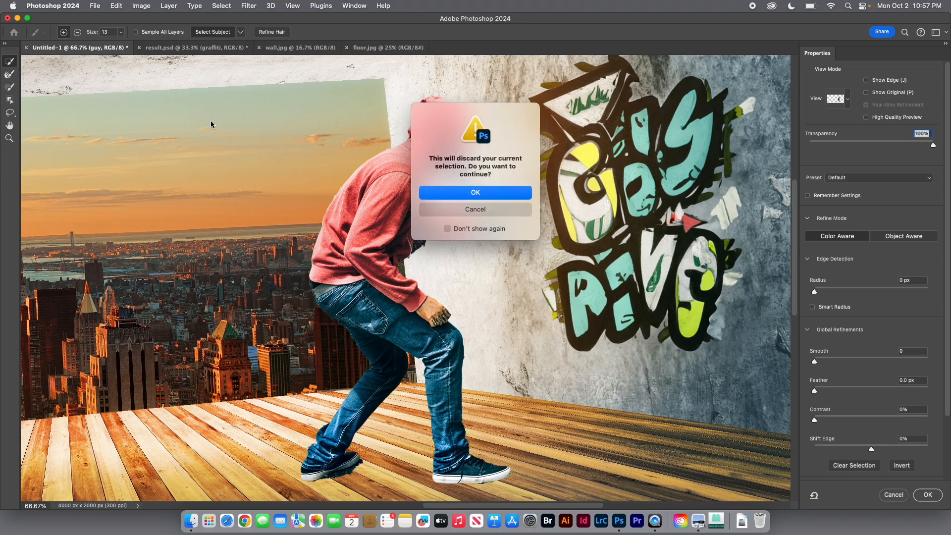
pyautogui.click(475, 194)
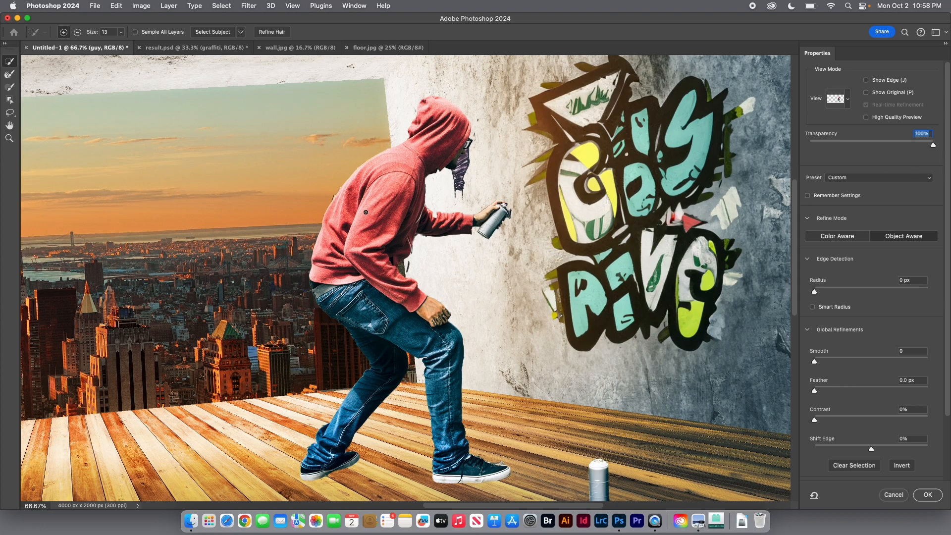
pyautogui.moveTo(372, 199); pyautogui.dragTo(393, 208)
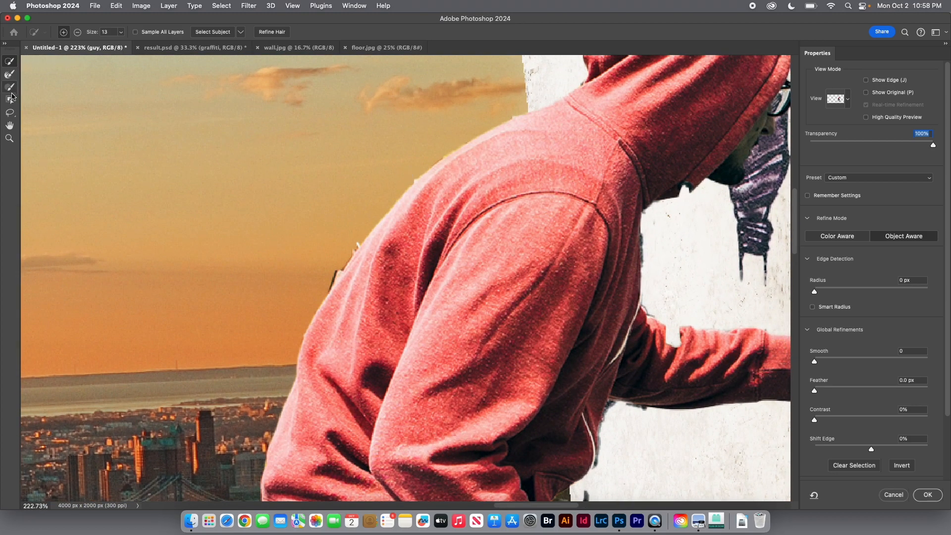
# Step: Use the Brush tool in subtract mode to remove stray background bits along the back of the hoodie
pyautogui.click(10, 88)
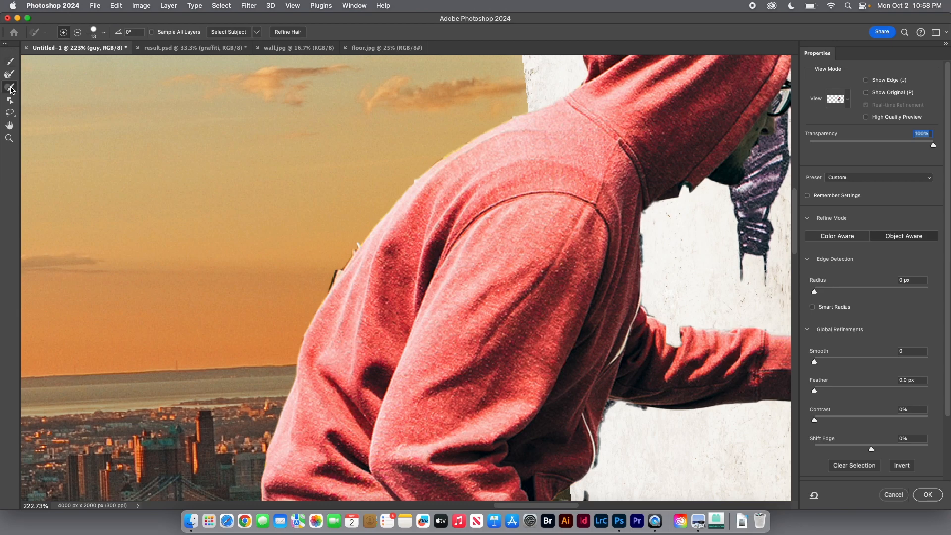
pyautogui.click(81, 35)
pyautogui.moveTo(354, 242); pyautogui.dragTo(320, 289)
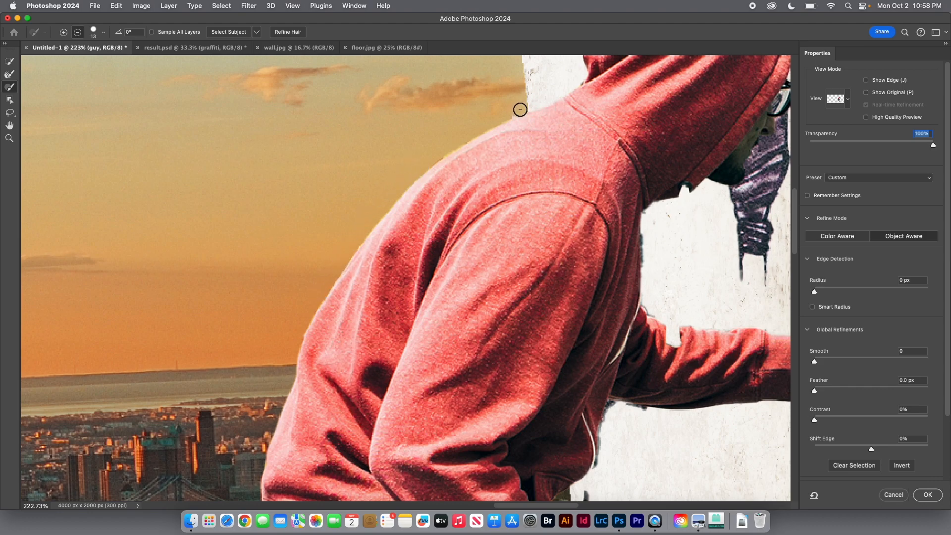
pyautogui.moveTo(608, 117)
pyautogui.mouseDown()
pyautogui.moveTo(461, 333)
pyautogui.moveTo(360, 333)
pyautogui.moveTo(343, 272)
pyautogui.mouseUp()
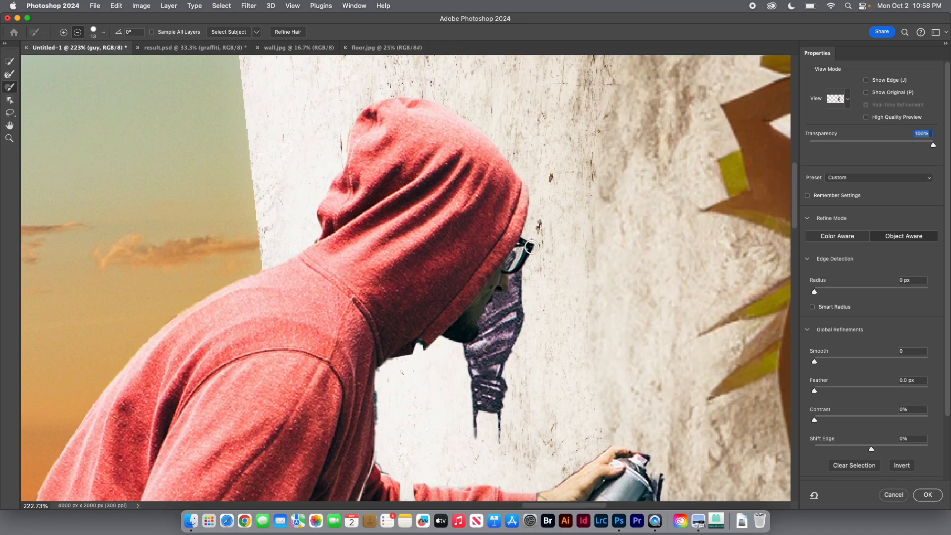
# Step: Subtract the leftover dark background around the man's face, the spray can in his hand, and the waist below his arm
pyautogui.moveTo(531, 240)
pyautogui.mouseDown()
pyautogui.moveTo(446, 340)
pyautogui.moveTo(463, 342)
pyautogui.moveTo(533, 255)
pyautogui.moveTo(503, 336)
pyautogui.moveTo(520, 327)
pyautogui.moveTo(459, 386)
pyautogui.moveTo(512, 380)
pyautogui.moveTo(481, 380)
pyautogui.mouseUp()
pyautogui.scroll(-5, 471, 357)
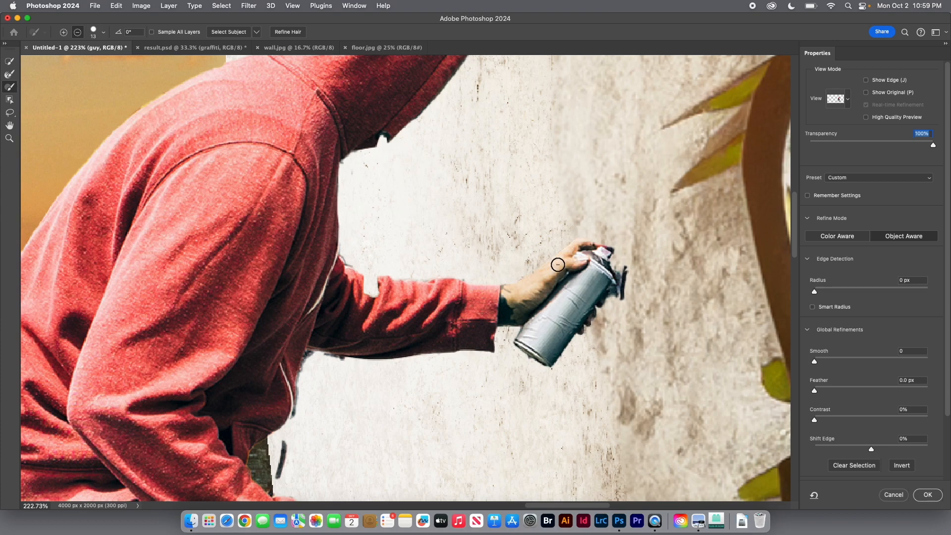
pyautogui.moveTo(634, 281)
pyautogui.mouseDown()
pyautogui.moveTo(616, 294)
pyautogui.moveTo(618, 264)
pyautogui.mouseUp()
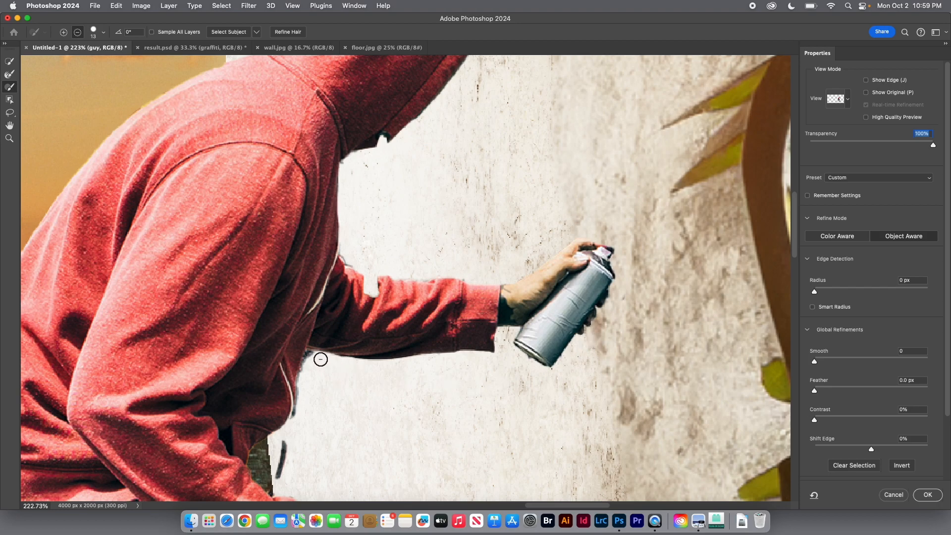
pyautogui.moveTo(311, 357); pyautogui.dragTo(302, 403)
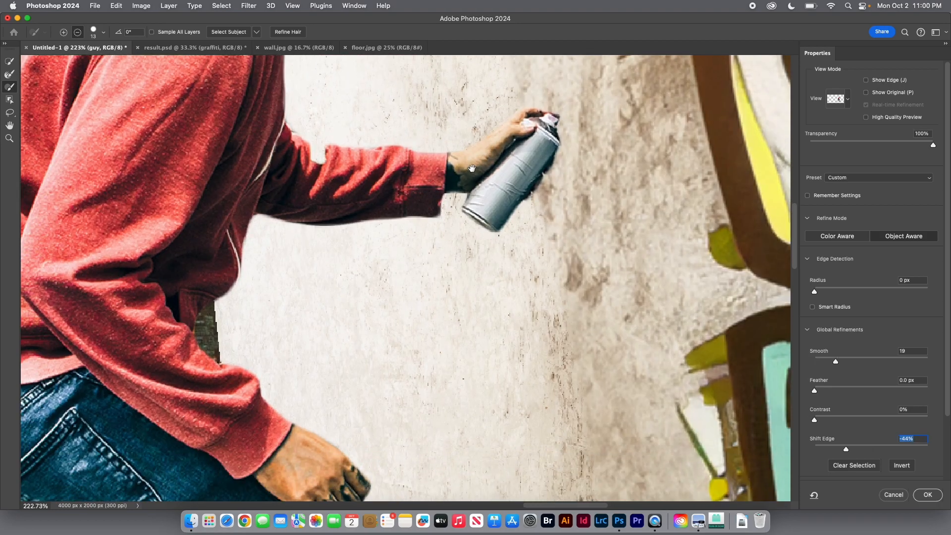
# Step: Subtract the background remnant above the front shoe's toe and touch up the cutout around the rear shoe
pyautogui.moveTo(431, 403)
pyautogui.mouseDown()
pyautogui.moveTo(435, 329)
pyautogui.moveTo(480, 120)
pyautogui.moveTo(520, 89)
pyautogui.mouseUp()
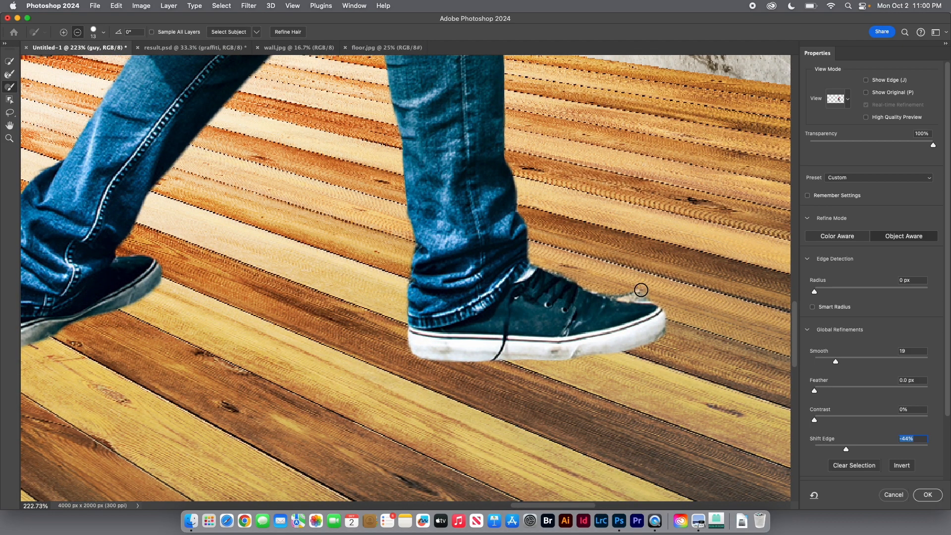
pyautogui.moveTo(650, 295)
pyautogui.mouseDown()
pyautogui.moveTo(600, 290)
pyautogui.moveTo(542, 258)
pyautogui.mouseUp()
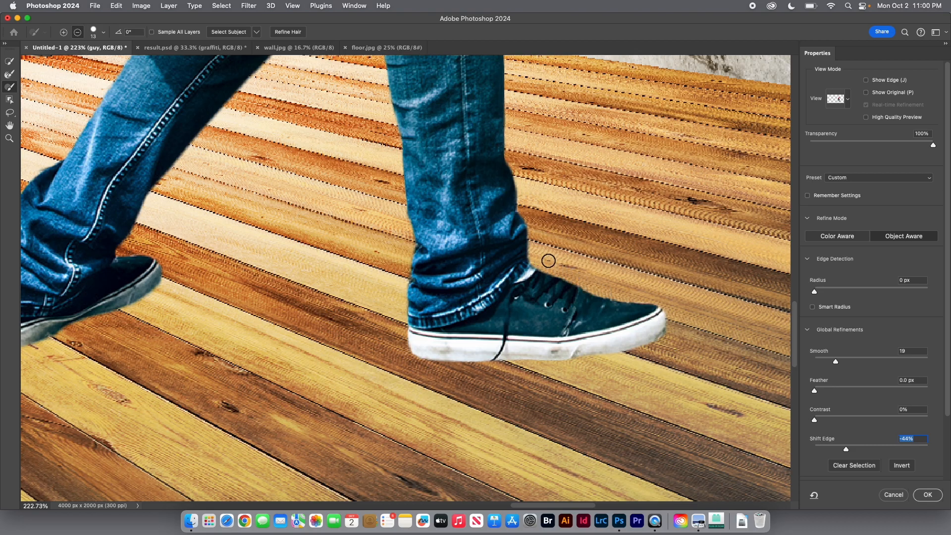
pyautogui.hscroll(-5, 289, 348)
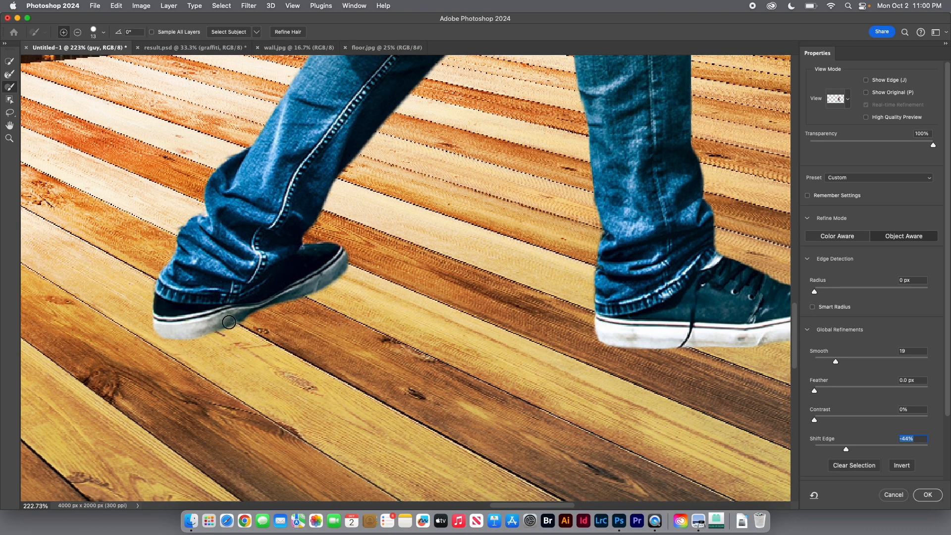
pyautogui.moveTo(502, 269); pyautogui.dragTo(294, 387)
pyautogui.moveTo(429, 311); pyautogui.dragTo(406, 318)
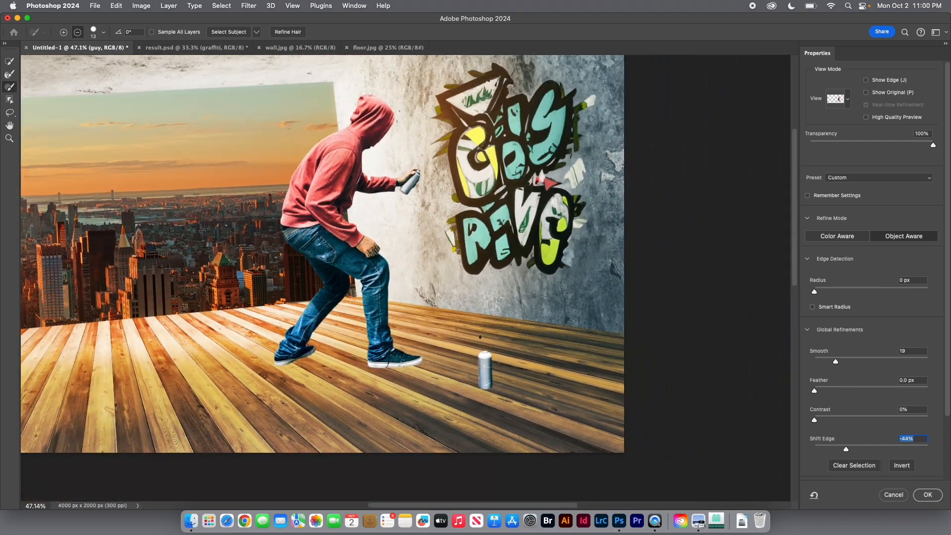
# Step: Enlarge the subtract brush to 60 and erase the spray can standing on the floor from the cutout
pyautogui.press(']')
pyautogui.press(']')
pyautogui.moveTo(490, 349); pyautogui.dragTo(478, 366)
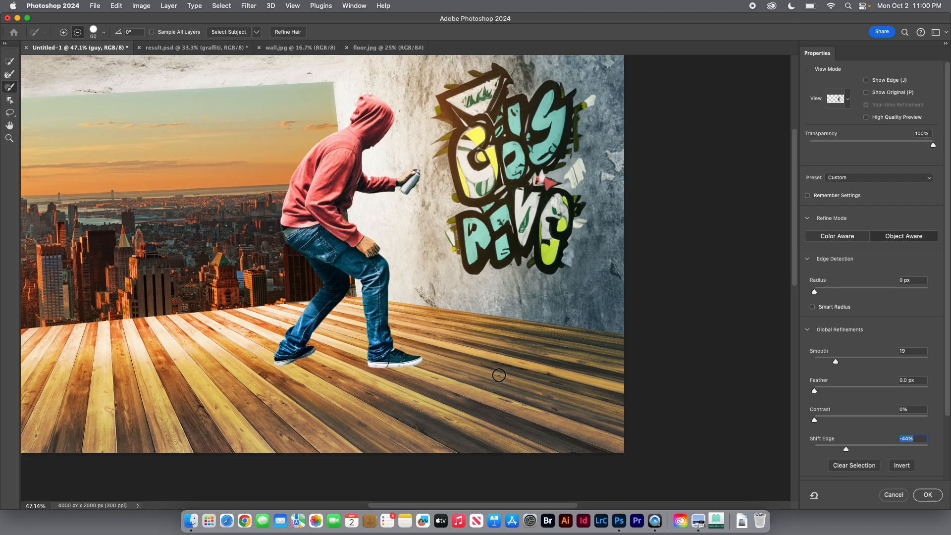
# Step: Output the refined selection as a Layer Mask on the guy layer
pyautogui.moveTo(948, 414); pyautogui.dragTo(947, 499)
pyautogui.click(808, 416)
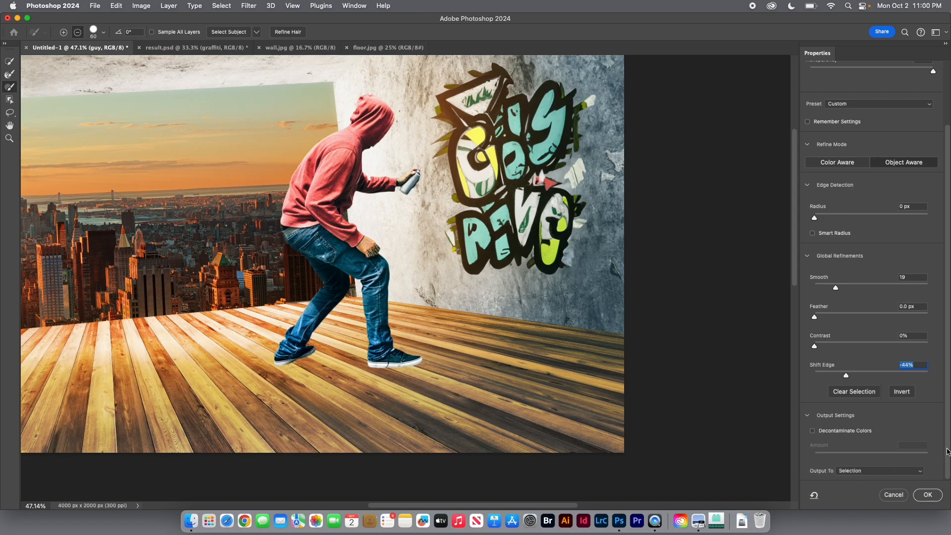
pyautogui.click(875, 470)
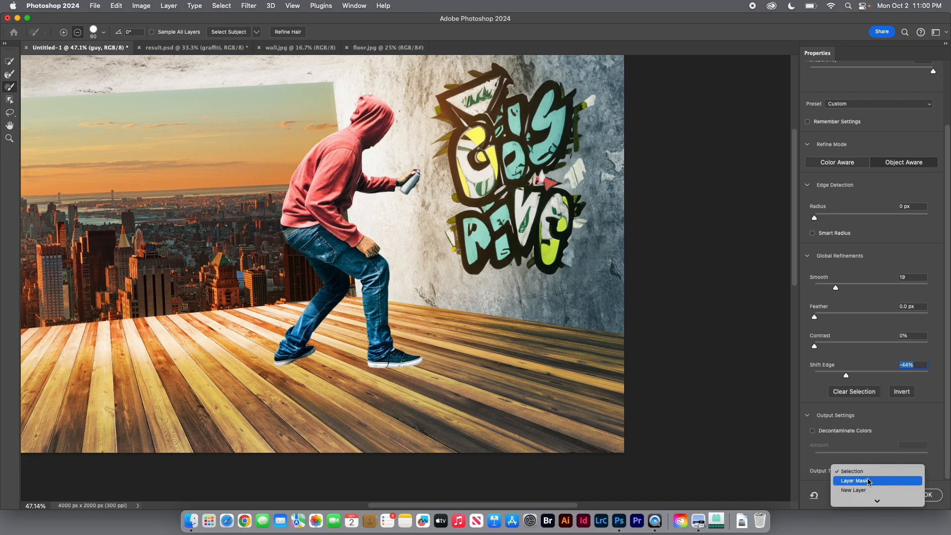
pyautogui.click(869, 481)
pyautogui.click(923, 496)
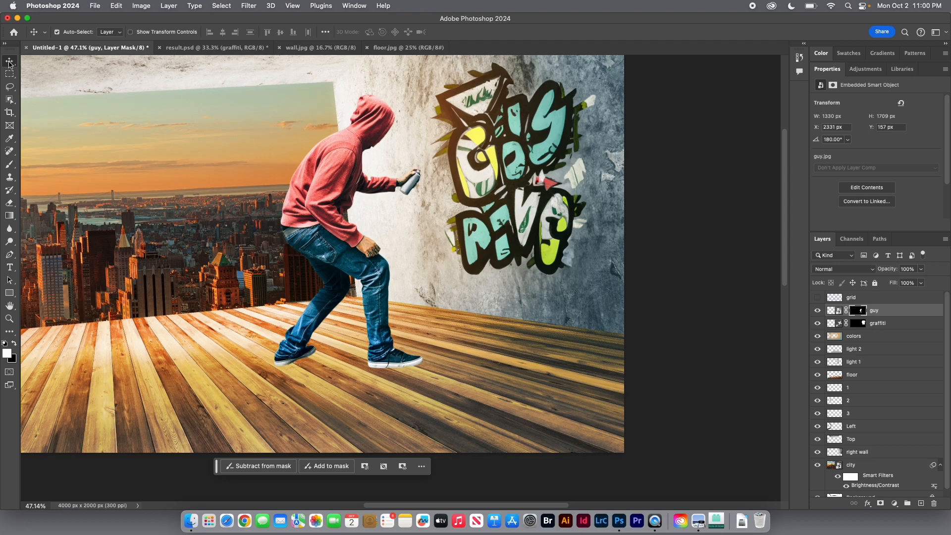
# Step: Move the man closer to the graffiti wall, to about X 2566 px, Y 158 px
pyautogui.moveTo(374, 267); pyautogui.dragTo(416, 273)
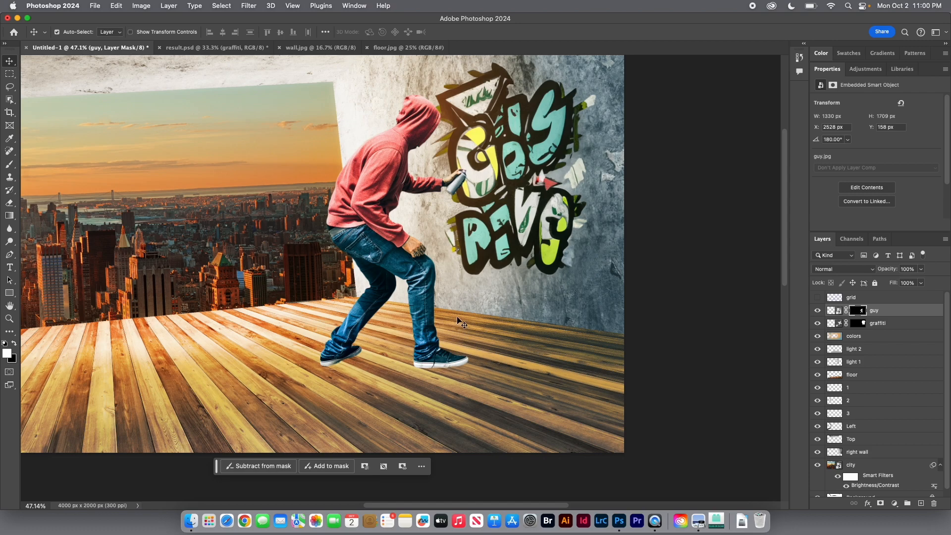
pyautogui.moveTo(432, 303); pyautogui.dragTo(442, 307)
pyautogui.moveTo(497, 279); pyautogui.dragTo(440, 310)
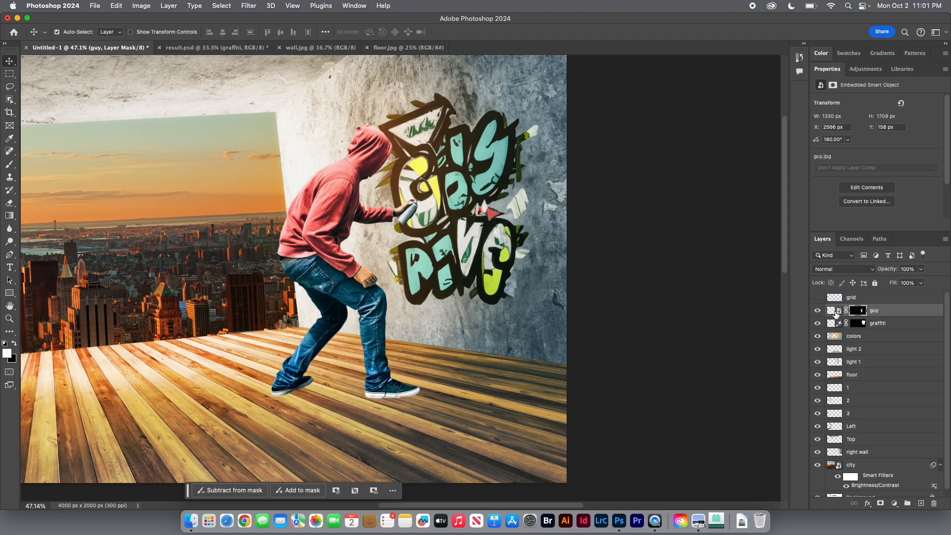
# Step: Rasterize the guy layer and darken it with a Curves adjustment on the RGB channel at input 134, output 114
pyautogui.rightClick(901, 313)
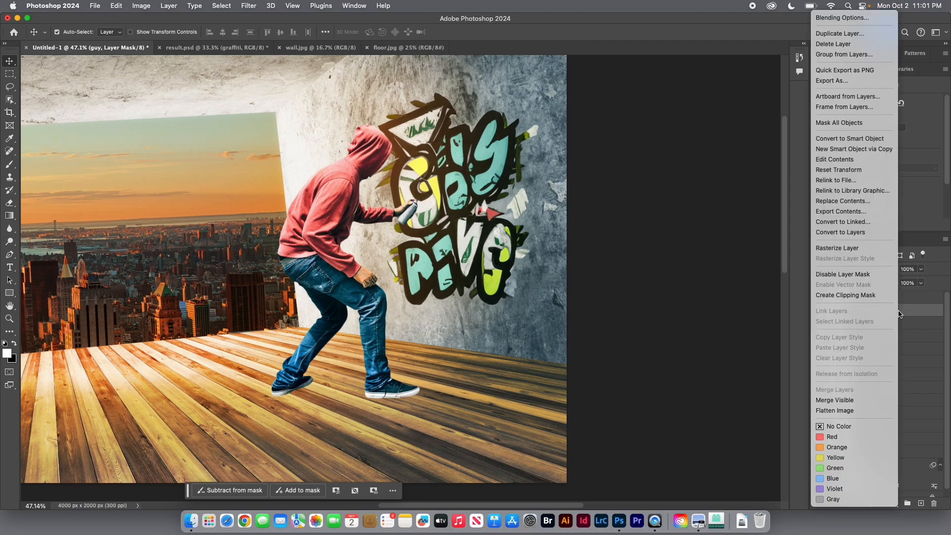
pyautogui.click(858, 249)
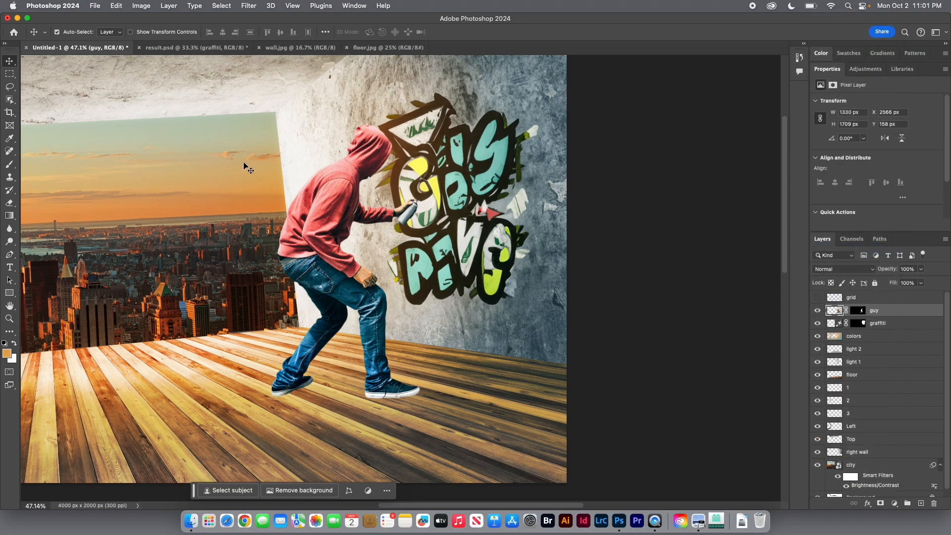
pyautogui.click(141, 5)
pyautogui.moveTo(145, 36)
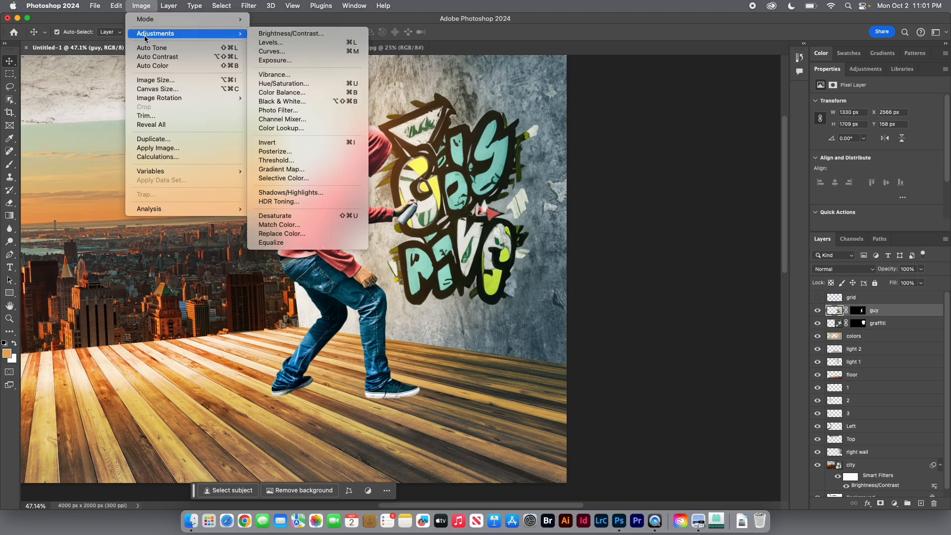
pyautogui.click(334, 53)
pyautogui.moveTo(445, 108); pyautogui.dragTo(584, 135)
pyautogui.moveTo(563, 247); pyautogui.dragTo(566, 249)
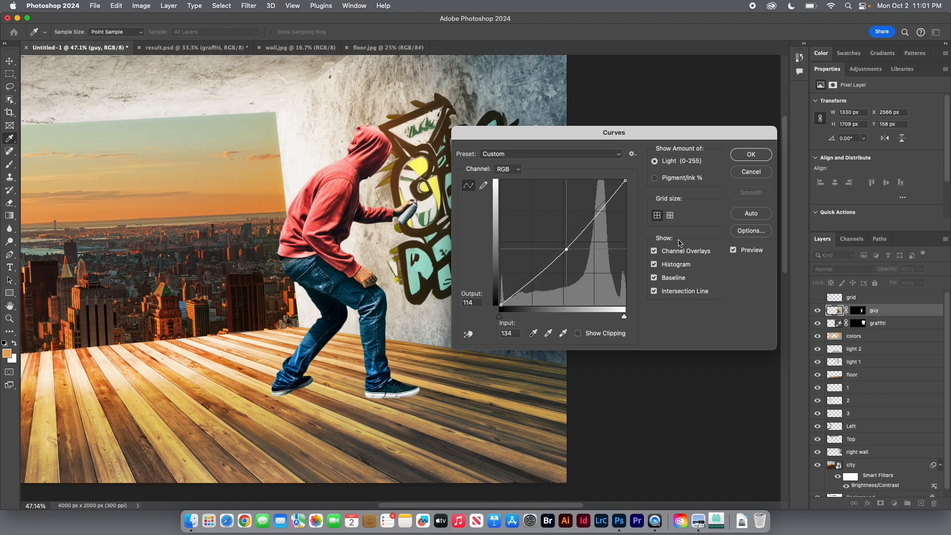
pyautogui.click(751, 154)
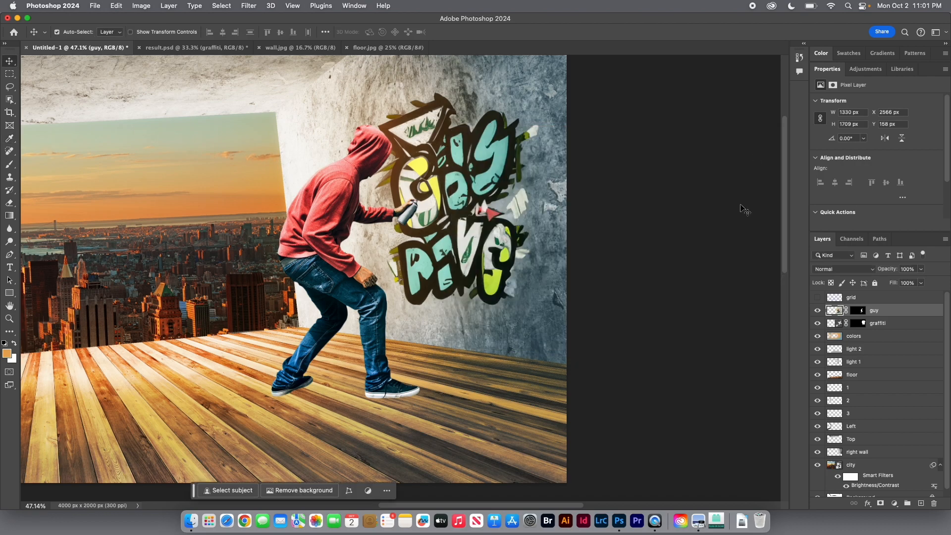
# Step: Burn the midtones of the man's rear trouser leg at 26% exposure with a brush size of 125
pyautogui.click(10, 243)
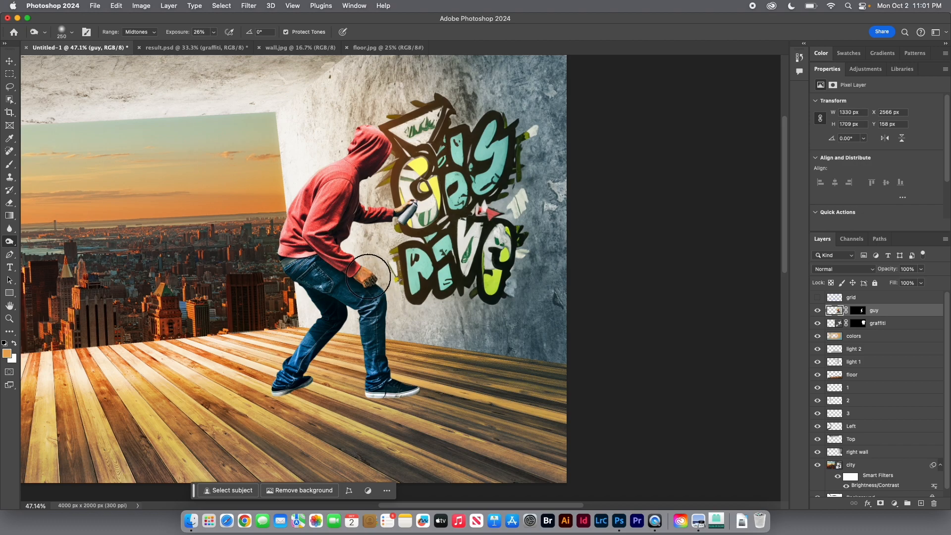
pyautogui.press('[')
pyautogui.press('[')
pyautogui.press('[')
pyautogui.press('[')
pyautogui.moveTo(311, 342)
pyautogui.mouseDown()
pyautogui.moveTo(305, 383)
pyautogui.moveTo(310, 345)
pyautogui.mouseUp()
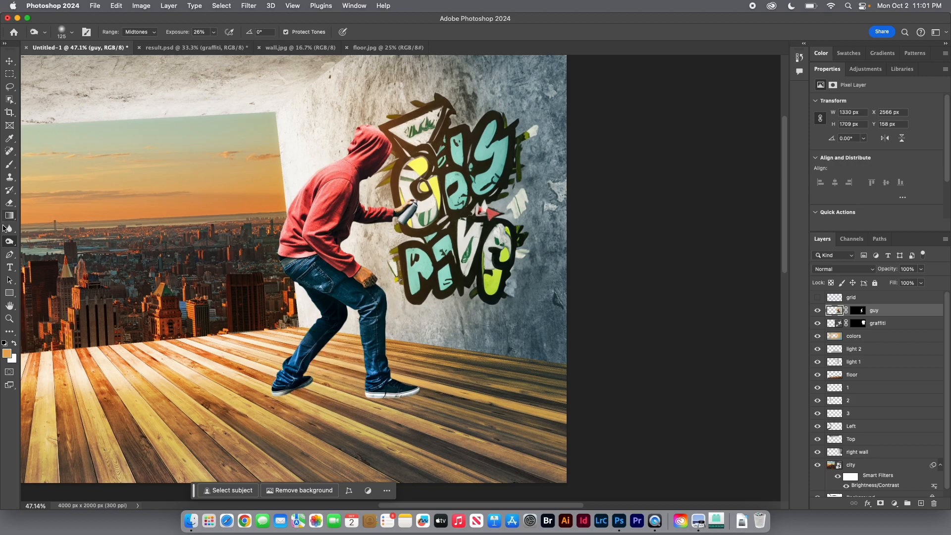
# Step: Dodge the midtones along the back of the man's hoodie at 29% exposure to brighten the side facing the light
pyautogui.rightClick(9, 245)
pyautogui.click(42, 241)
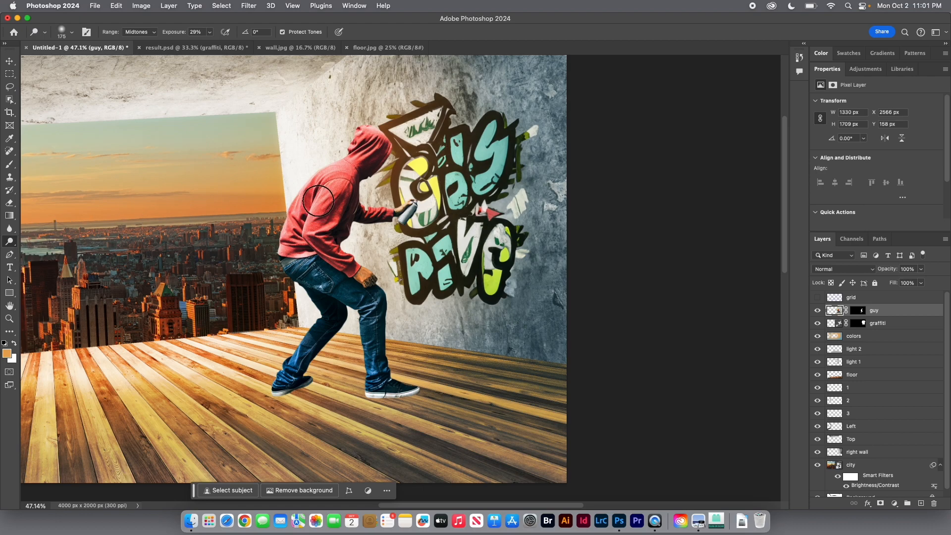
pyautogui.moveTo(314, 276)
pyautogui.mouseDown()
pyautogui.moveTo(291, 256)
pyautogui.moveTo(292, 283)
pyautogui.moveTo(328, 345)
pyautogui.moveTo(333, 326)
pyautogui.moveTo(297, 259)
pyautogui.mouseUp()
pyautogui.moveTo(315, 174); pyautogui.dragTo(314, 218)
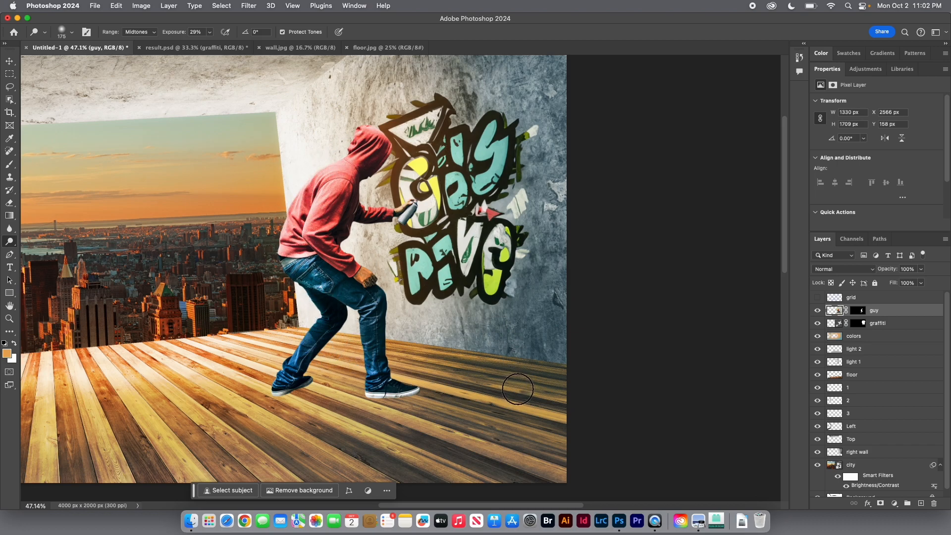
# Step: Create a new layer named shadow1 and place it directly below the guy layer
pyautogui.moveTo(462, 302); pyautogui.dragTo(521, 271)
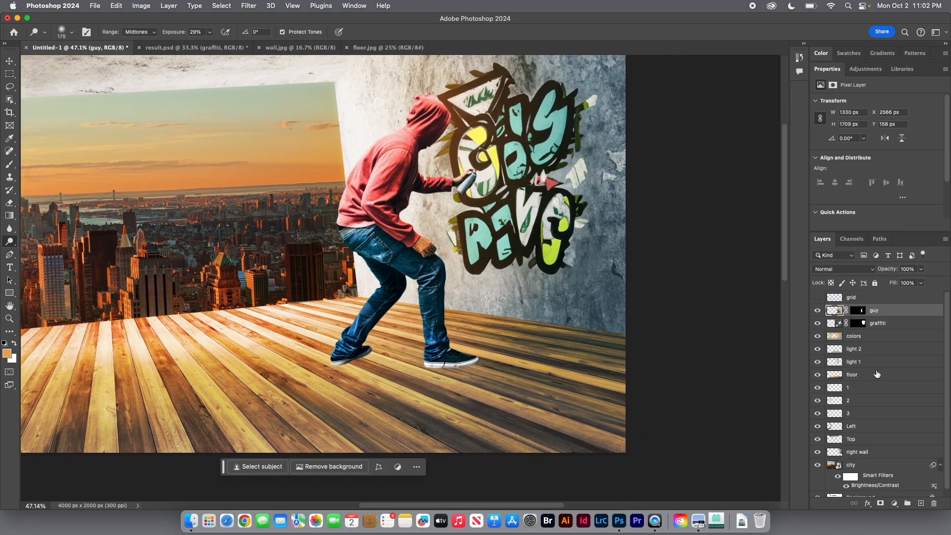
pyautogui.click(921, 502)
pyautogui.moveTo(854, 310); pyautogui.dragTo(863, 326)
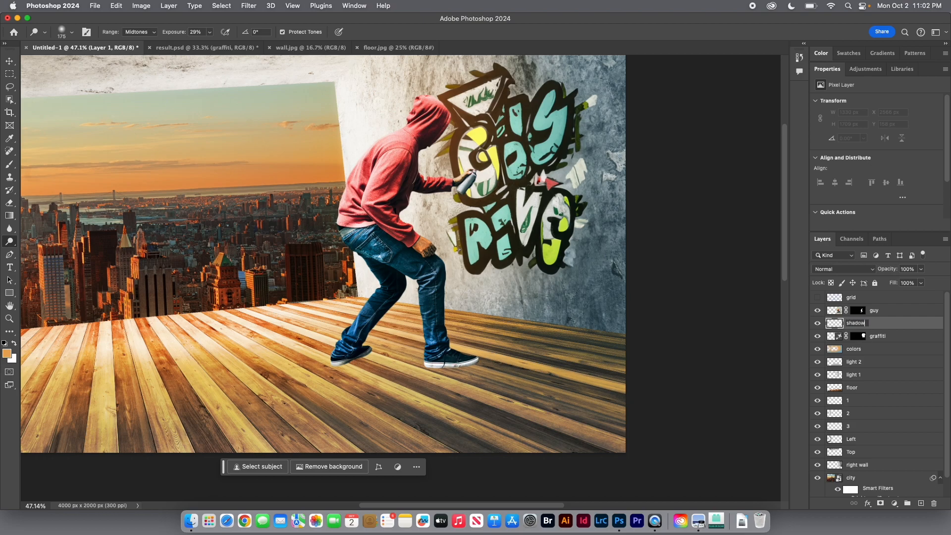
pyautogui.press('Return')
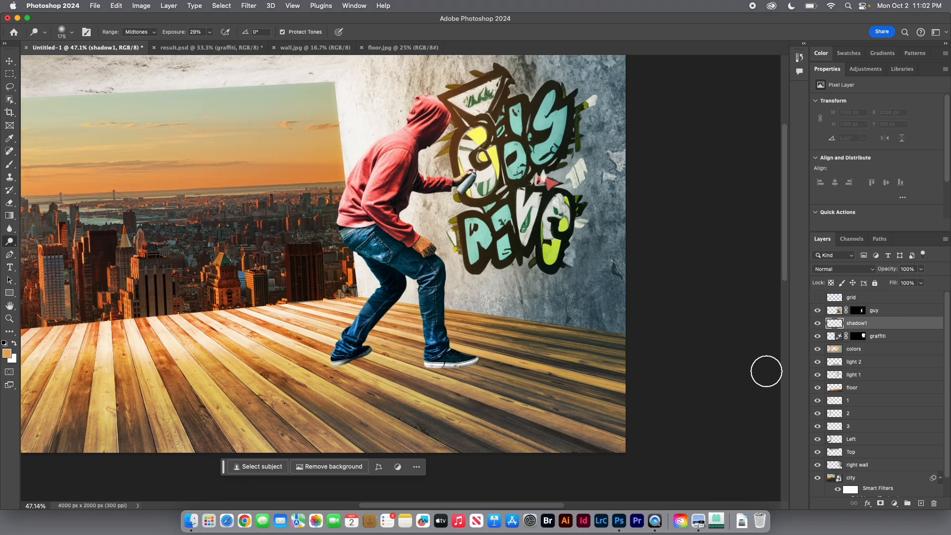
# Step: Prepare a soft Brush of size 35 for painting a shadow on the floor beside the rear shoe
pyautogui.moveTo(404, 355); pyautogui.dragTo(464, 326)
pyautogui.hscroll(-10, 464, 326)
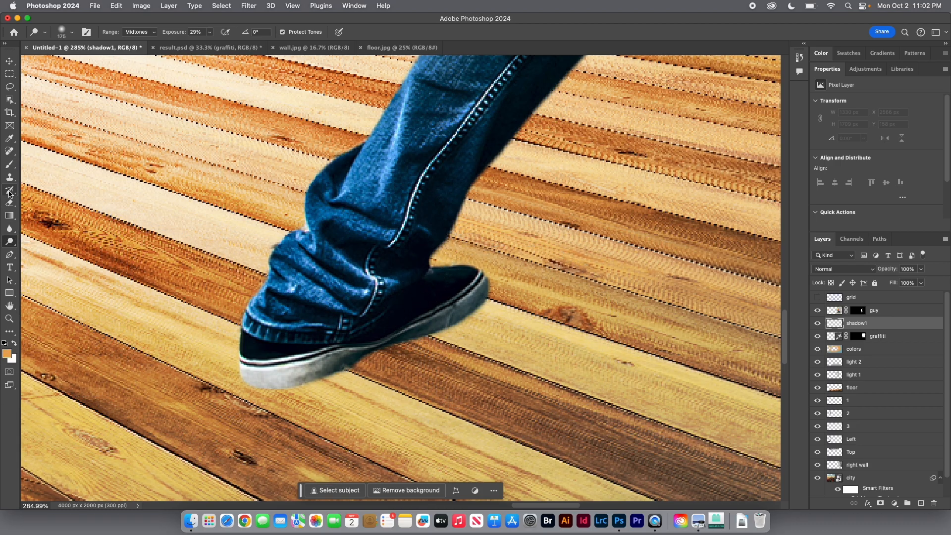
pyautogui.click(10, 164)
pyautogui.press('[')
pyautogui.press('[')
pyautogui.press('[')
pyautogui.press('[')
pyautogui.press('[')
pyautogui.press('[')
pyautogui.press('[')
pyautogui.press('[')
pyautogui.press('[')
pyautogui.press('[')
pyautogui.press('[')
pyautogui.press('[')
pyautogui.press('[')
pyautogui.press('[')
pyautogui.press('[')
pyautogui.press('[')
pyautogui.press('[')
pyautogui.moveTo(506, 338)
pyautogui.mouseDown()
pyautogui.moveTo(399, 391)
pyautogui.moveTo(473, 371)
pyautogui.mouseUp()
pyautogui.hotkey('ctrl', 'z')
pyautogui.press('d')
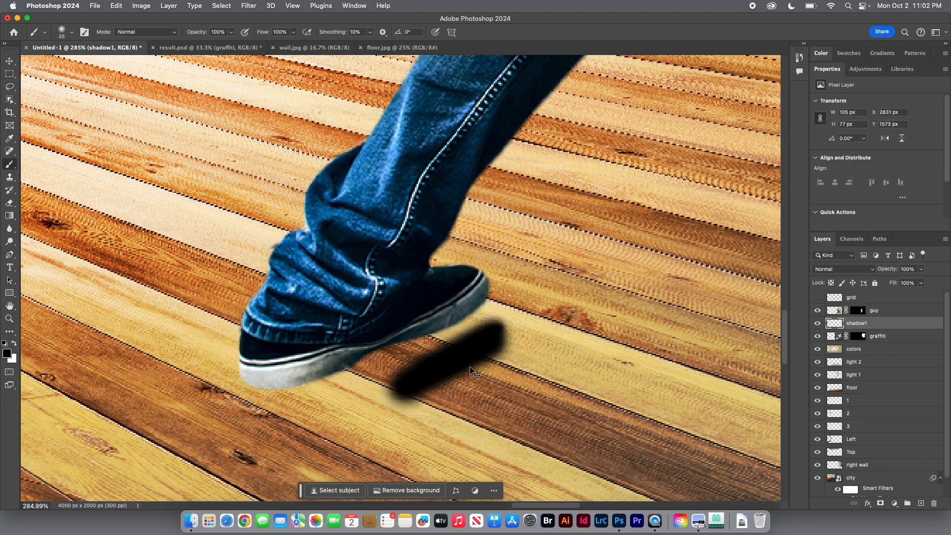
pyautogui.hotkey('ctrl', 'z')
# Step: Sample the wood floor's orange as the foreground color and darken it to 27241f
pyautogui.click(7, 354)
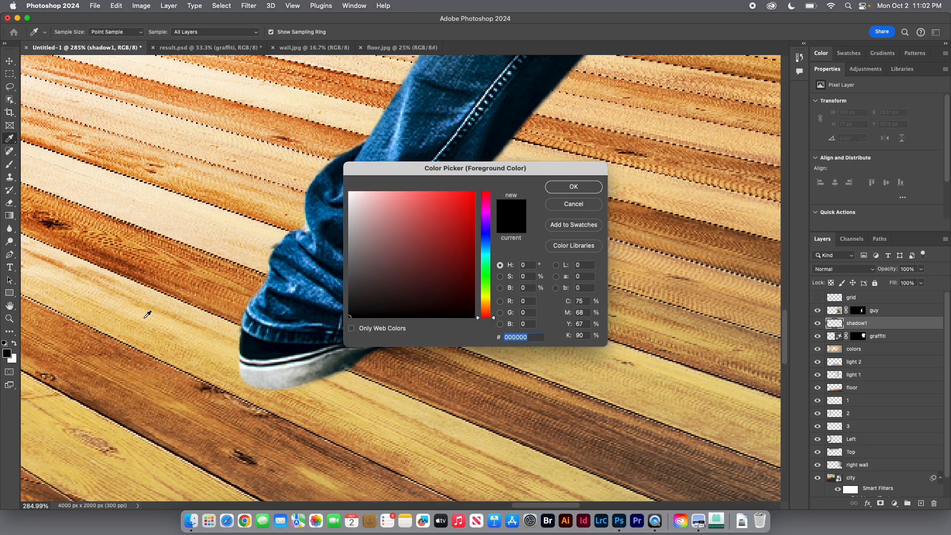
pyautogui.click(186, 266)
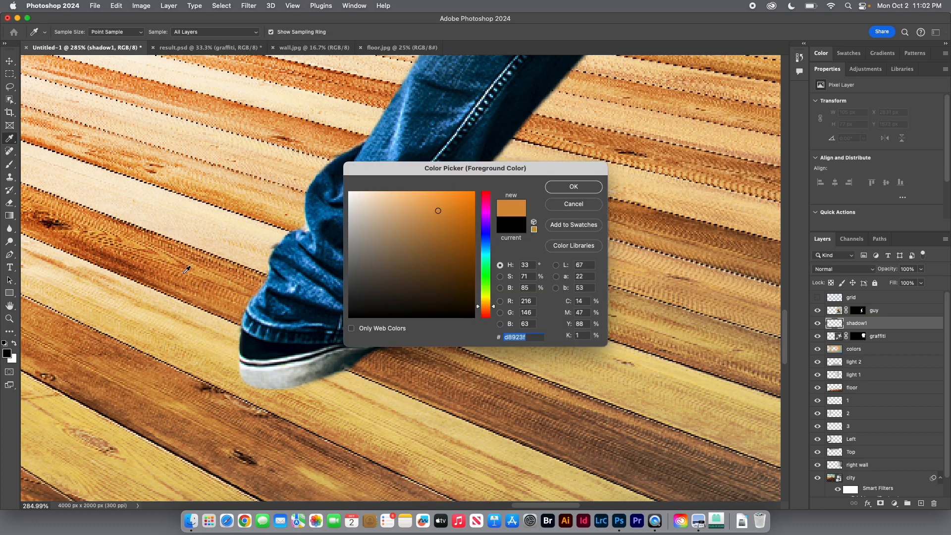
pyautogui.moveTo(413, 262)
pyautogui.mouseDown()
pyautogui.moveTo(385, 301)
pyautogui.moveTo(368, 306)
pyautogui.moveTo(382, 296)
pyautogui.moveTo(375, 297)
pyautogui.mouseUp()
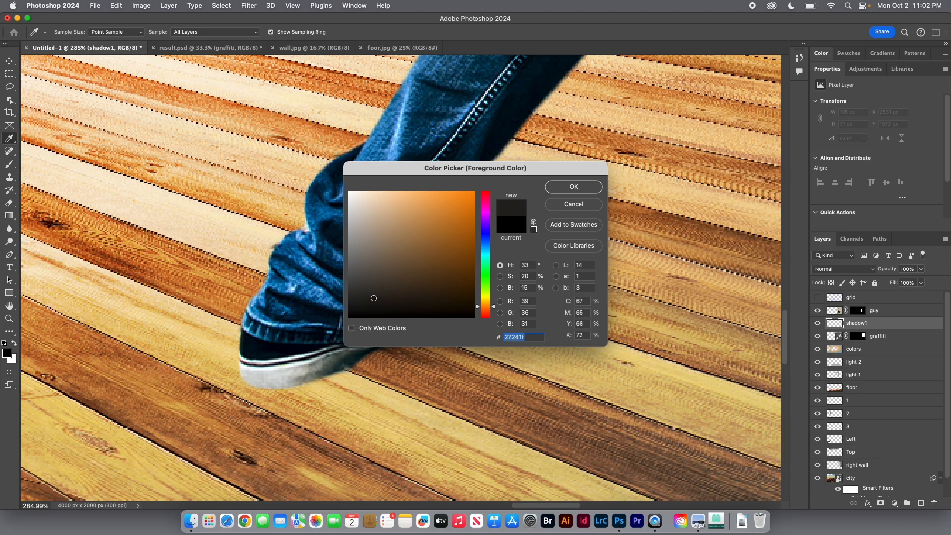
pyautogui.click(574, 188)
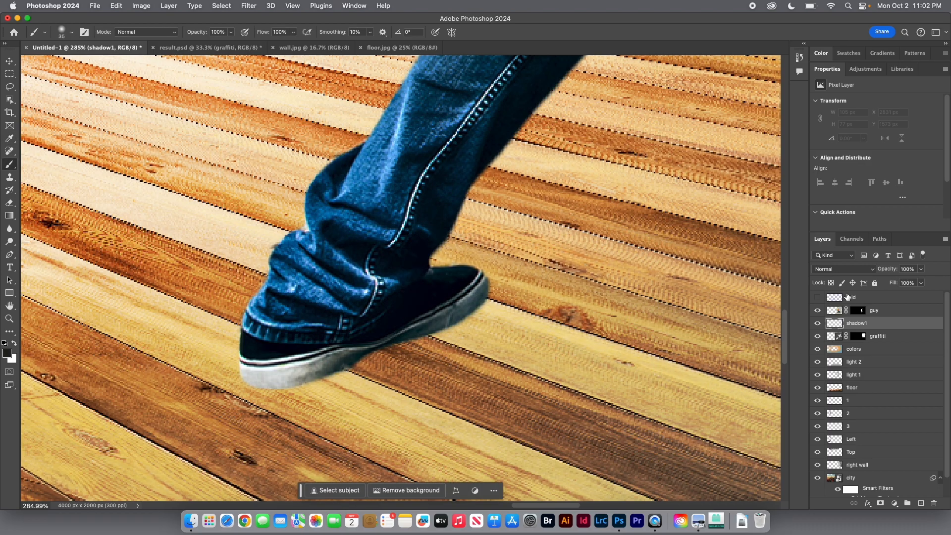
# Step: Set the shadow1 layer to Multiply and paint a contact shadow along the rear shoe's sole with a size 20 brush
pyautogui.click(839, 273)
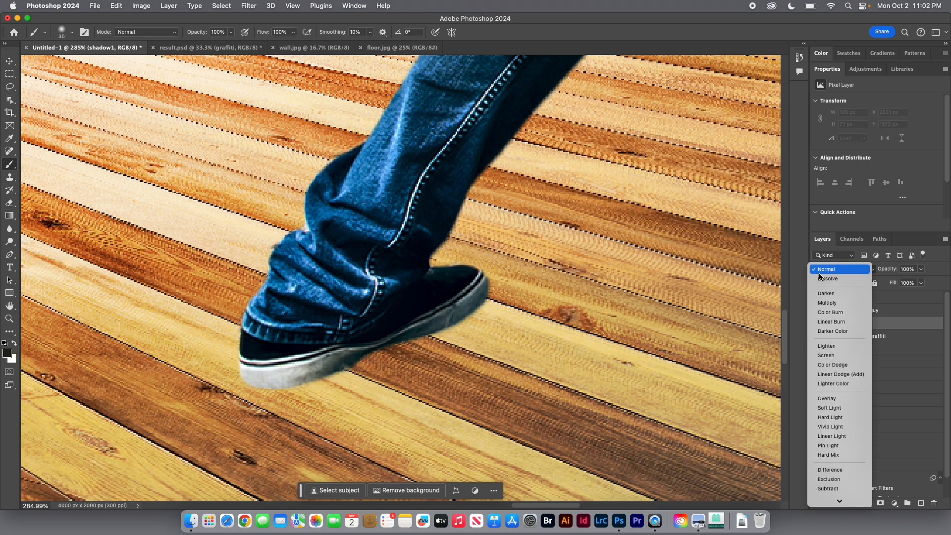
pyautogui.click(830, 303)
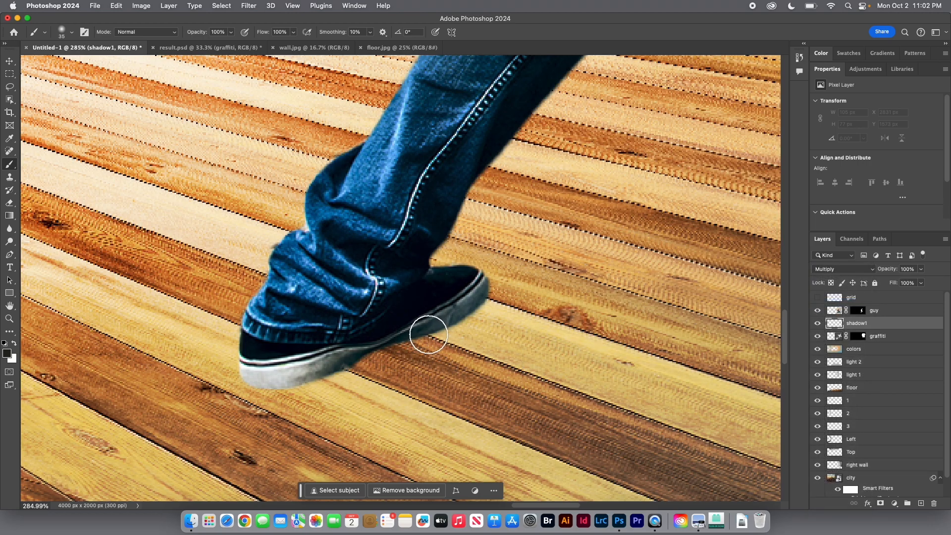
pyautogui.press('[')
pyautogui.press('[')
pyautogui.press('[')
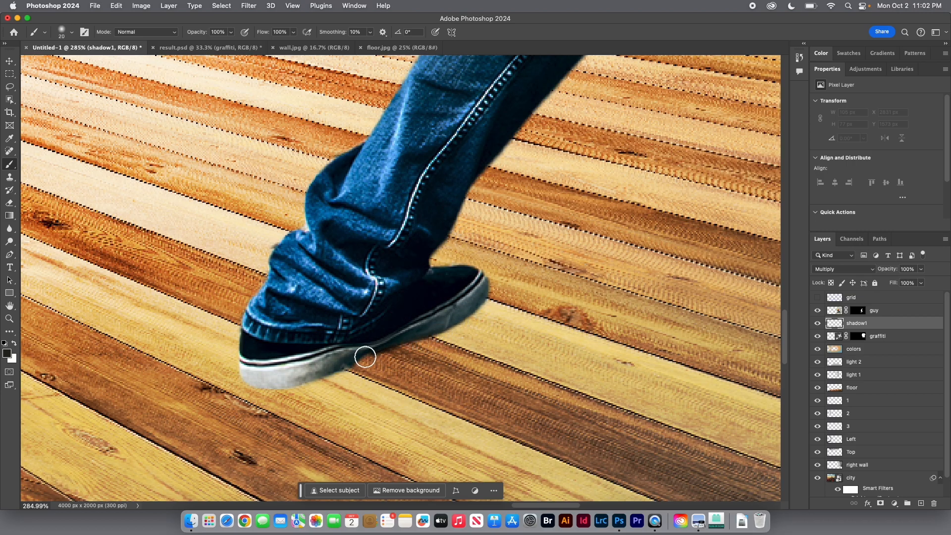
pyautogui.moveTo(387, 344)
pyautogui.mouseDown()
pyautogui.moveTo(297, 385)
pyautogui.moveTo(253, 382)
pyautogui.moveTo(319, 377)
pyautogui.moveTo(495, 302)
pyautogui.mouseUp()
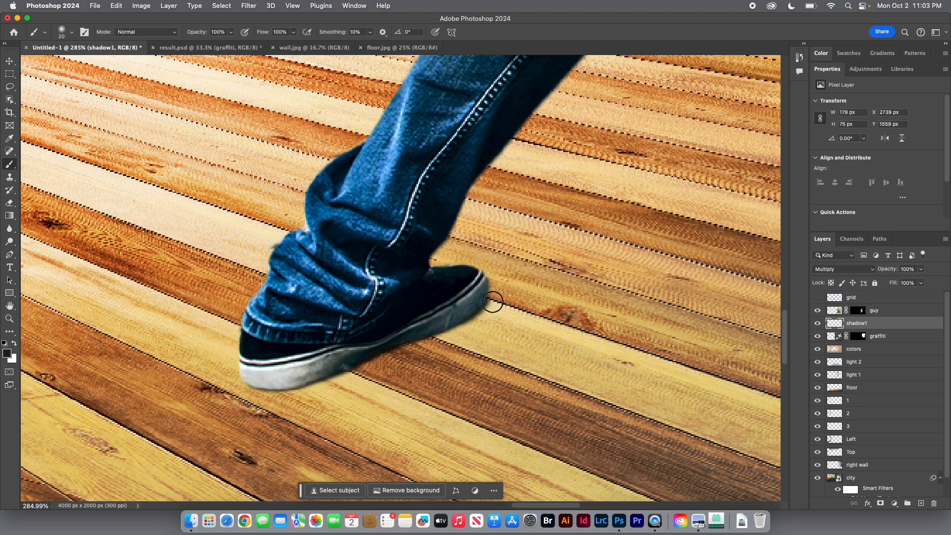
# Step: Paint a contact shadow on shadow1 along the sole of the front shoe from heel to toe
pyautogui.moveTo(604, 352); pyautogui.dragTo(407, 265)
pyautogui.moveTo(578, 410); pyautogui.dragTo(554, 437)
pyautogui.moveTo(422, 315); pyautogui.dragTo(494, 392)
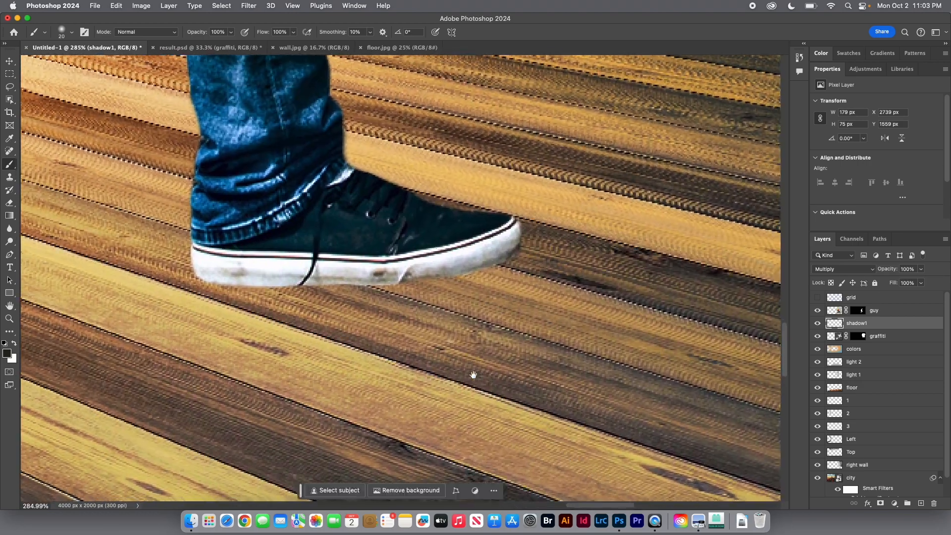
pyautogui.moveTo(239, 288)
pyautogui.mouseDown()
pyautogui.moveTo(216, 276)
pyautogui.moveTo(313, 283)
pyautogui.moveTo(230, 280)
pyautogui.moveTo(296, 283)
pyautogui.moveTo(361, 276)
pyautogui.moveTo(314, 278)
pyautogui.moveTo(354, 285)
pyautogui.moveTo(503, 265)
pyautogui.moveTo(314, 281)
pyautogui.moveTo(202, 277)
pyautogui.mouseUp()
pyautogui.moveTo(498, 276); pyautogui.dragTo(532, 312)
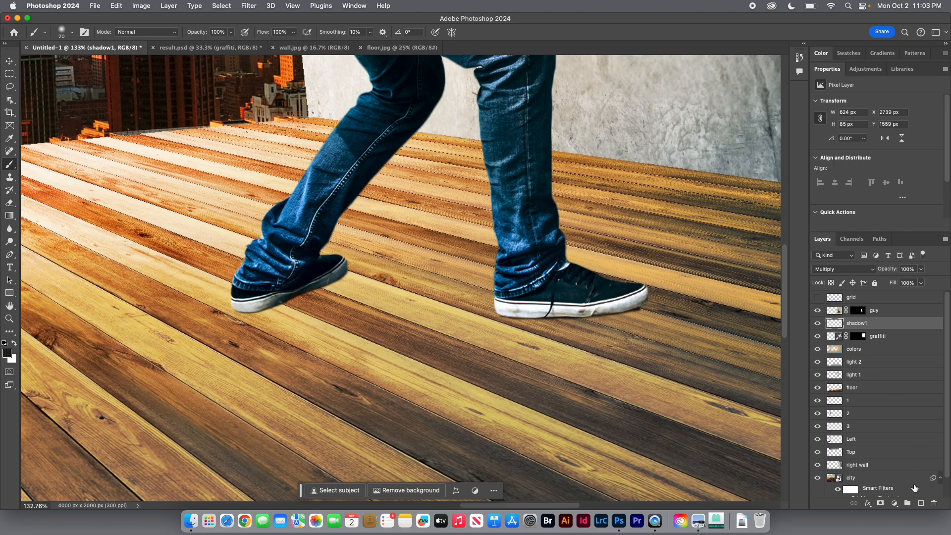
# Step: Create a layer named shadow2 above shadow1, set it to Multiply and enlarge the brush to size 60
pyautogui.click(921, 504)
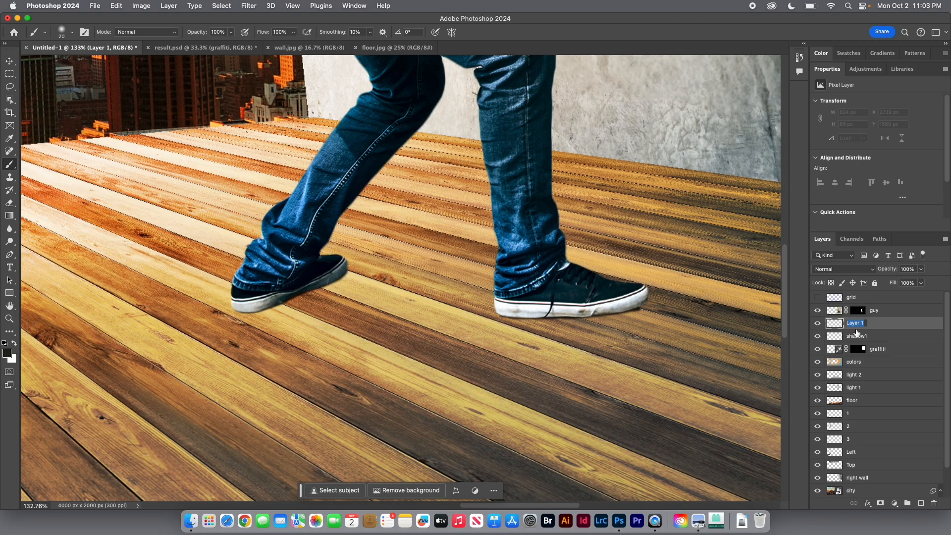
pyautogui.write('2')
pyautogui.press('Return')
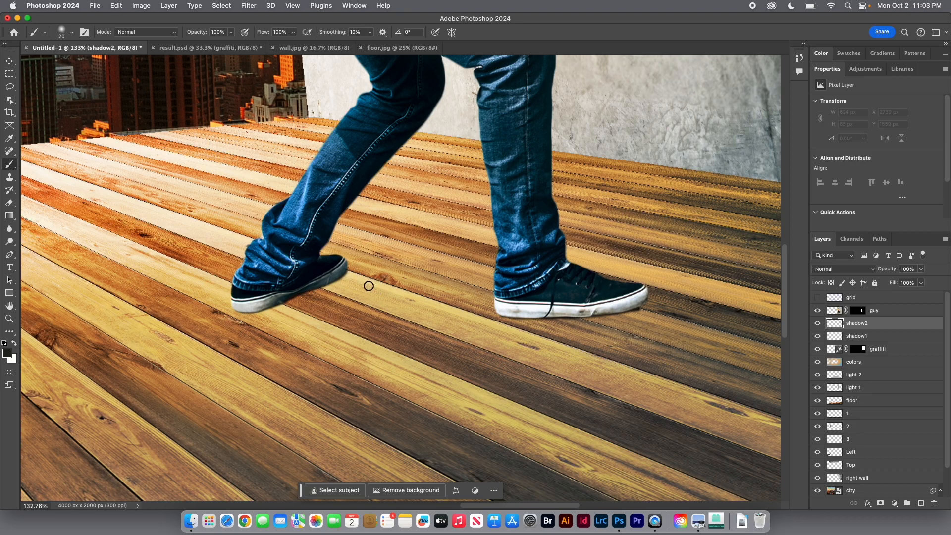
pyautogui.press(']')
pyautogui.click(845, 272)
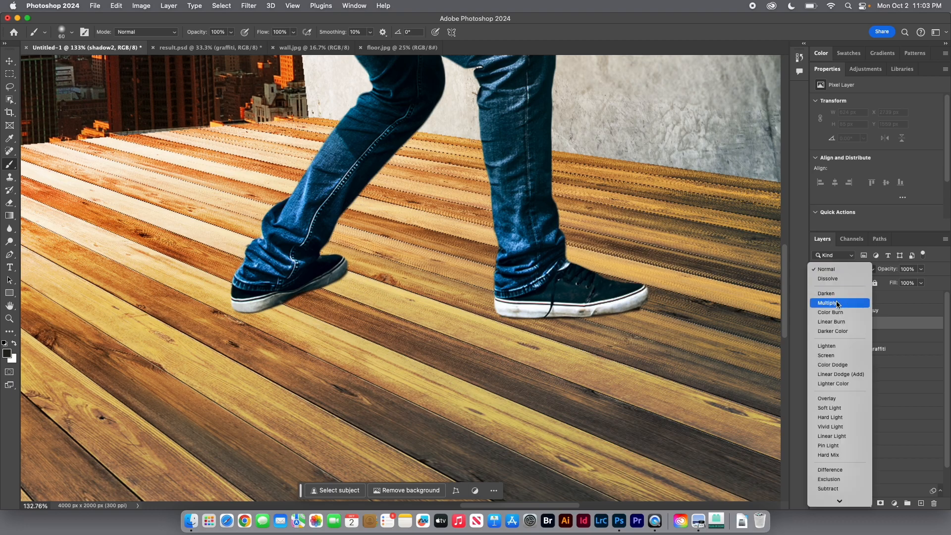
pyautogui.click(838, 303)
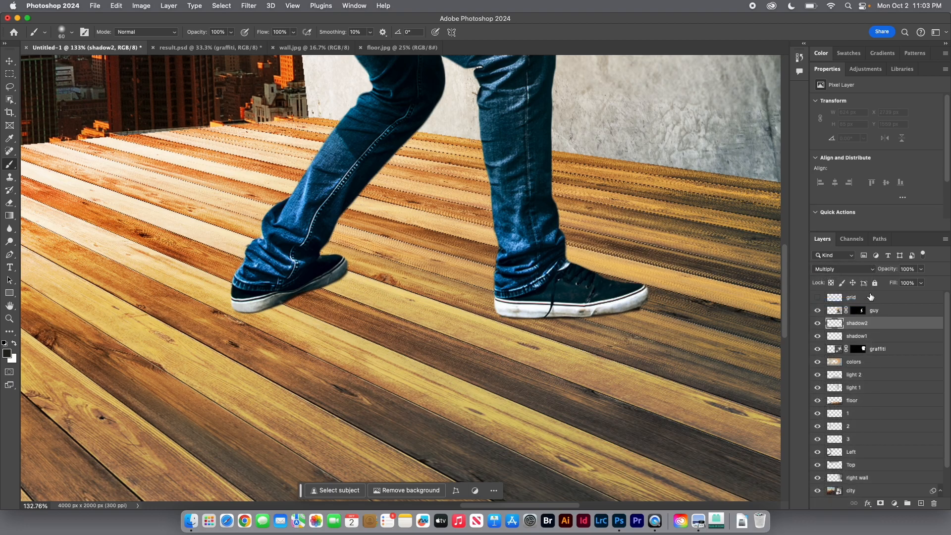
# Step: Paint a soft shadow on the floor between the shoes at 34% brush flow and set the shadow2 layer's opacity to 75%
pyautogui.click(921, 270)
pyautogui.click(264, 32)
pyautogui.click(295, 32)
pyautogui.moveTo(263, 40); pyautogui.dragTo(262, 40)
pyautogui.moveTo(179, 367)
pyautogui.mouseDown()
pyautogui.moveTo(412, 370)
pyautogui.moveTo(186, 364)
pyautogui.moveTo(392, 363)
pyautogui.mouseUp()
pyautogui.press('super+z')
pyautogui.press('super+z')
pyautogui.press('super+z')
pyautogui.moveTo(281, 303)
pyautogui.mouseDown()
pyautogui.moveTo(382, 291)
pyautogui.moveTo(354, 283)
pyautogui.moveTo(292, 289)
pyautogui.moveTo(369, 292)
pyautogui.moveTo(368, 282)
pyautogui.moveTo(334, 277)
pyautogui.moveTo(560, 302)
pyautogui.moveTo(315, 286)
pyautogui.moveTo(462, 305)
pyautogui.moveTo(524, 301)
pyautogui.moveTo(355, 288)
pyautogui.moveTo(519, 293)
pyautogui.moveTo(297, 289)
pyautogui.moveTo(333, 296)
pyautogui.moveTo(287, 302)
pyautogui.moveTo(333, 292)
pyautogui.moveTo(295, 295)
pyautogui.moveTo(328, 287)
pyautogui.moveTo(313, 301)
pyautogui.moveTo(307, 289)
pyautogui.moveTo(368, 284)
pyautogui.moveTo(428, 301)
pyautogui.moveTo(331, 290)
pyautogui.moveTo(514, 302)
pyautogui.mouseUp()
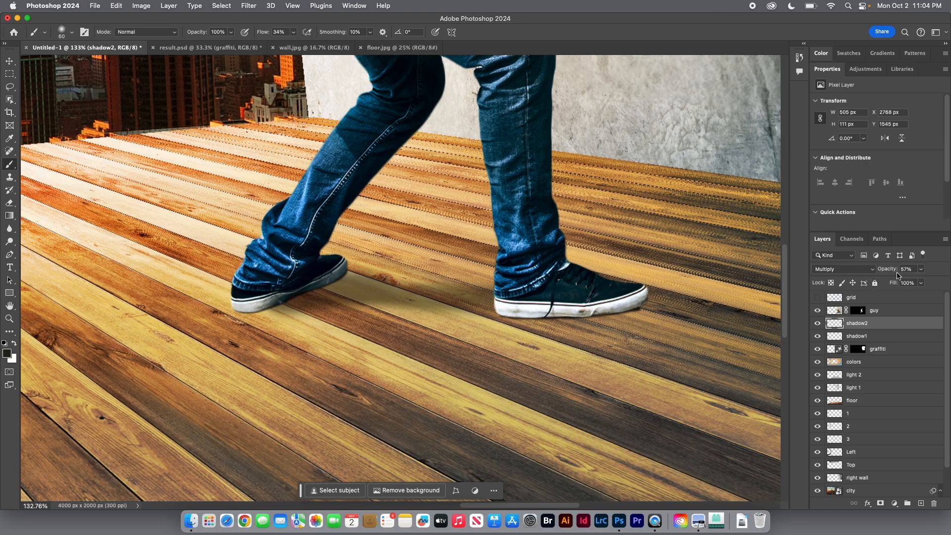
pyautogui.moveTo(894, 271); pyautogui.dragTo(895, 270)
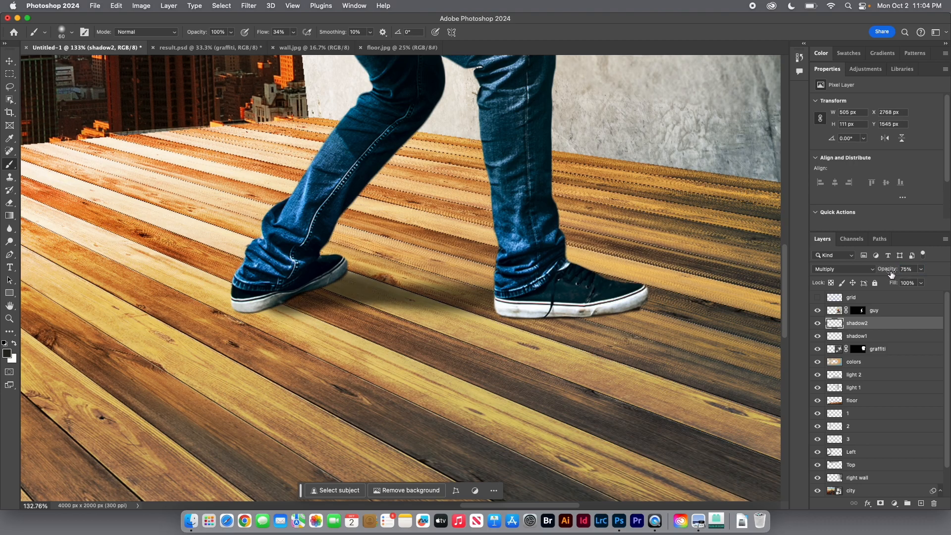
# Step: Extend the soft floor shadow past the front shoe's toe toward the graffiti wall, undoing the last stroke
pyautogui.moveTo(609, 304)
pyautogui.mouseDown()
pyautogui.moveTo(689, 299)
pyautogui.moveTo(449, 341)
pyautogui.mouseUp()
pyautogui.moveTo(415, 312); pyautogui.dragTo(706, 312)
pyautogui.moveTo(383, 311)
pyautogui.mouseDown()
pyautogui.moveTo(697, 308)
pyautogui.moveTo(484, 296)
pyautogui.moveTo(515, 310)
pyautogui.moveTo(649, 307)
pyautogui.moveTo(403, 314)
pyautogui.moveTo(723, 328)
pyautogui.moveTo(604, 341)
pyautogui.mouseUp()
pyautogui.scroll(-8, 605, 341)
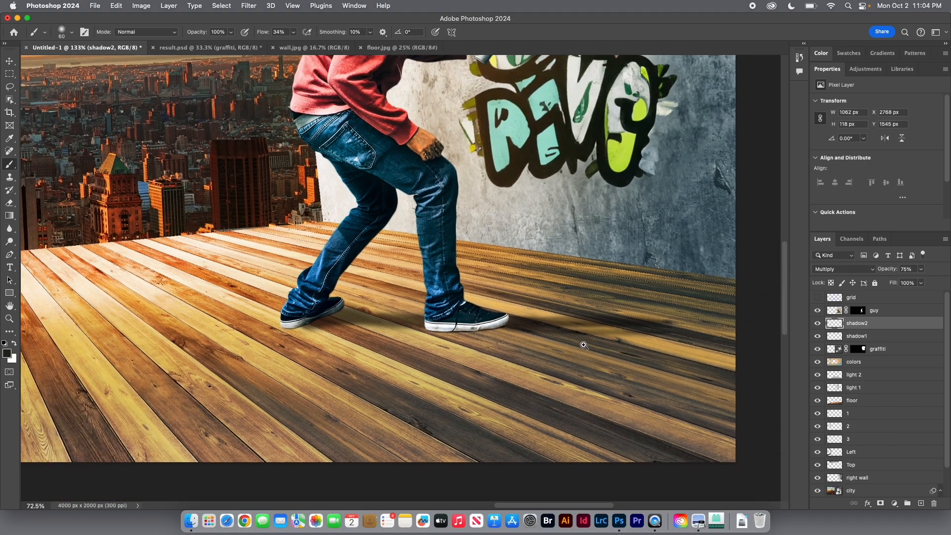
pyautogui.moveTo(350, 323); pyautogui.dragTo(571, 335)
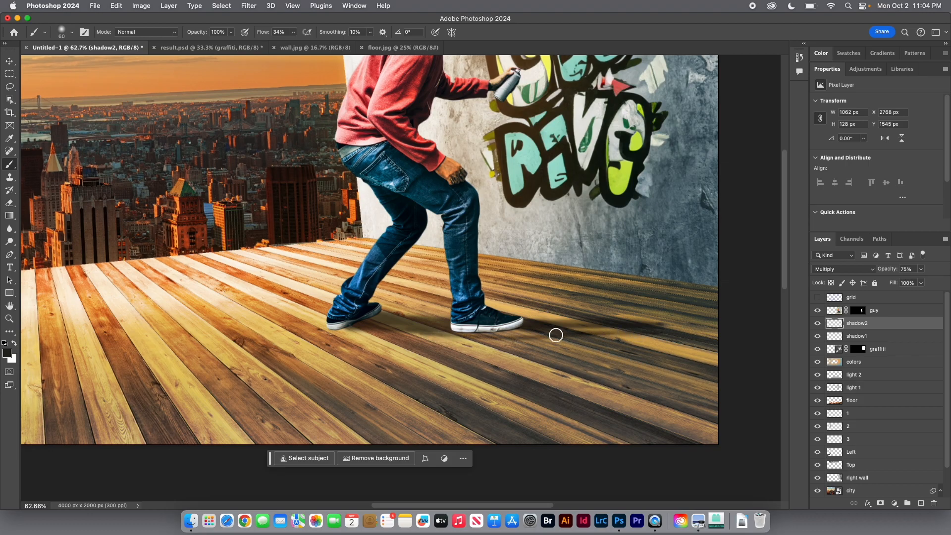
pyautogui.press('super+z')
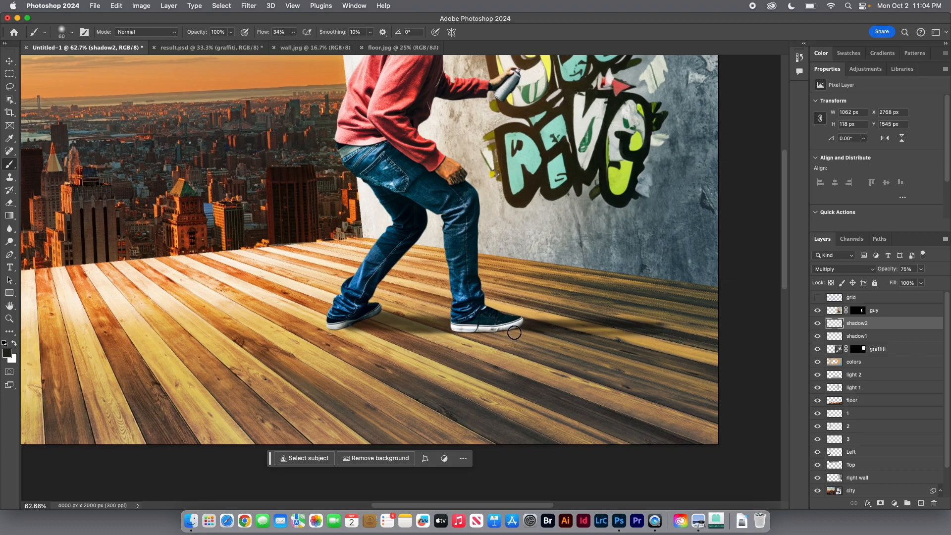
# Step: Widen the floor shadow from the front shoe out to the image's edge with a much larger soft brush
pyautogui.press(']')
pyautogui.moveTo(490, 339); pyautogui.dragTo(808, 360)
pyautogui.moveTo(570, 323); pyautogui.dragTo(845, 343)
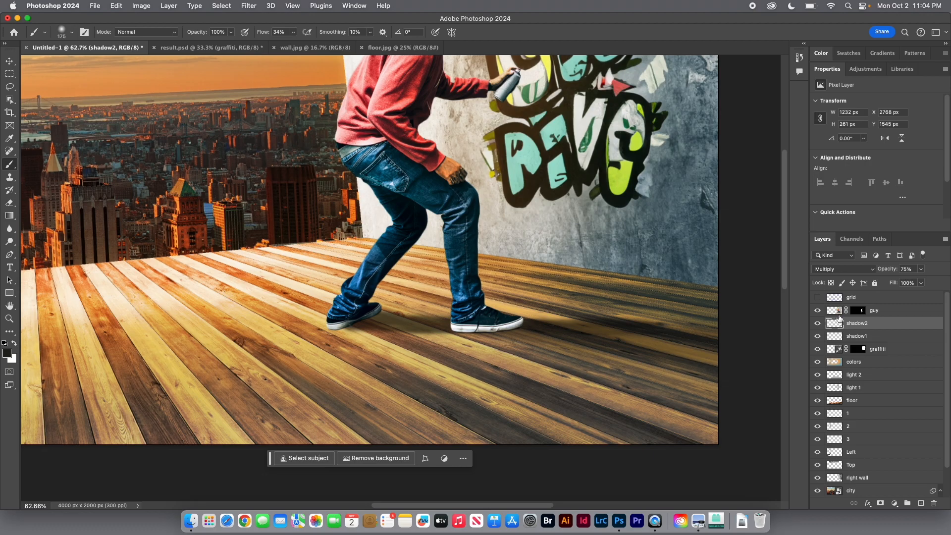
# Step: Burn the highlights of the front shoe's white sole on the guy layer with a size 60 brush at 26% exposure
pyautogui.click(836, 312)
pyautogui.scroll(5, 479, 309)
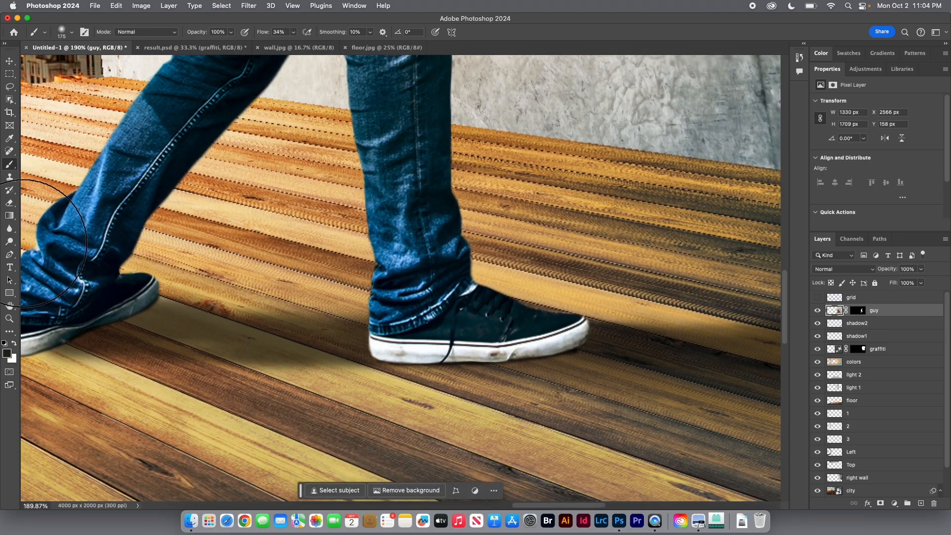
pyautogui.moveTo(10, 242); pyautogui.dragTo(48, 250)
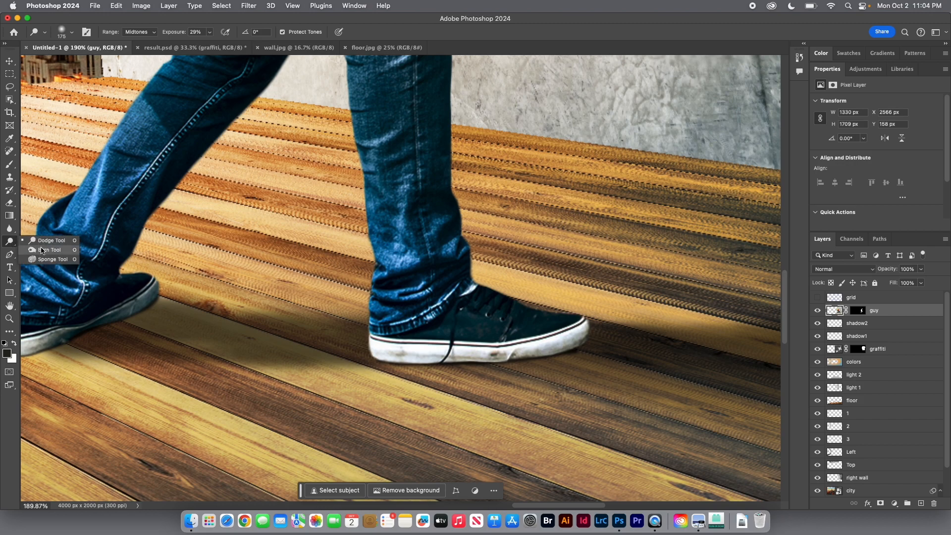
pyautogui.press('[')
pyautogui.press('[')
pyautogui.press('[')
pyautogui.press('[')
pyautogui.press('[')
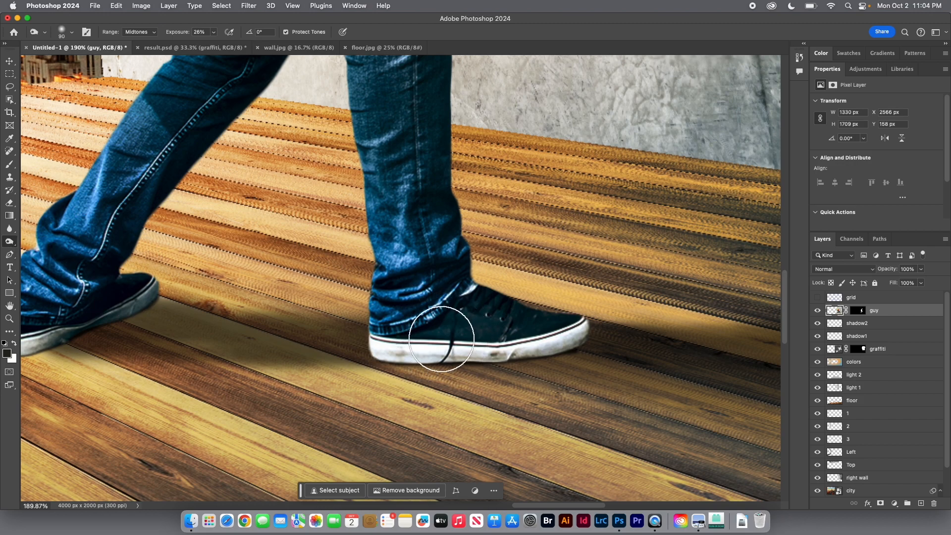
pyautogui.click(140, 32)
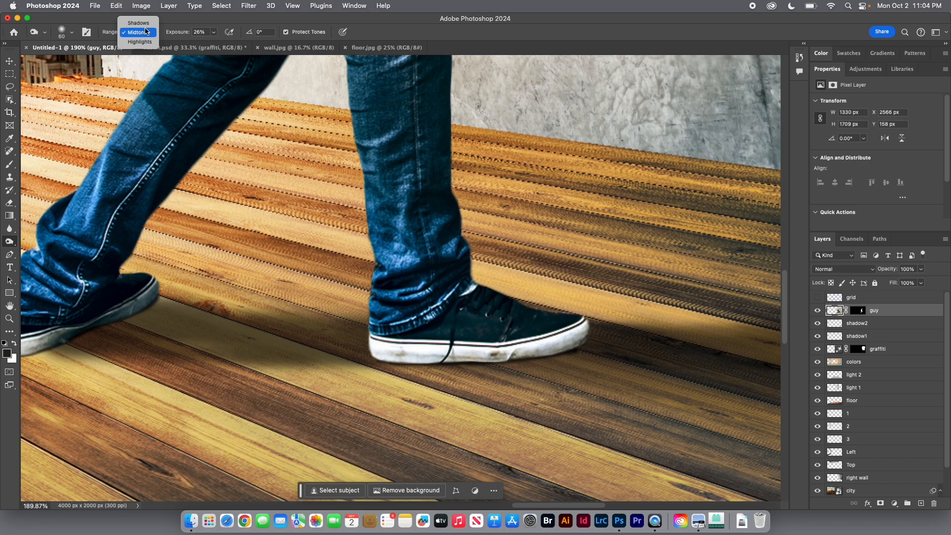
pyautogui.click(137, 43)
pyautogui.moveTo(405, 345)
pyautogui.mouseDown()
pyautogui.moveTo(584, 329)
pyautogui.moveTo(409, 341)
pyautogui.moveTo(561, 343)
pyautogui.moveTo(432, 337)
pyautogui.moveTo(389, 347)
pyautogui.moveTo(454, 345)
pyautogui.moveTo(380, 334)
pyautogui.moveTo(460, 349)
pyautogui.moveTo(610, 335)
pyautogui.moveTo(583, 338)
pyautogui.mouseUp()
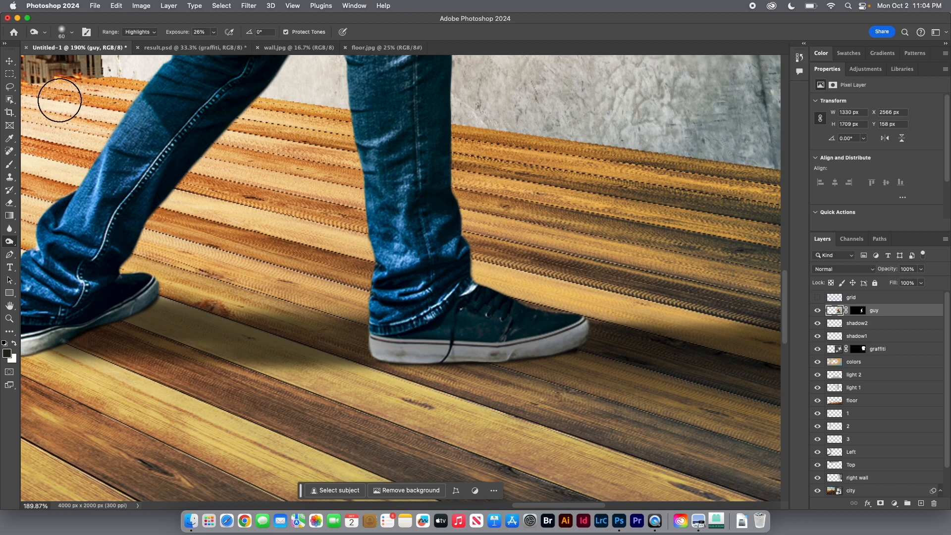
# Step: Burn the midtones of the shoes on the guy layer at 26% exposure to darken their soles further
pyautogui.click(135, 33)
pyautogui.click(138, 23)
pyautogui.moveTo(486, 348)
pyautogui.mouseDown()
pyautogui.moveTo(603, 329)
pyautogui.moveTo(441, 343)
pyautogui.moveTo(365, 343)
pyautogui.moveTo(349, 333)
pyautogui.moveTo(514, 327)
pyautogui.moveTo(487, 345)
pyautogui.mouseUp()
pyautogui.hotkey('shift', 'o')
pyautogui.hotkey('shift', 'o')
pyautogui.moveTo(502, 367); pyautogui.dragTo(671, 368)
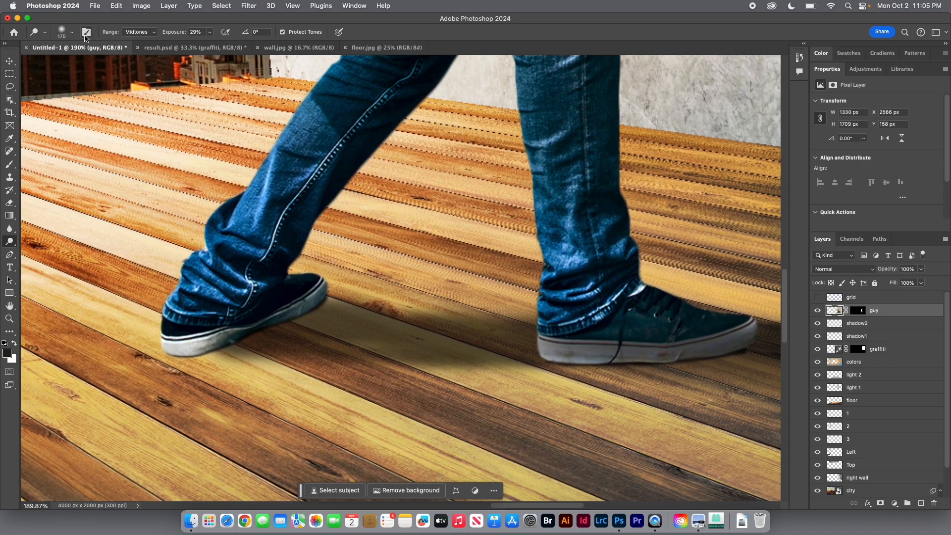
pyautogui.click(10, 245)
pyautogui.click(44, 251)
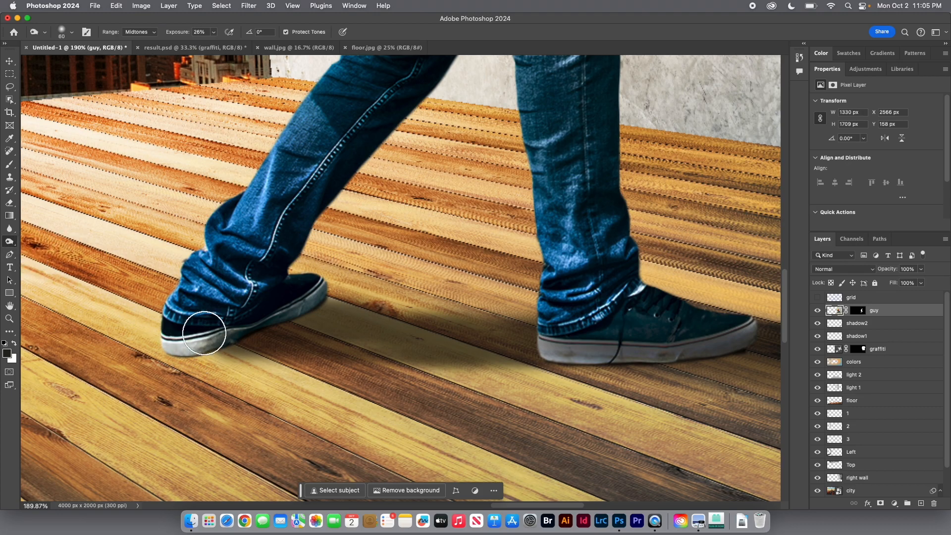
pyautogui.moveTo(659, 315); pyautogui.dragTo(506, 360)
pyautogui.moveTo(549, 356); pyautogui.dragTo(699, 368)
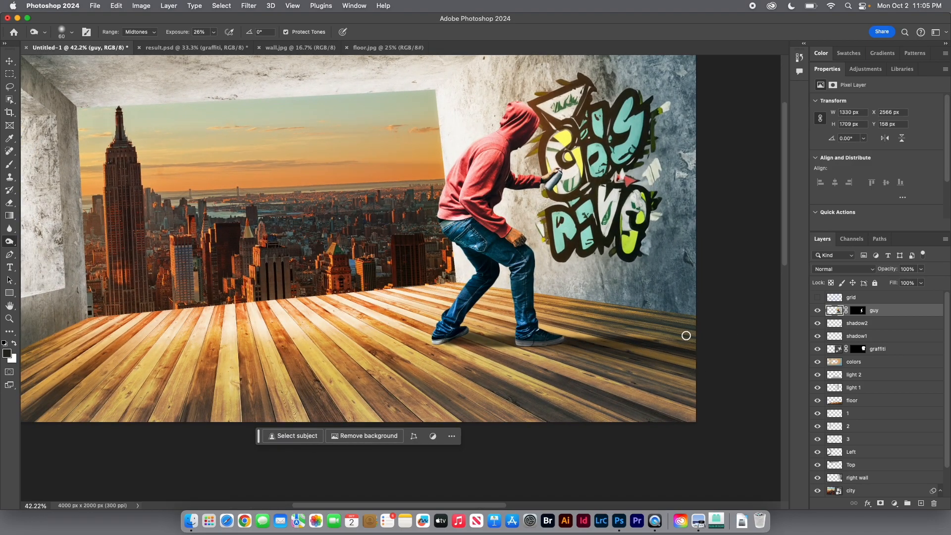
pyautogui.moveTo(534, 288); pyautogui.dragTo(592, 364)
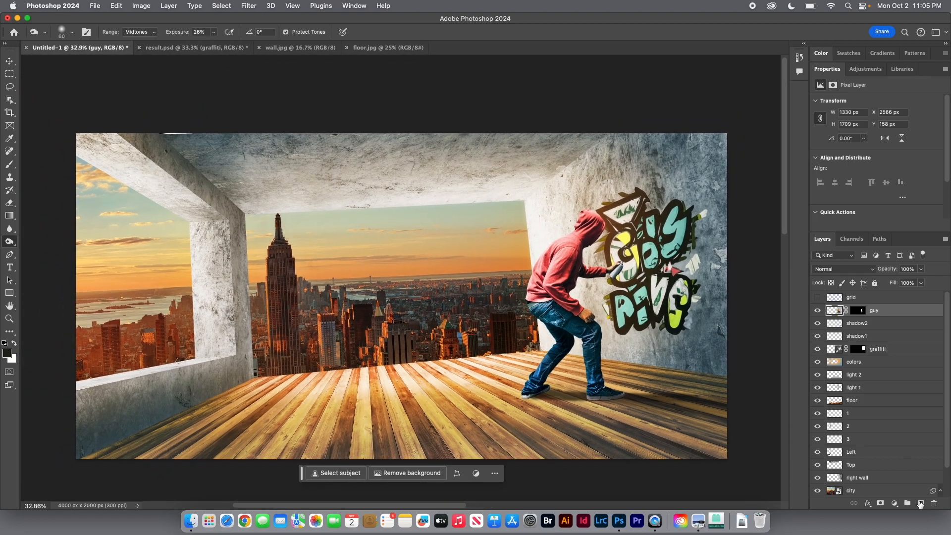
# Step: Add a new layer above the guy layer, fill it with 50% Gray and set its blend mode to Soft Light
pyautogui.click(920, 504)
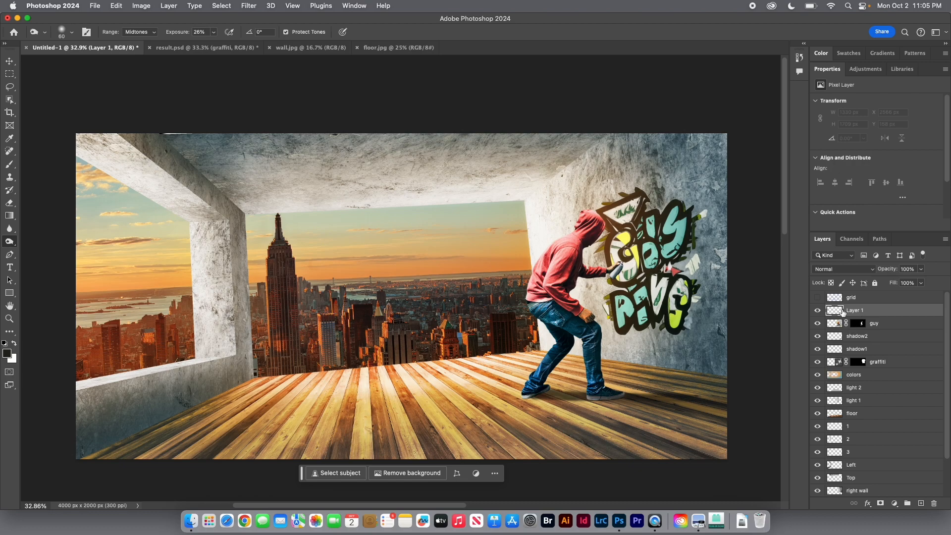
pyautogui.click(133, 7)
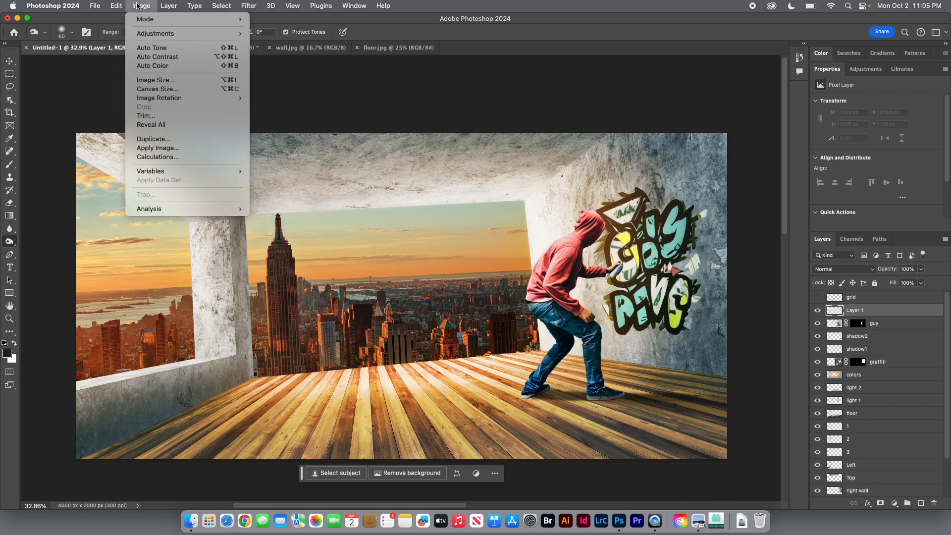
pyautogui.moveTo(122, 11)
pyautogui.click(128, 156)
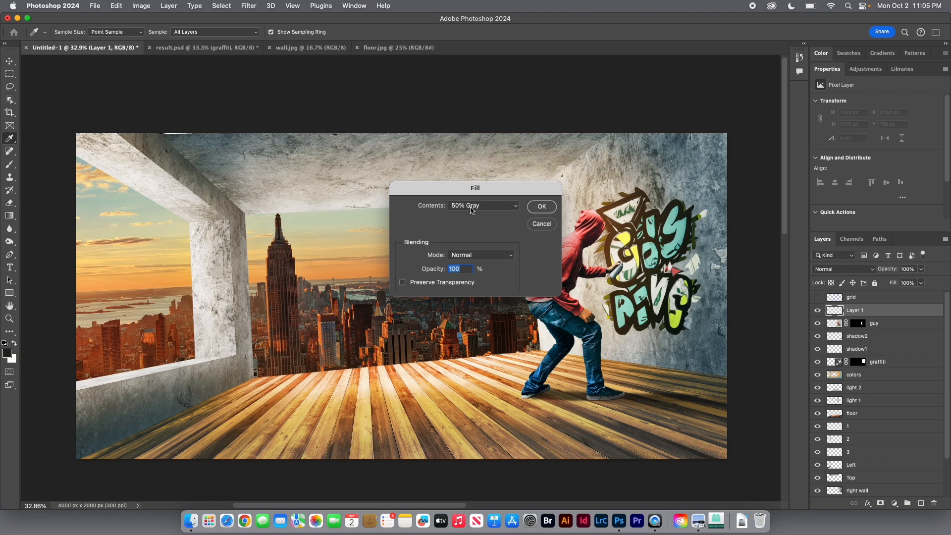
pyautogui.click(542, 207)
pyautogui.press('o')
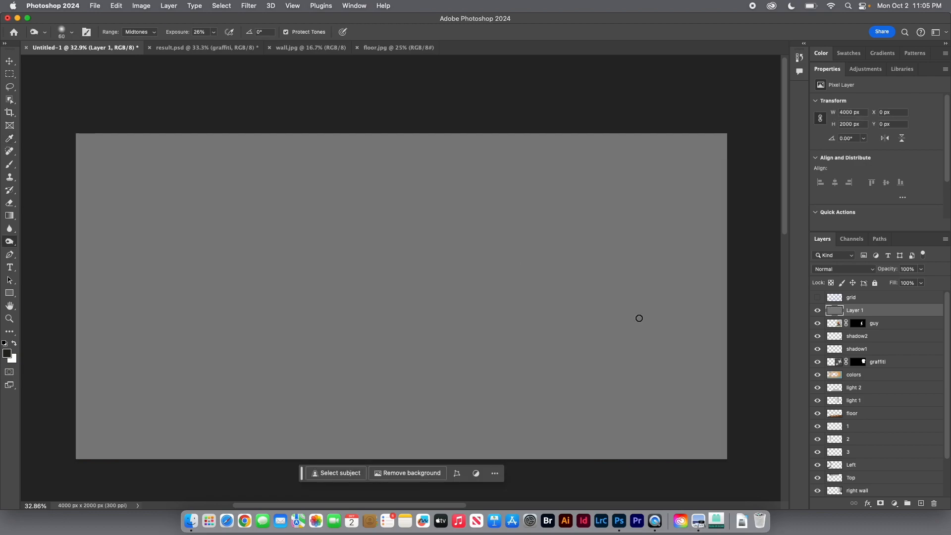
pyautogui.click(837, 269)
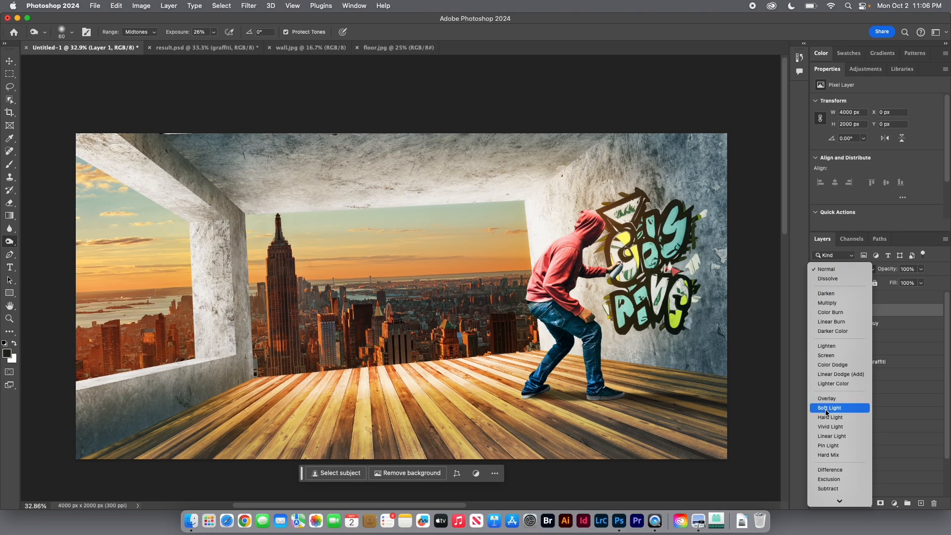
pyautogui.click(827, 412)
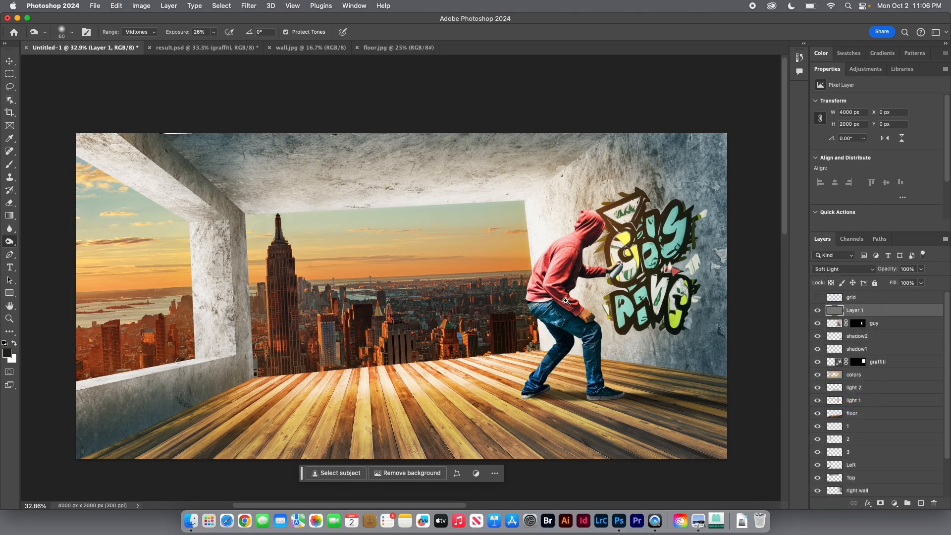
# Step: Burn the gray layer's sides and lower area with a size 1900 midtones brush at 34% exposure, checking the shading with the layer isolated
pyautogui.scroll(-3, 565, 300)
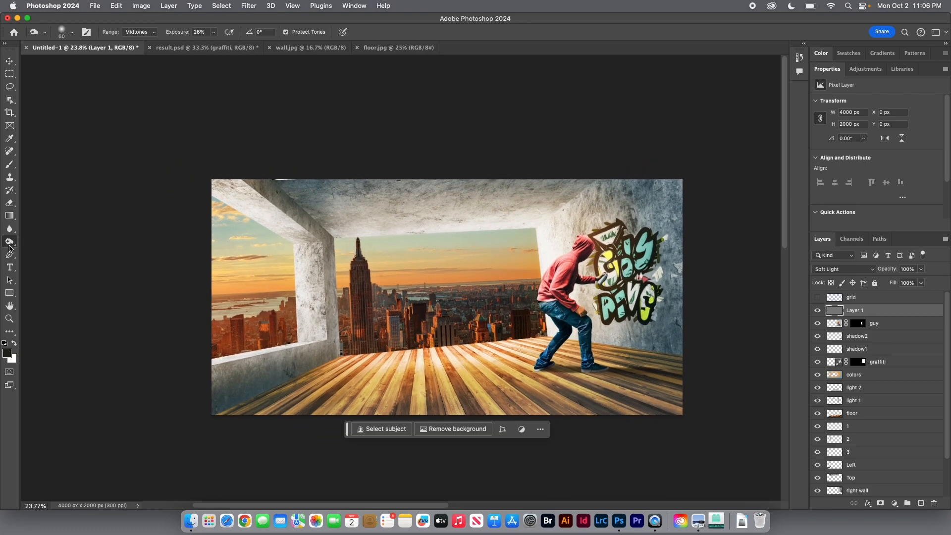
pyautogui.rightClick(10, 244)
pyautogui.click(43, 250)
pyautogui.click(214, 33)
pyautogui.click(181, 38)
pyautogui.press(']')
pyautogui.press(']')
pyautogui.press(']')
pyautogui.press(']')
pyautogui.press(']')
pyautogui.press(']')
pyautogui.press(']')
pyautogui.press(']')
pyautogui.press(']')
pyautogui.press(']')
pyautogui.press(']')
pyautogui.press(']')
pyautogui.press(']')
pyautogui.press(']')
pyautogui.press(']')
pyautogui.press(']')
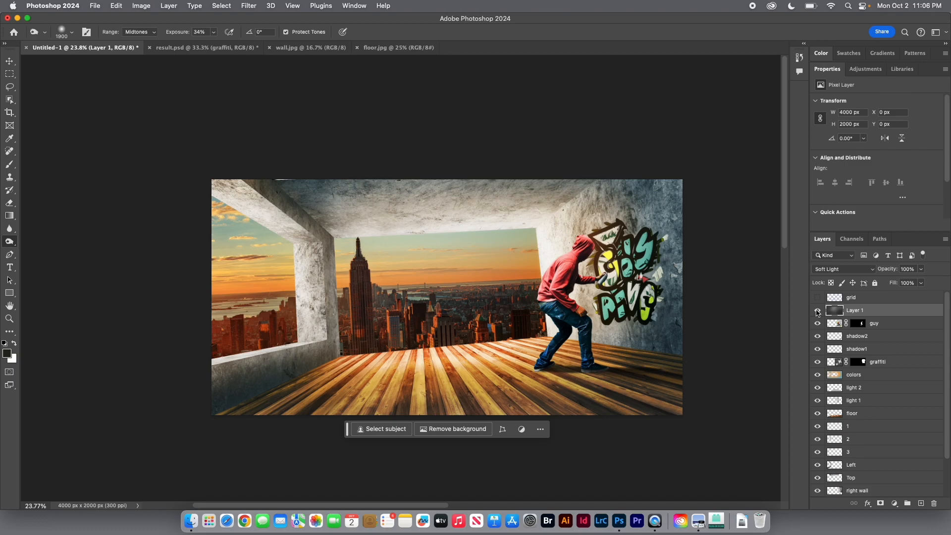
pyautogui.keyDown('alt'); pyautogui.click(818, 312); pyautogui.keyUp('alt')
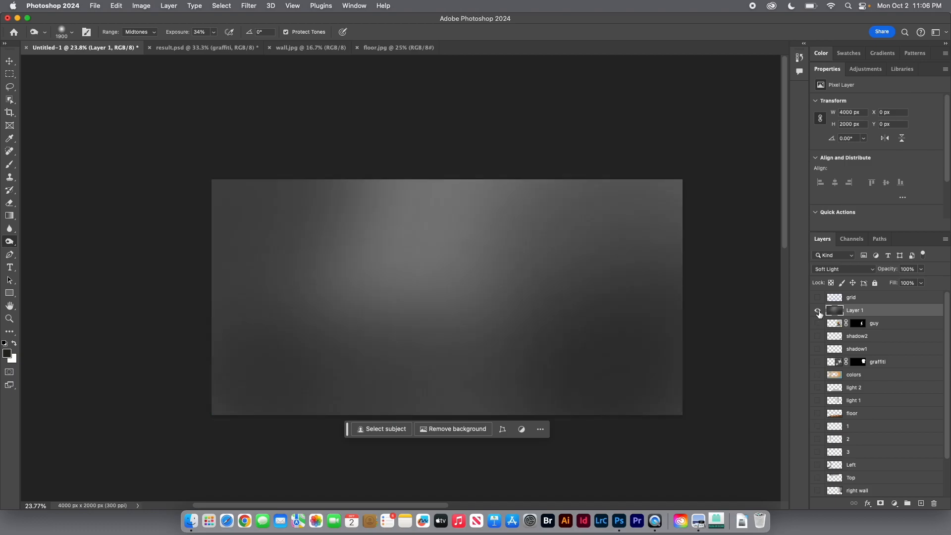
pyautogui.keyDown('alt'); pyautogui.click(818, 311); pyautogui.keyUp('alt')
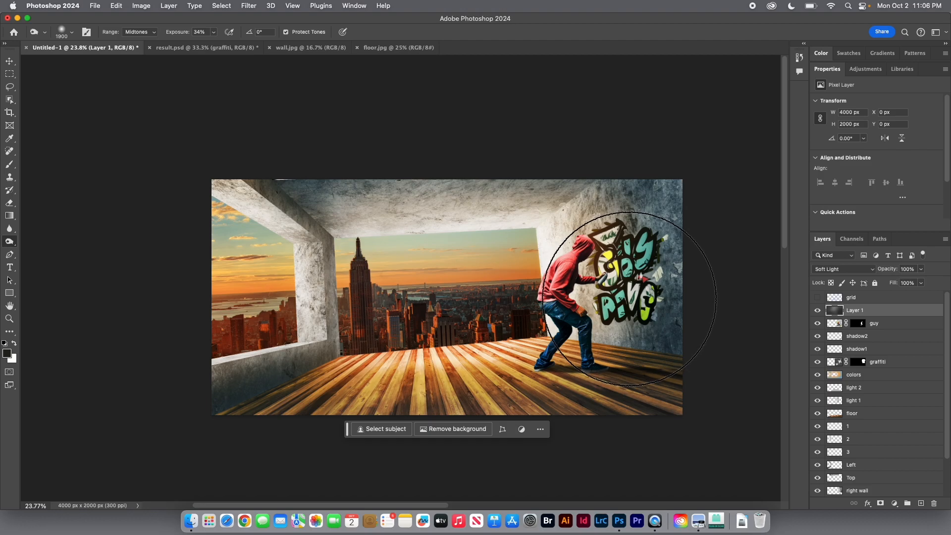
# Step: Dodge the gray layer's midtones over the window-lit areas with a size 800 brush at 29% exposure
pyautogui.rightClick(11, 244)
pyautogui.click(94, 246)
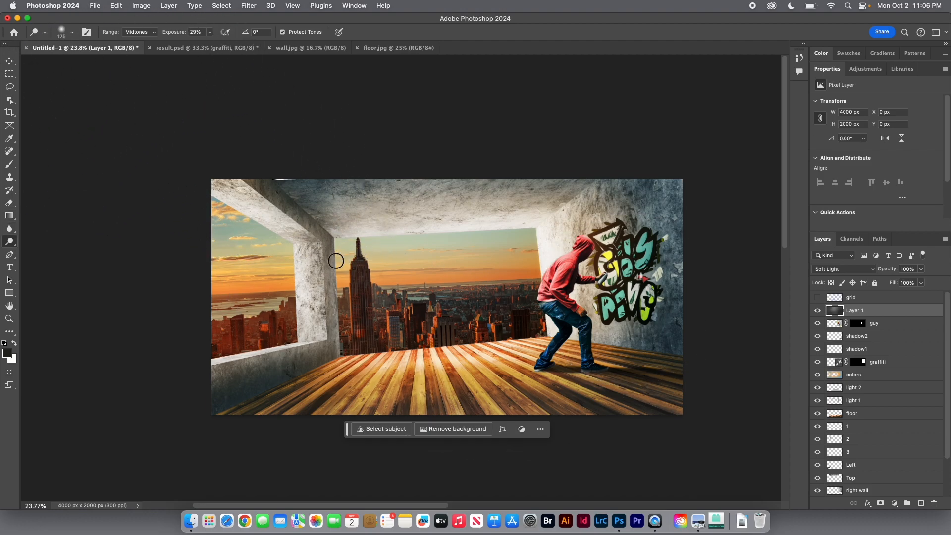
pyautogui.press(']')
pyautogui.press(']')
pyautogui.press(']')
pyautogui.press(']')
pyautogui.press(']')
pyautogui.press(']')
pyautogui.press(']')
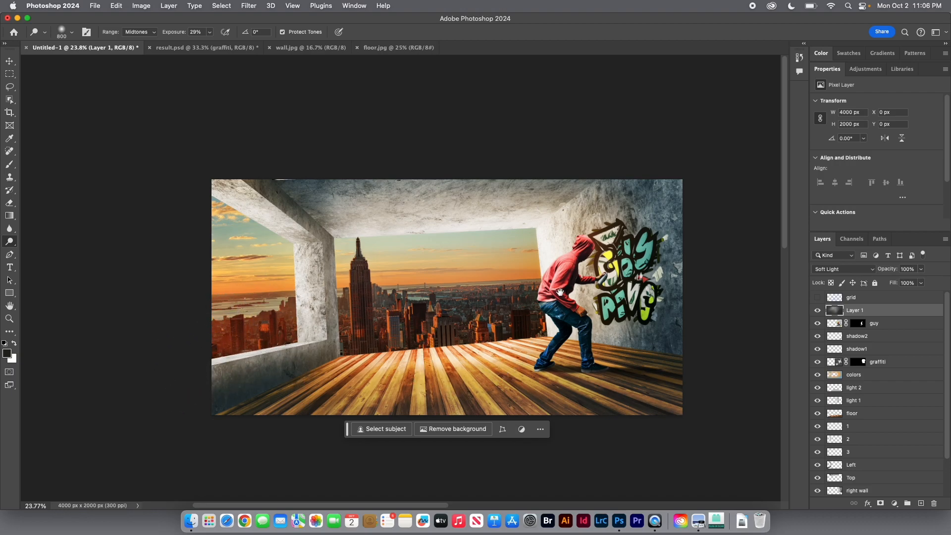
# Step: Compare the composite's overall lighting with the result.psd document and return to the working document
pyautogui.scroll(3, 525, 297)
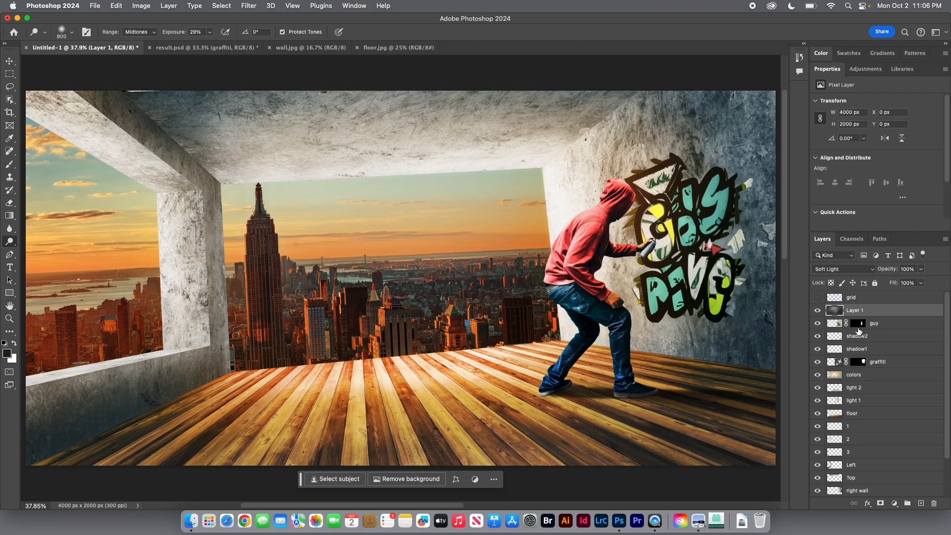
pyautogui.click(207, 49)
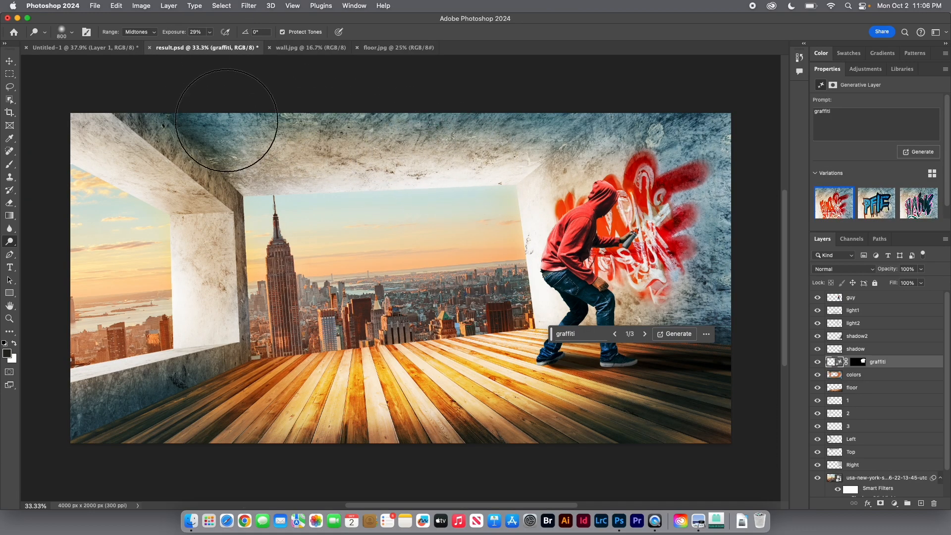
pyautogui.click(84, 47)
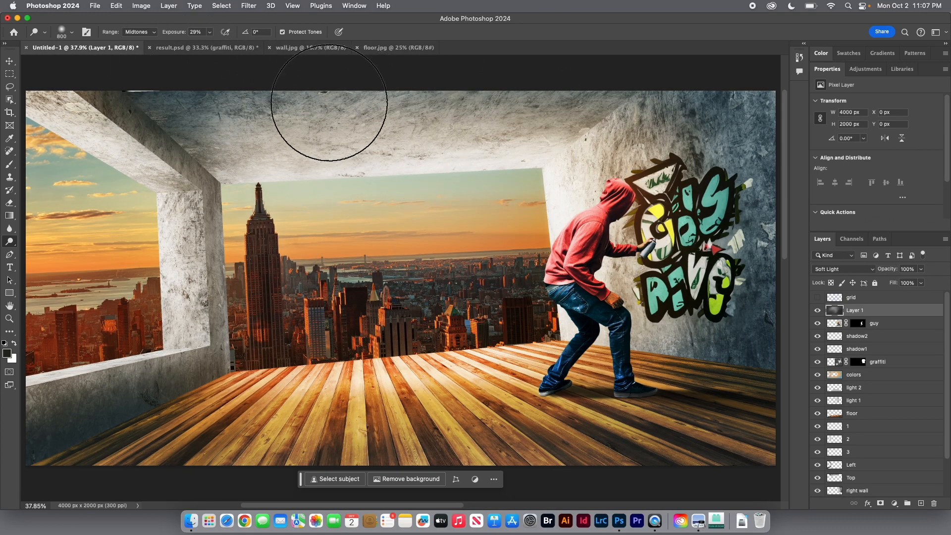